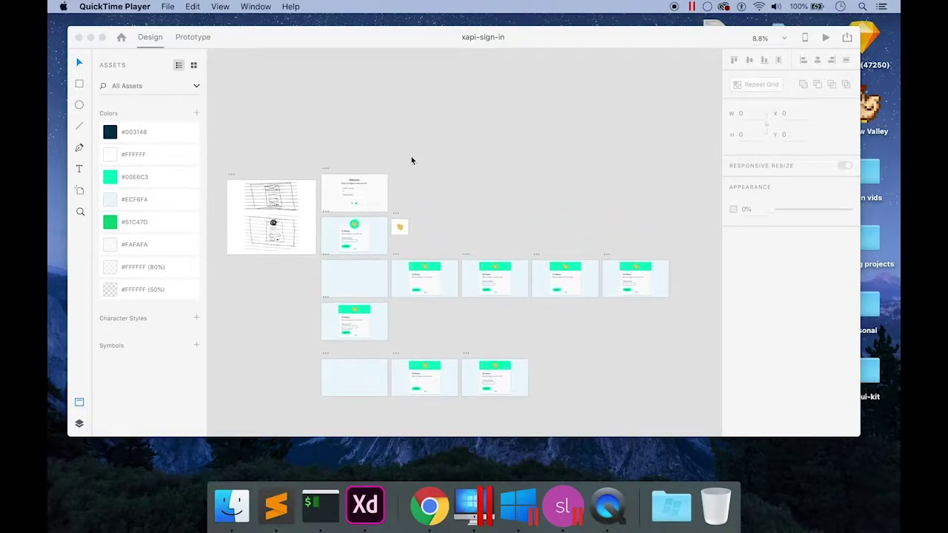
- Switch to Articulate Storyline and bring up the sign-in-form-2 project
left_click(565, 505)
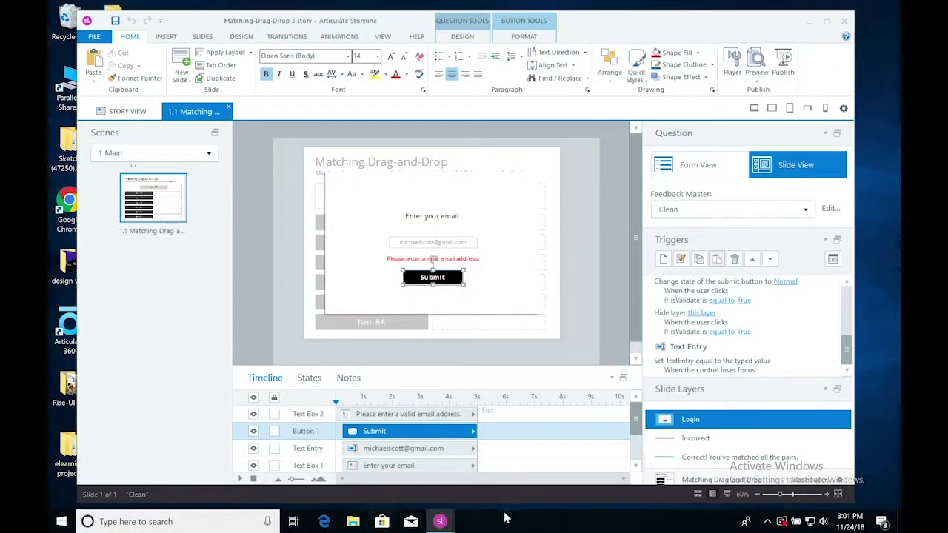
mouse_move(440, 521)
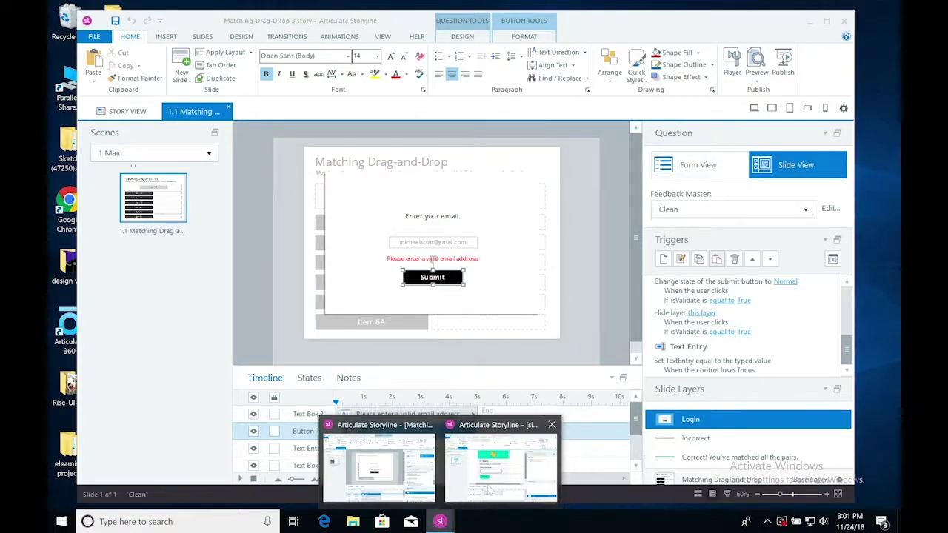
left_click(493, 481)
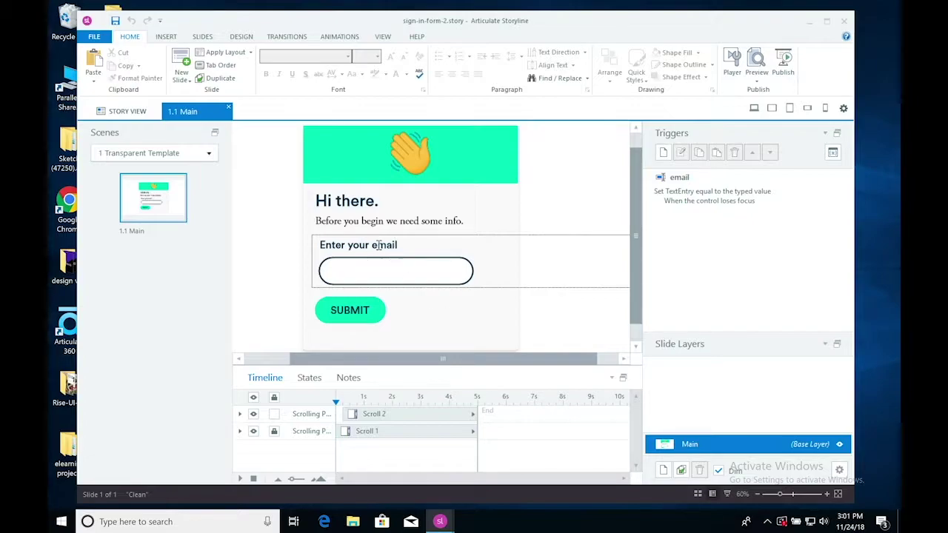
- Change the "Enter your email" label above the text field to "Create a username"
left_click(398, 245)
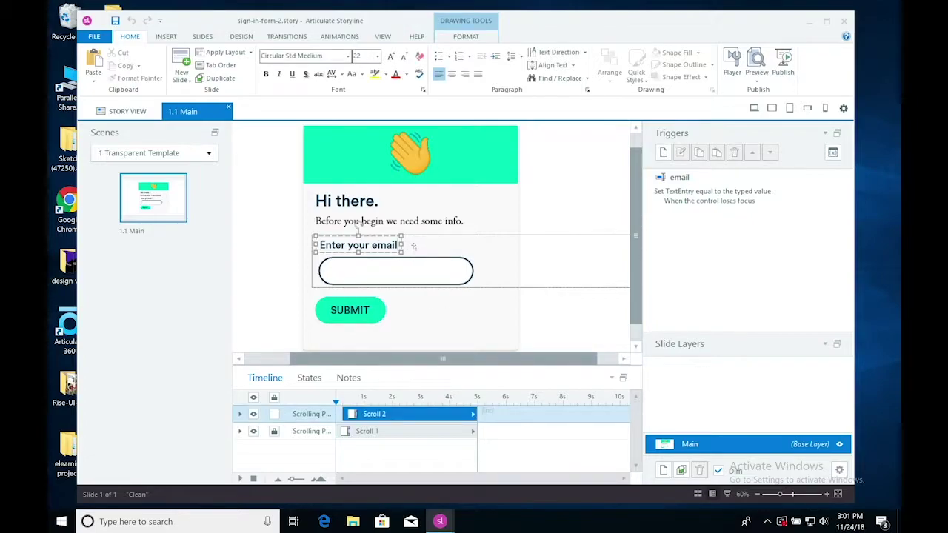
left_click_drag(374, 245, 416, 248)
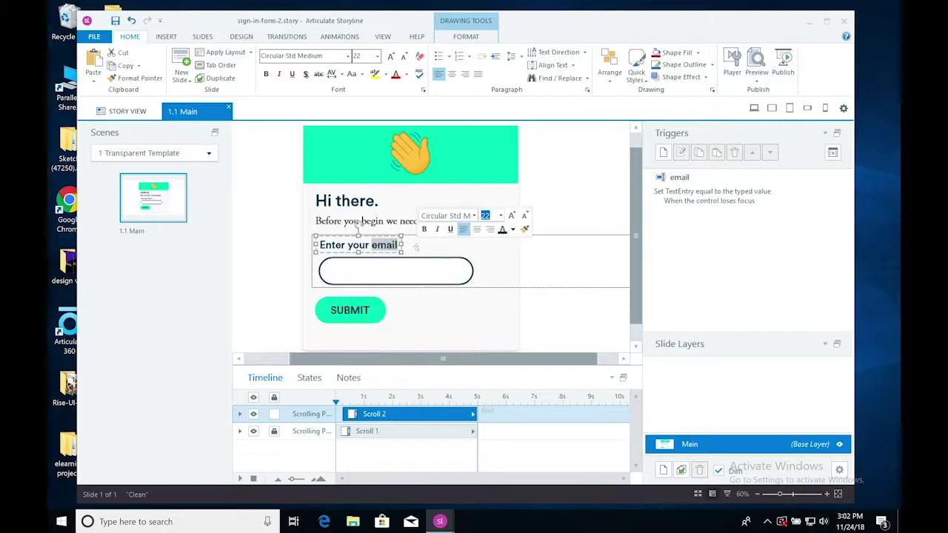
type("username")
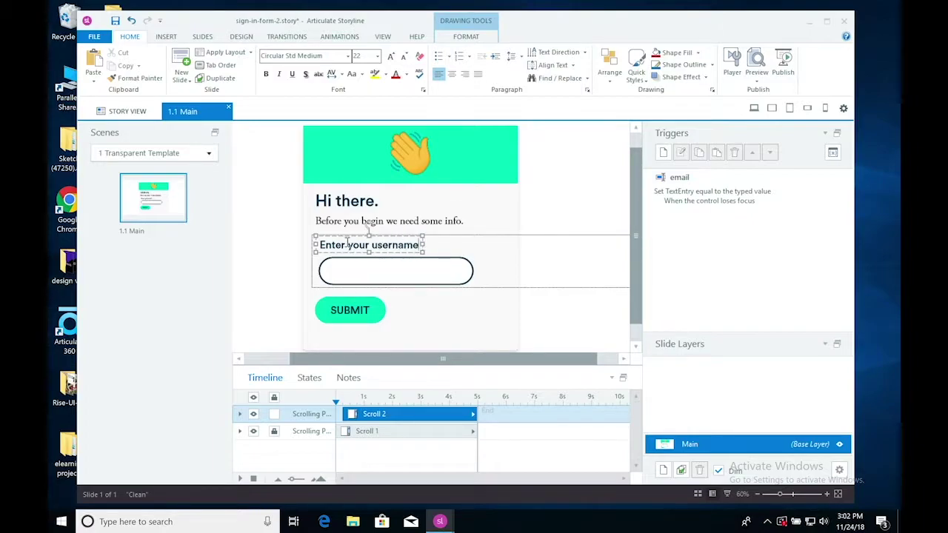
left_click_drag(370, 244, 305, 243)
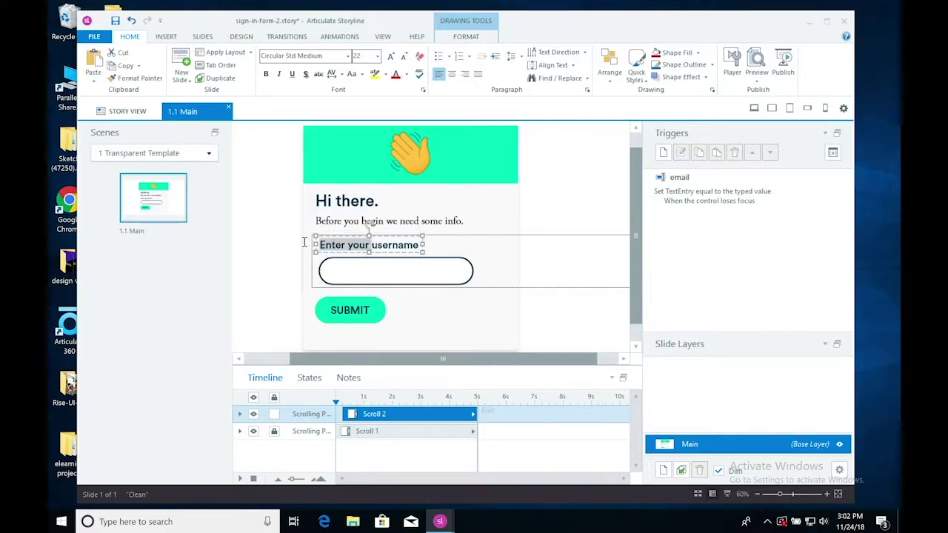
type("Create a")
key("BackSpace")
key("BackSpace")
key("BackSpace")
key("BackSpace")
key("BackSpace")
key("BackSpace")
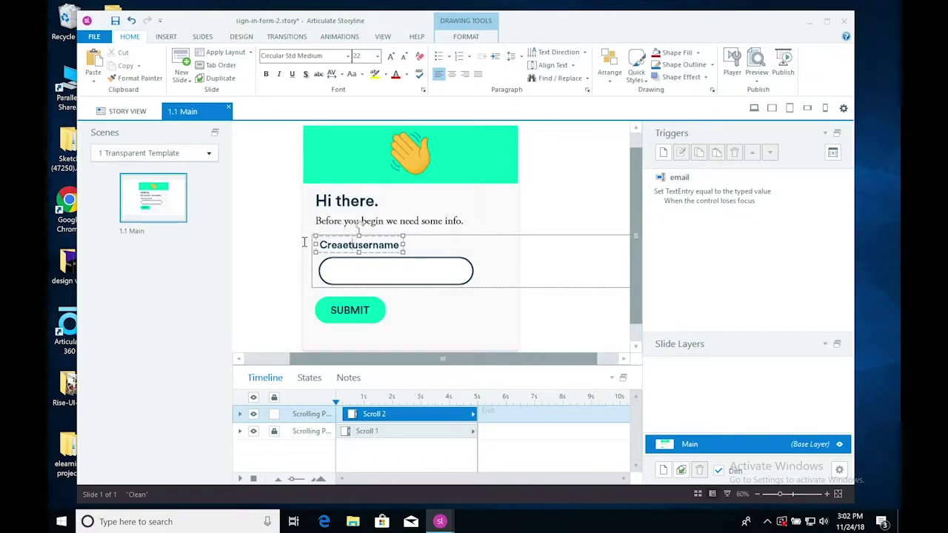
type("ate a")
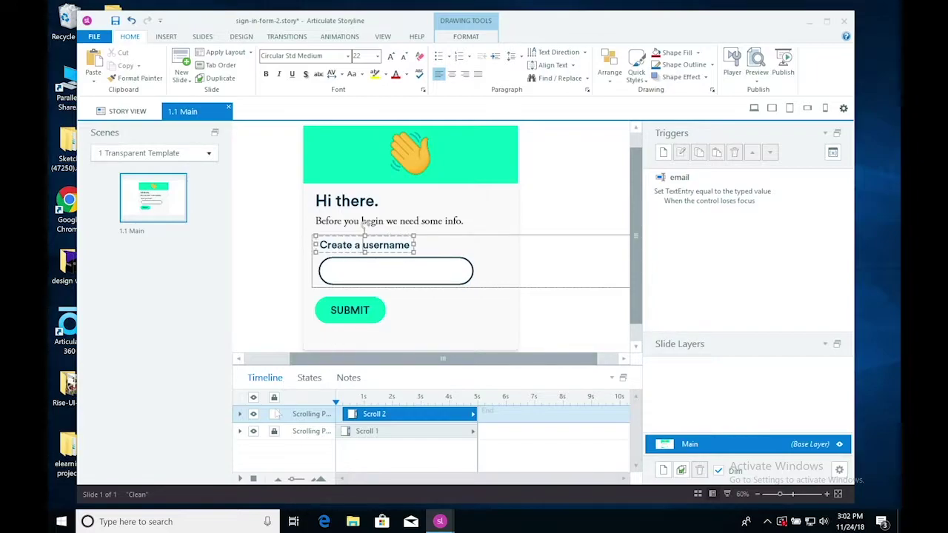
- Rename the email text entry inside the Scroll 2 panel to "username"
left_click(240, 414)
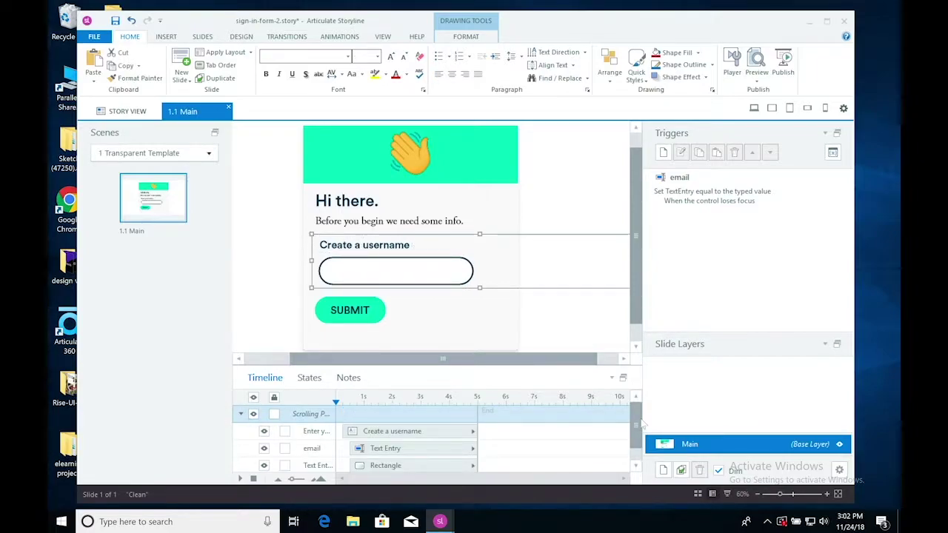
left_click_drag(636, 428, 634, 437)
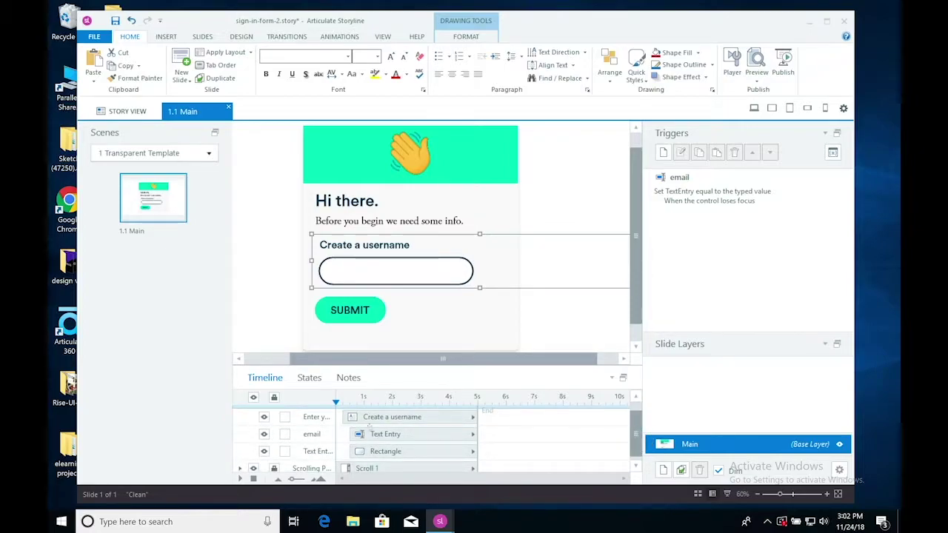
left_click(314, 435)
left_click(314, 435)
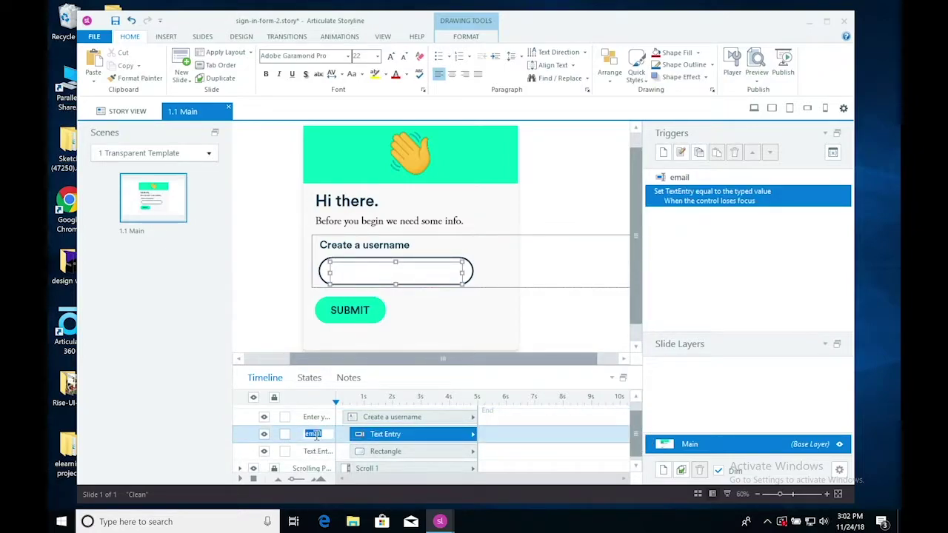
type("username")
key("Return")
left_click(314, 435)
type("e")
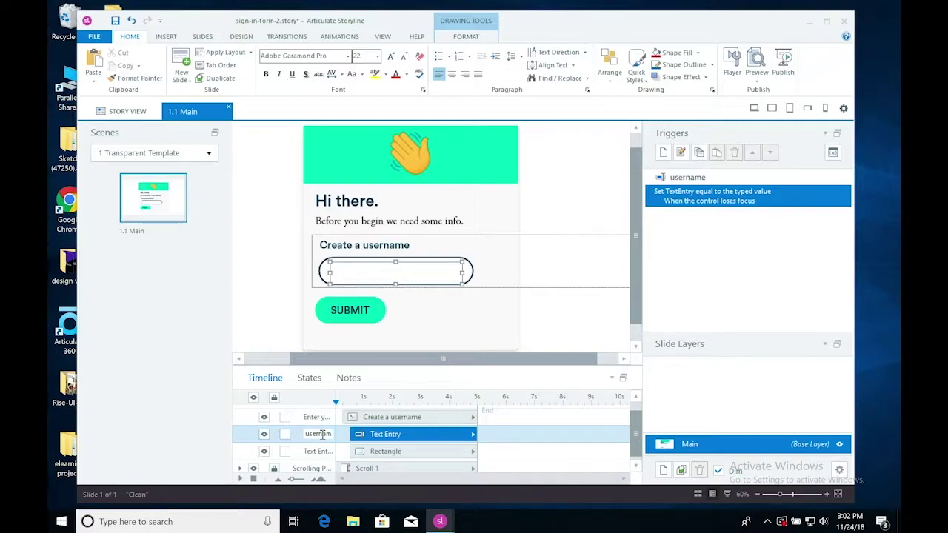
left_click(608, 306)
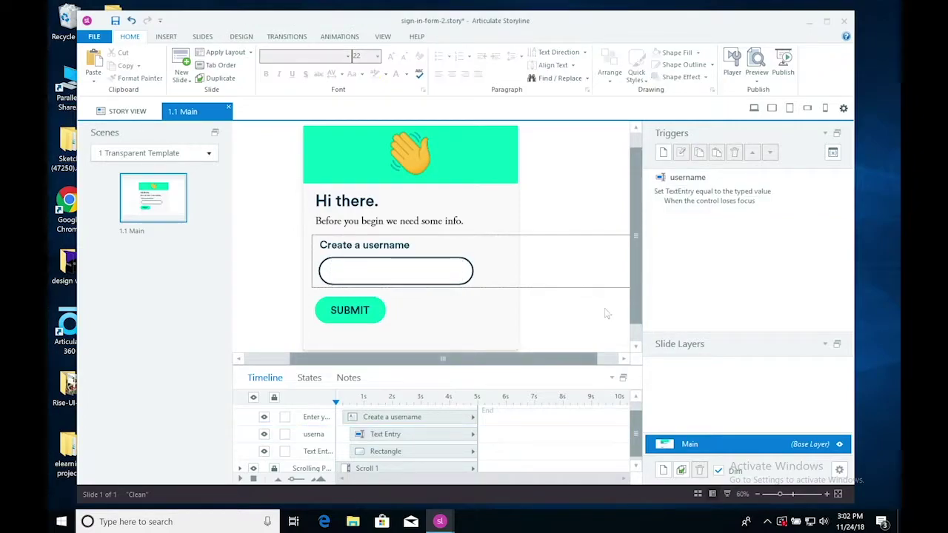
scroll(266, 442, "up", 1)
left_click(240, 414)
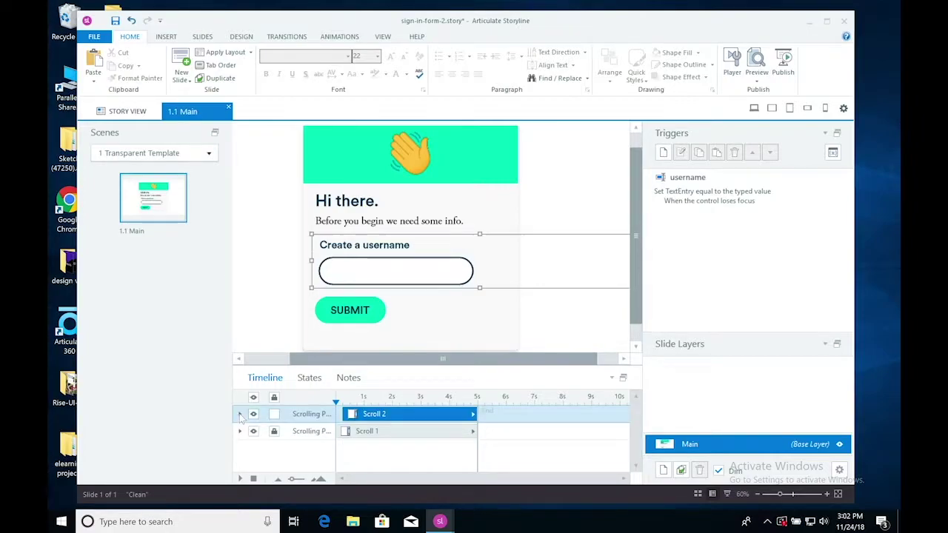
- Rename the project's TextEntry variable to "UserName"
left_click(832, 153)
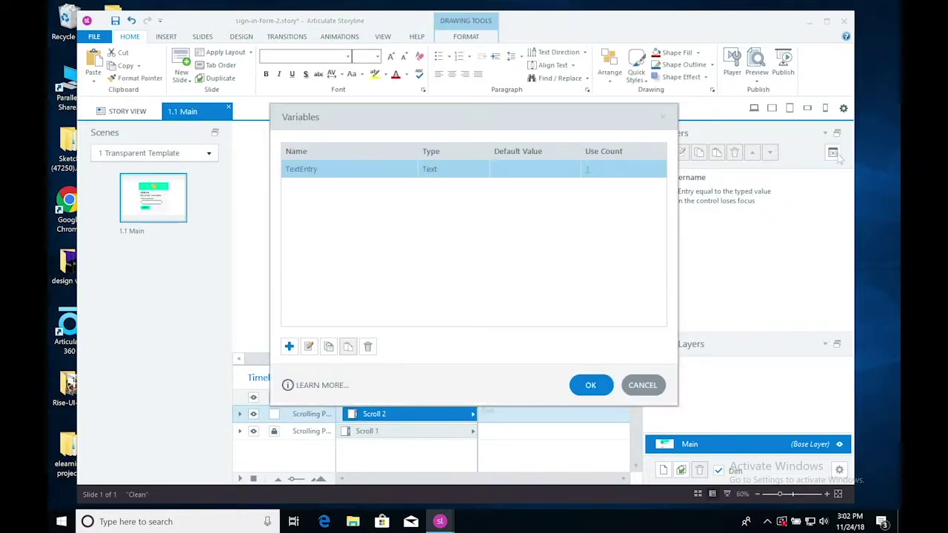
double_click(320, 169)
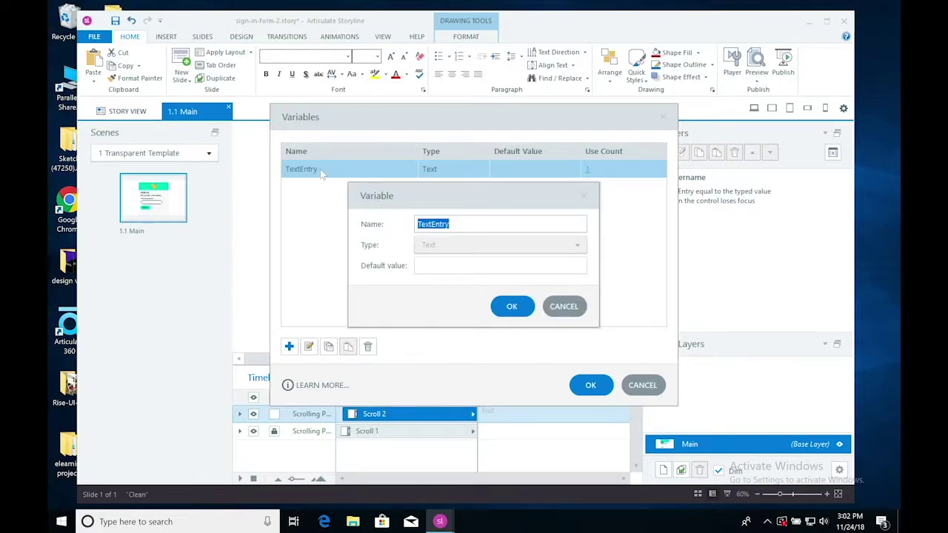
type("UserName")
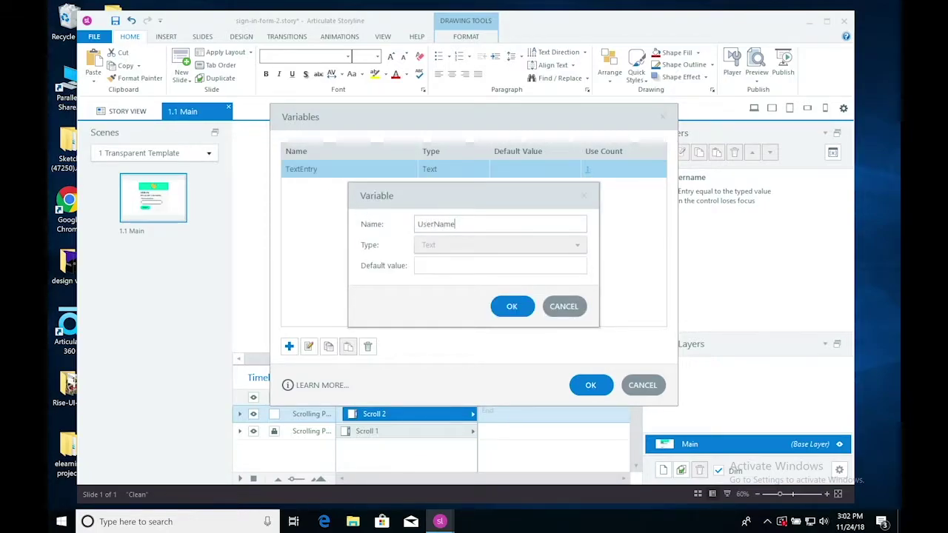
left_click(512, 307)
left_click(590, 385)
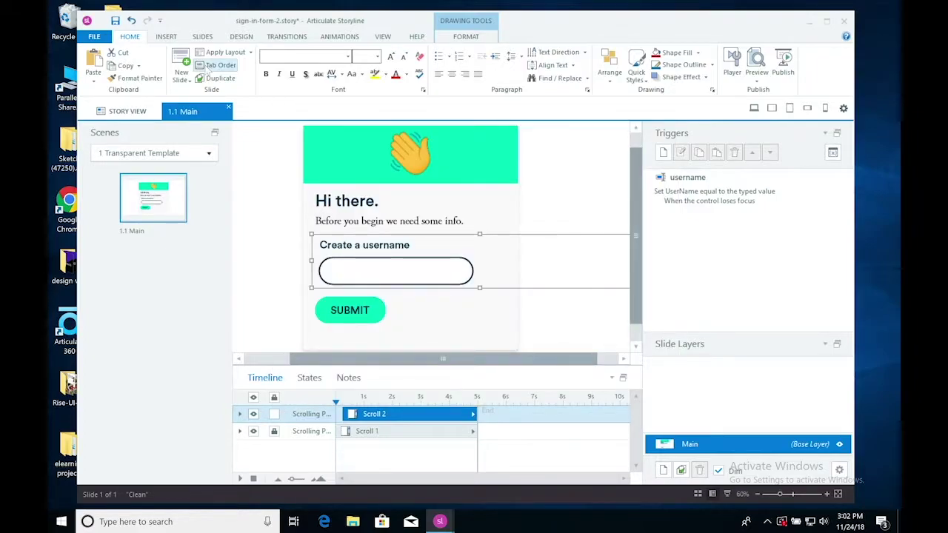
- In the slide's custom tab order, set the username field's alternate text to "create a username field"
left_click(221, 65)
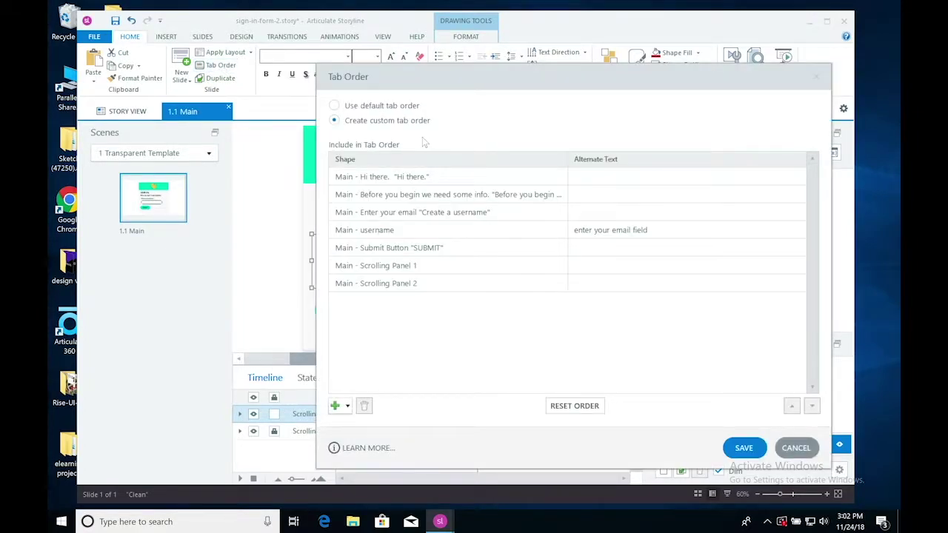
left_click_drag(441, 85, 587, 76)
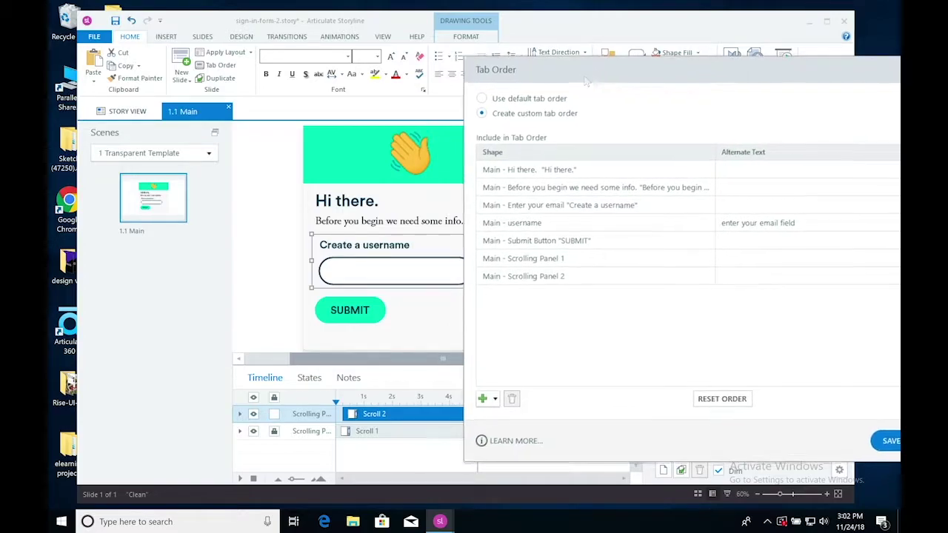
left_click(741, 223)
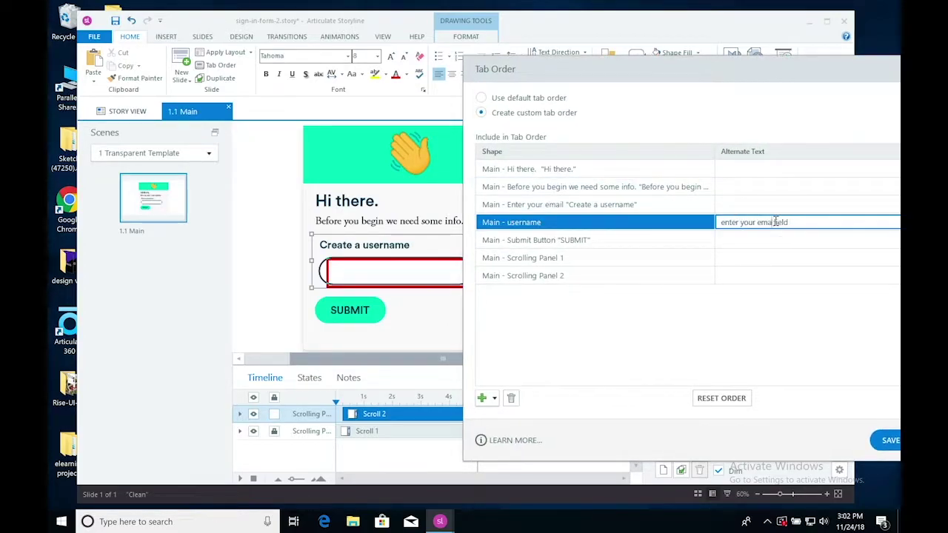
key("BackSpace")
key("BackSpace")
key("BackSpace")
key("BackSpace")
key("BackSpace")
key("BackSpace")
key("BackSpace")
type("create a username")
- Remove Scrolling Panel 1 and Scrolling Panel 2 from the tab order and save it
left_click(664, 262)
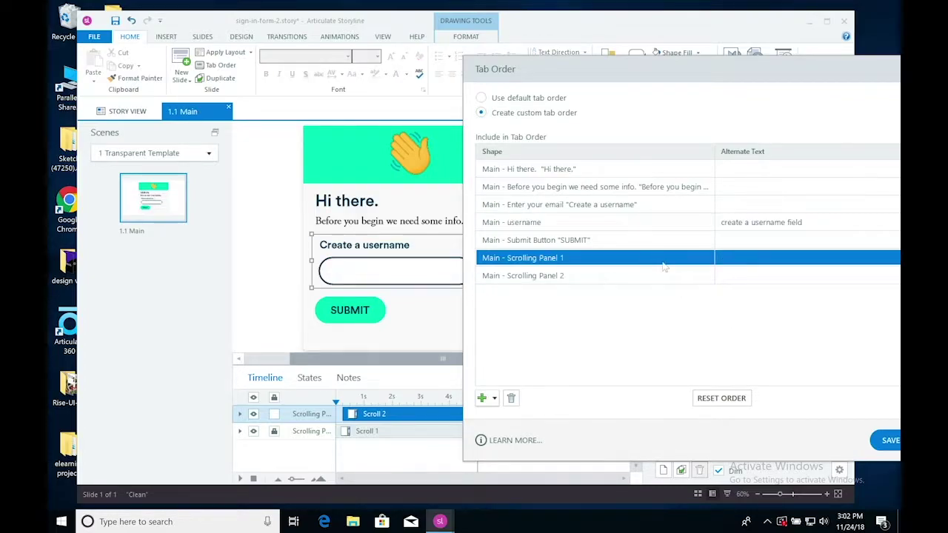
left_click(512, 399)
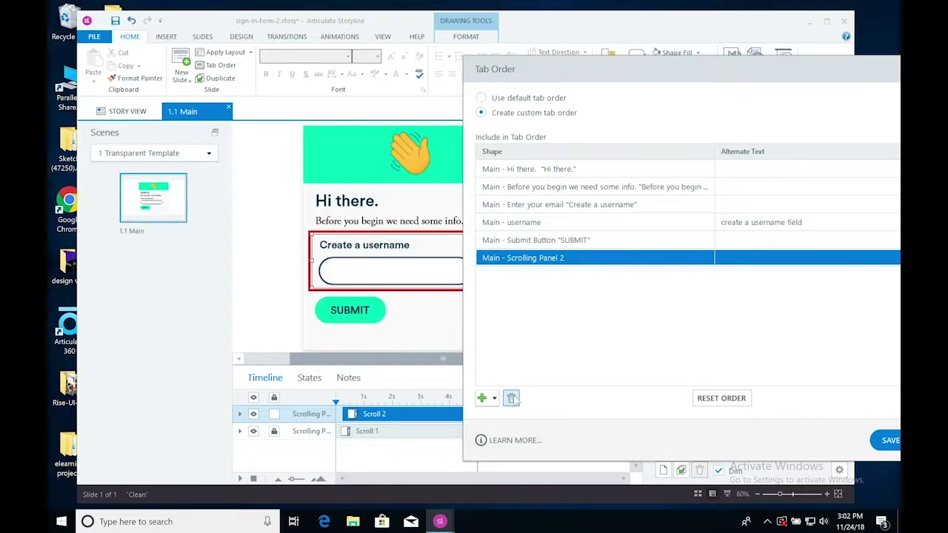
left_click(512, 398)
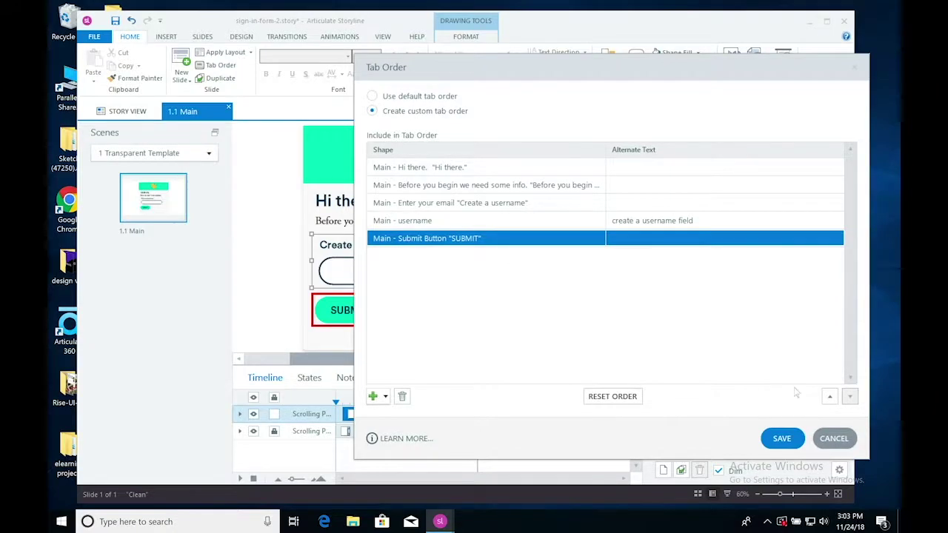
left_click(787, 445)
left_click(615, 338)
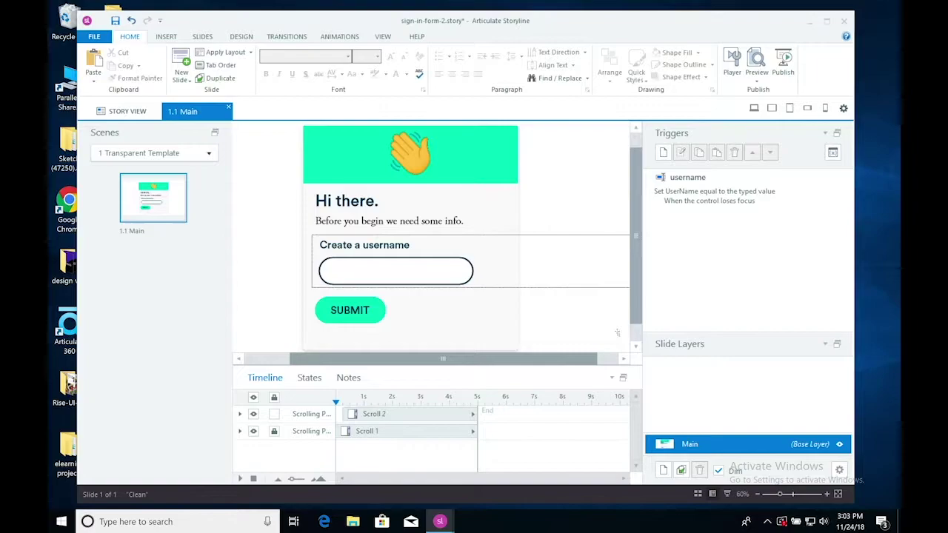
- Switch to Adobe XD to examine the New sign-in 2 and 3 mockups and their step indicators, and return to Storyline
left_click_drag(633, 285, 635, 312)
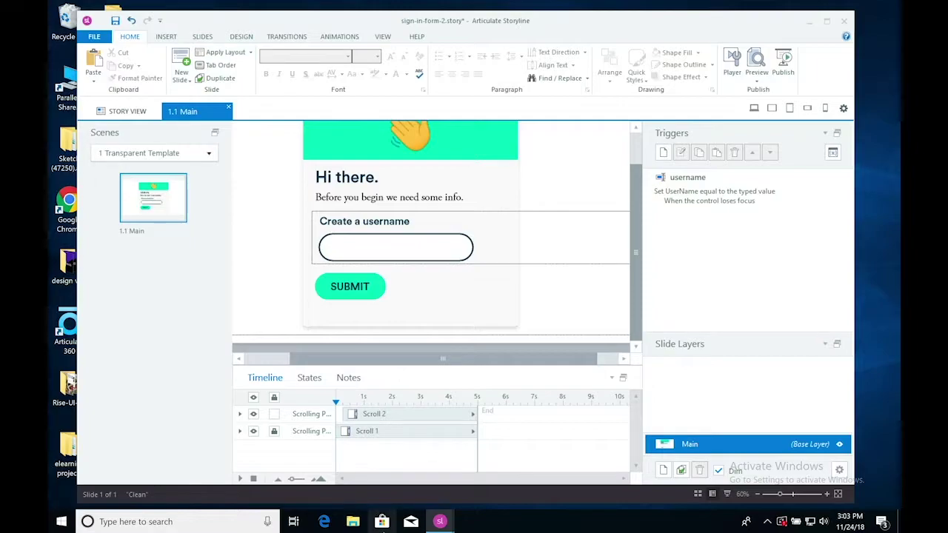
mouse_move(382, 529)
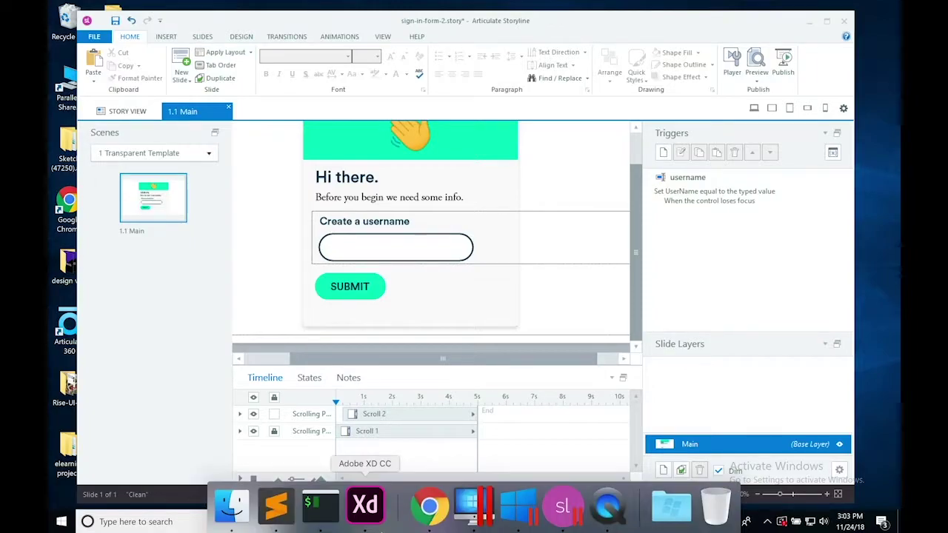
left_click(375, 517)
key("super+plus")
key("super+plus")
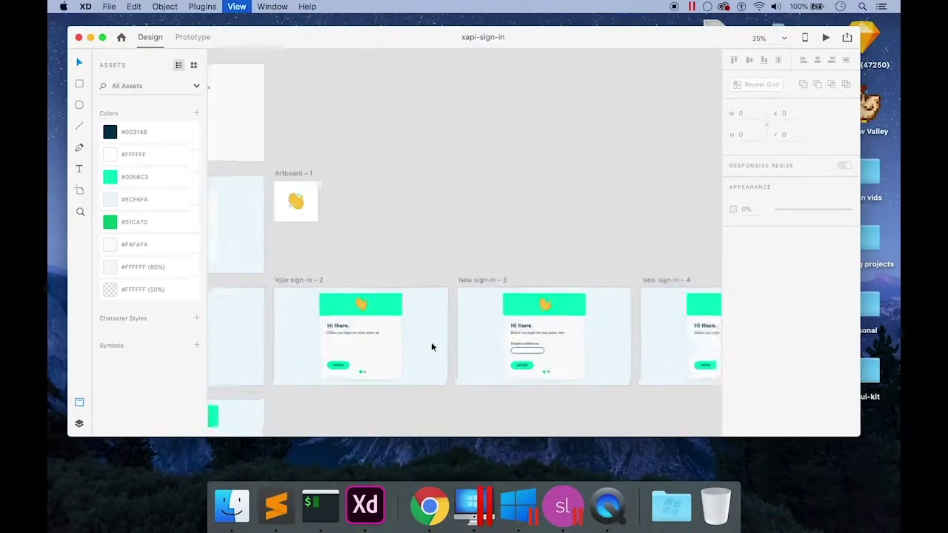
left_click_drag(437, 330, 520, 122)
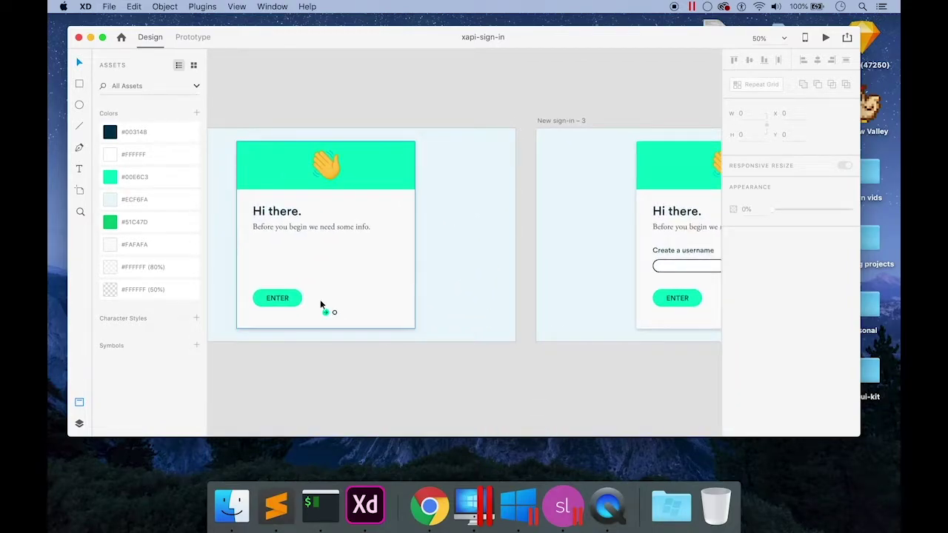
scroll(516, 326, "right", 5)
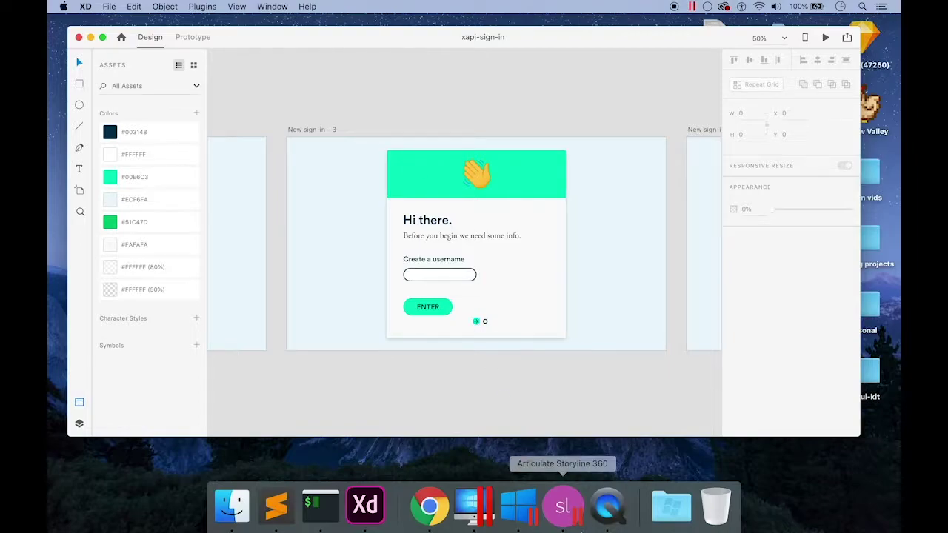
left_click(562, 507)
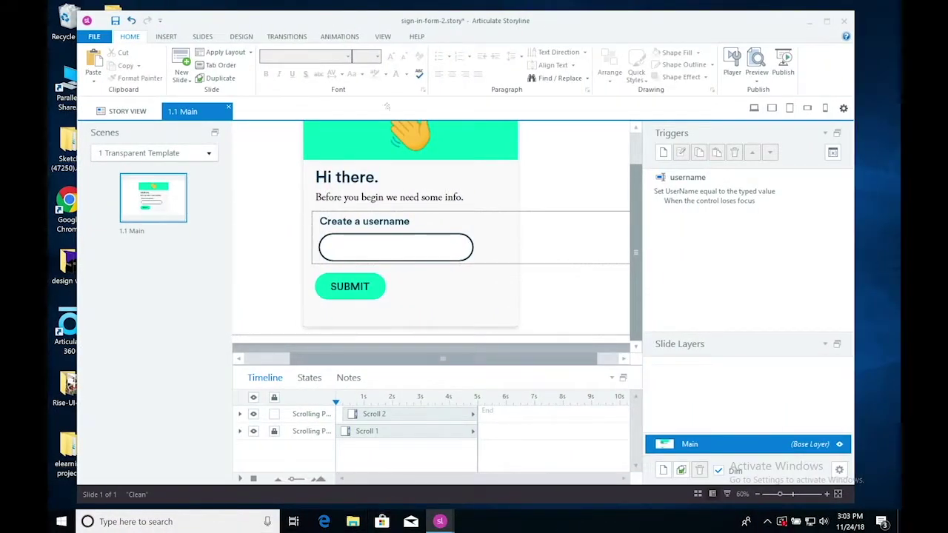
left_click(166, 36)
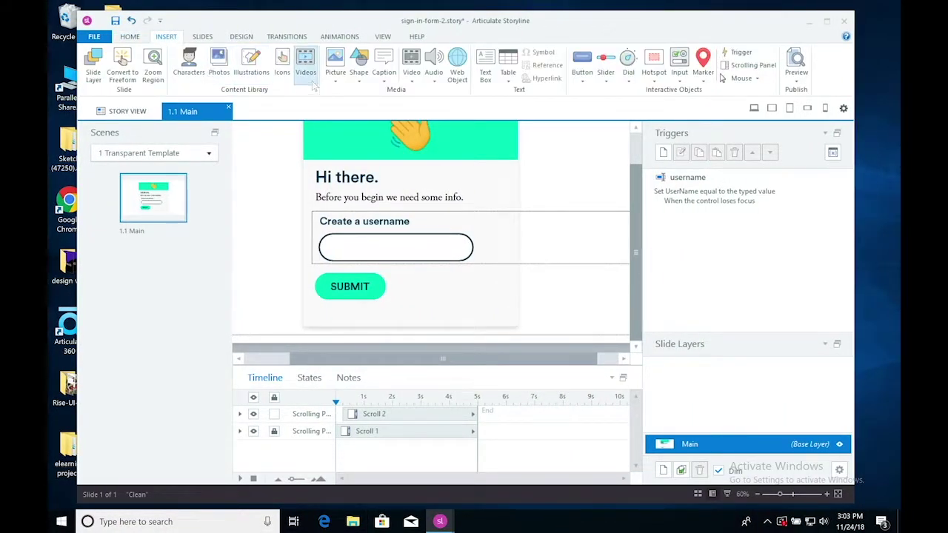
left_click(335, 62)
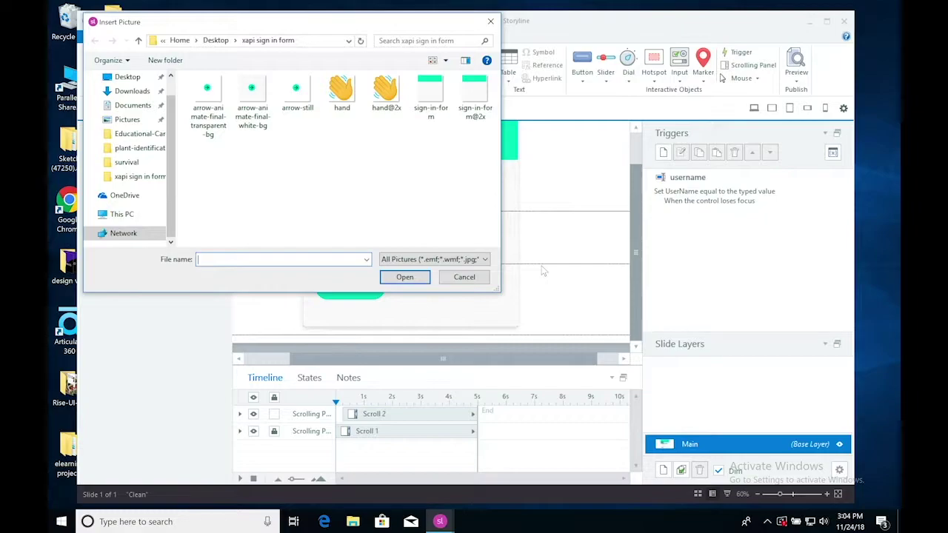
left_click(480, 277)
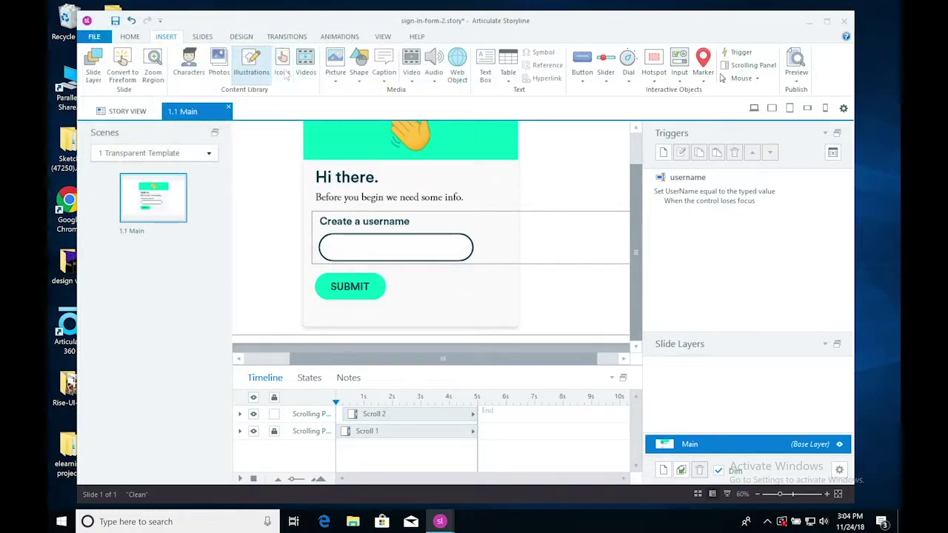
- Draw a circle about 31 px in diameter below and beside the SUBMIT button and give it no fill
left_click(359, 72)
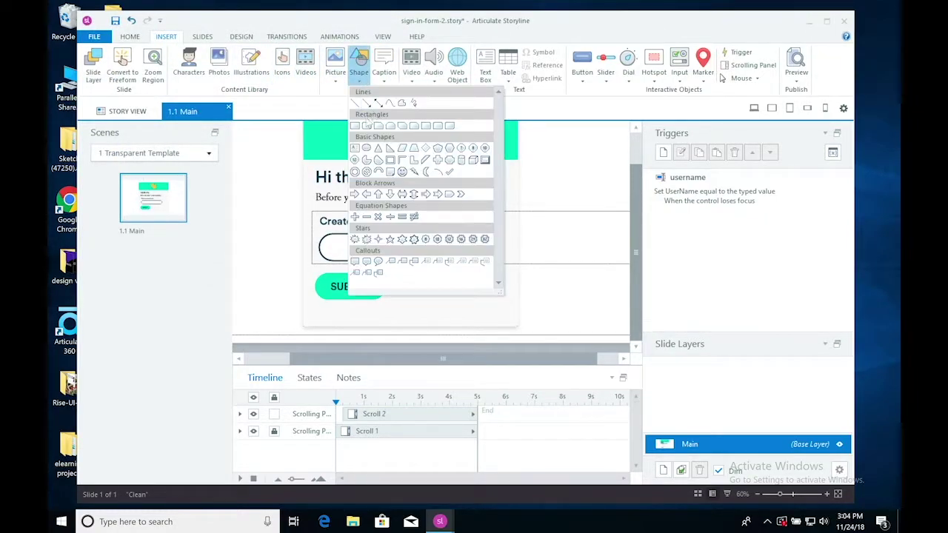
left_click(366, 149)
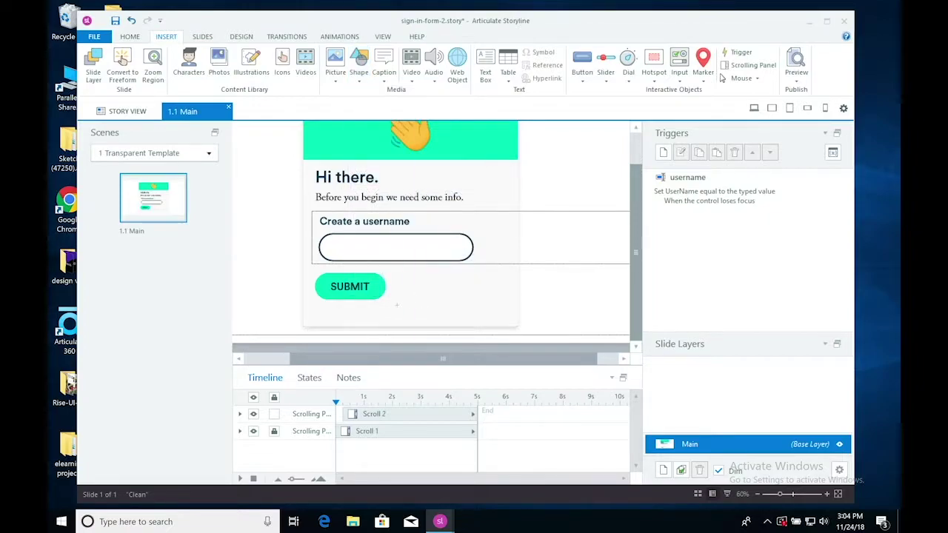
left_click_drag(401, 297, 413, 307)
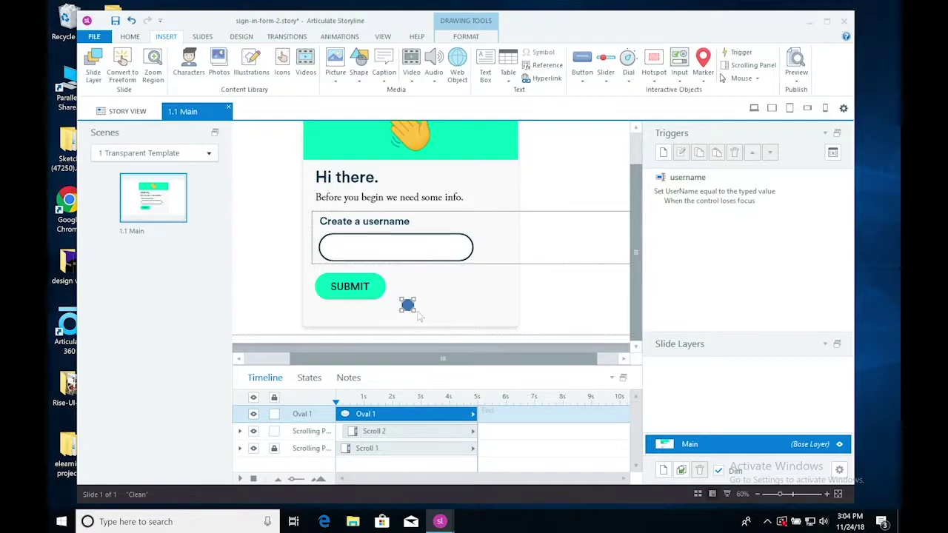
left_click(466, 36)
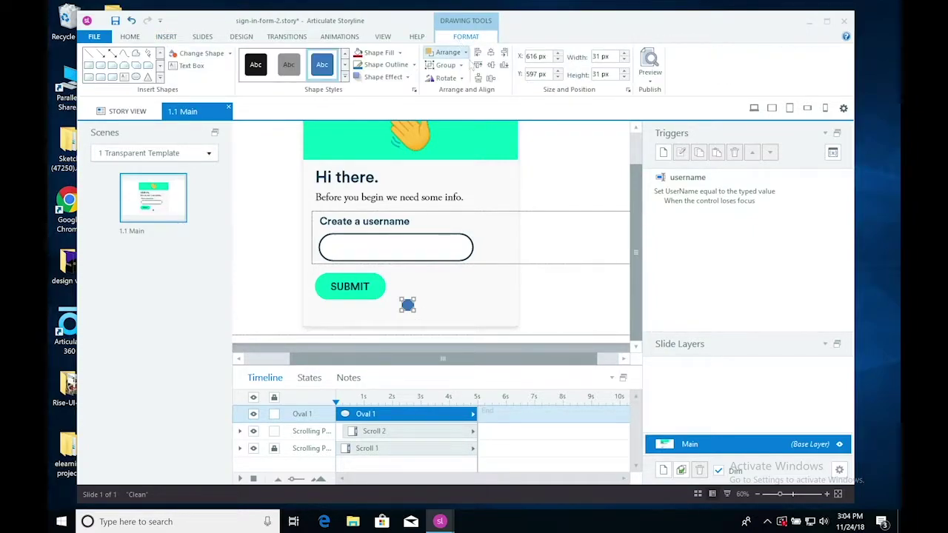
left_click(400, 53)
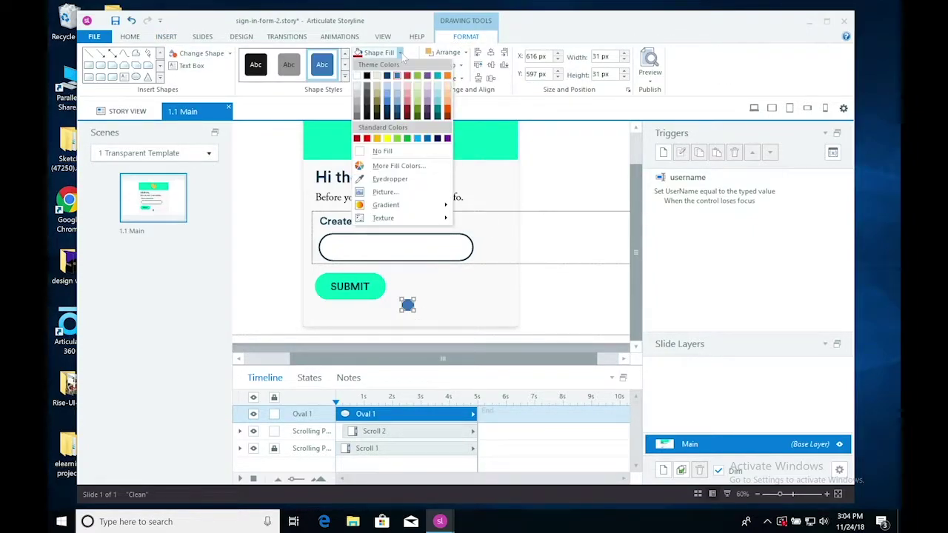
left_click(382, 151)
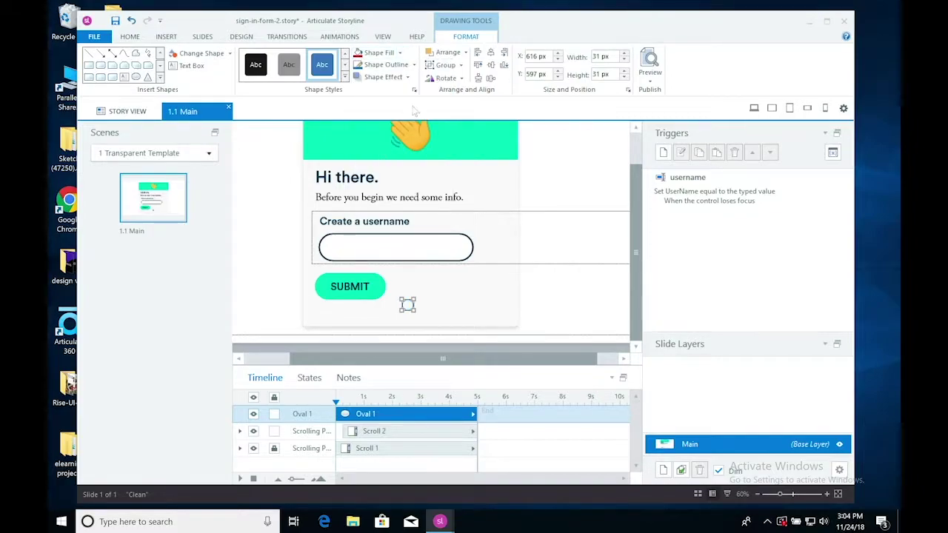
- Give the circle a 4 px outline in the dark colour sampled from the "Hi there." heading
left_click(414, 65)
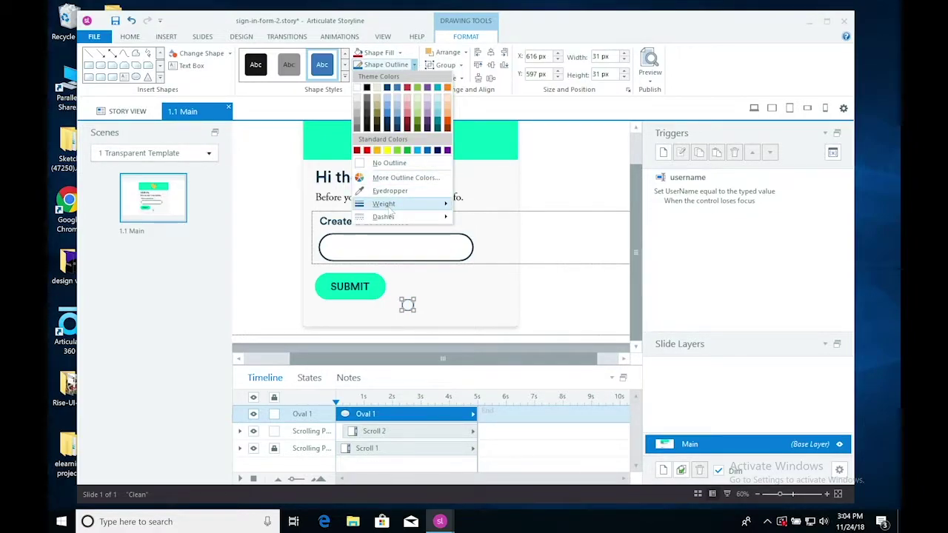
mouse_move(389, 209)
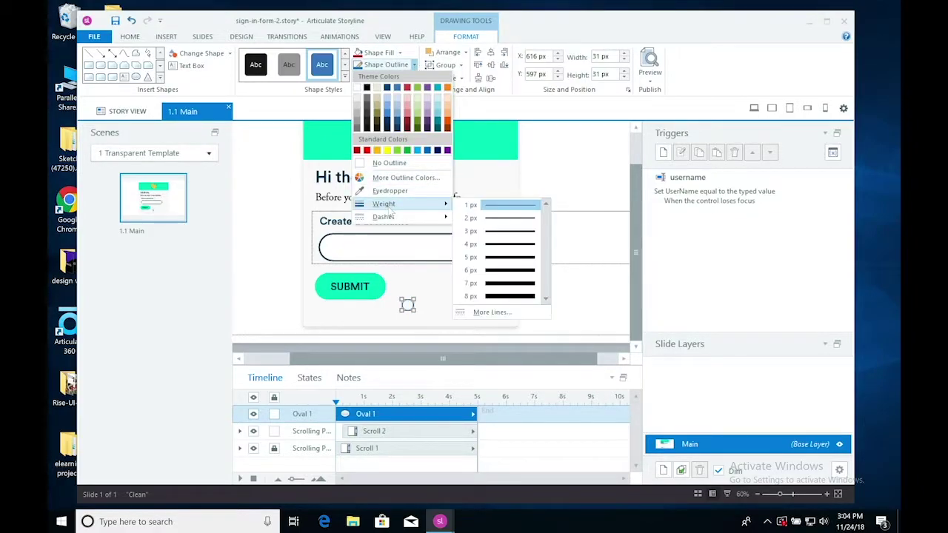
left_click(483, 244)
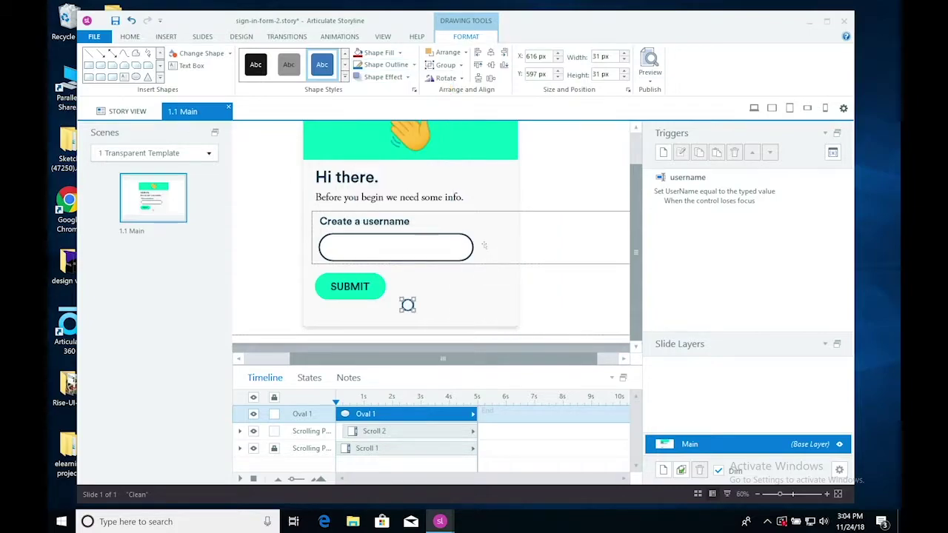
left_click(414, 65)
left_click(385, 190)
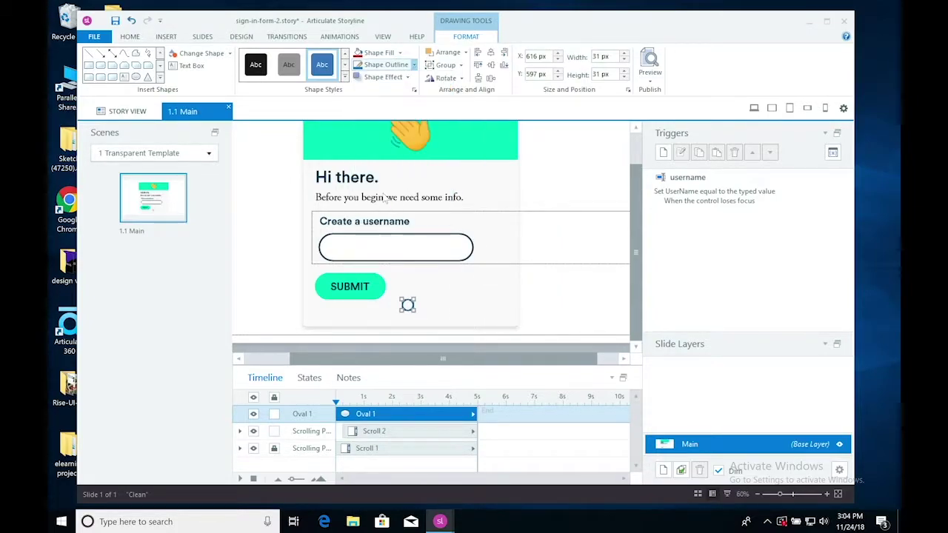
left_click(334, 174)
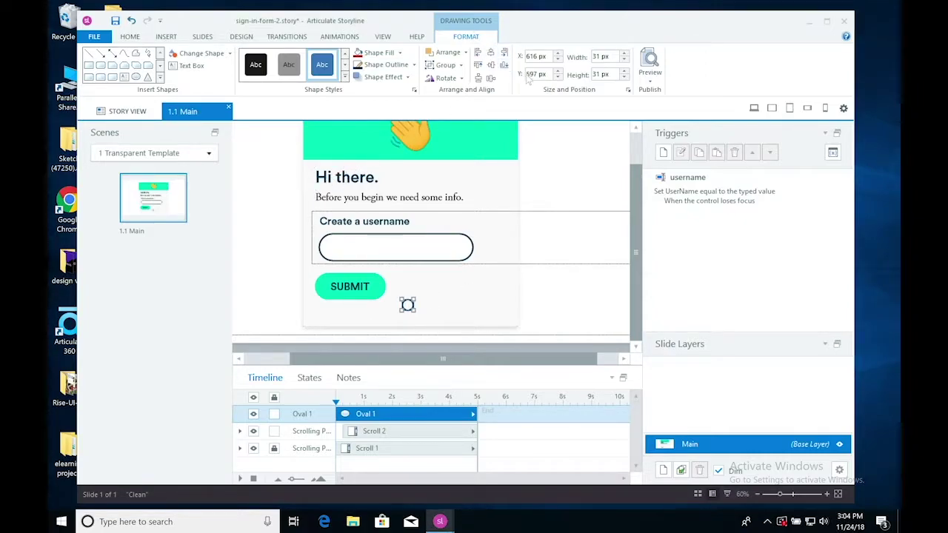
- Set the circle's width and height to 20 px
left_click(603, 57)
type("20")
left_click(597, 74)
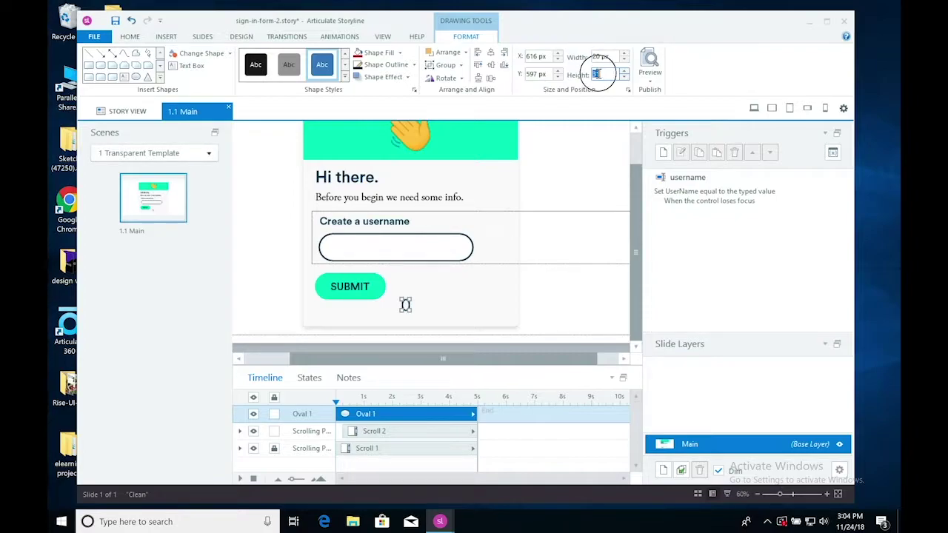
type("20")
key("Return")
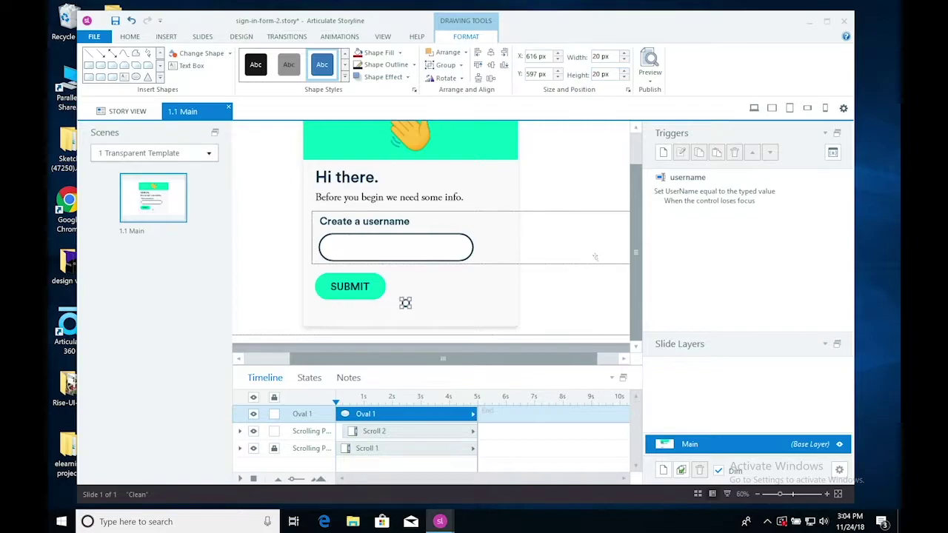
left_click(457, 328)
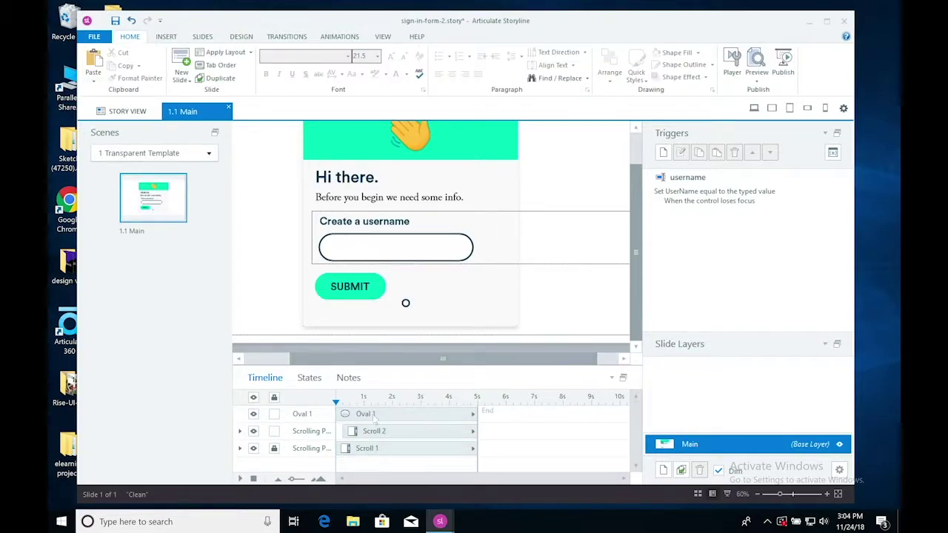
- Centre the circle horizontally on the slide and nudge it down to a Y position of 622 px
left_click(406, 303)
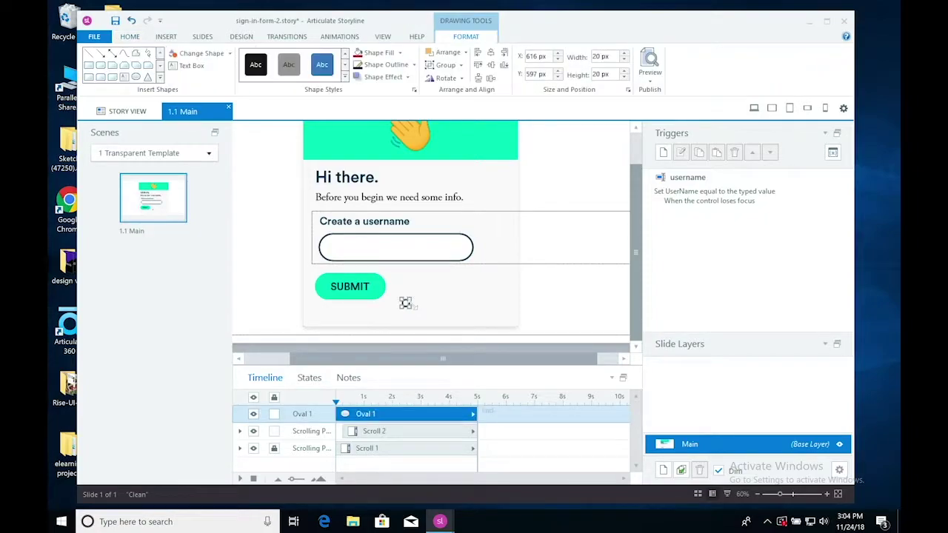
left_click(490, 53)
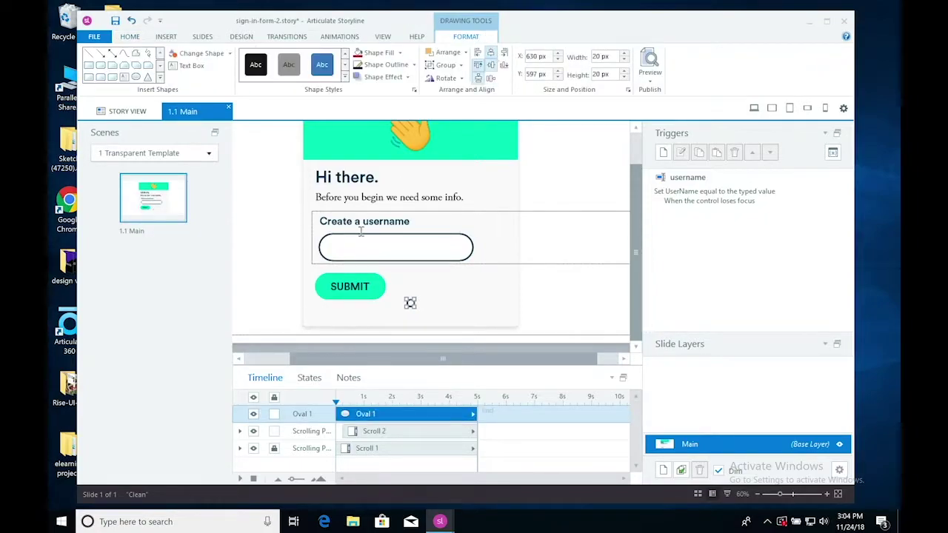
left_click(410, 303)
key("Down")
key("Down")
key("Down")
key("Down")
key("Down")
key("Down")
key("Down")
key("Down")
key("Down")
key("Down")
key("Down")
key("Down")
key("Down")
key("Down")
key("Down")
key("Down")
key("Down")
key("Down")
key("Down")
key("Down")
key("Down")
key("Down")
key("Down")
key("Down")
key("Down")
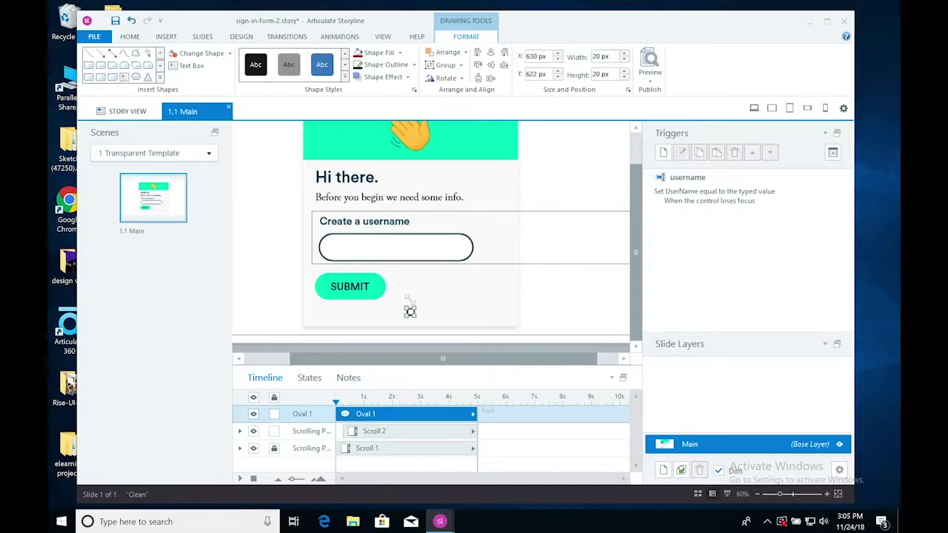
- Duplicate the circle and place the copy to its right on the same line, at about X 669 px and Y 622 px
key("ctrl+d")
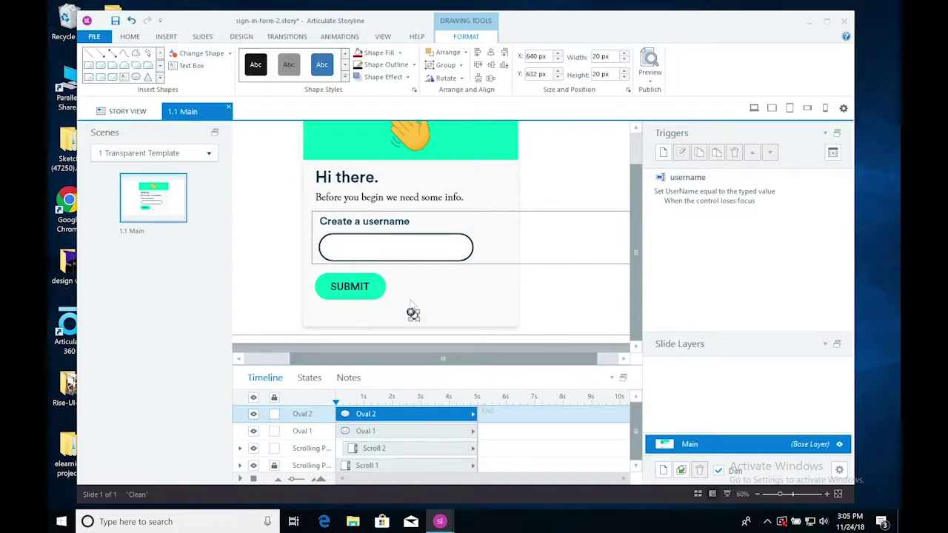
left_click(827, 495)
left_click(827, 494)
left_click_drag(431, 305, 445, 302)
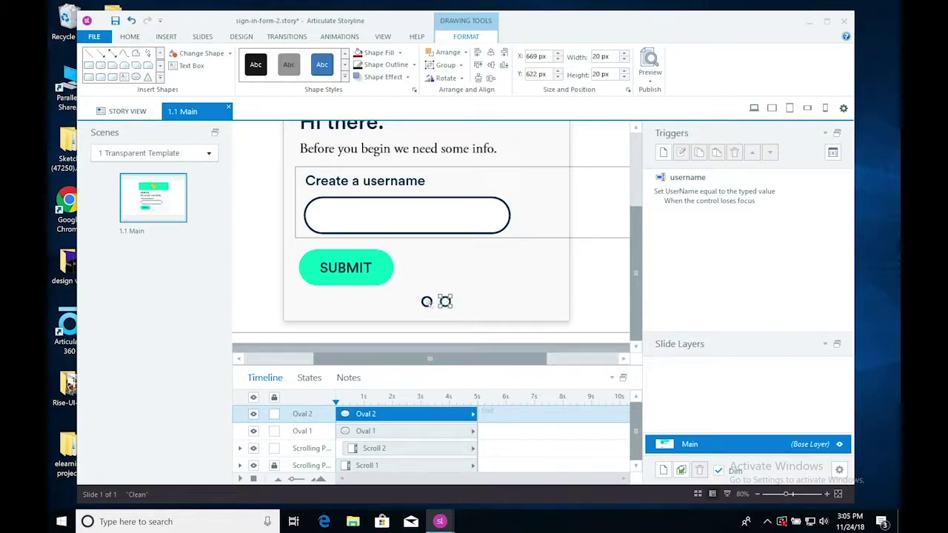
- Centre the pair of circles horizontally on the slide as a temporary group, and ungroup them
left_click(437, 303)
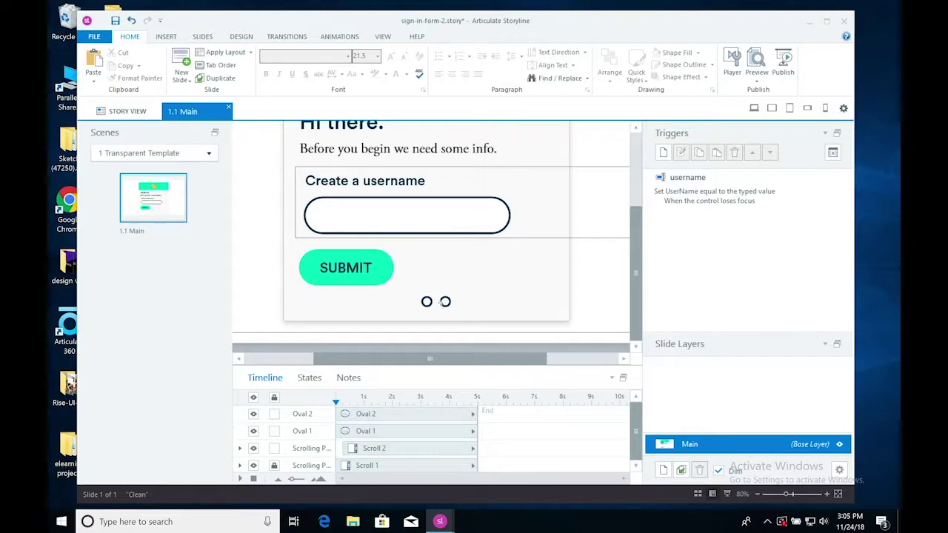
left_click(443, 301)
left_click(427, 302, "shift")
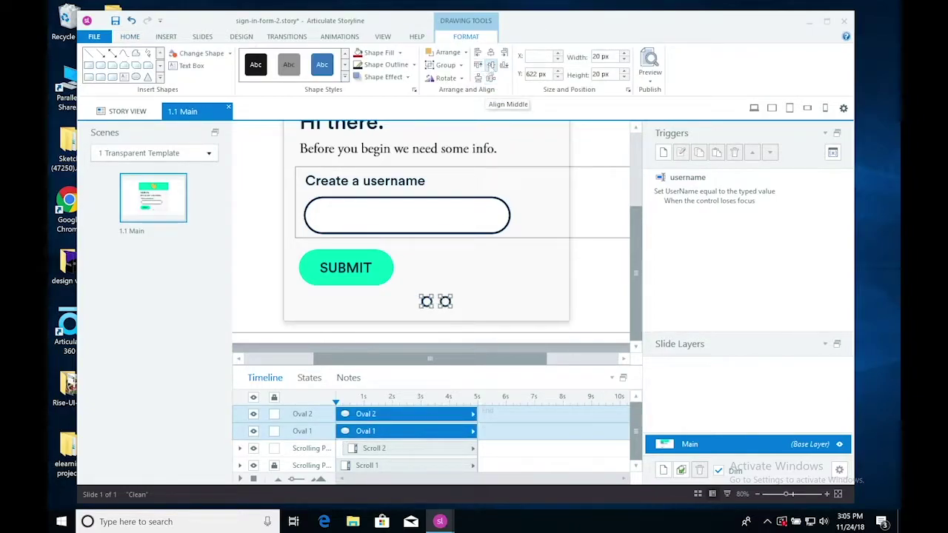
left_click(448, 65)
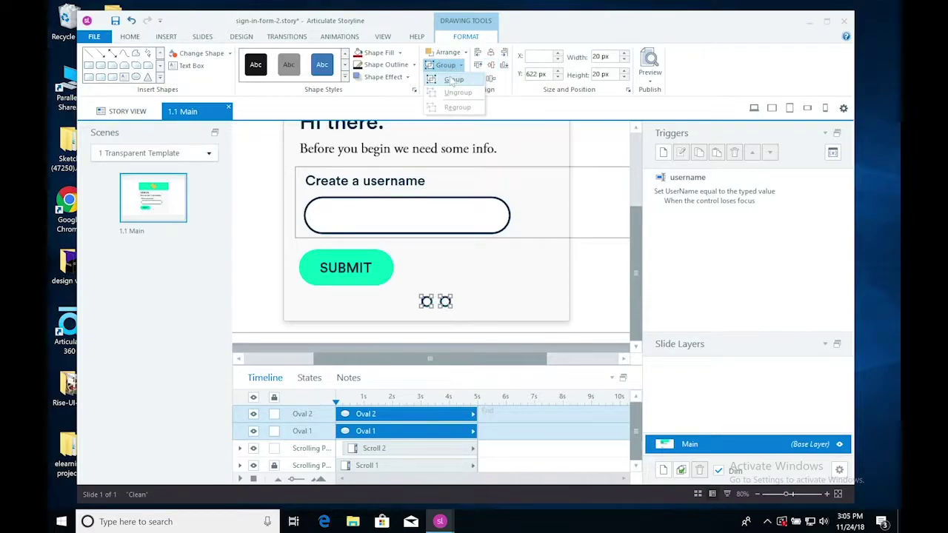
left_click(453, 92)
left_click(490, 52)
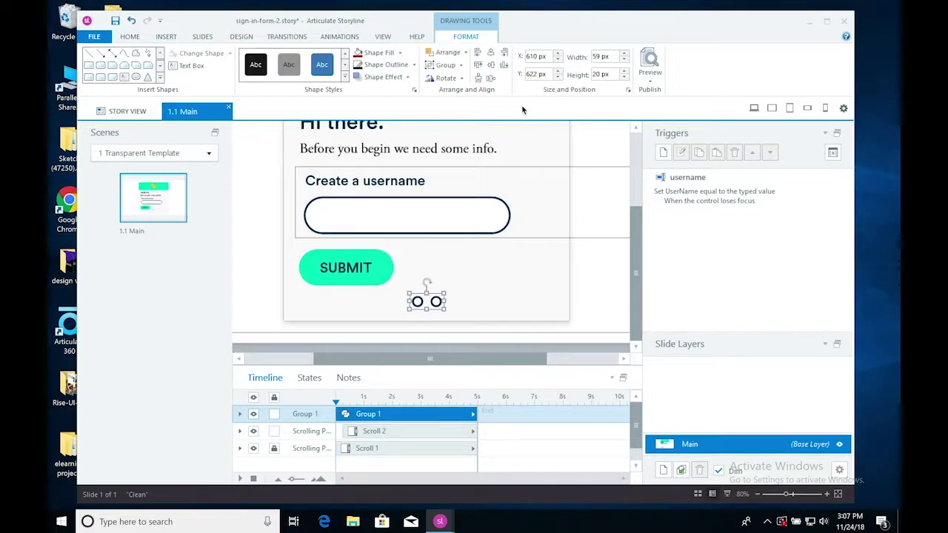
left_click(447, 66)
left_click(443, 95)
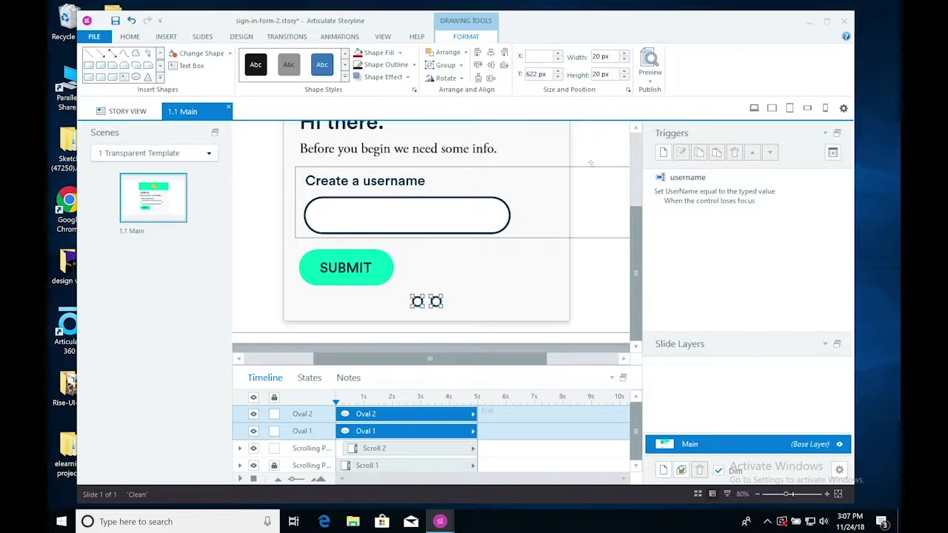
left_click(557, 349)
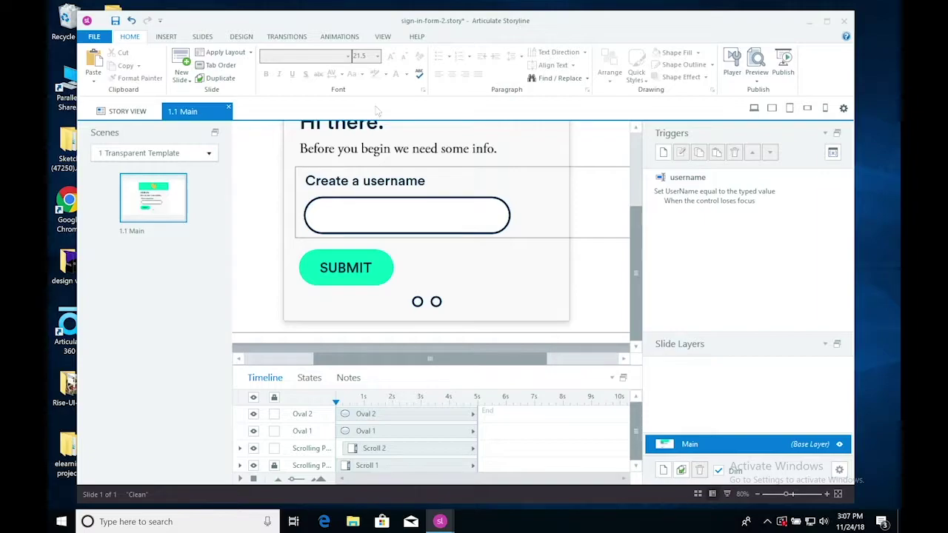
- Switch to Finder, preview arrow-animate-final-white-bg.gif from the "xapi sign in form" folder in Google Chrome, and return to Storyline
left_click(166, 37)
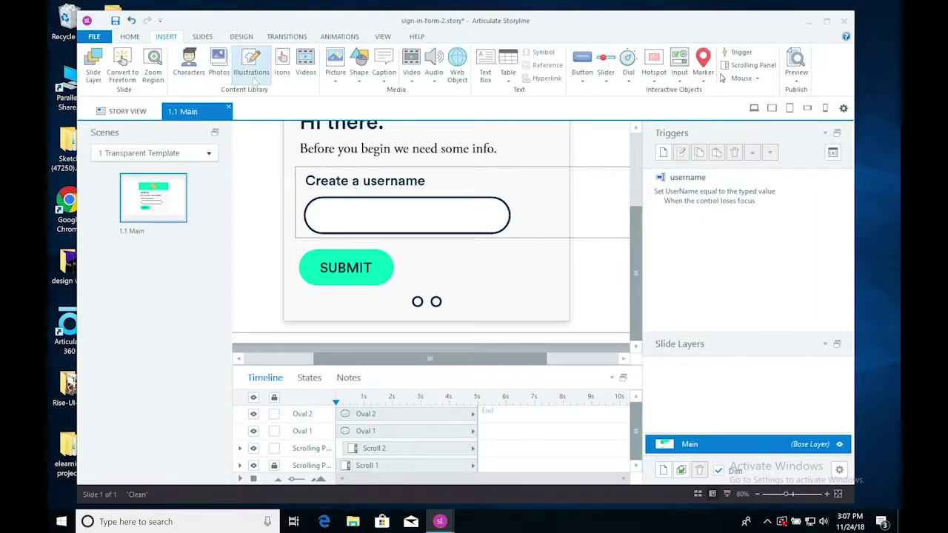
mouse_move(275, 511)
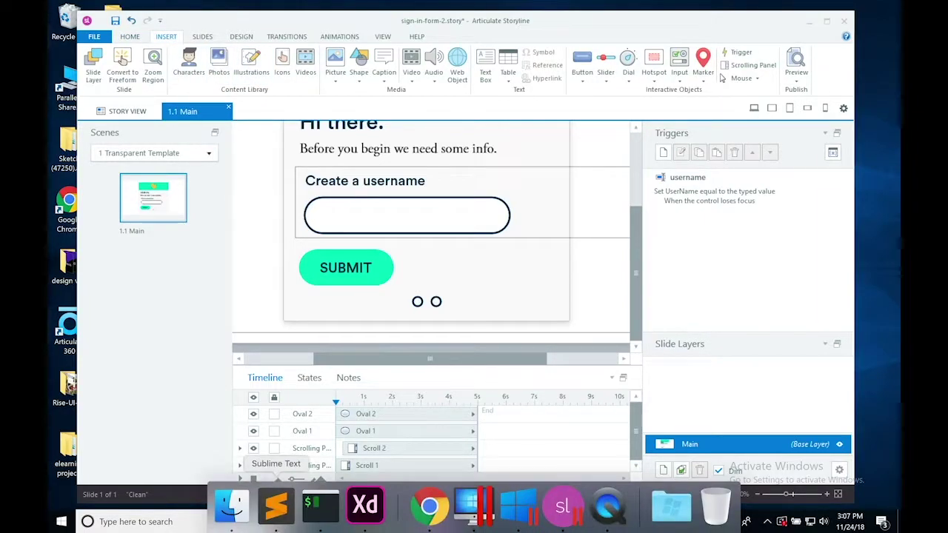
left_click(232, 506)
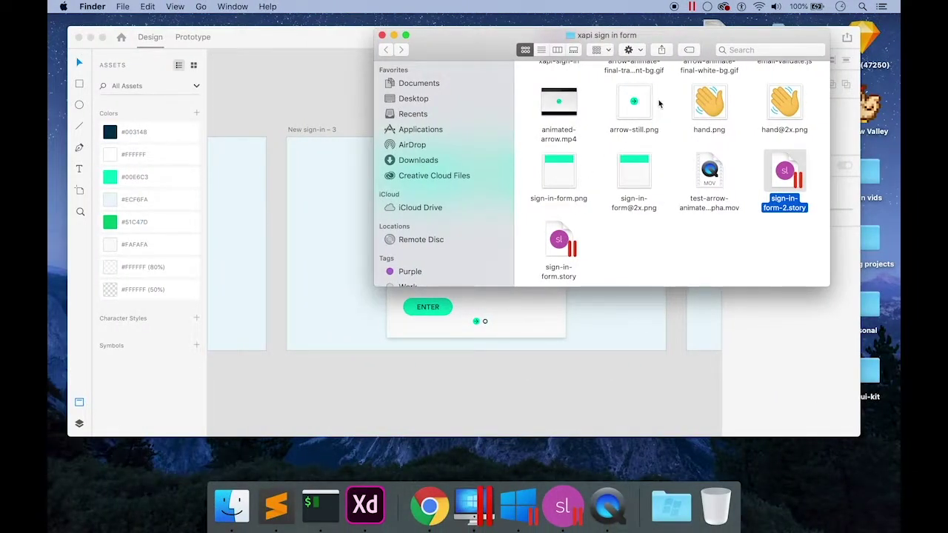
scroll(635, 99, "up", 3)
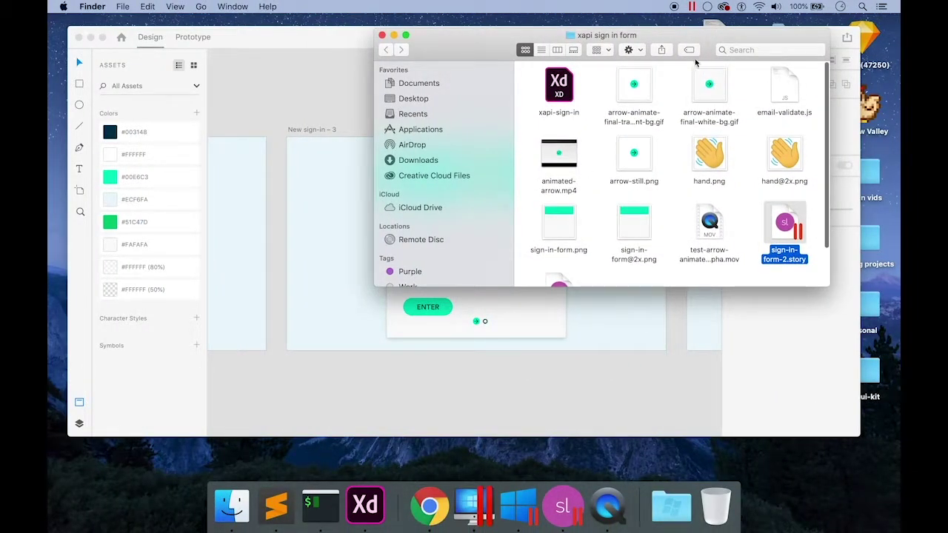
left_click(637, 89)
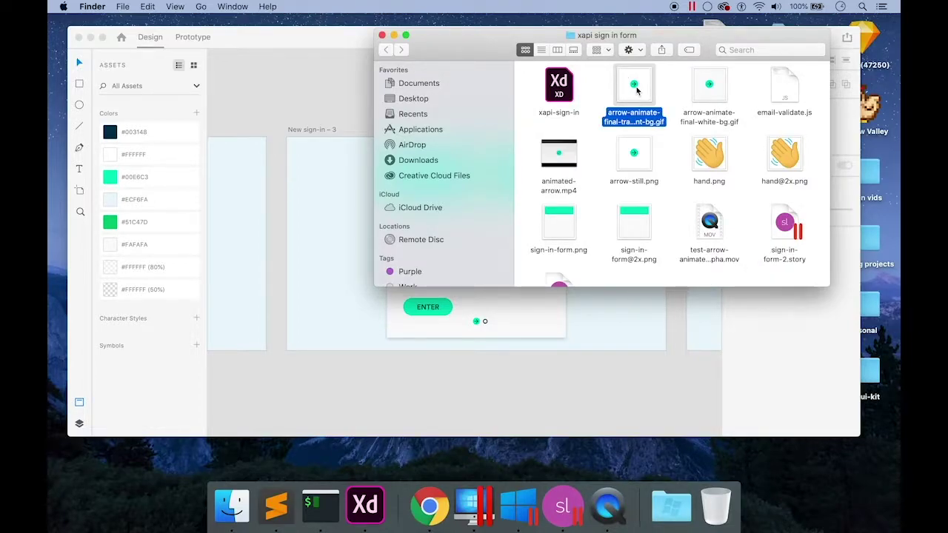
left_click(709, 87)
right_click(709, 89)
mouse_move(683, 111)
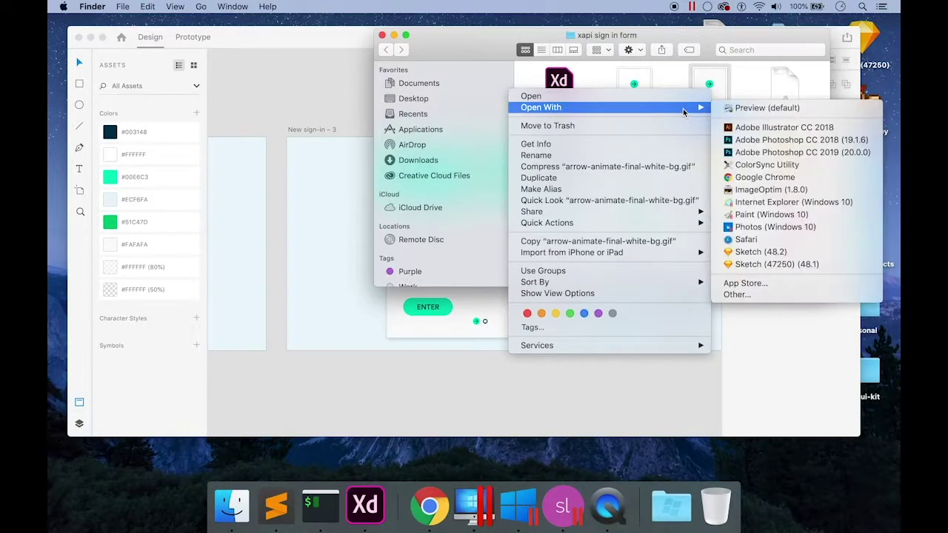
left_click(761, 178)
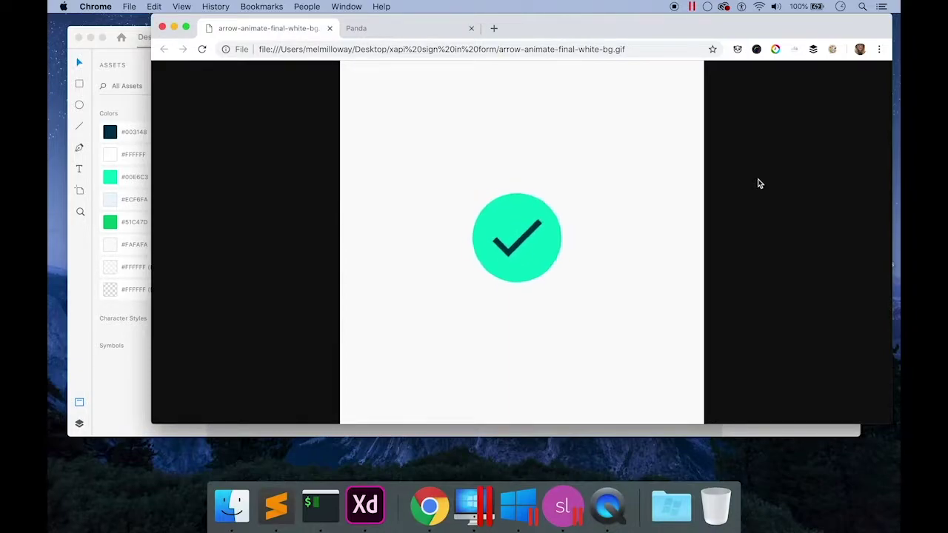
left_click(162, 26)
left_click(565, 522)
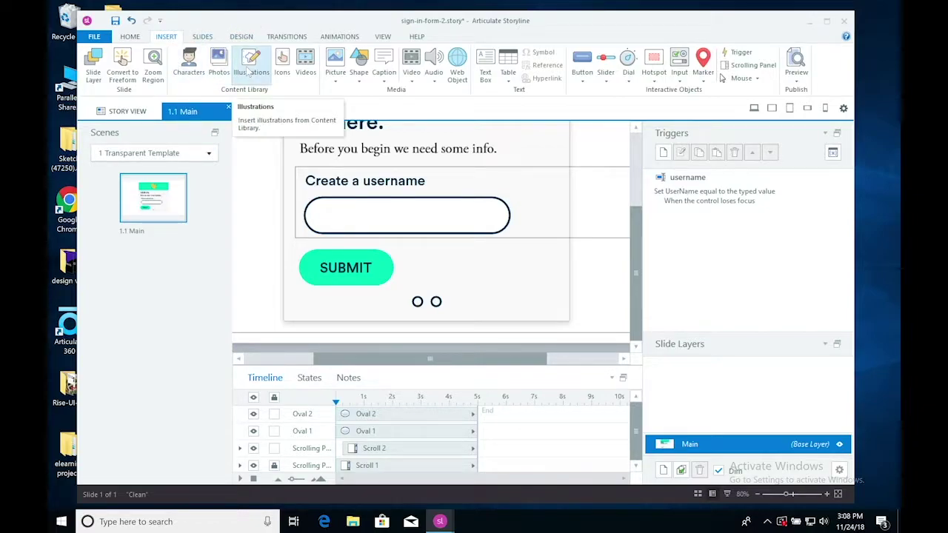
- Insert the picture arrow-still from the "xapi sign in form" folder into the slide
left_click(336, 59)
left_click(298, 98)
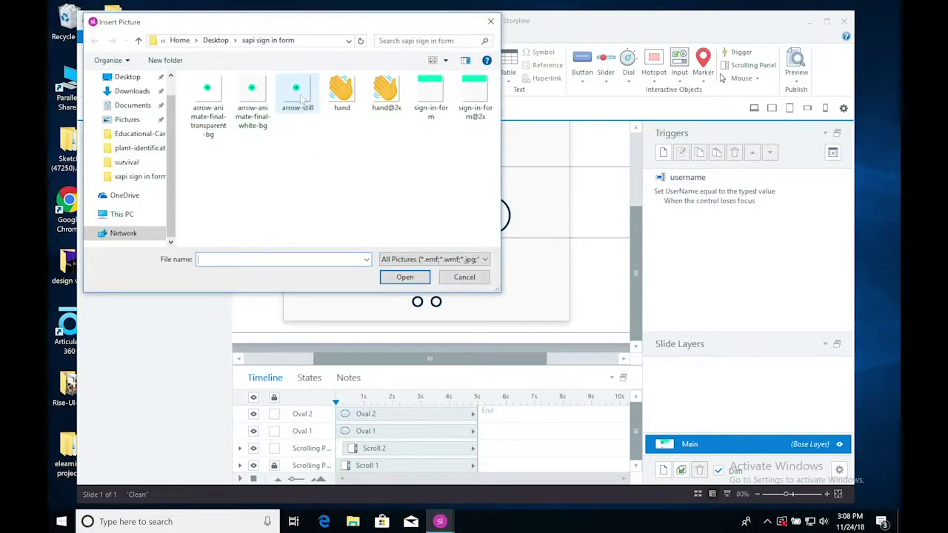
left_click(411, 279)
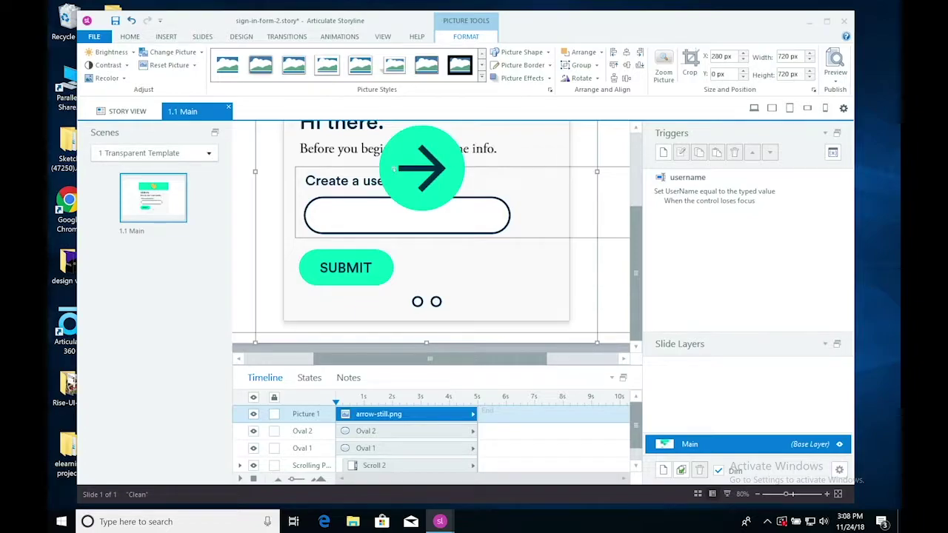
- Resize the inserted arrow picture to 40 by 40 px
left_click(717, 58)
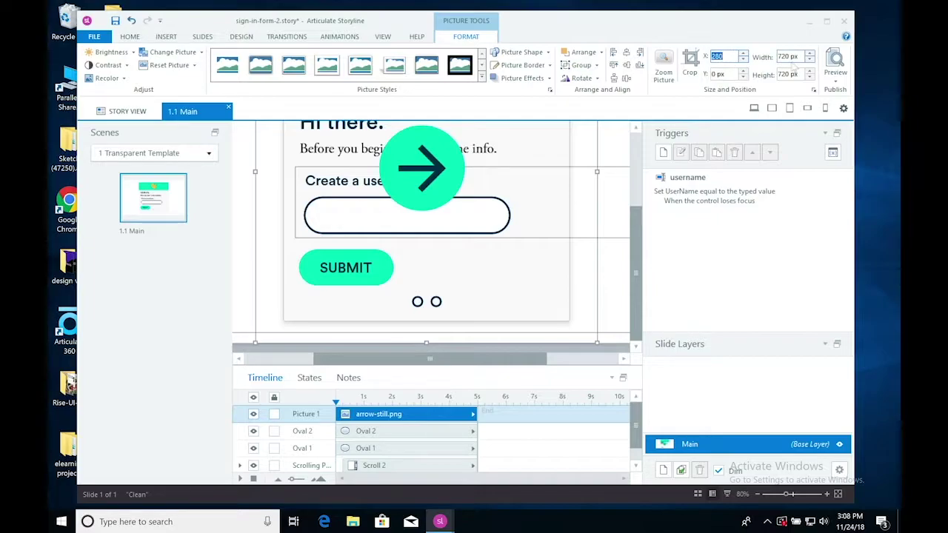
left_click(797, 57)
type("40")
key("Return")
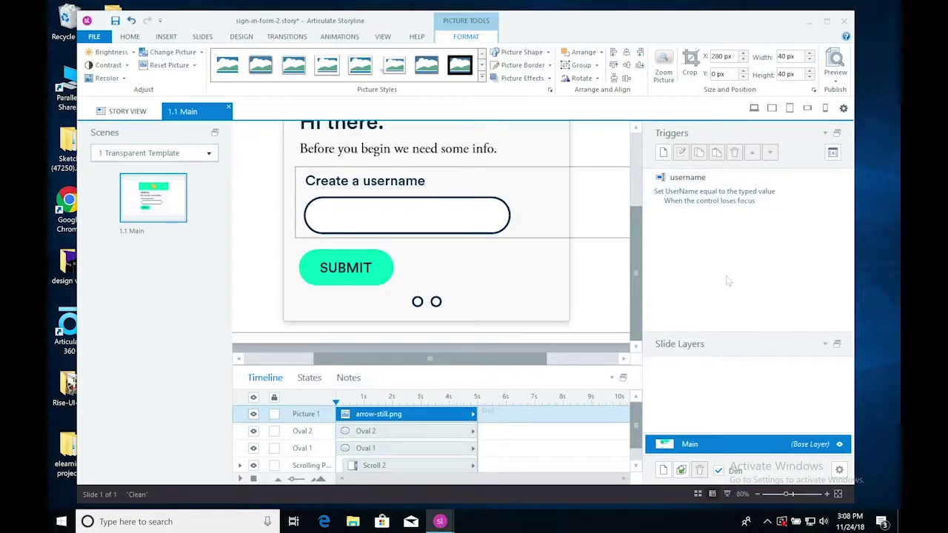
- Move the arrow picture beside the SUBMIT button, at about X 600 px and Y 540 px
left_click(758, 494)
left_click(757, 493)
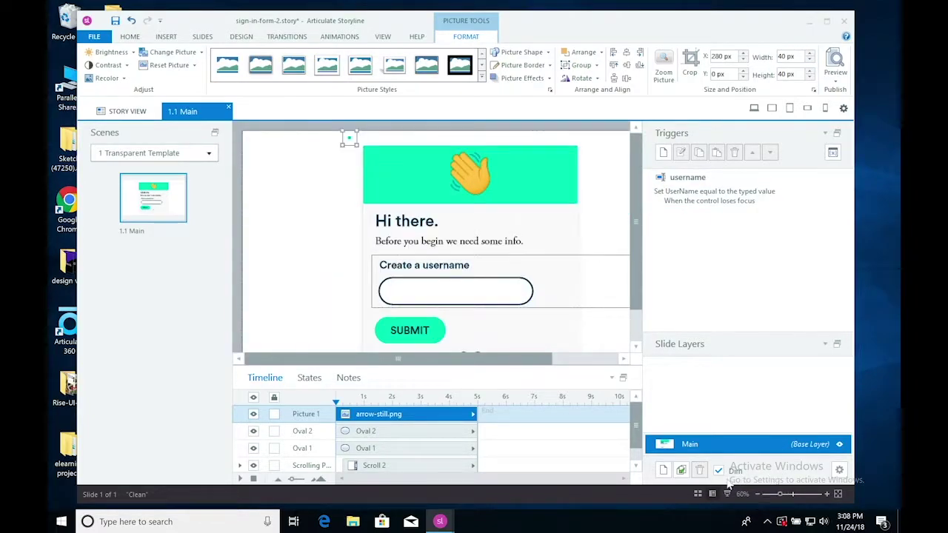
left_click_drag(349, 139, 463, 331)
left_click_drag(635, 290, 633, 349)
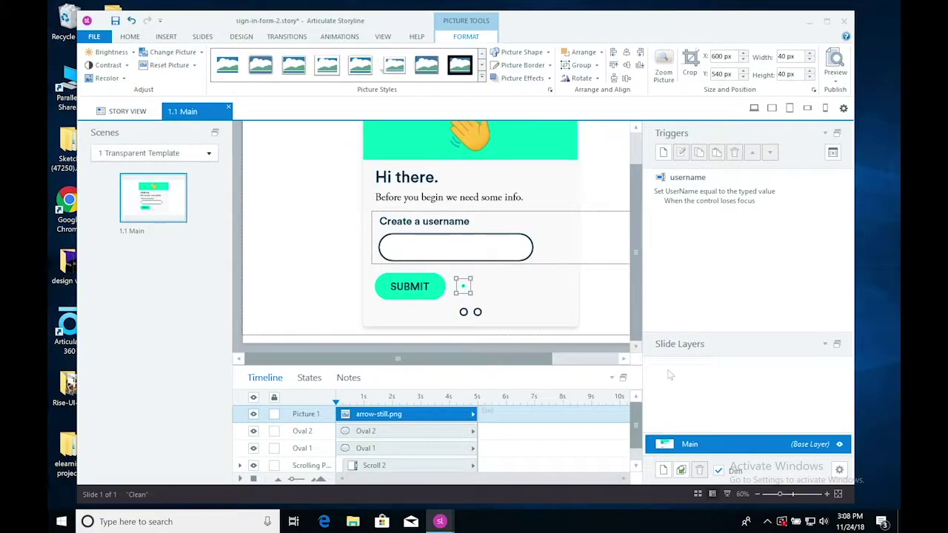
left_click(828, 497)
left_click(828, 497)
left_click(827, 497)
left_click(827, 496)
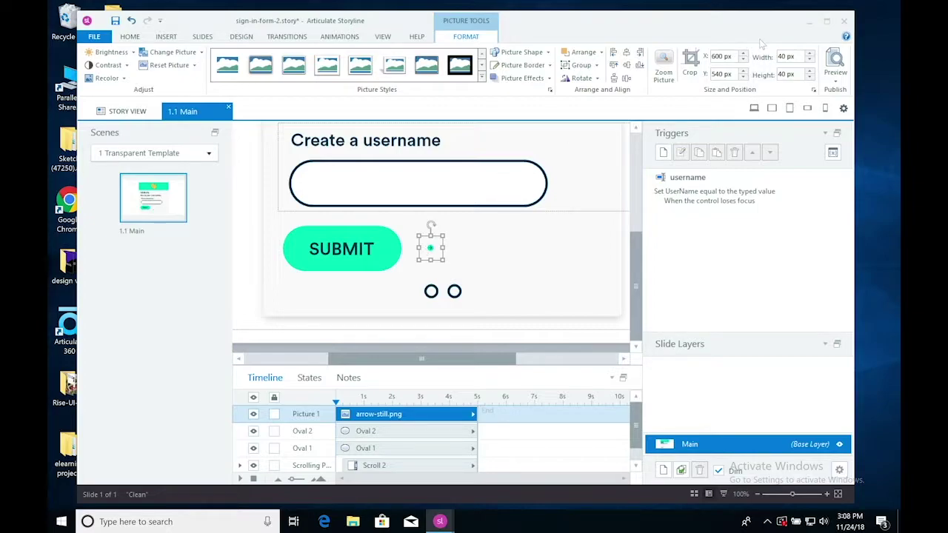
- Enlarge the arrow picture to a width of 60 px and then 80 px
left_click(787, 56)
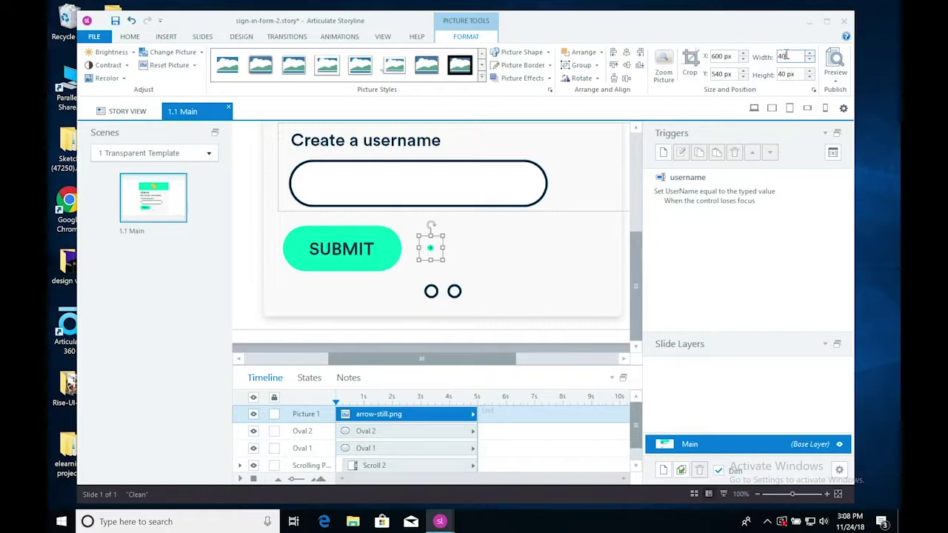
left_click_drag(793, 56, 726, 54)
type("60")
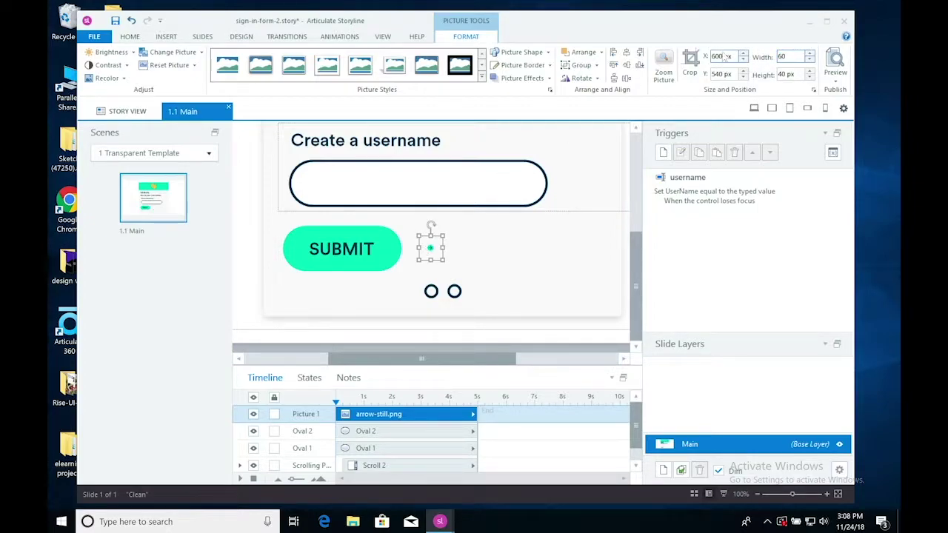
key("Return")
double_click(788, 57)
type("80")
key("Return")
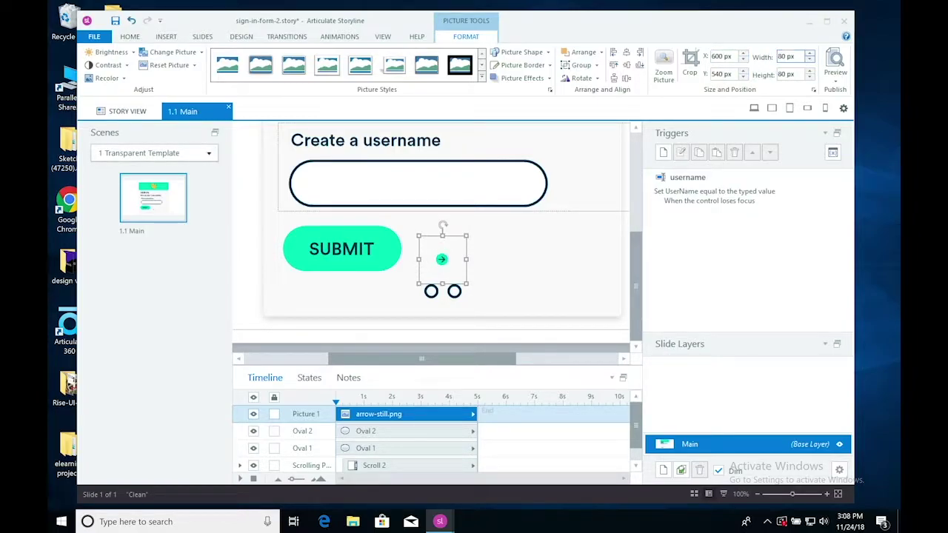
- Set the arrow picture's width to 100 px and centre it over the left circle, at about X 572 px and Y 584 px
left_click_drag(441, 260, 432, 291)
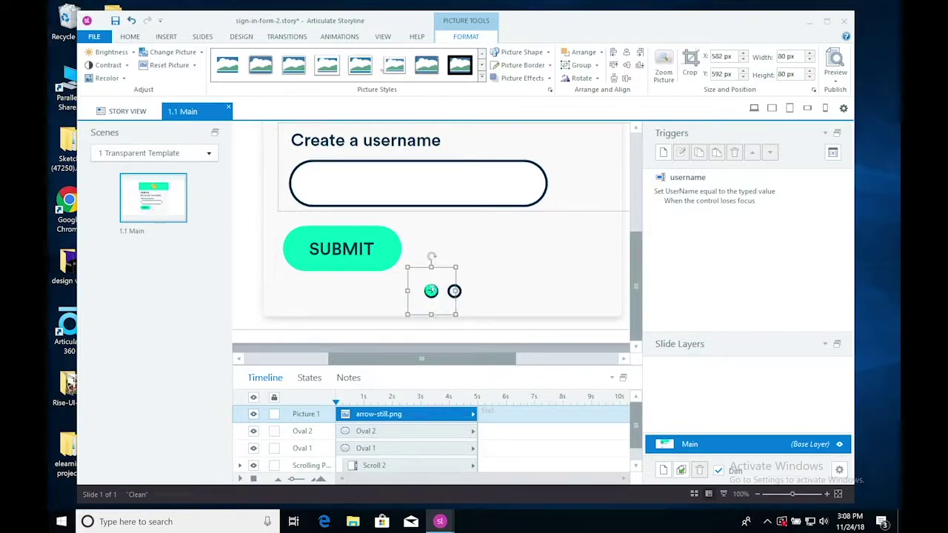
left_click(793, 57)
type("100")
key("Return")
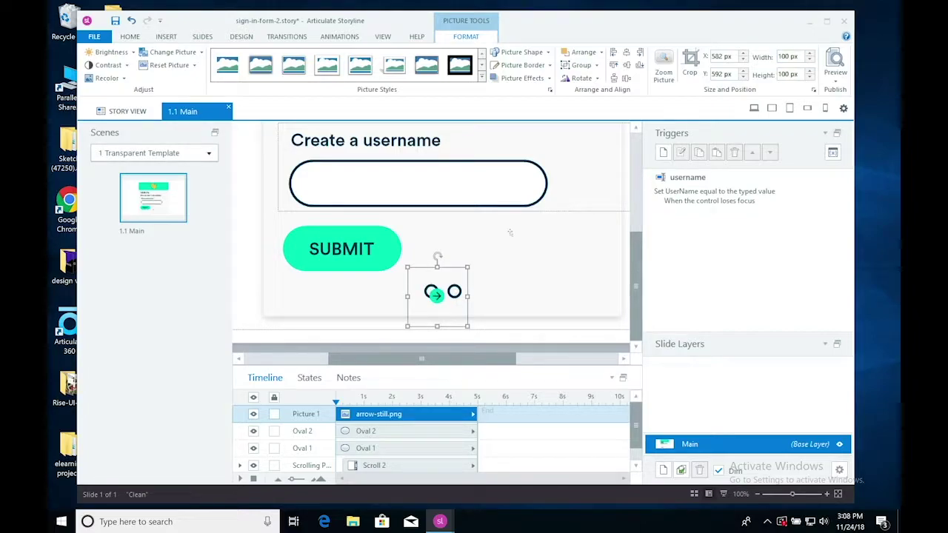
left_click_drag(435, 293, 430, 291)
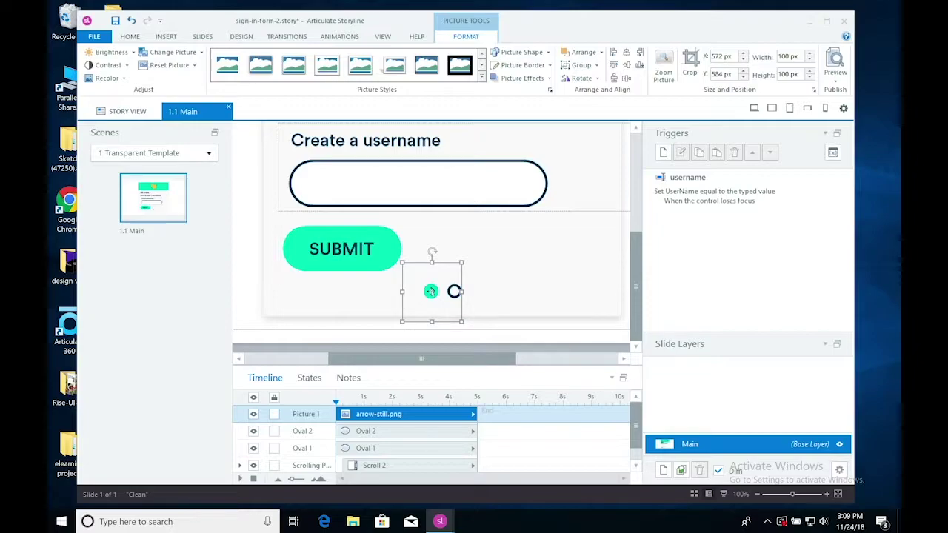
- Hide the left circle, Oval 1, beneath the arrow picture on the timeline
left_click(362, 431)
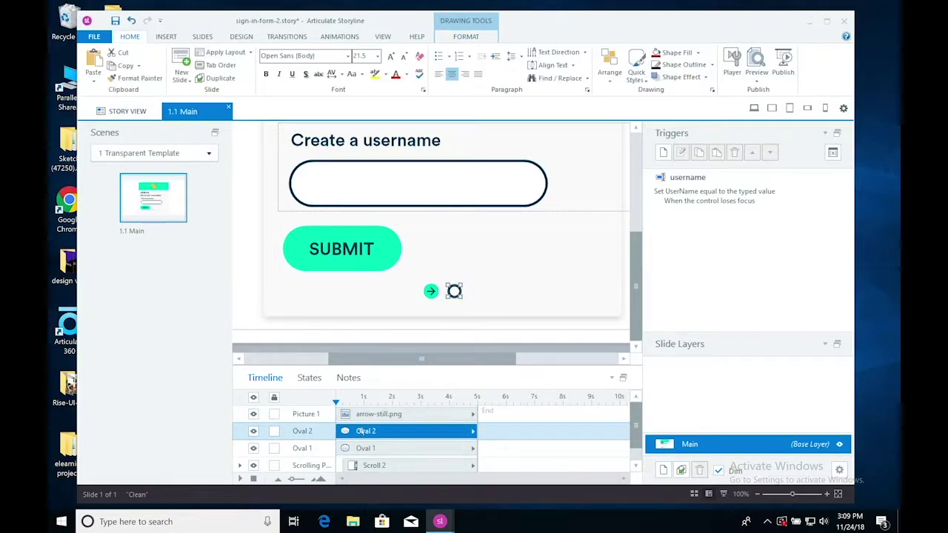
left_click(302, 448)
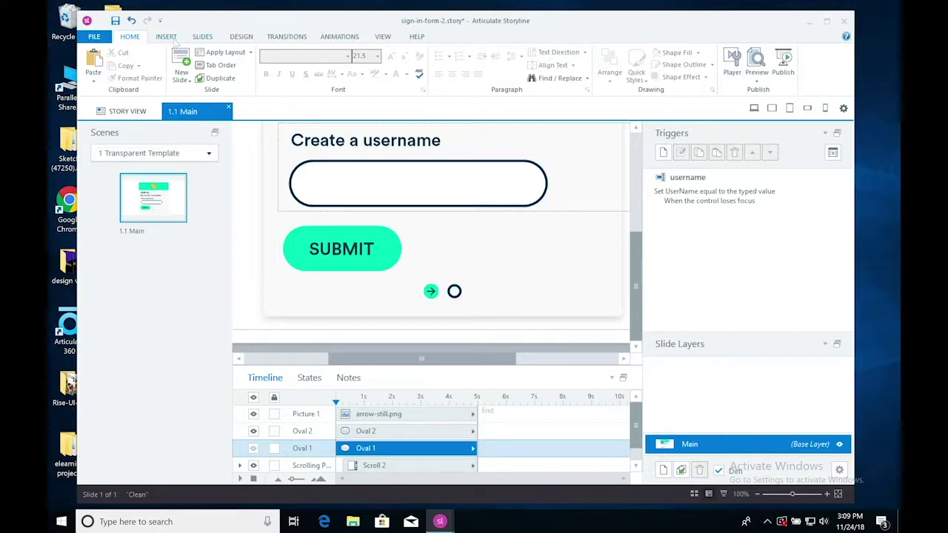
- Add a text box beside the circles reading "Please enter a username."
left_click(167, 37)
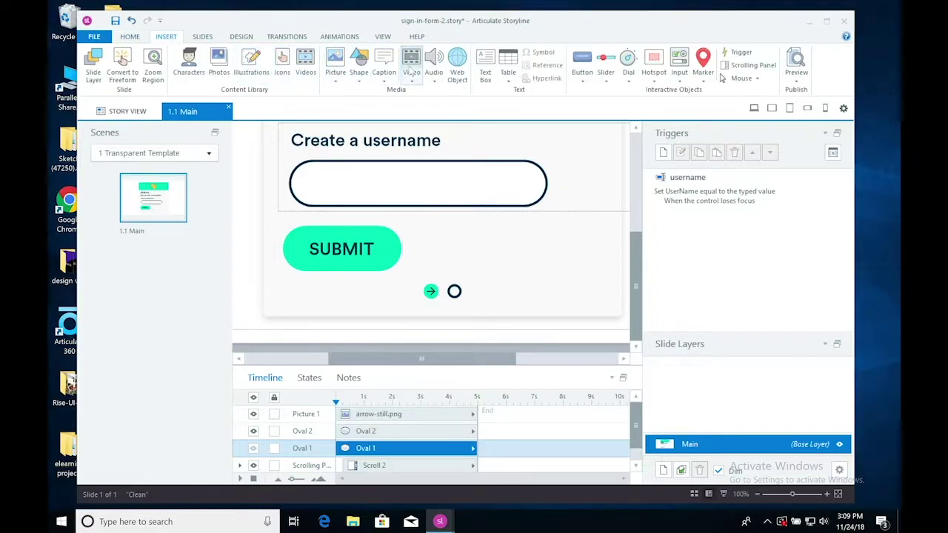
left_click(489, 71)
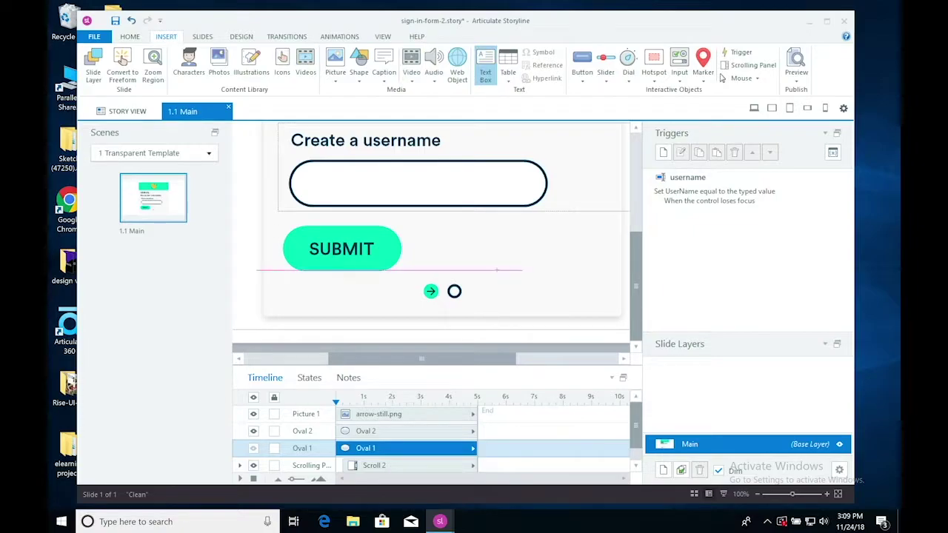
left_click(501, 256)
type("Please enter")
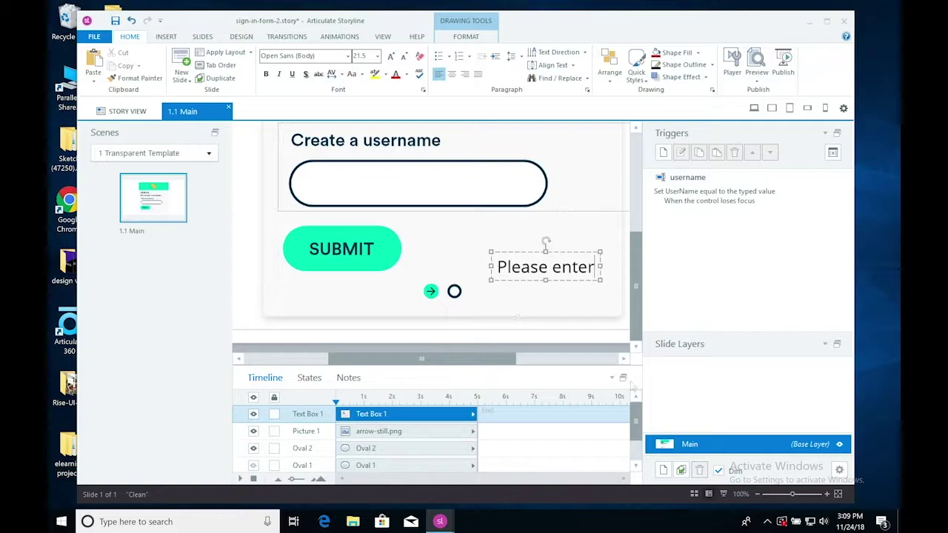
left_click(758, 494)
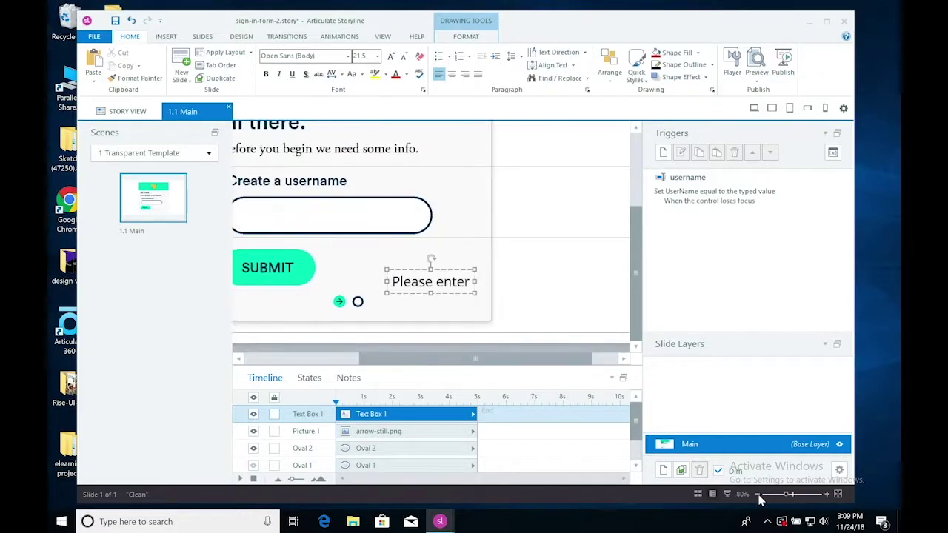
type("a user")
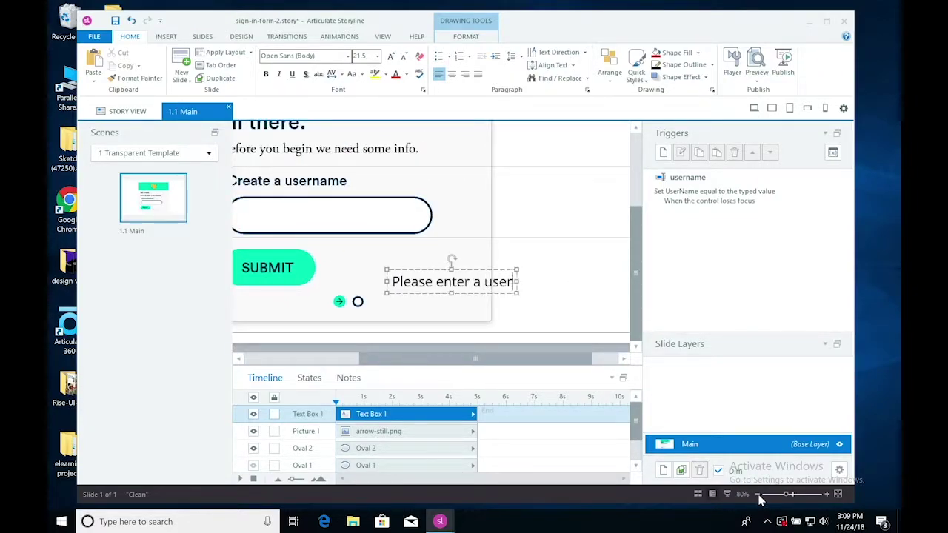
type("name.")
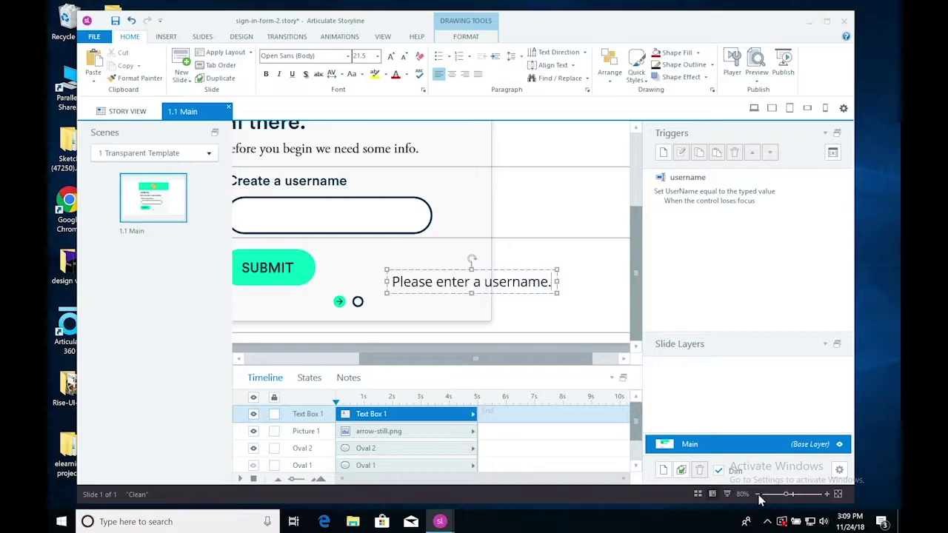
- Format the "Please enter a username." text in Adobe Garamond Pro at size 16
triple_click(529, 282)
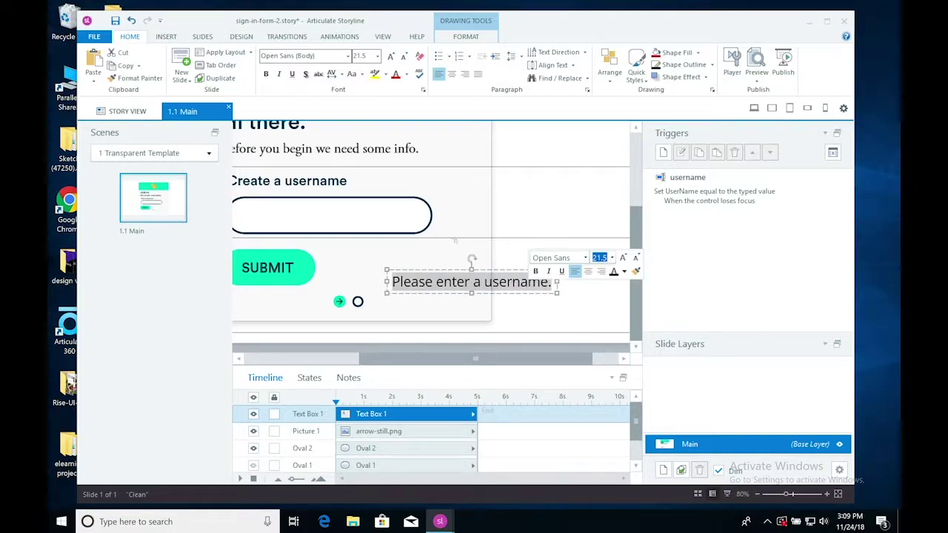
left_click(313, 56)
type("Adobe Garamond Pro")
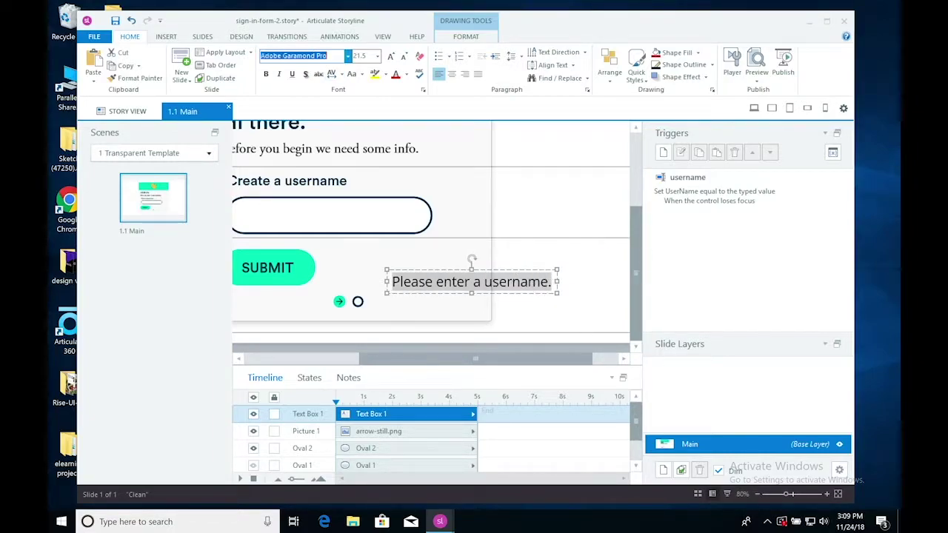
key("Return")
left_click(403, 57)
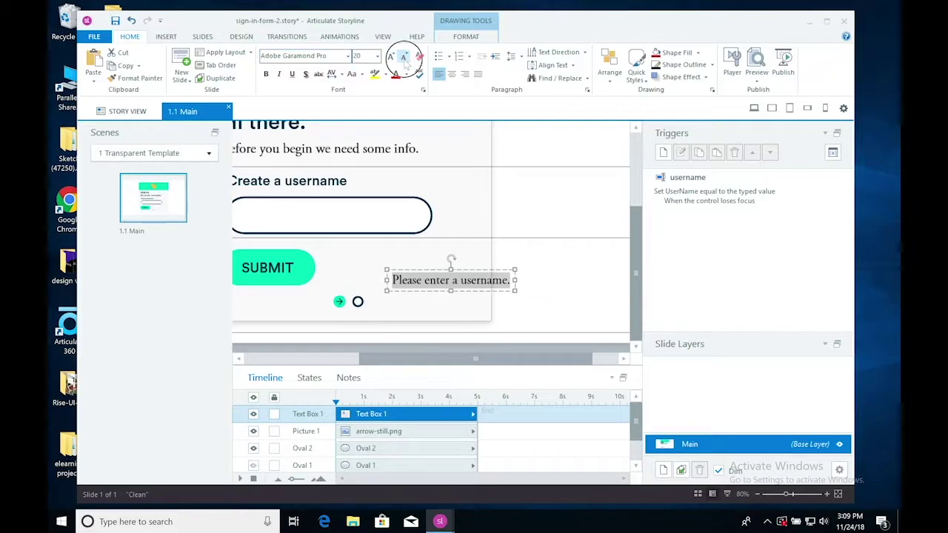
left_click(404, 56)
- Move the "Please enter a username." text box between the username field and the SUBMIT button
left_click_drag(519, 358, 428, 359)
left_click_drag(568, 270, 413, 232)
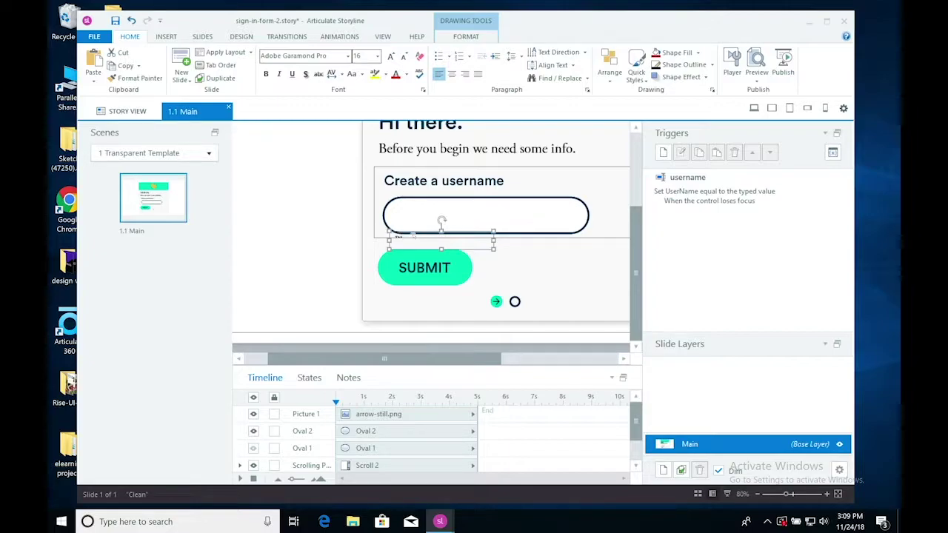
key("ctrl+z")
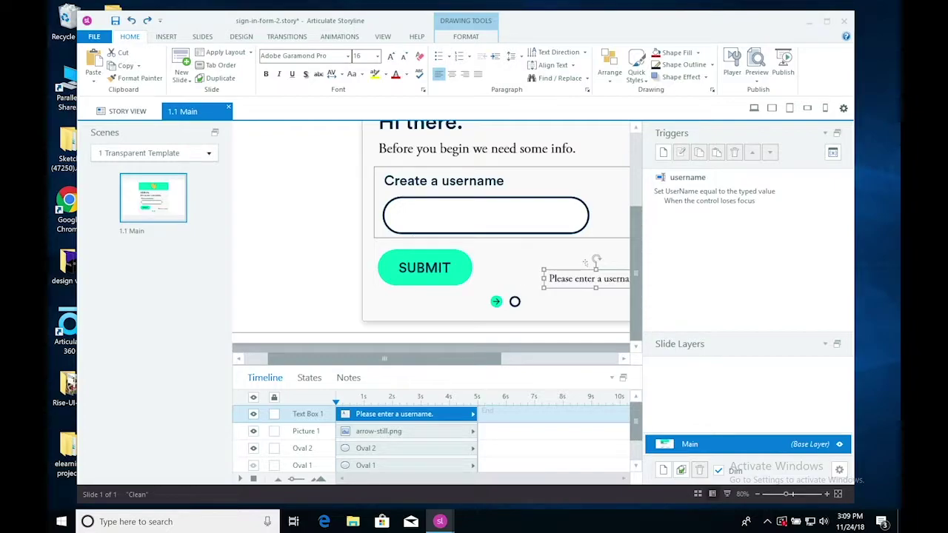
left_click_drag(551, 268, 385, 244)
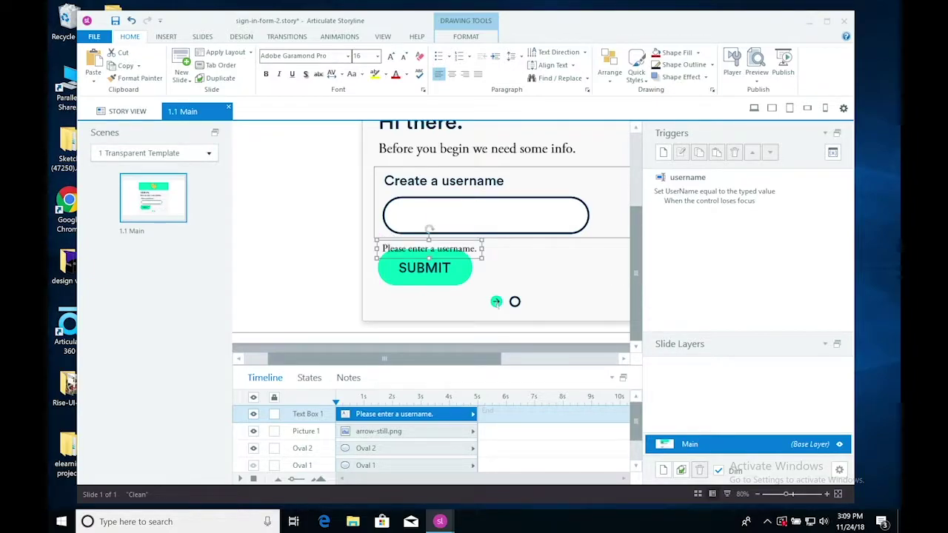
- Nudge the message text box up and to the right so it sits just under the username field, slightly inset from its left edge
key("Up")
key("Up")
key("Up")
key("Up")
key("Up")
key("Up")
key("Up")
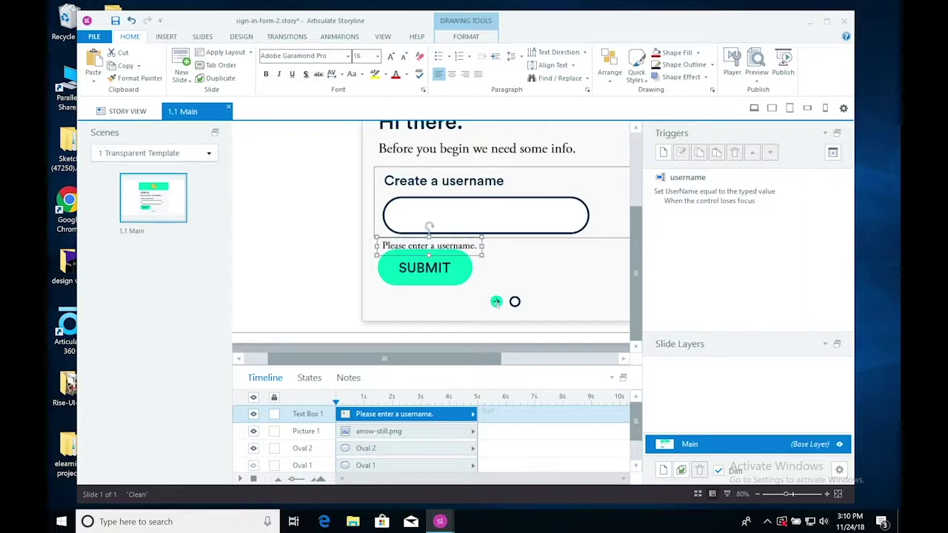
key("Up")
key("Up")
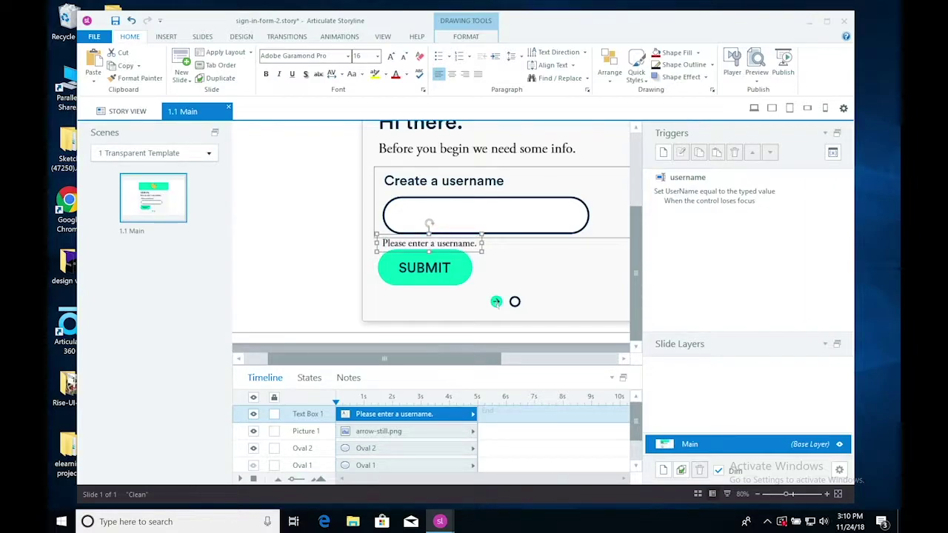
key("Up")
key("Up")
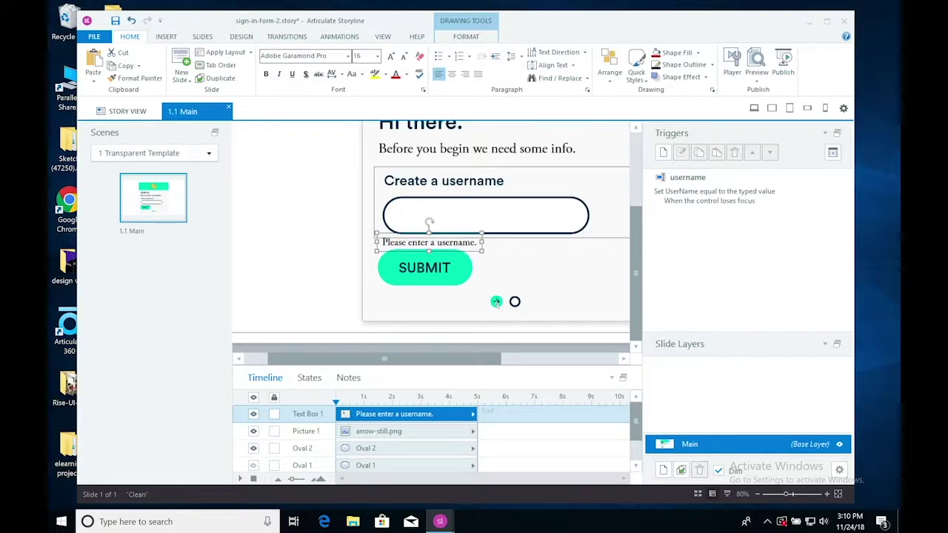
key("Right")
key("Right")
key("Right")
key("Right")
key("Right")
key("Right")
key("Right")
key("Right")
key("Right")
key("Right")
key("Right")
key("Right")
key("Right")
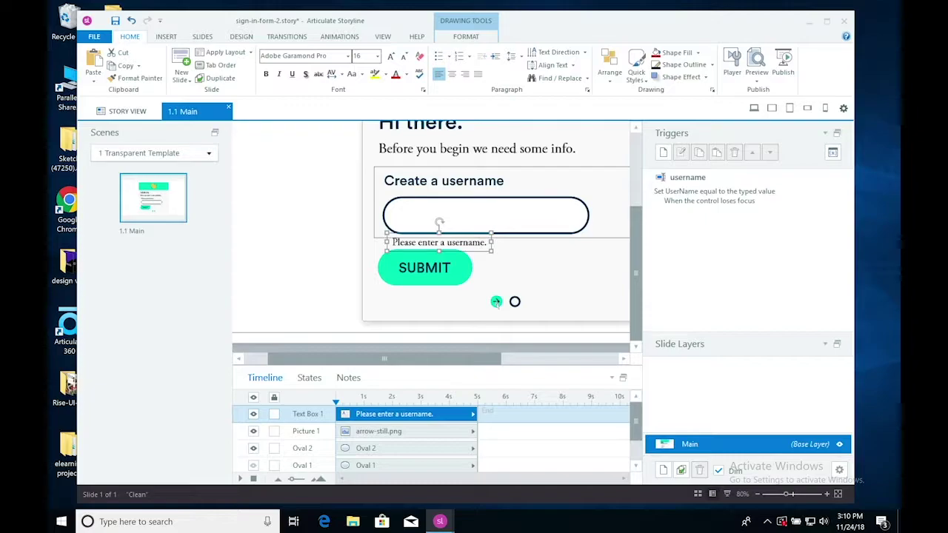
- Set the height of the rounded username field rectangle to 60 px
left_click(758, 494)
left_click(759, 495)
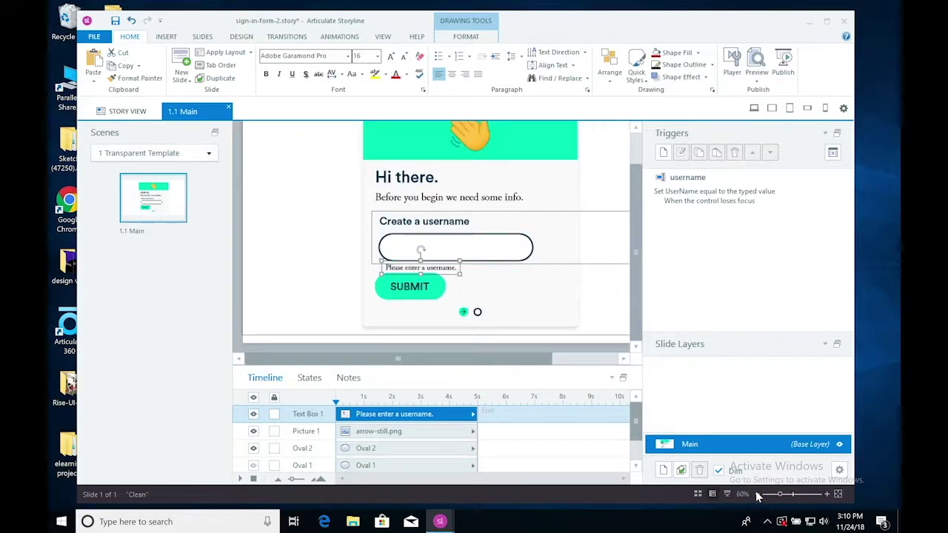
left_click(505, 247)
left_click(529, 254)
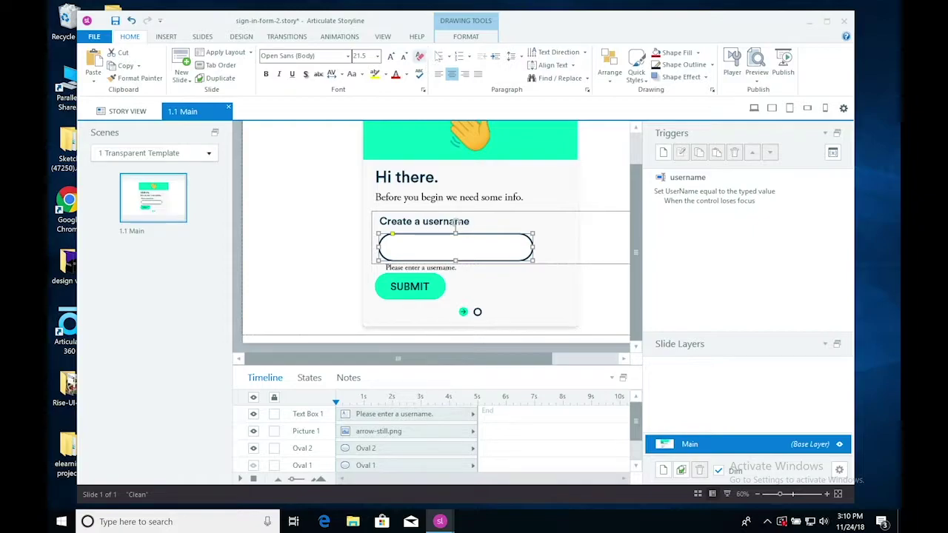
left_click(466, 36)
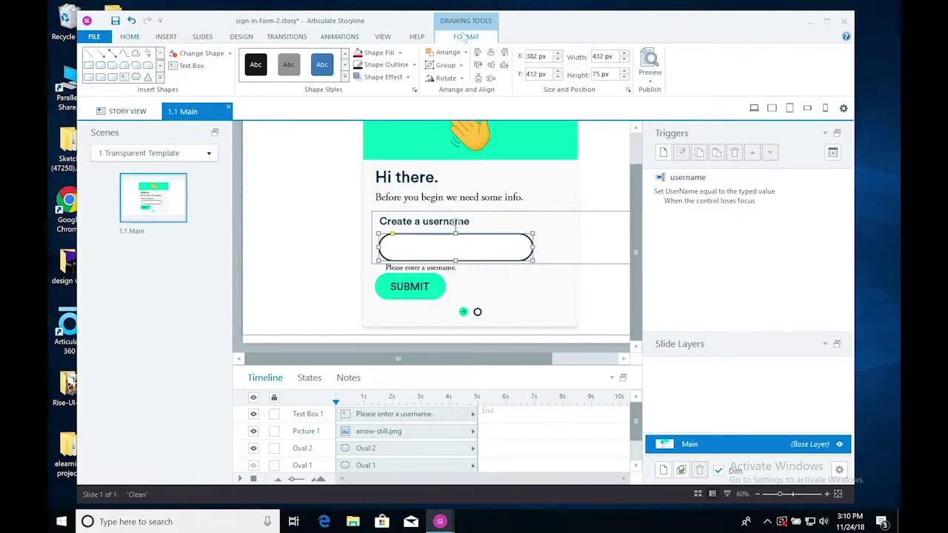
left_click(603, 73)
type("6")
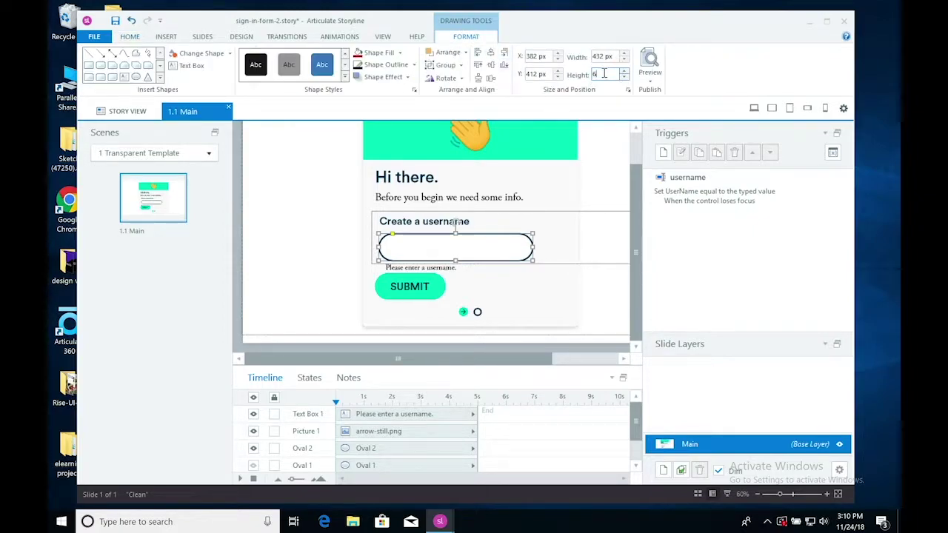
type("0")
key("Return")
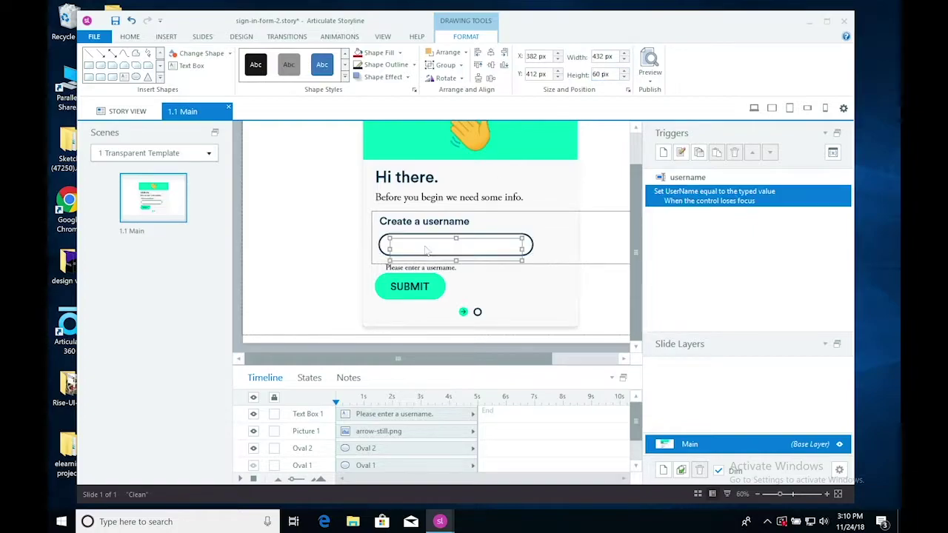
- Align the bottoms of the username text entry field and the rounded rectangle behind it
left_click(425, 246)
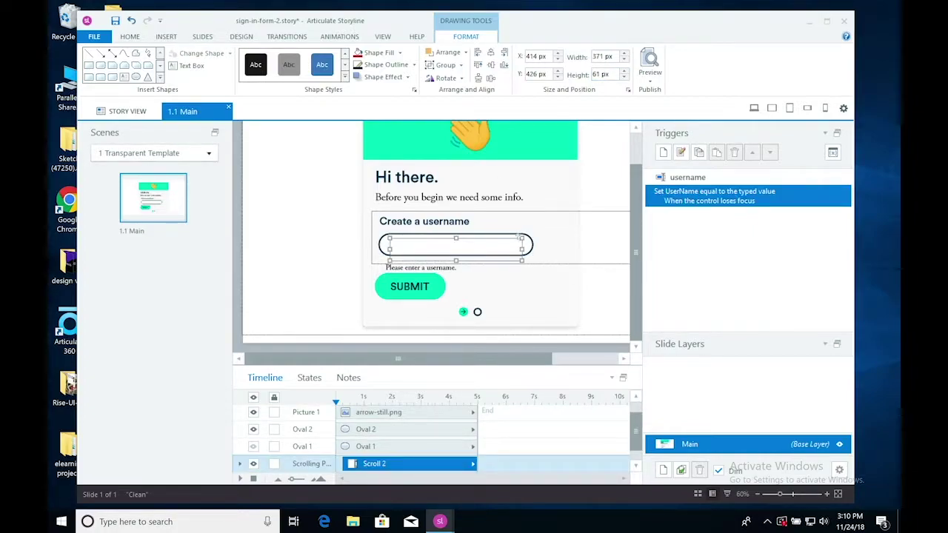
left_click(531, 245, "shift")
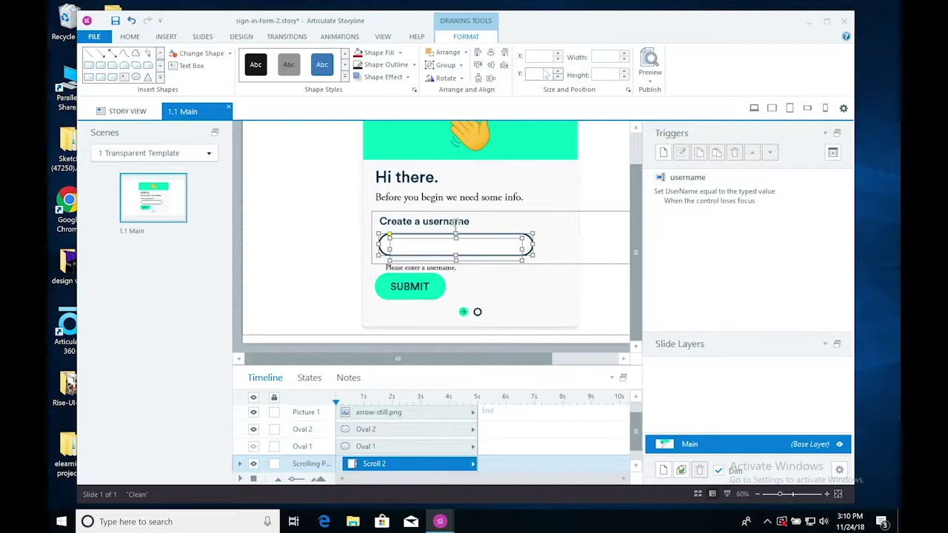
left_click(504, 66)
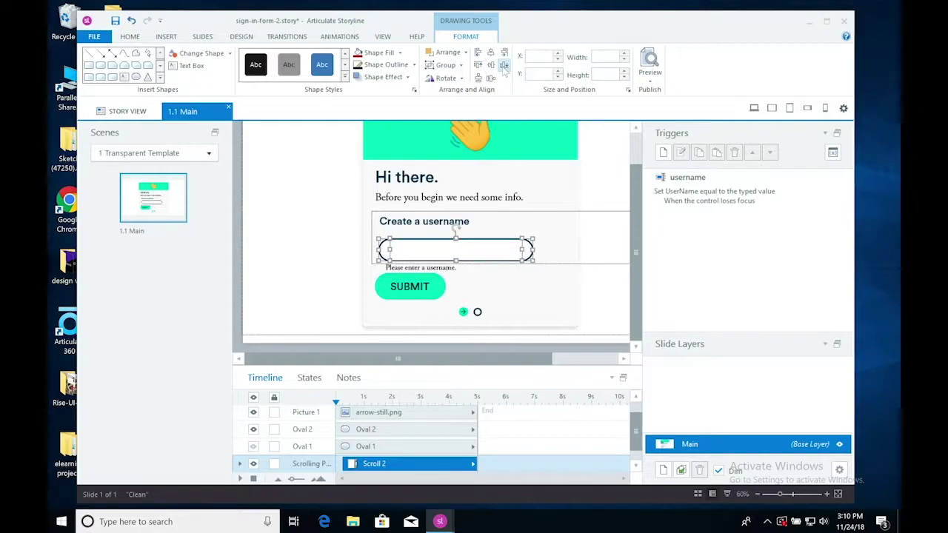
- Nudge the text entry field and its rounded rectangle up together, just under the "Create a username" label
key("Down")
key("Up")
key("Up")
key("Up")
key("Up")
key("Up")
key("Up")
key("Up")
key("Up")
key("Up")
key("Up")
key("Up")
key("Up")
key("Up")
key("Down")
key("Down")
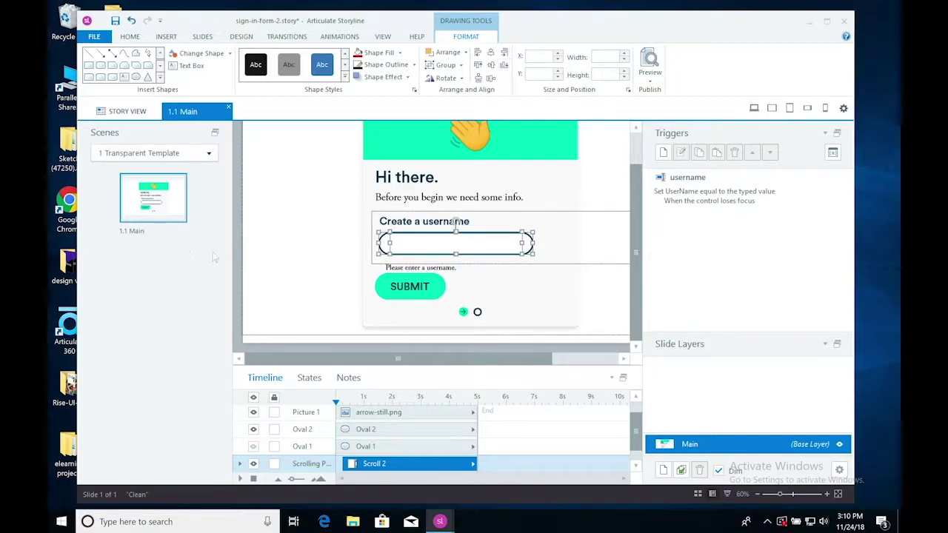
- Set the height of the SUBMIT button to 60 px
left_click(429, 288)
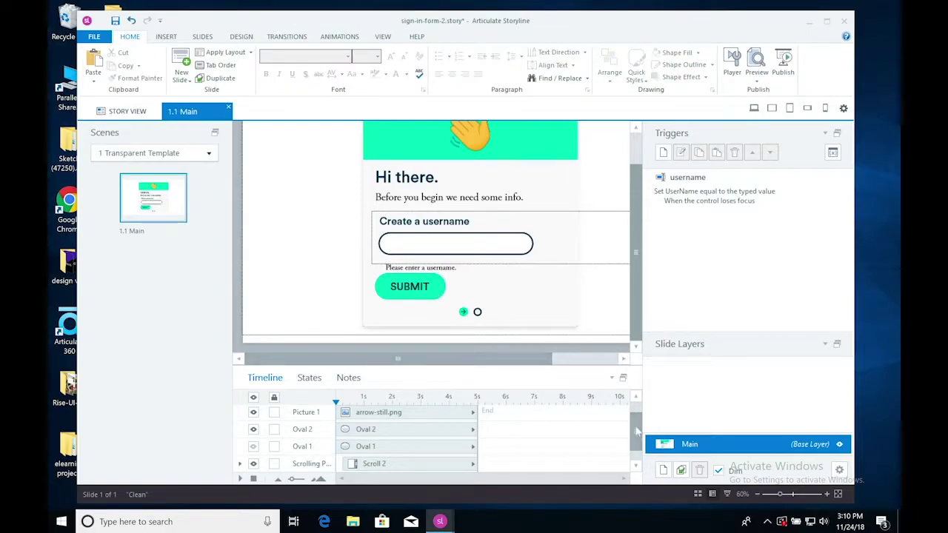
left_click_drag(635, 431, 636, 470)
left_click(274, 463)
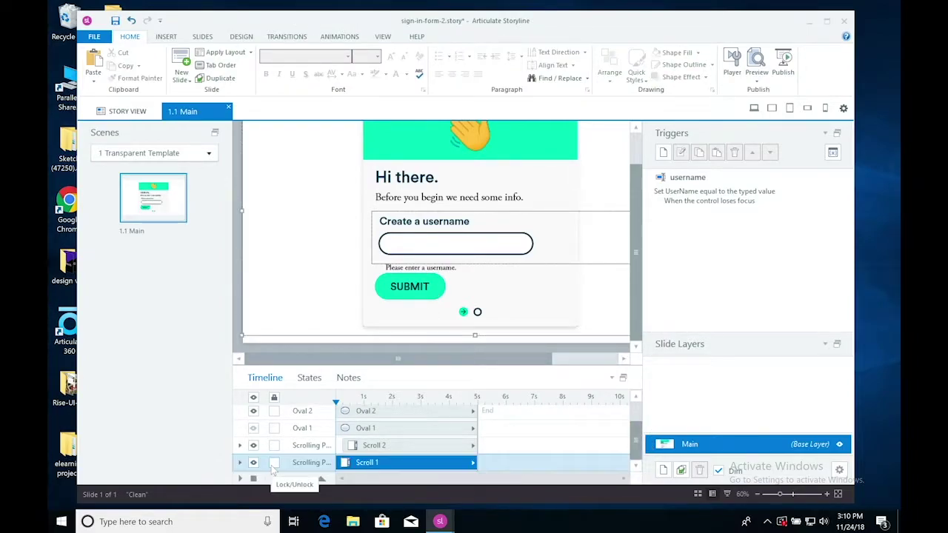
left_click(440, 289)
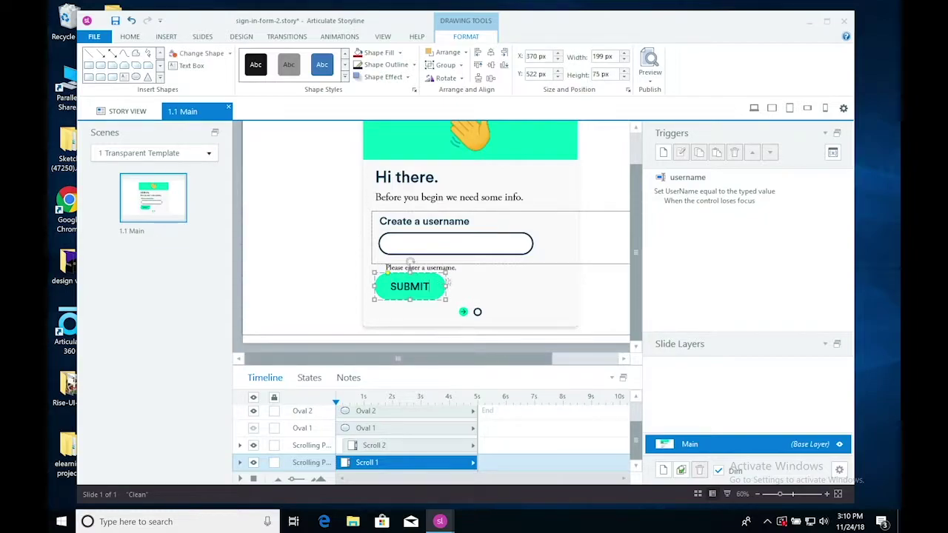
left_click(606, 74)
type("60")
key("Return")
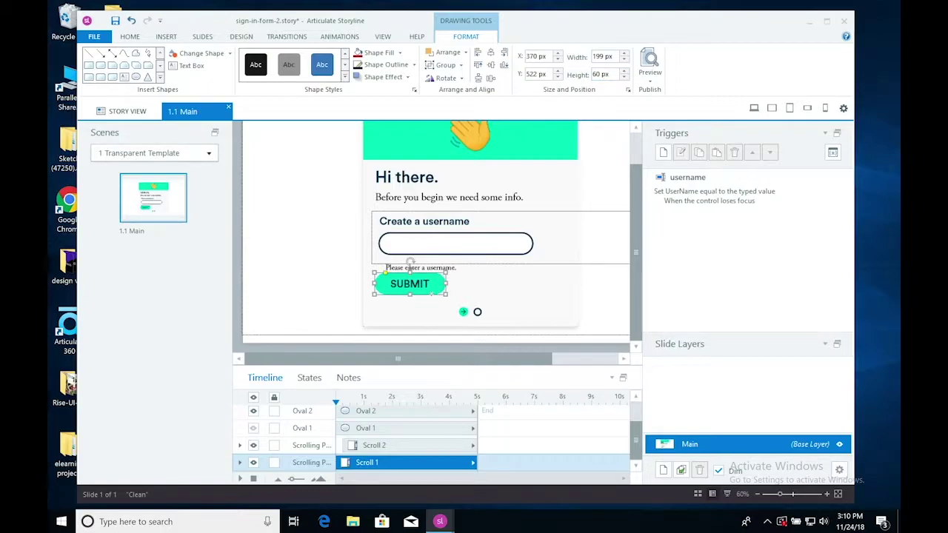
- Nudge the SUBMIT button down to a Y position of 534 px
key("Down")
key("Down")
key("Down")
key("Down")
key("Down")
key("Down")
key("Down")
key("Down")
key("Down")
key("Down")
key("Down")
key("Down")
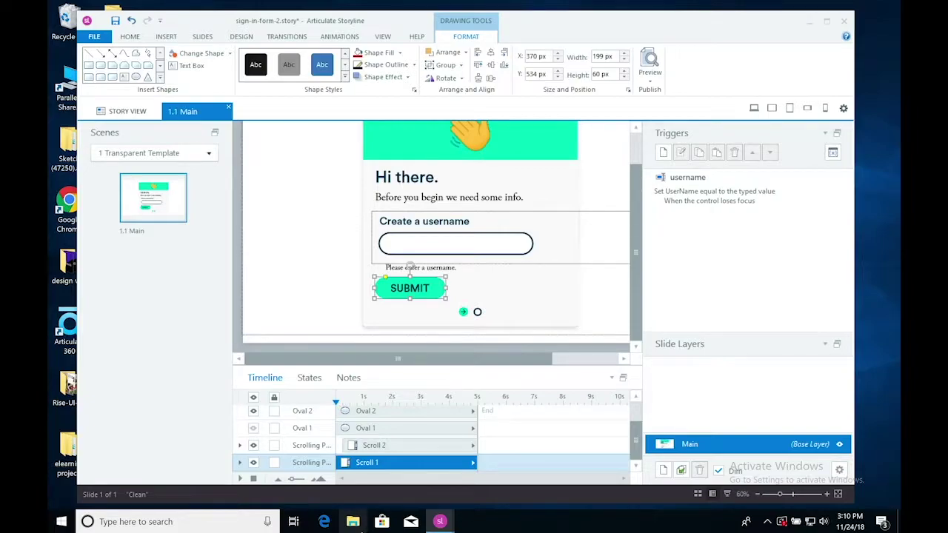
- Switch to Adobe XD, add the red fill of the "Please enter a valid email" text to the color assets and copy its #E60000 value
mouse_move(359, 528)
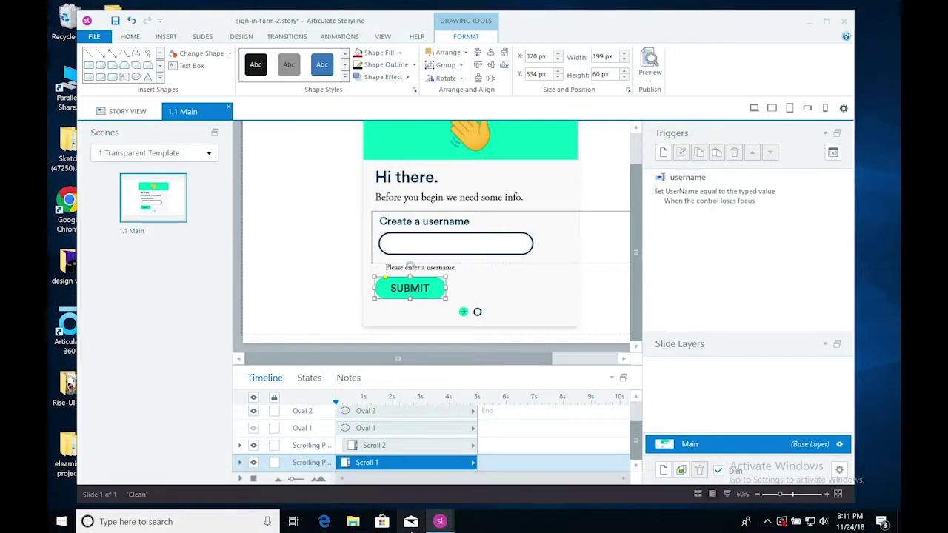
left_click(367, 509)
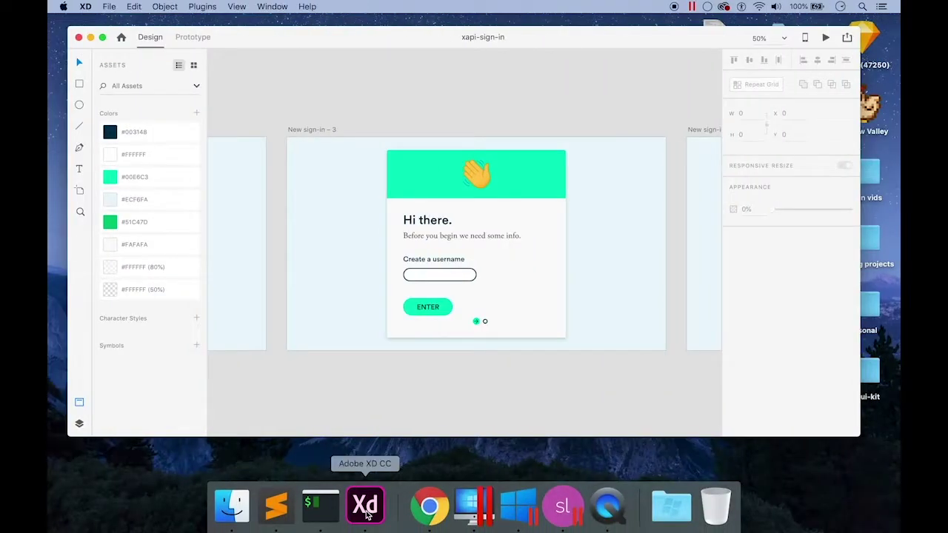
scroll(434, 310, "up", 3)
scroll(434, 310, "down", 5)
scroll(433, 310, "right", 2)
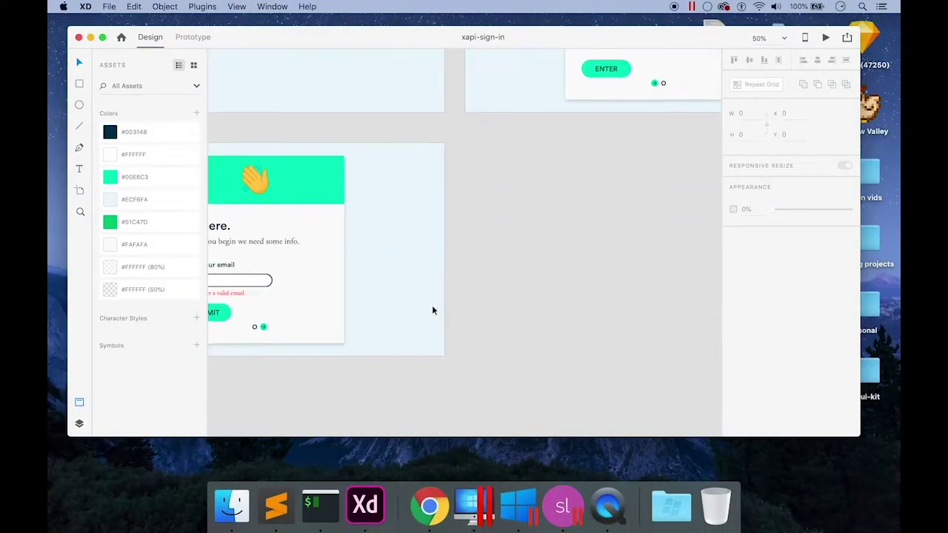
left_click(438, 281)
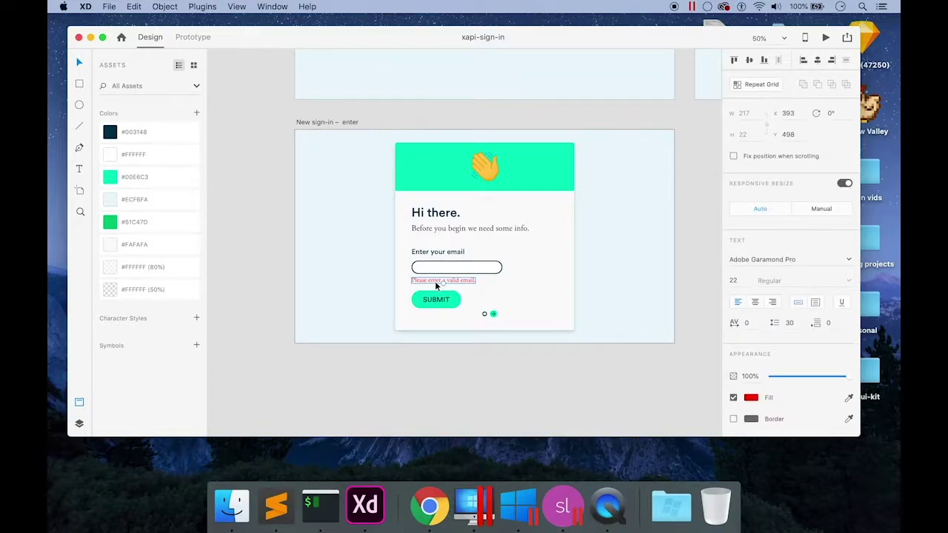
left_click(196, 113)
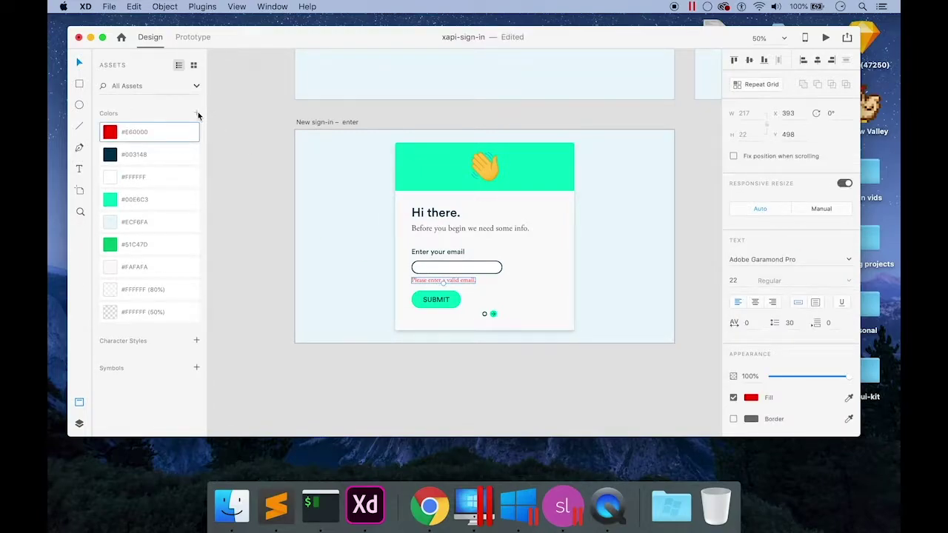
right_click(158, 138)
left_click(201, 205)
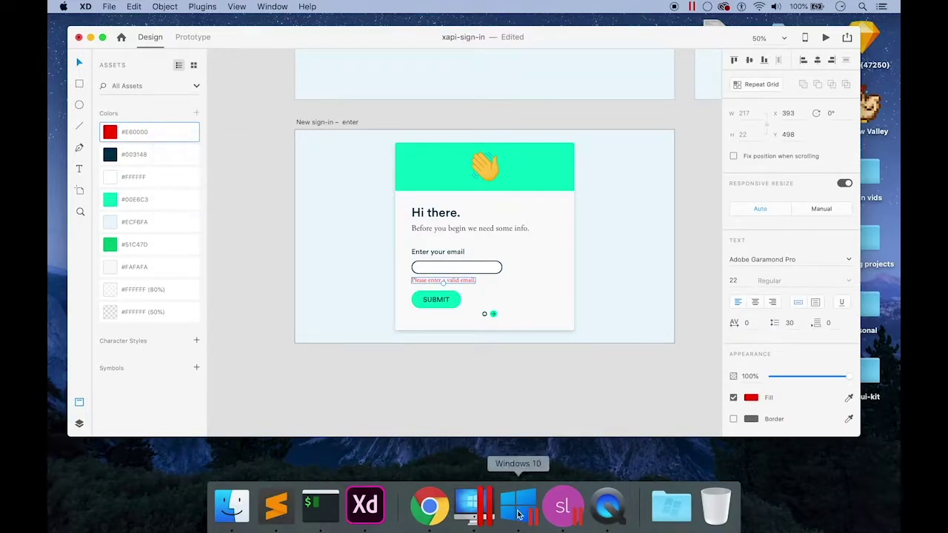
- Switch back to Storyline and set the initial state of the "Please enter a username." text box to Hidden
left_click(564, 506)
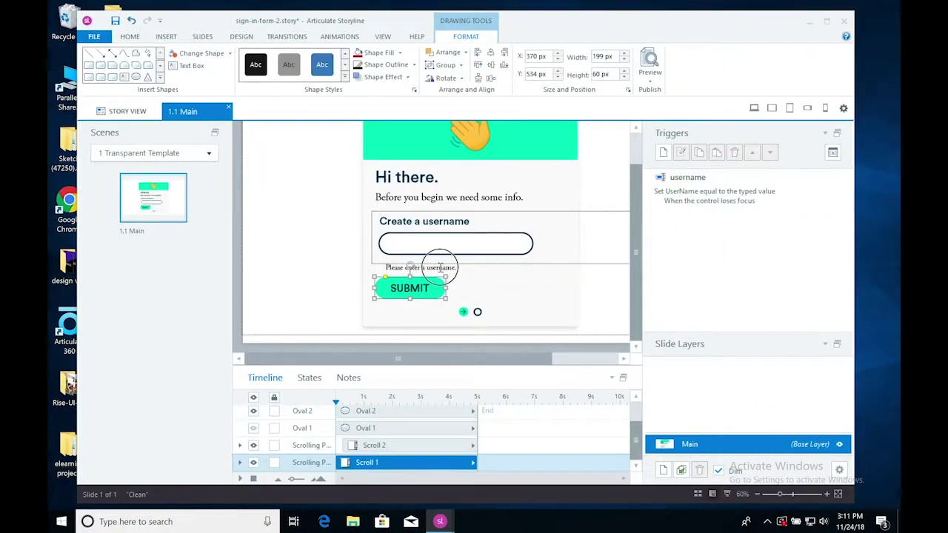
left_click(440, 268)
left_click(310, 379)
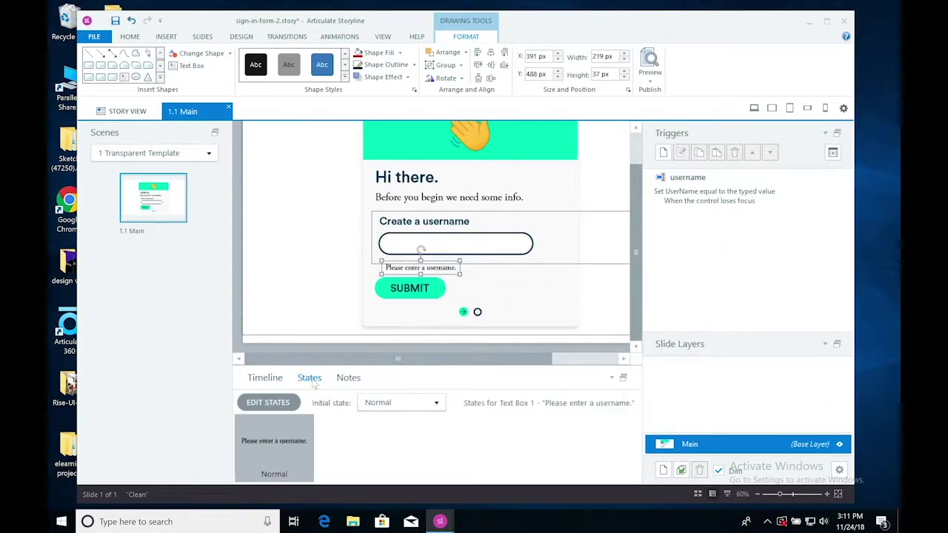
left_click(434, 403)
left_click(415, 430)
- Color the "Please enter a username." text with the copied red #E60000
triple_click(415, 268)
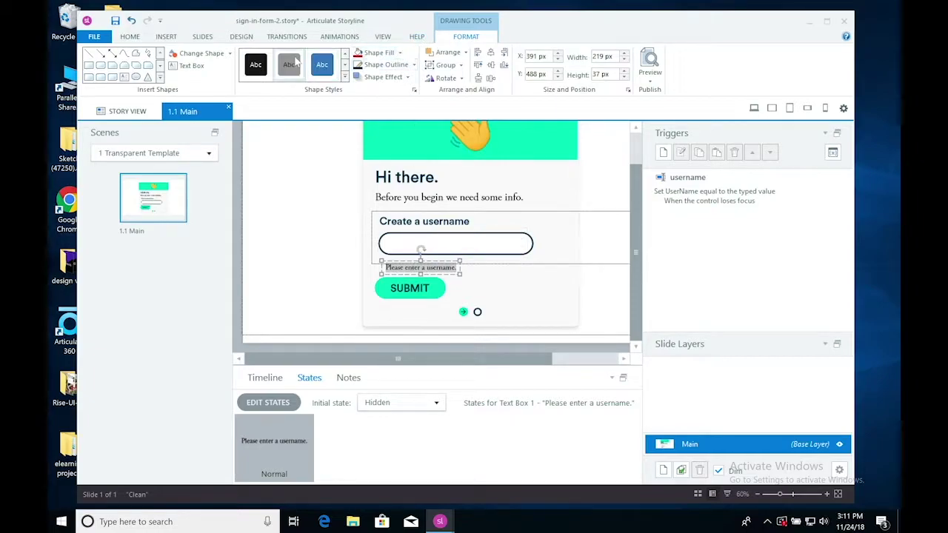
left_click(141, 39)
left_click(406, 74)
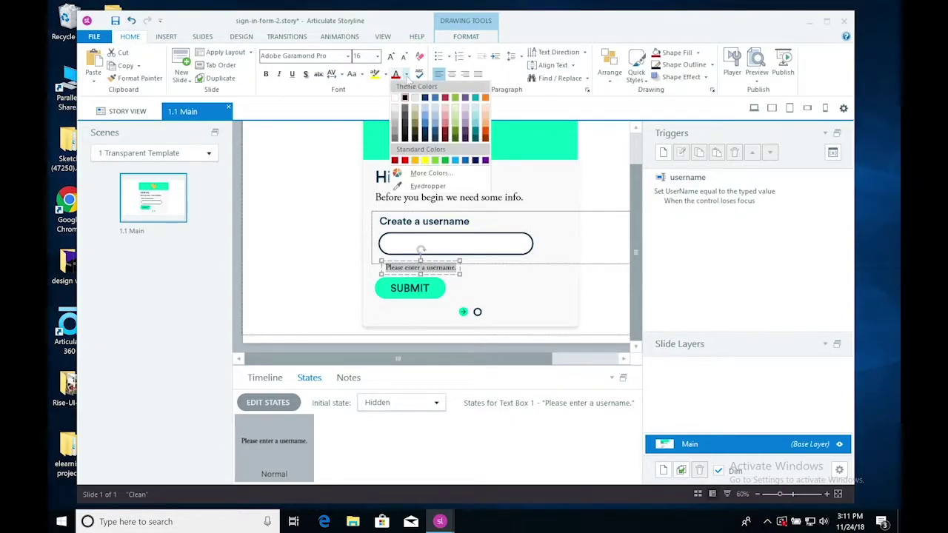
left_click(417, 182)
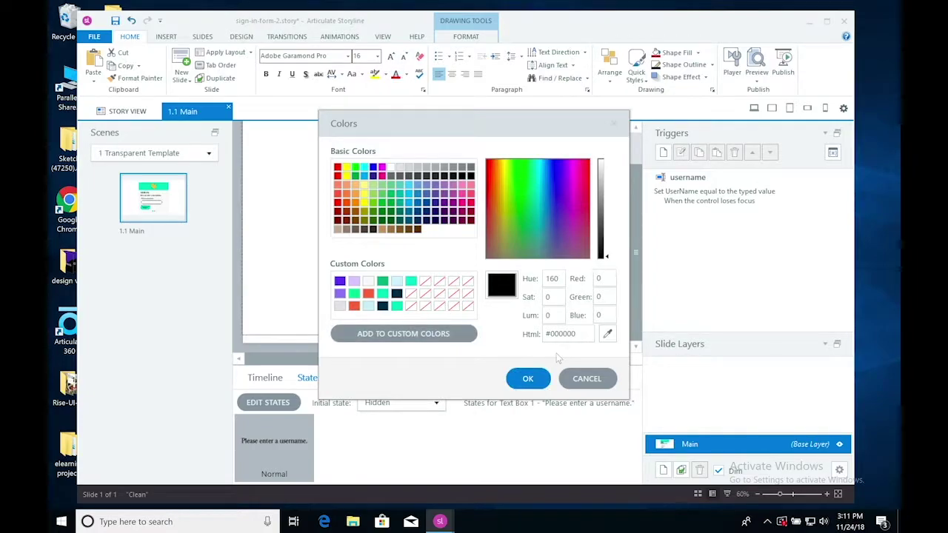
double_click(561, 334)
key("ctrl+v")
left_click(528, 381)
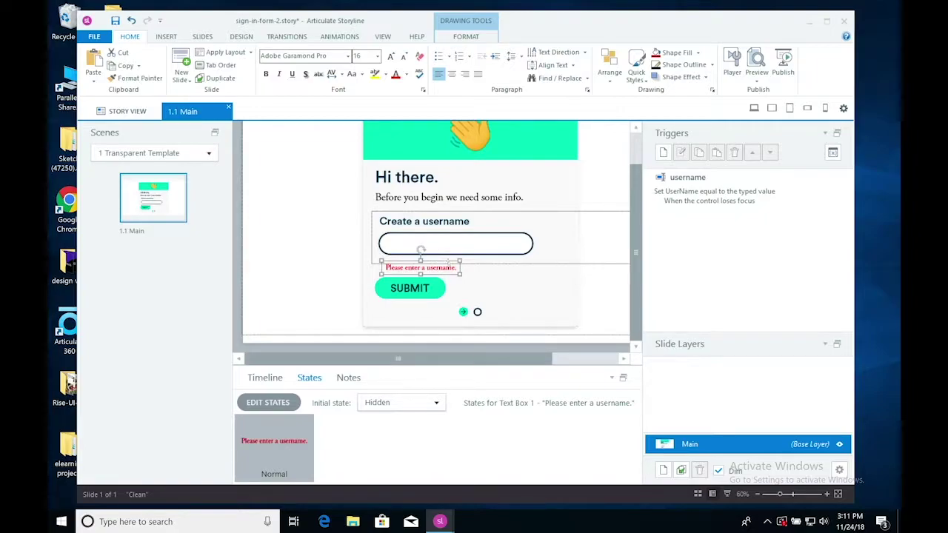
left_click(407, 222)
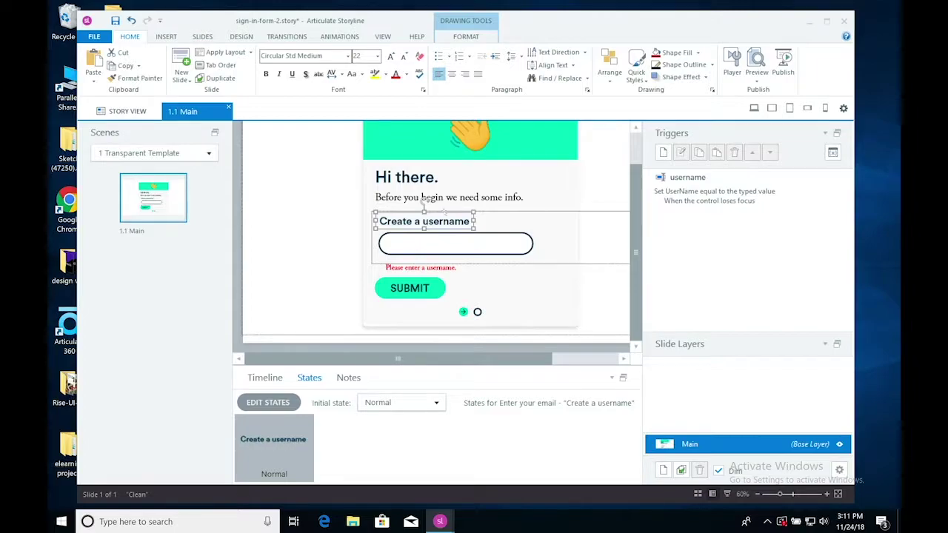
left_click(425, 268, "shift")
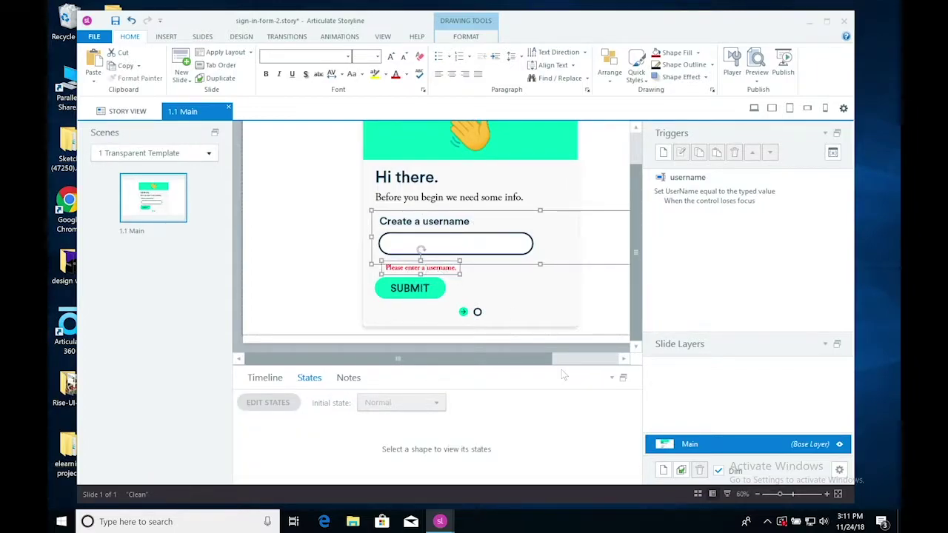
left_click(577, 347)
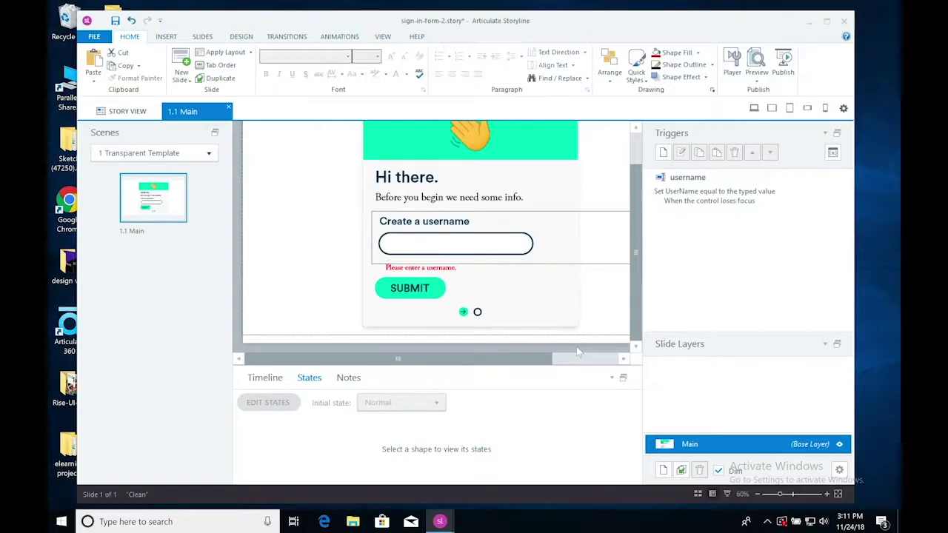
- Nudge the red "Please enter a username." text box left so its text lines up with the "Create a username" label
left_click(448, 268)
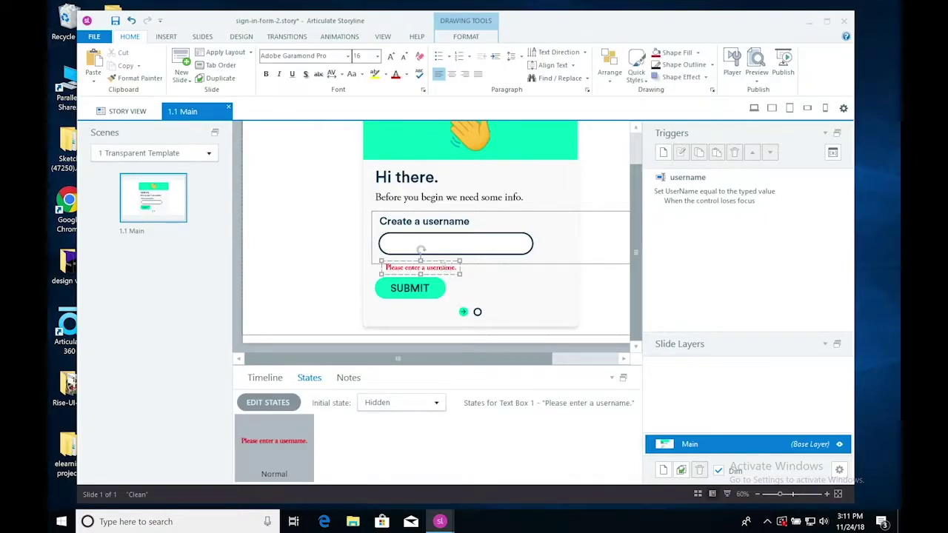
key("Left")
key("Left")
key("Left")
key("Left")
key("Left")
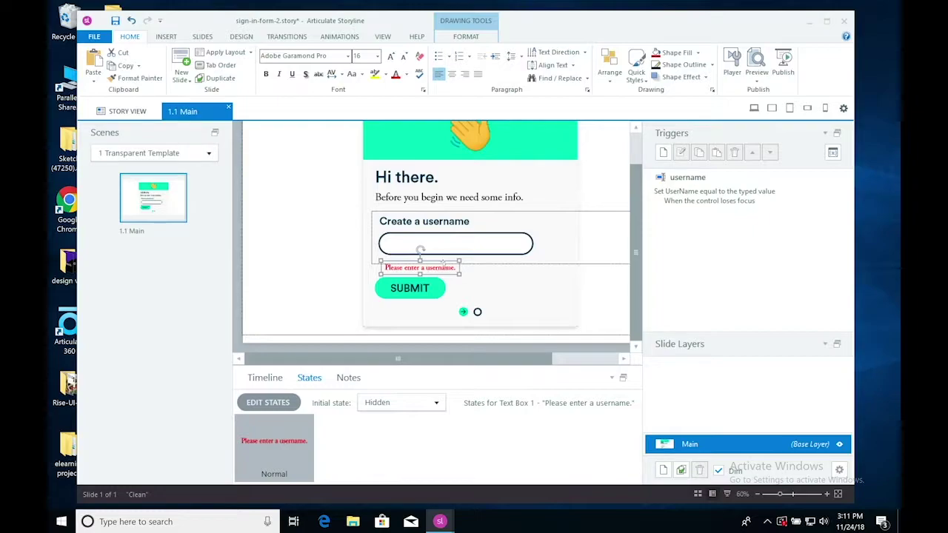
key("Left")
key("Left")
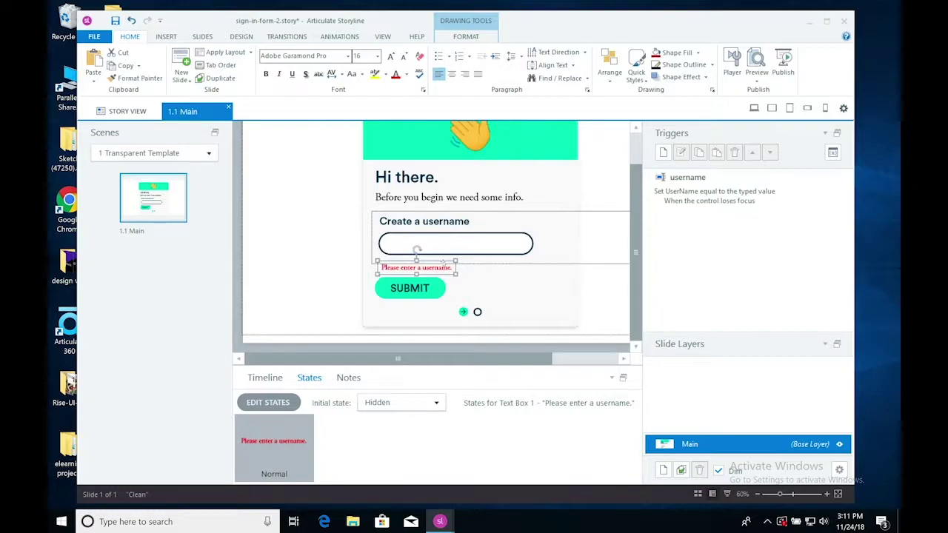
key("Right")
left_click(629, 325)
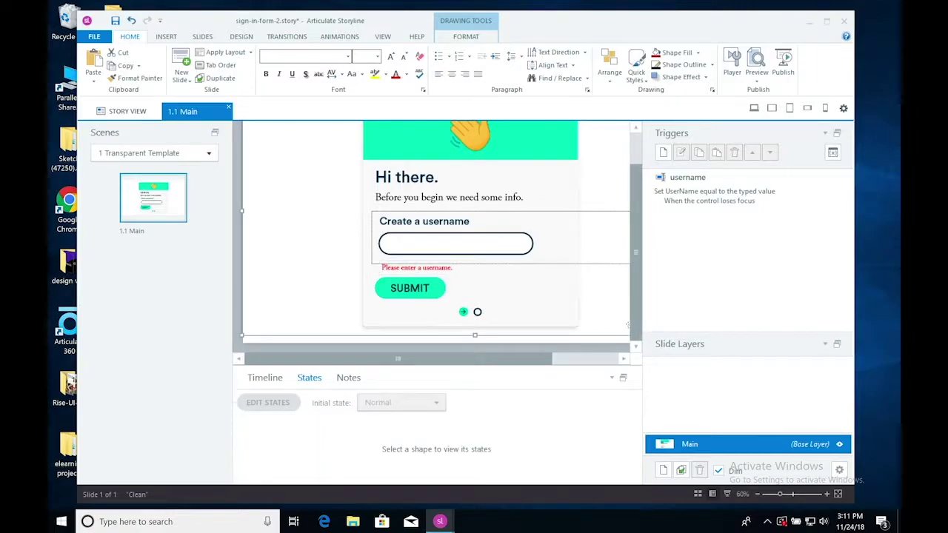
- Shorten the scrolling panel around the username field from below so its lower edge clears the red message text
left_click(473, 263)
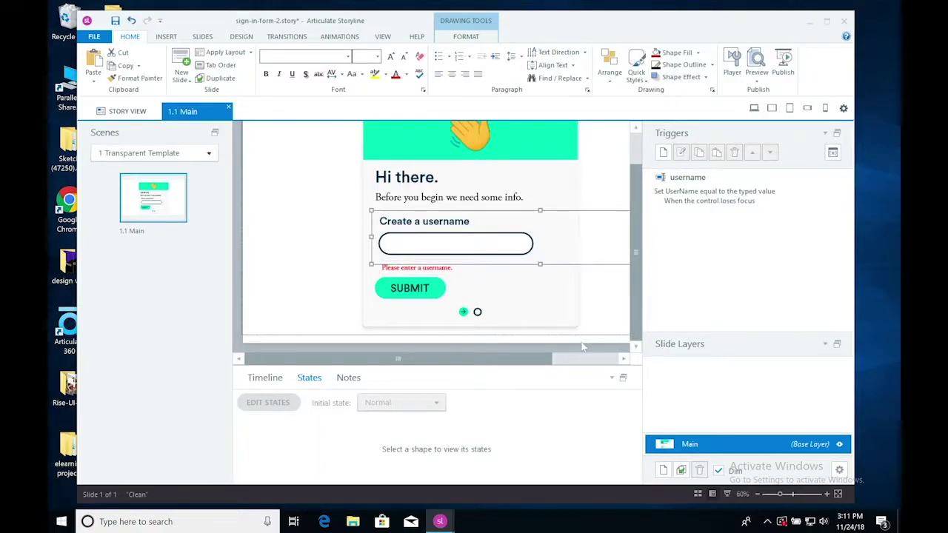
left_click_drag(541, 357, 617, 358)
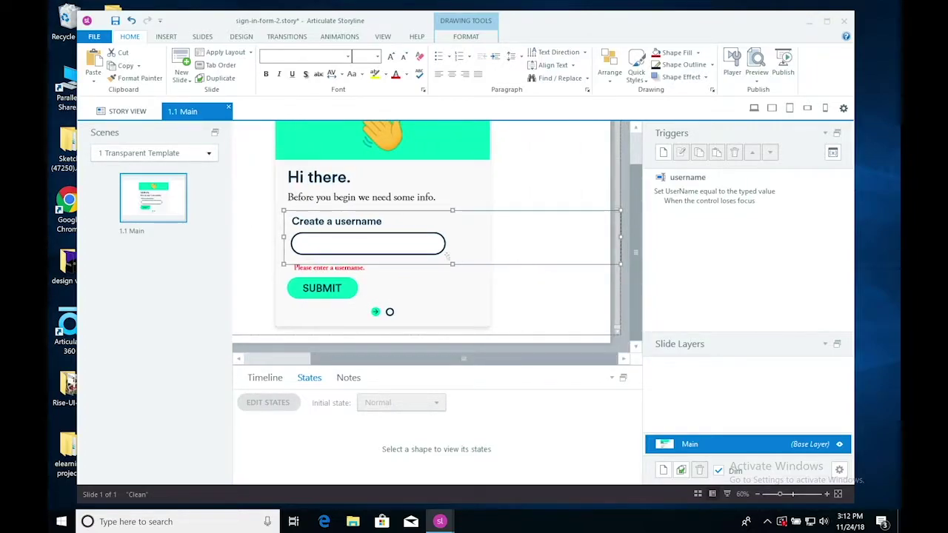
left_click_drag(453, 264, 457, 258)
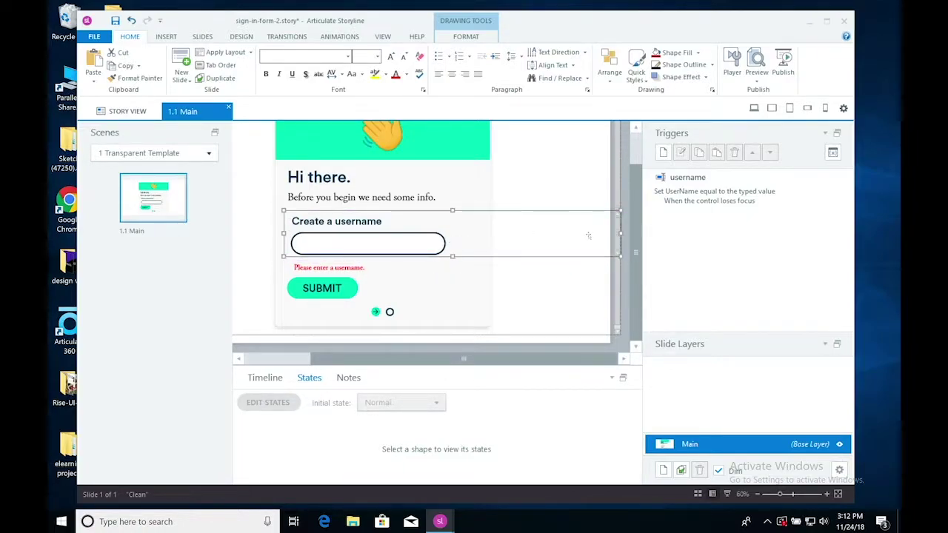
left_click_drag(452, 257, 452, 259)
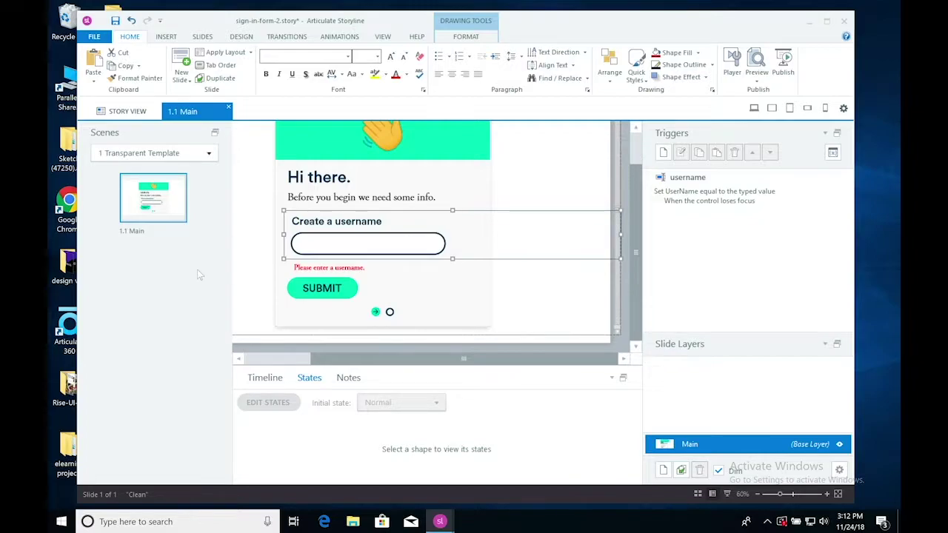
left_click(355, 271)
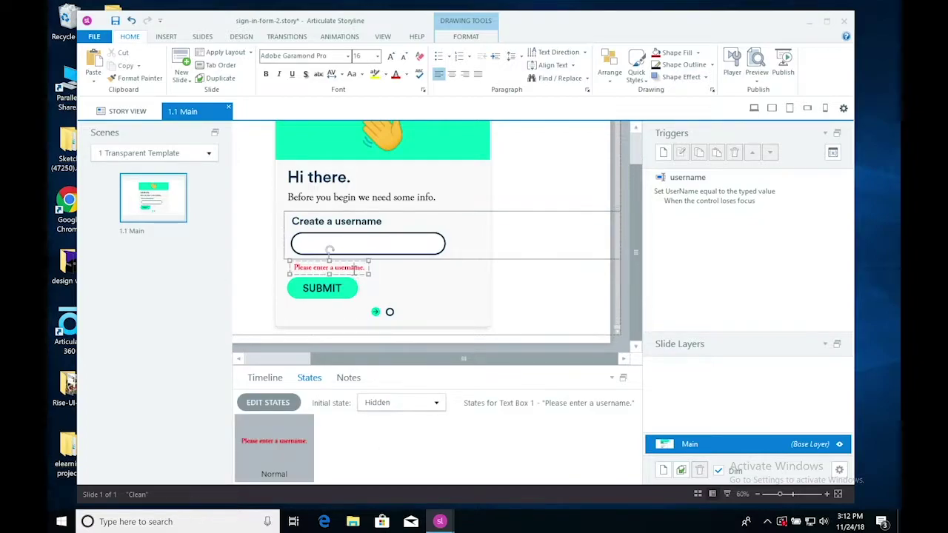
left_click(320, 286)
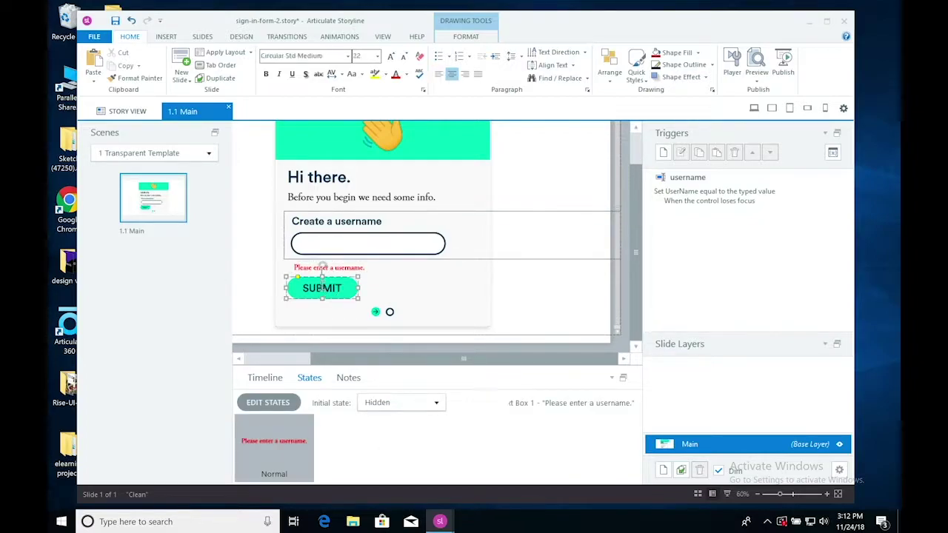
left_click(623, 348)
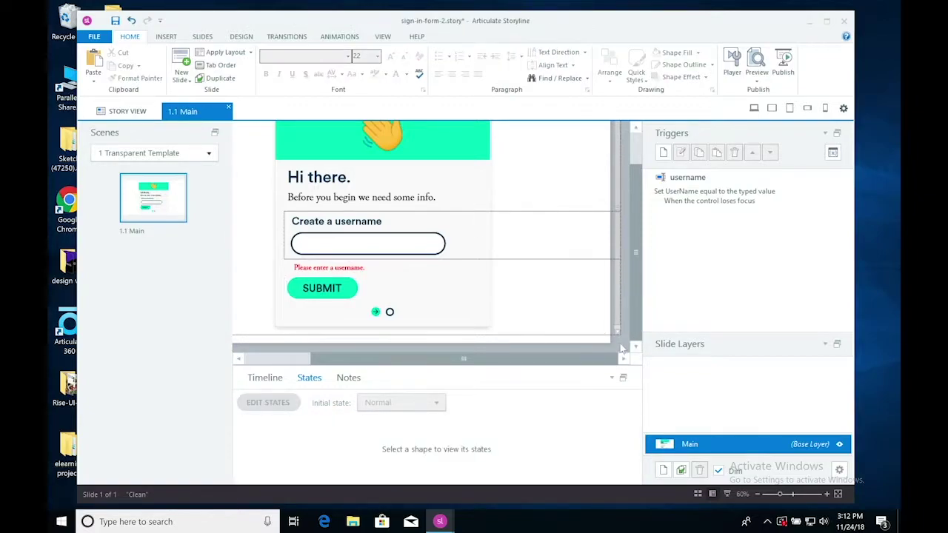
- Hide the username field's scrolling panel (Scroll 2) on the timeline and delete the hidden Oval 1 object
left_click(267, 378)
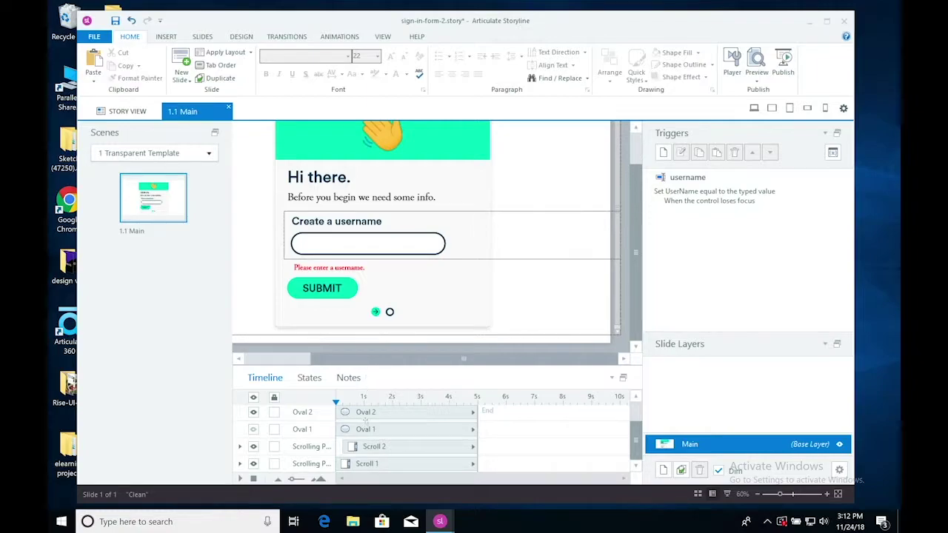
left_click(358, 446)
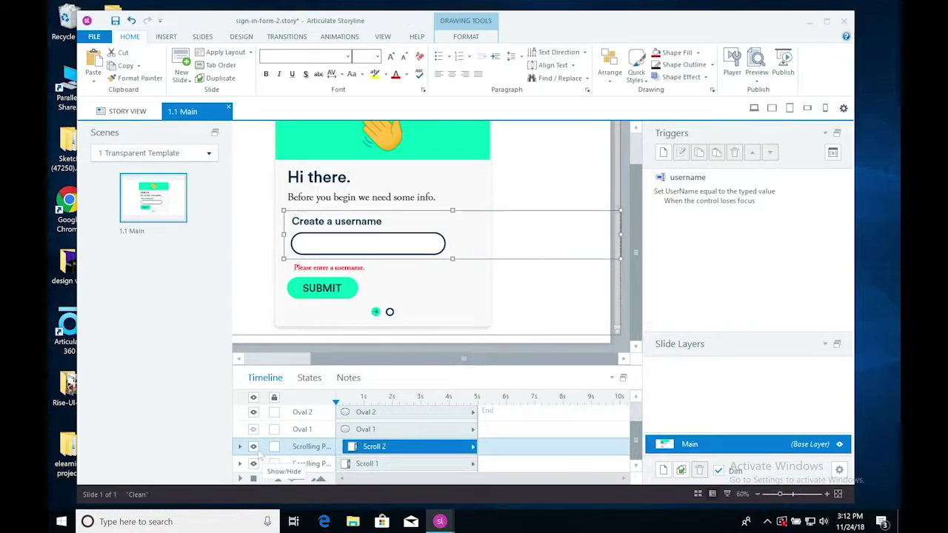
left_click(253, 447)
left_click(376, 312)
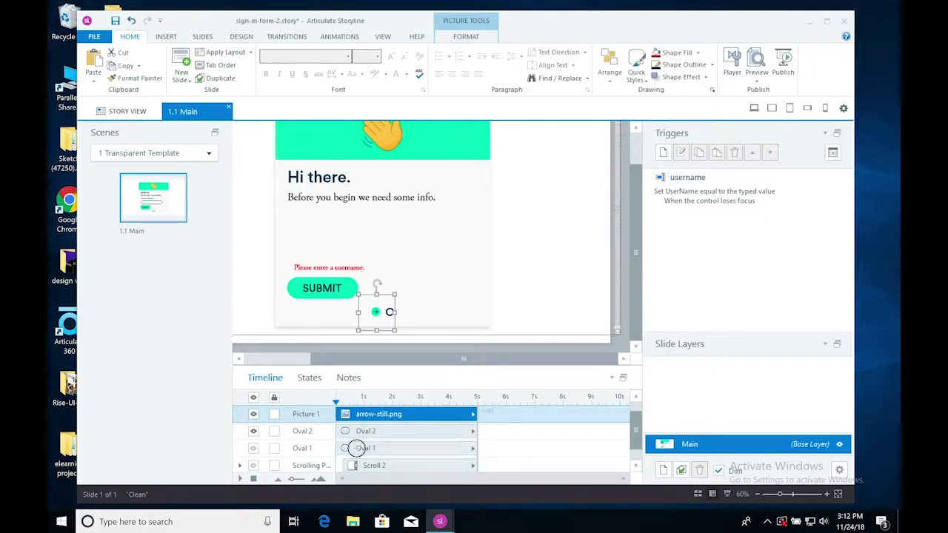
left_click(358, 448)
key("Delete")
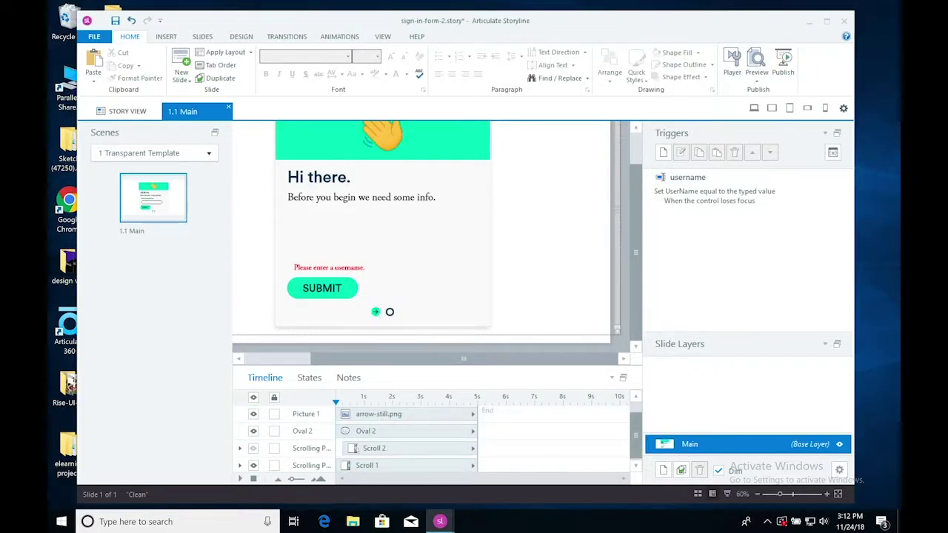
- Rename the arrow-still.png picture on the timeline as Oval 1
left_click(367, 415)
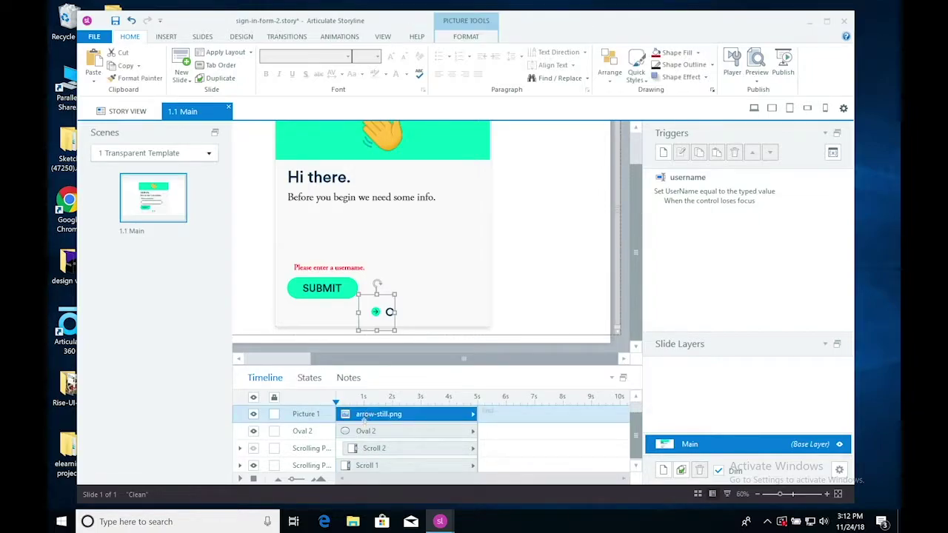
left_click(357, 431)
double_click(308, 431)
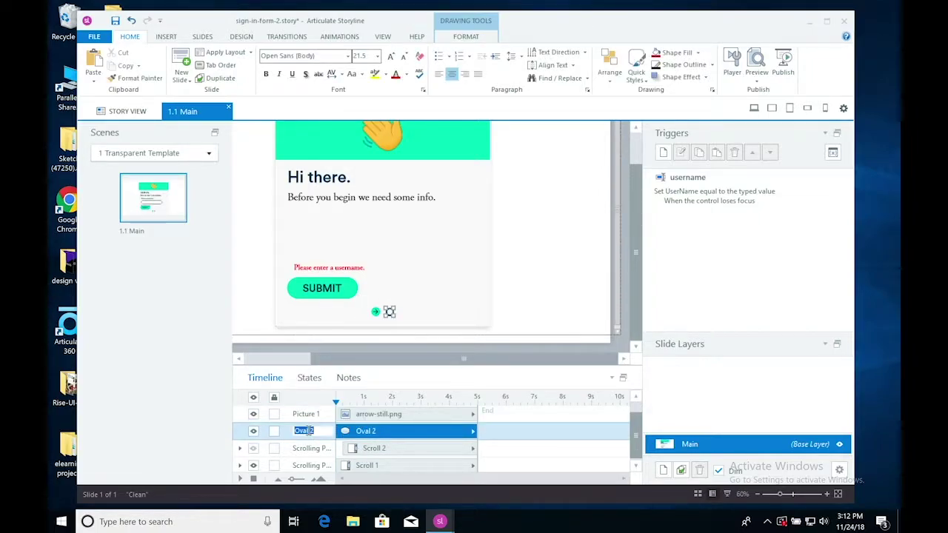
double_click(306, 414)
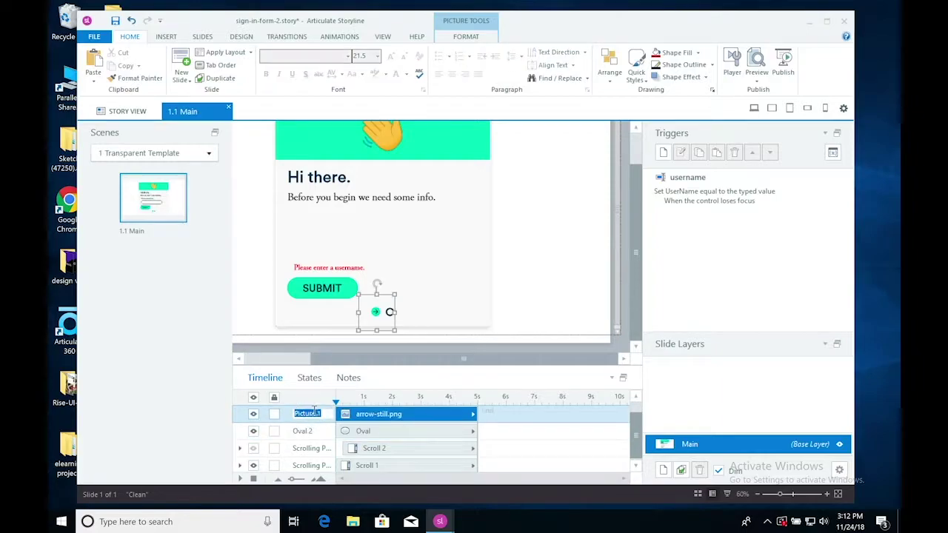
type("Overl")
key("BackSpace")
key("BackSpace")
key("BackSpace")
key("Return")
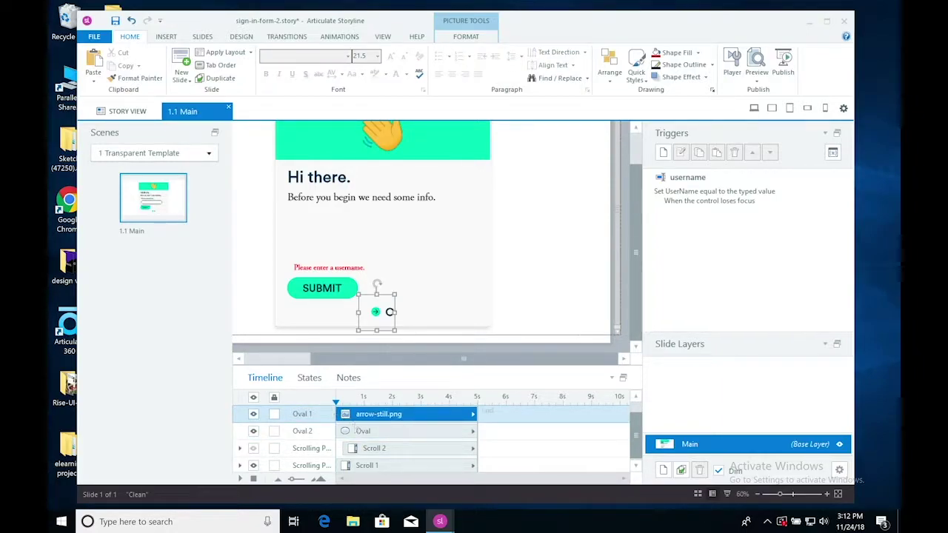
- Move the arrow picture and the empty oval together into the Scroll 1 scrolling panel and nudge them up slightly
left_click(360, 432)
left_click(361, 414)
left_click(360, 431, "ctrl")
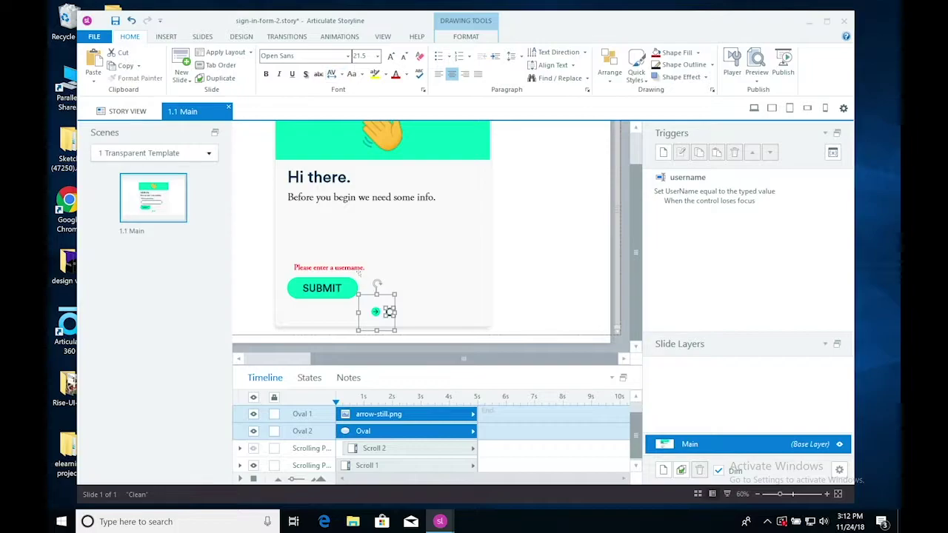
left_click(324, 42)
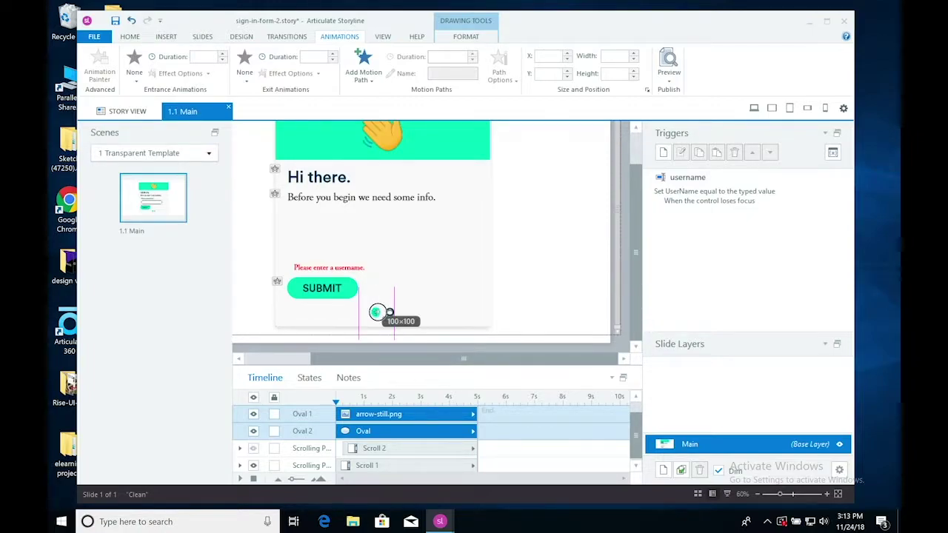
key("Delete")
key("Up")
key("Up")
key("Up")
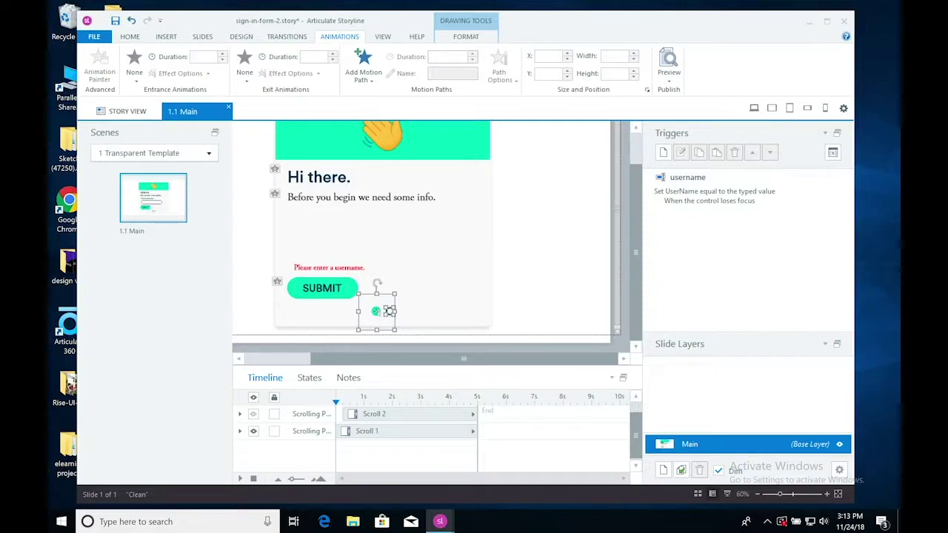
- Give Oval 1 and Oval 2 inside the Scroll 1 panel a Fly In entrance animation with a 0.50-second duration
left_click(241, 432)
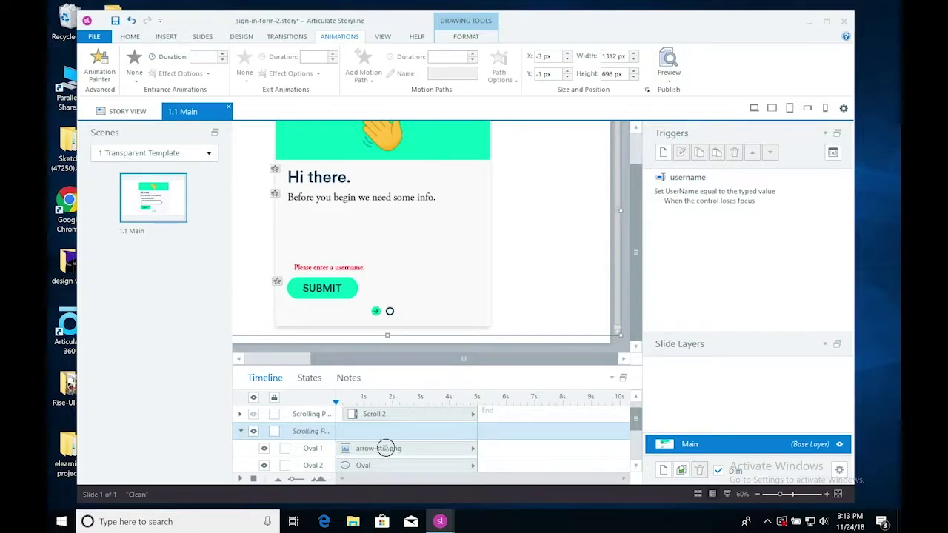
left_click(384, 448)
left_click(364, 465, "ctrl")
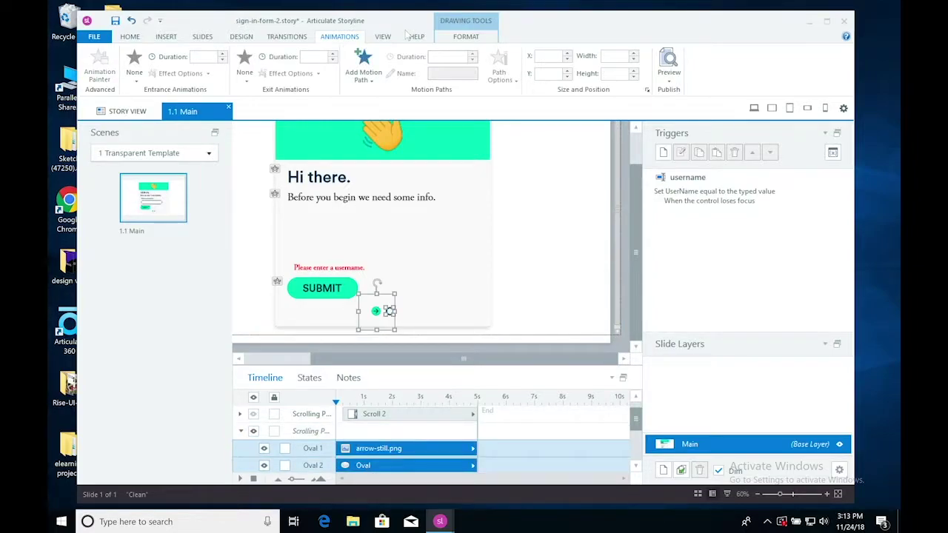
left_click(136, 85)
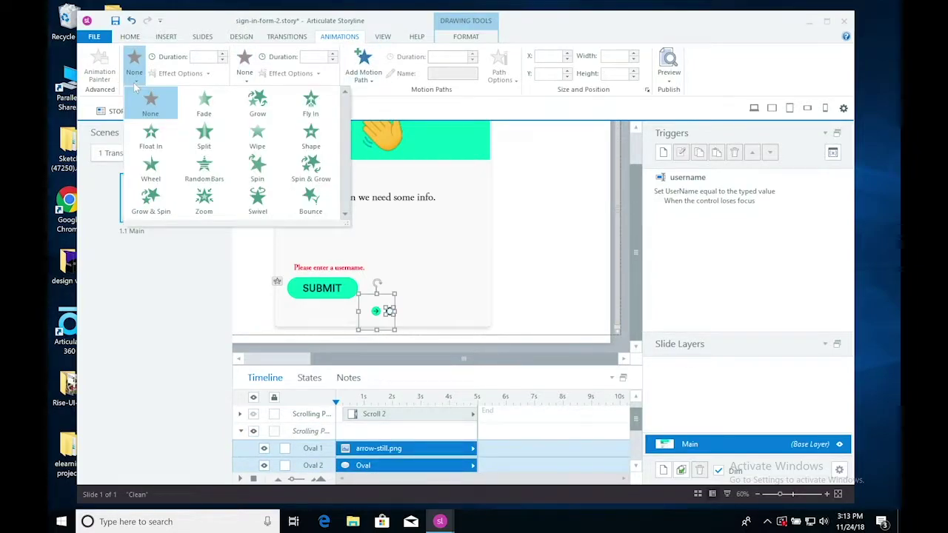
left_click(317, 118)
left_click(223, 60)
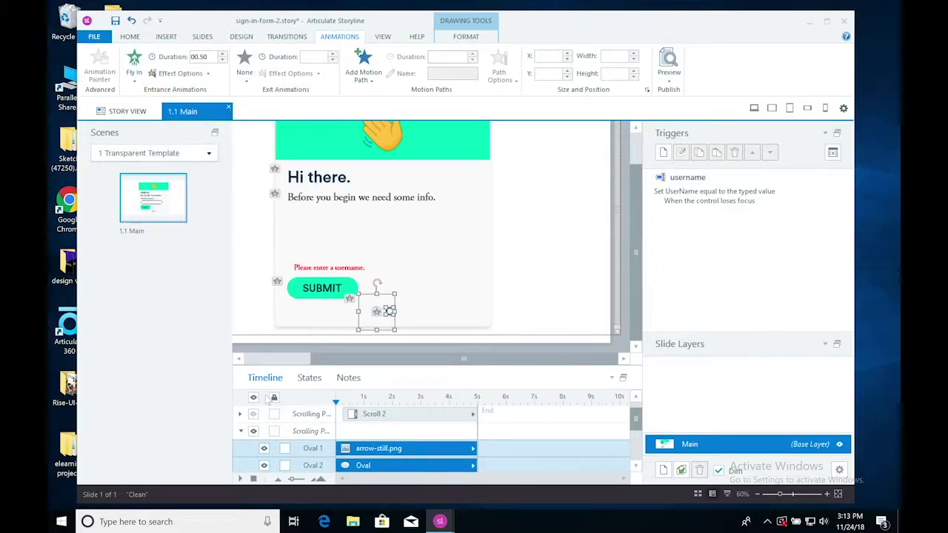
- Collapse the Scroll 1 group on the timeline and make the Scroll 2 panel with the username field visible again
left_click(240, 431)
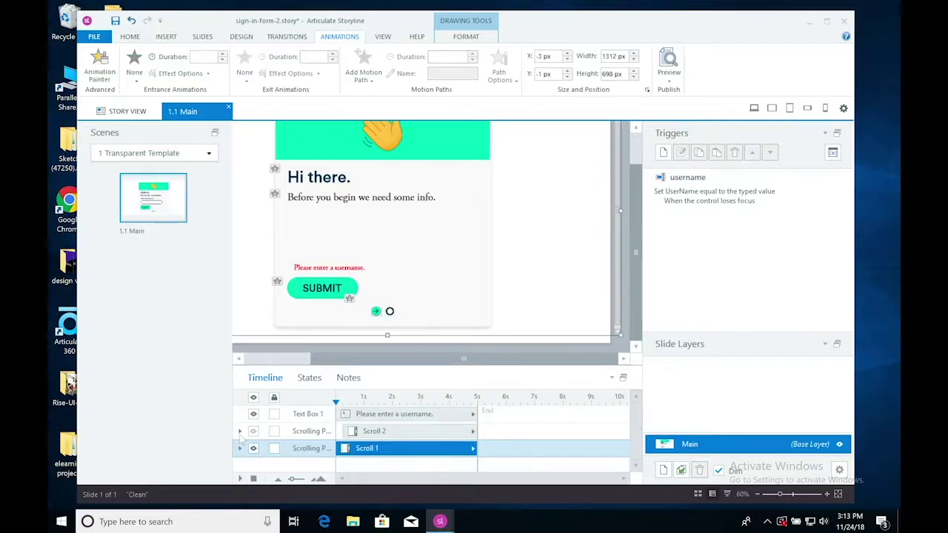
left_click(760, 498)
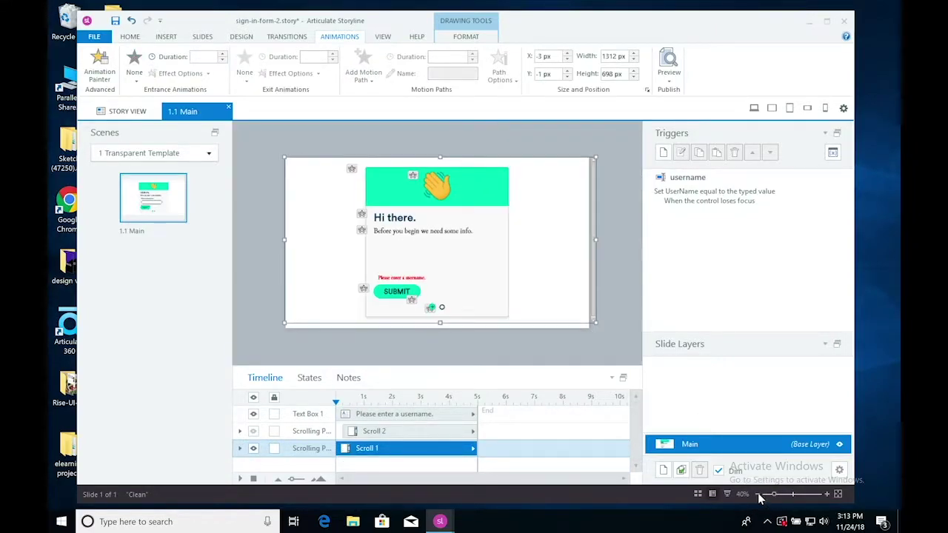
left_click(619, 322)
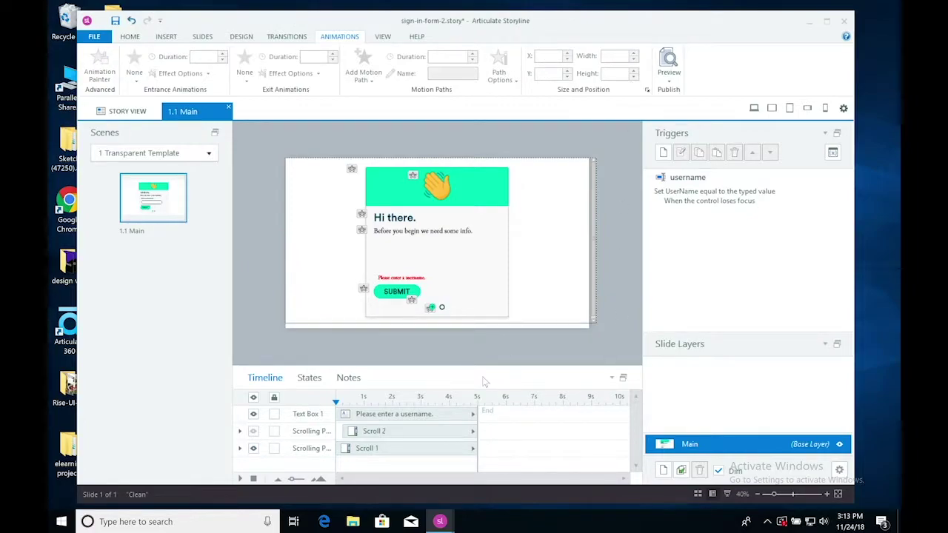
left_click(254, 432)
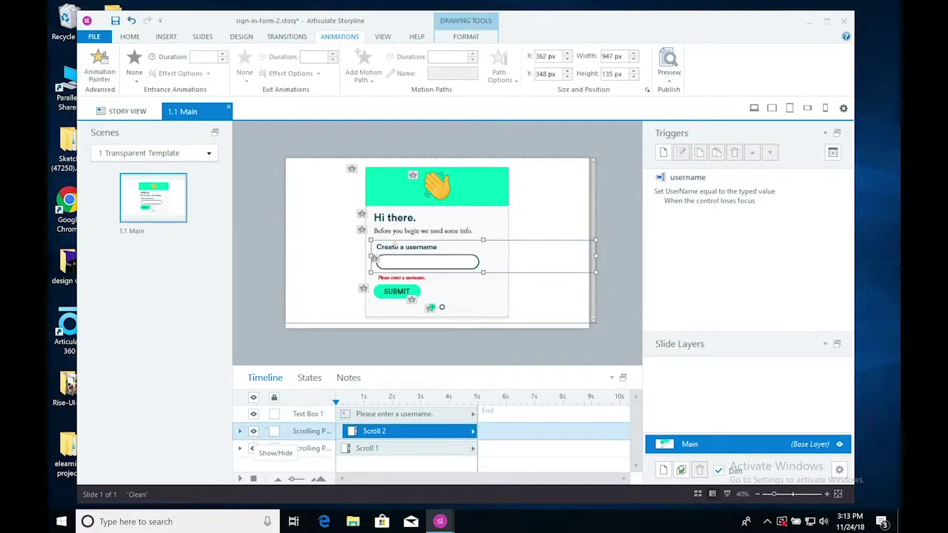
- Preview the slide to check the username form and its animations, dismissing the iCloud alert, and return to editing
left_click(669, 80)
left_click(669, 90)
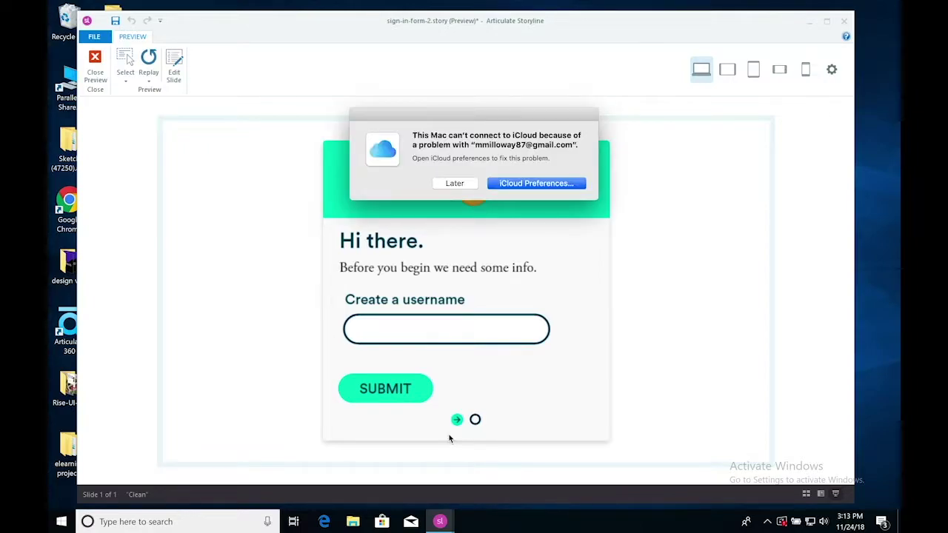
left_click(443, 184)
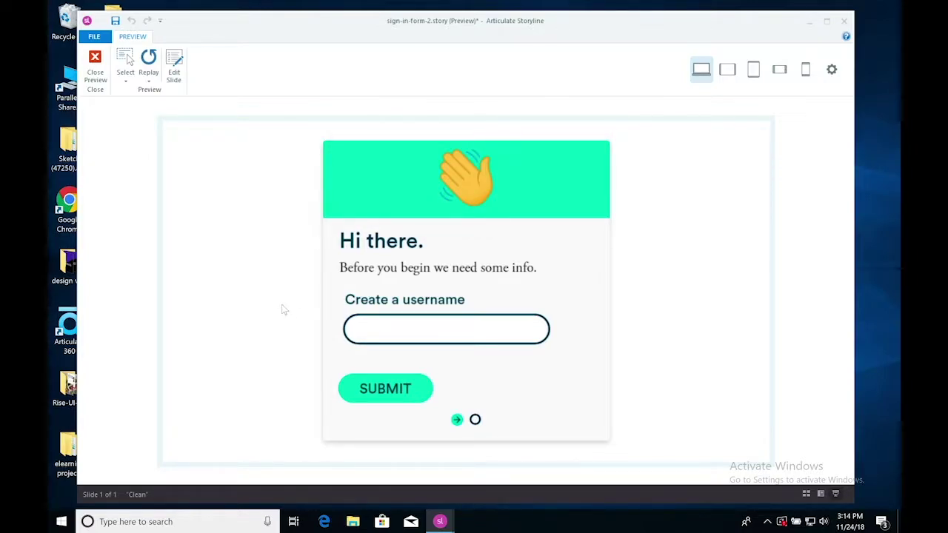
left_click(95, 63)
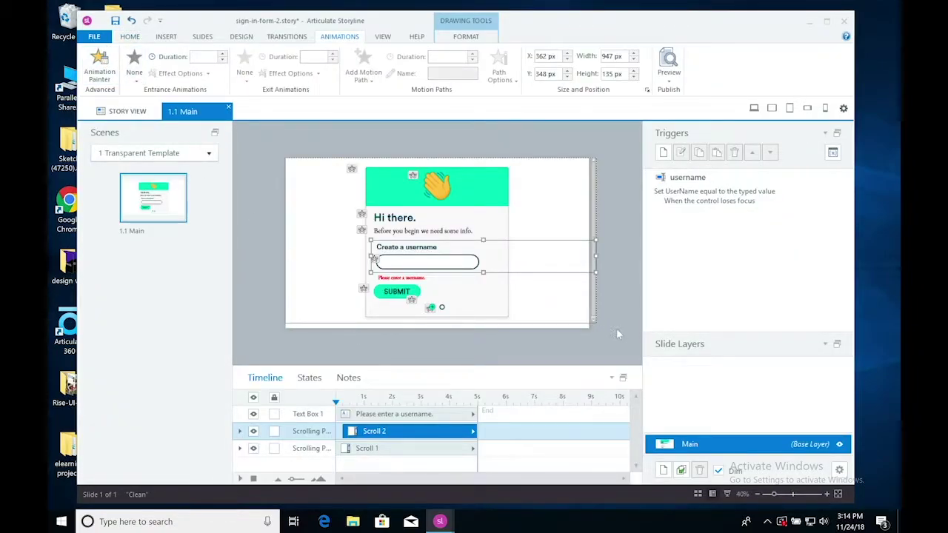
left_click(617, 330)
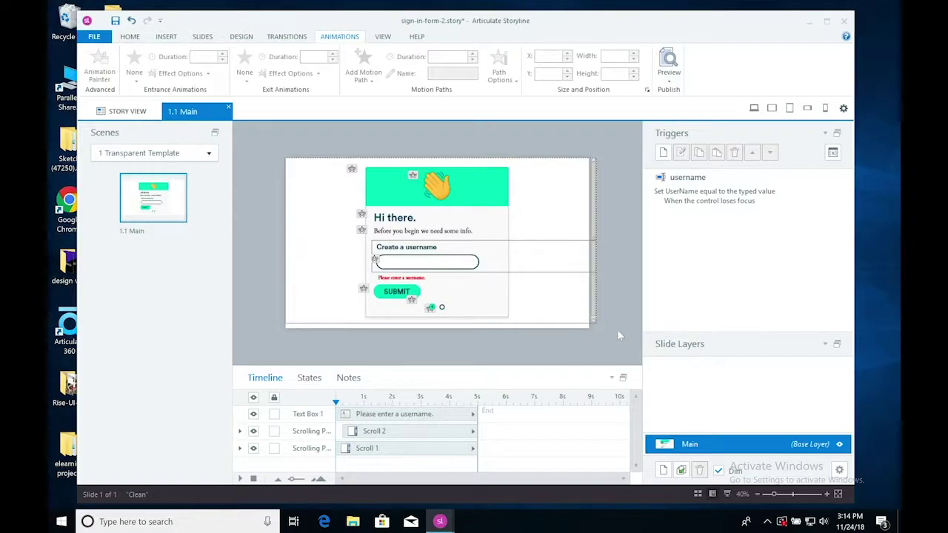
- Start a new trigger that changes the state of Text Box 1 to Normal
left_click(663, 152)
left_click_drag(536, 180, 738, 129)
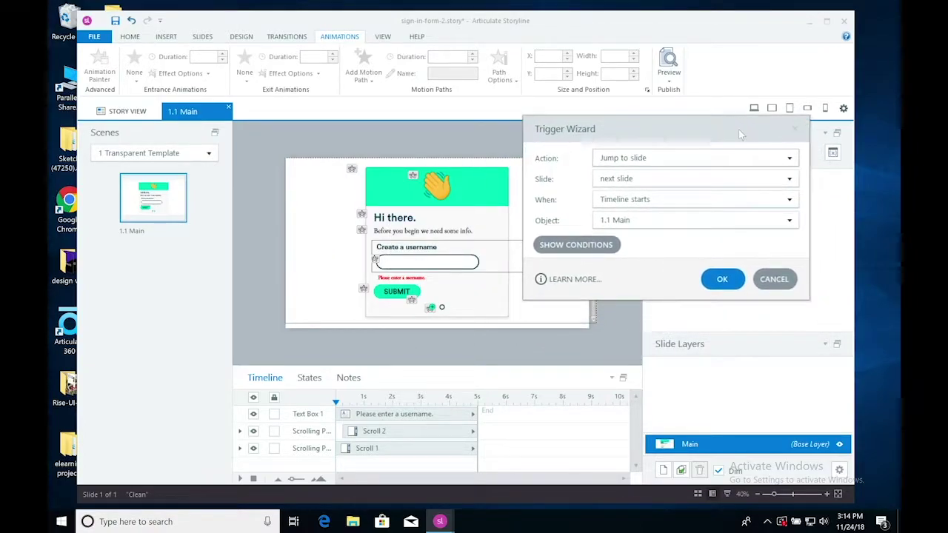
left_click(685, 159)
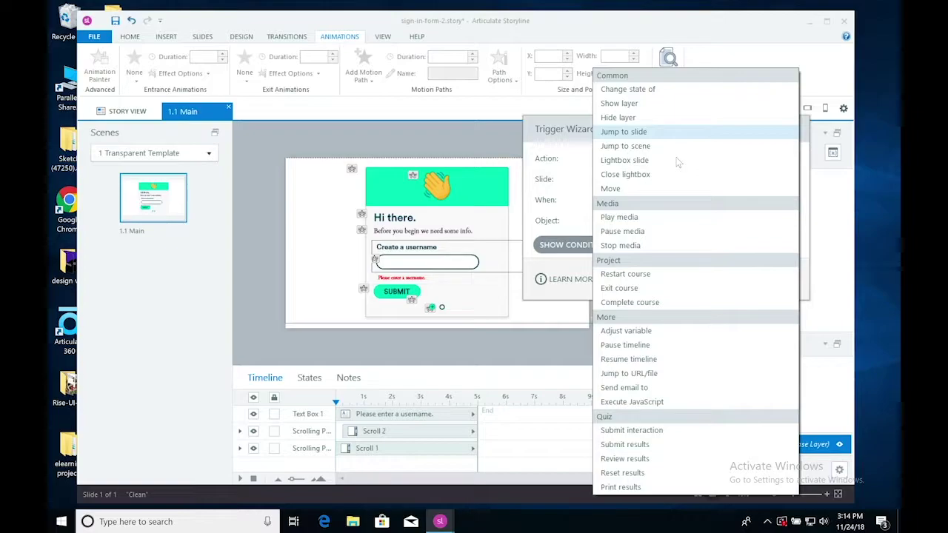
left_click(628, 89)
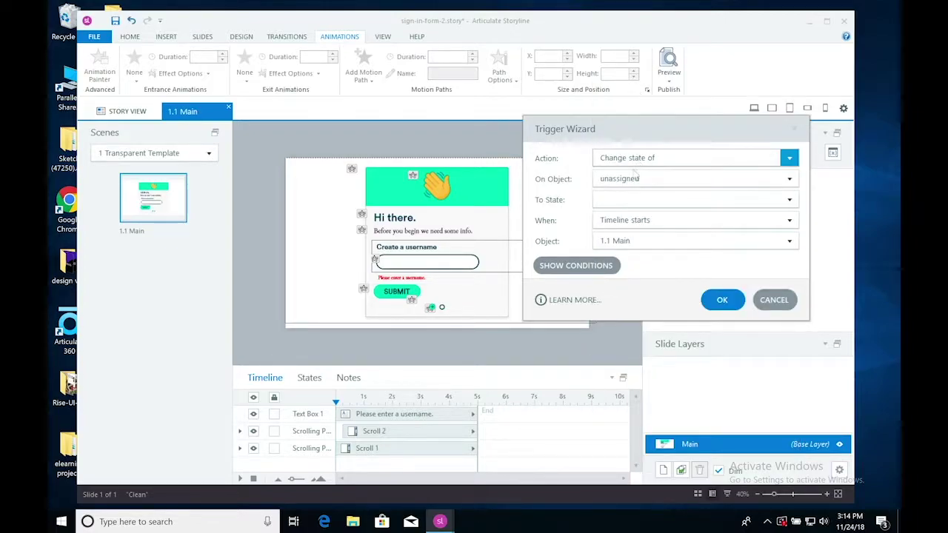
left_click(628, 180)
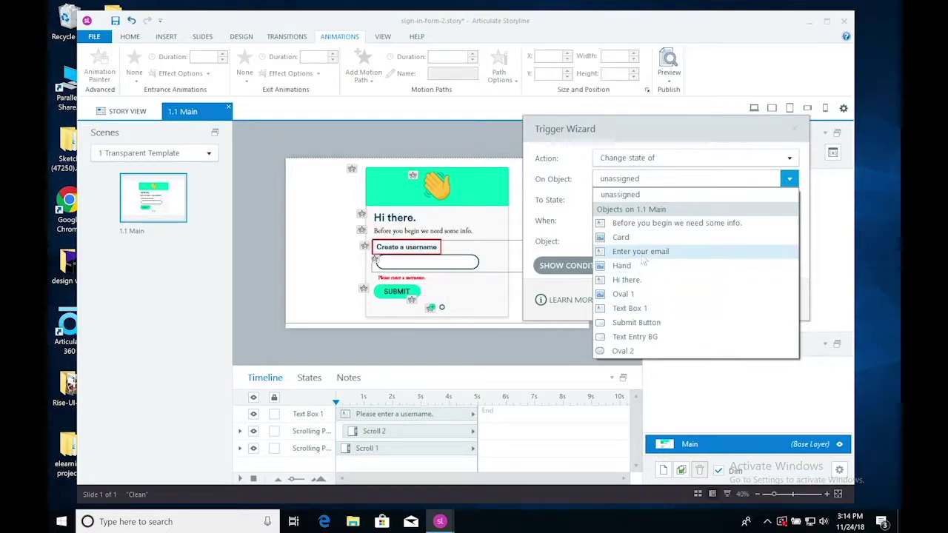
left_click(630, 308)
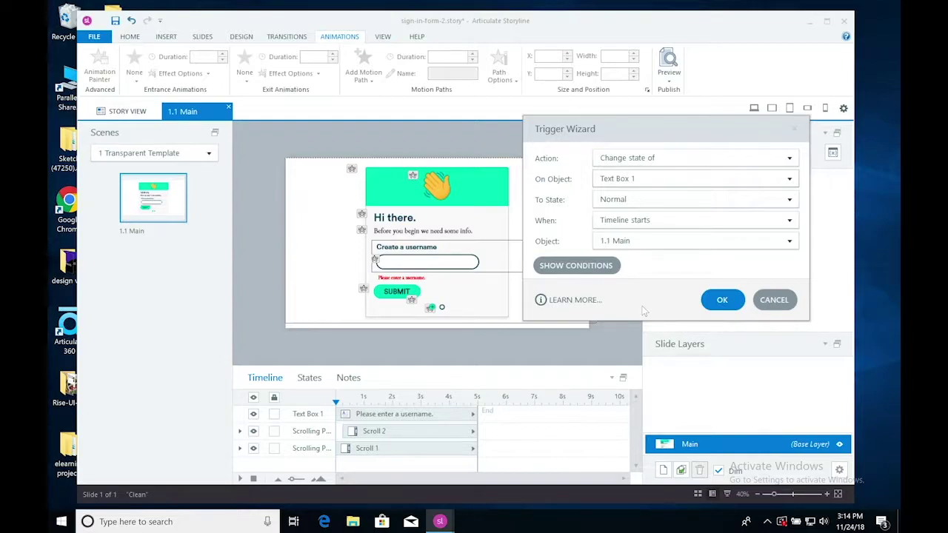
- Set the trigger to fire when the user clicks the Submit Button
left_click(620, 222)
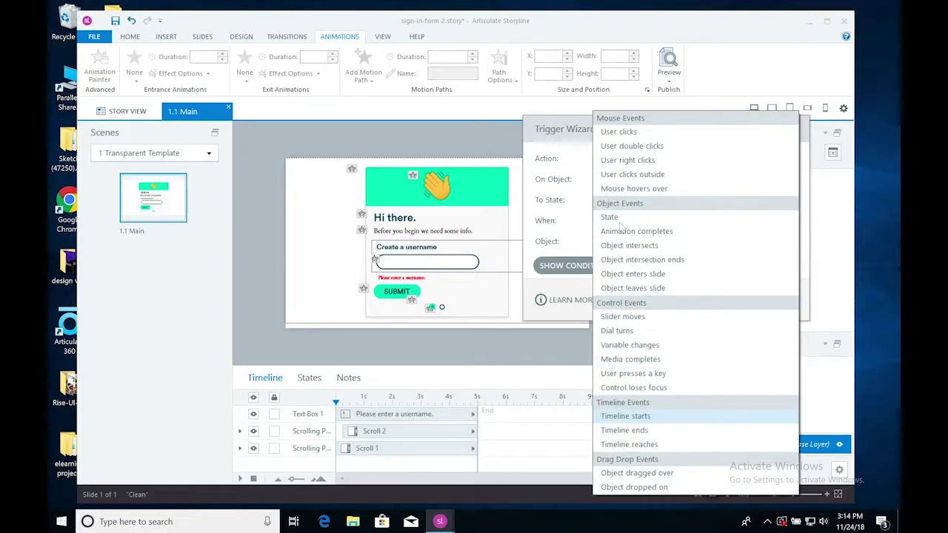
left_click(620, 216)
left_click(625, 241)
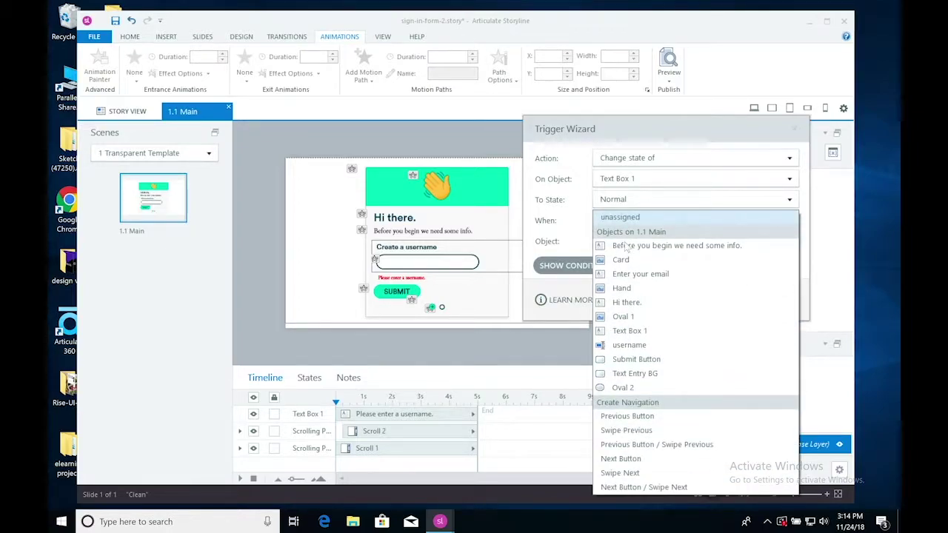
left_click(633, 359)
- Add the condition that UserName is equal to (ignore case) a blank value, and save the trigger
left_click(592, 274)
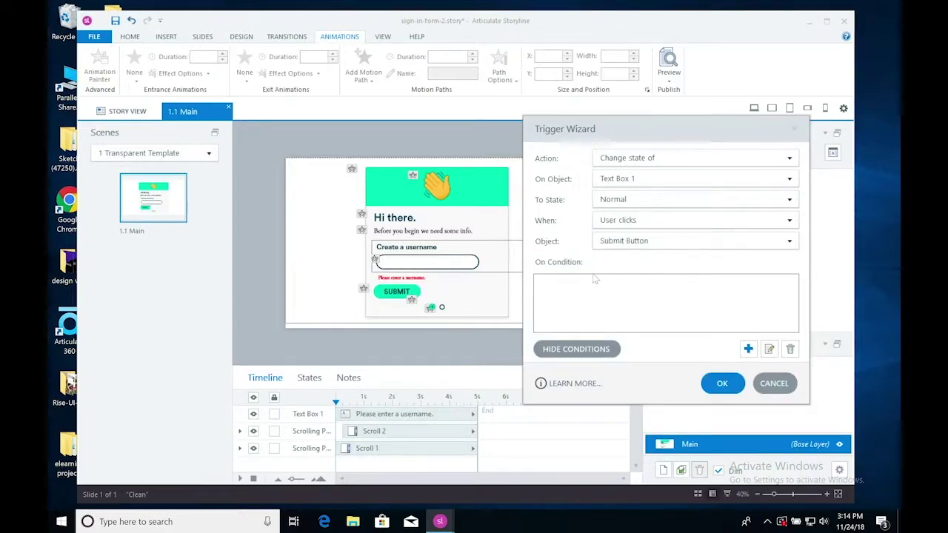
left_click(749, 350)
left_click(646, 271)
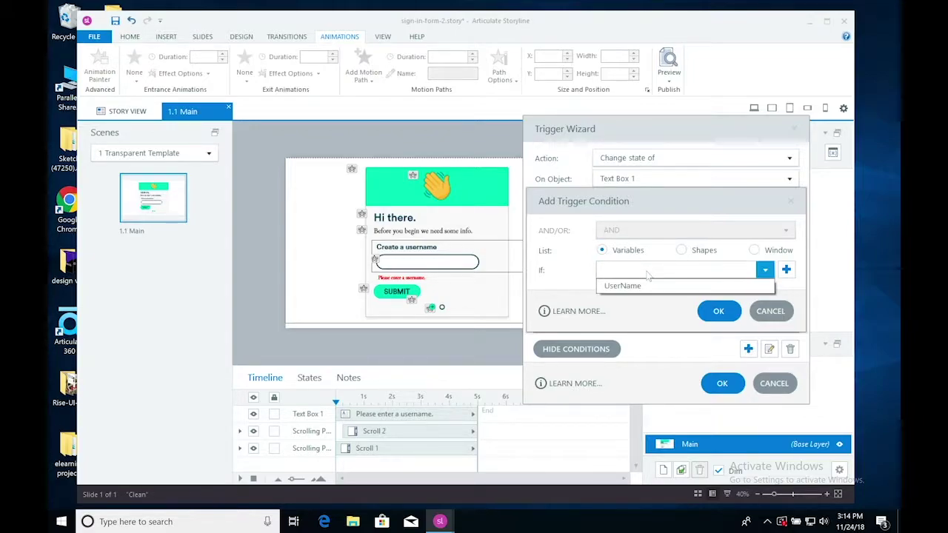
left_click(646, 286)
left_click(647, 294)
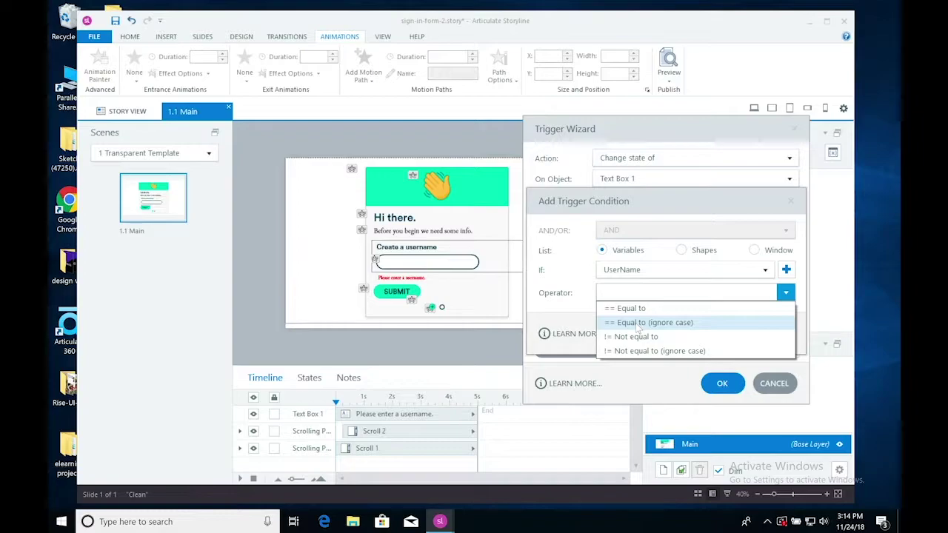
left_click(636, 323)
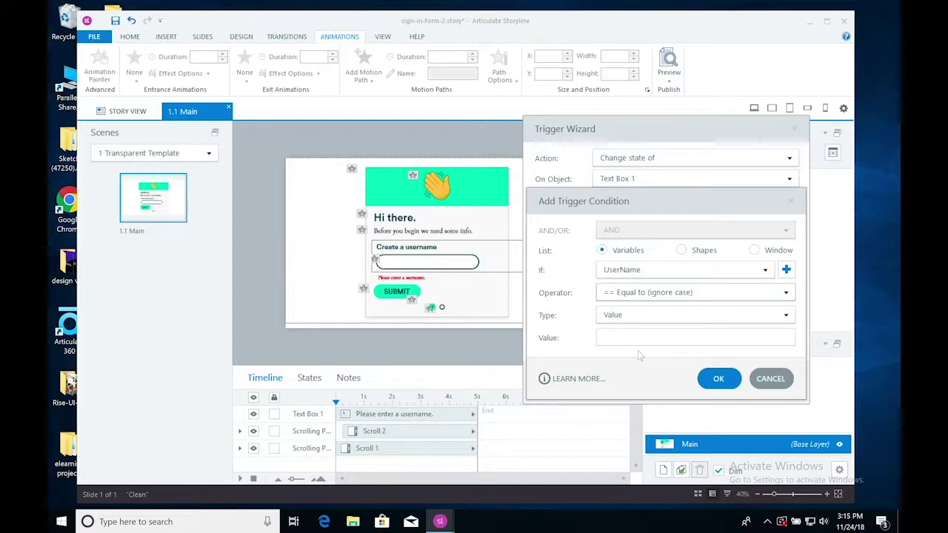
left_click(717, 380)
left_click(723, 384)
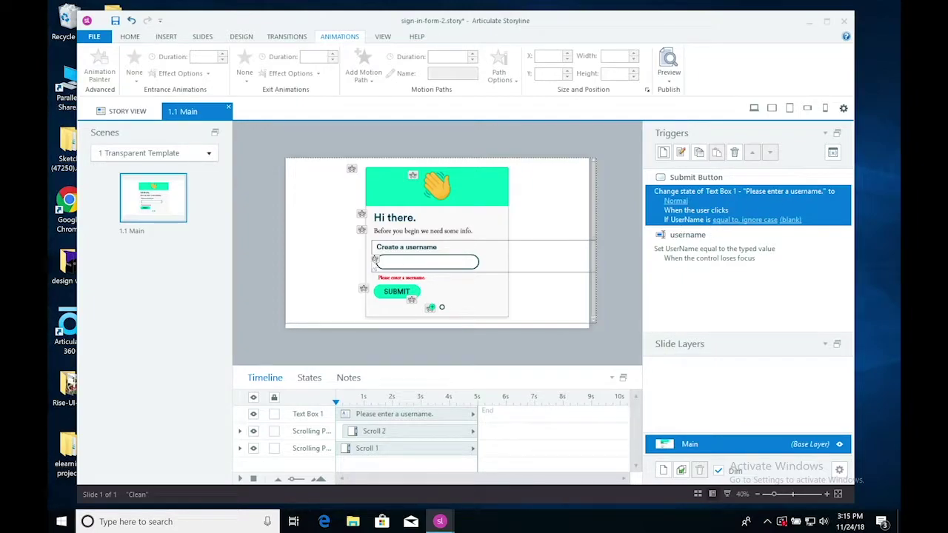
- Apply a Fade entrance animation with a duration of 00.50 to the red error message
left_click(413, 277)
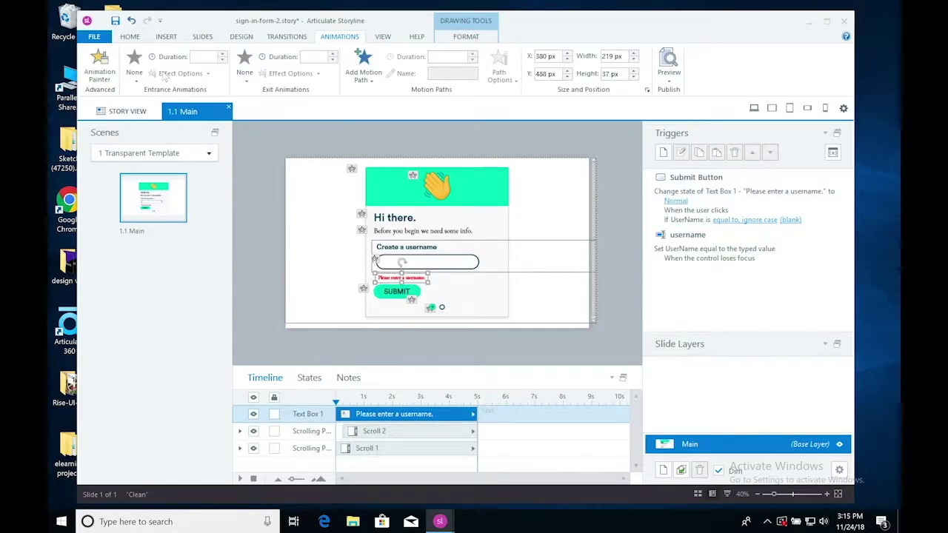
left_click(135, 74)
left_click(204, 104)
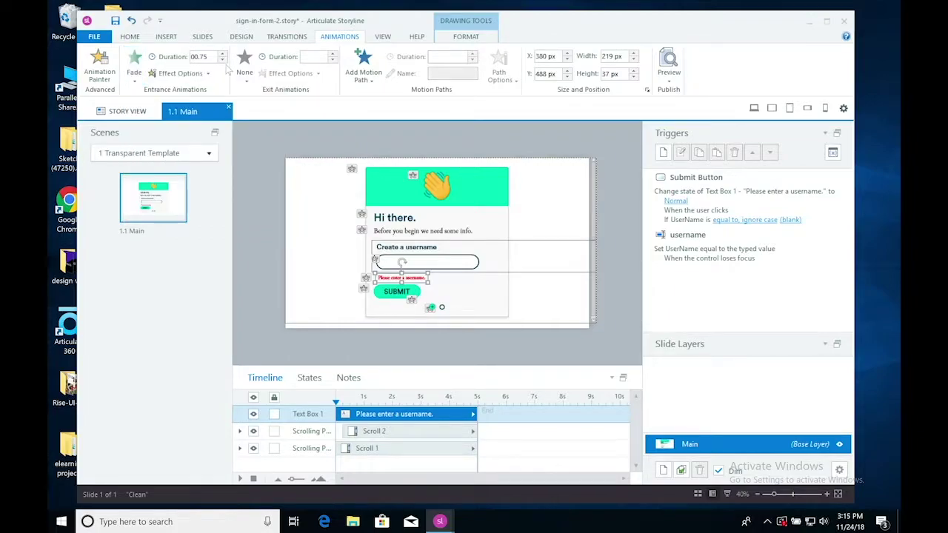
left_click(625, 212)
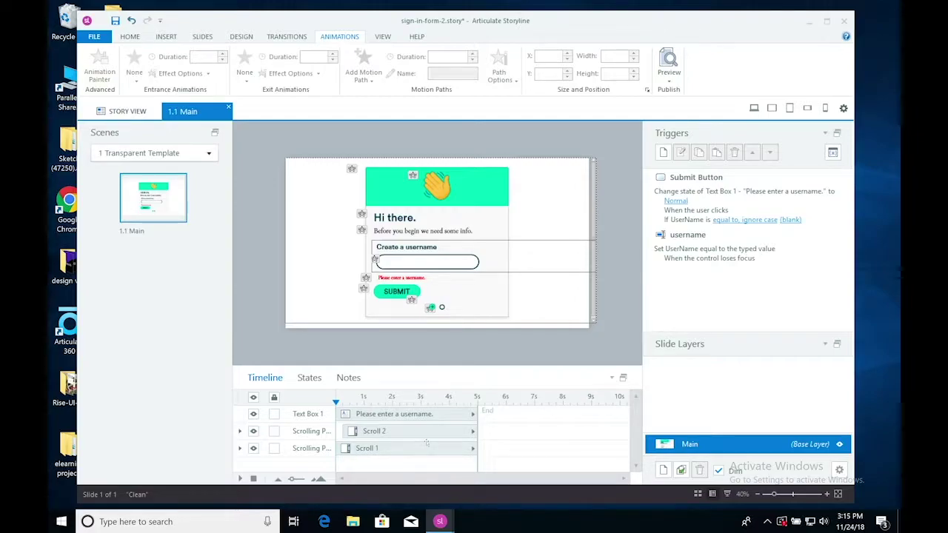
- Rename Text Box 1 in the timeline as "Please enter a username."
double_click(308, 416)
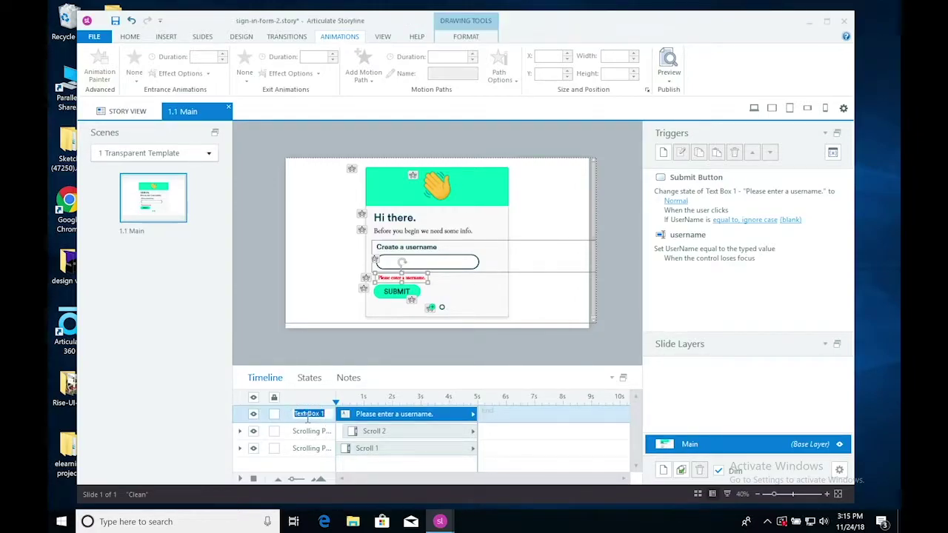
type("Plea")
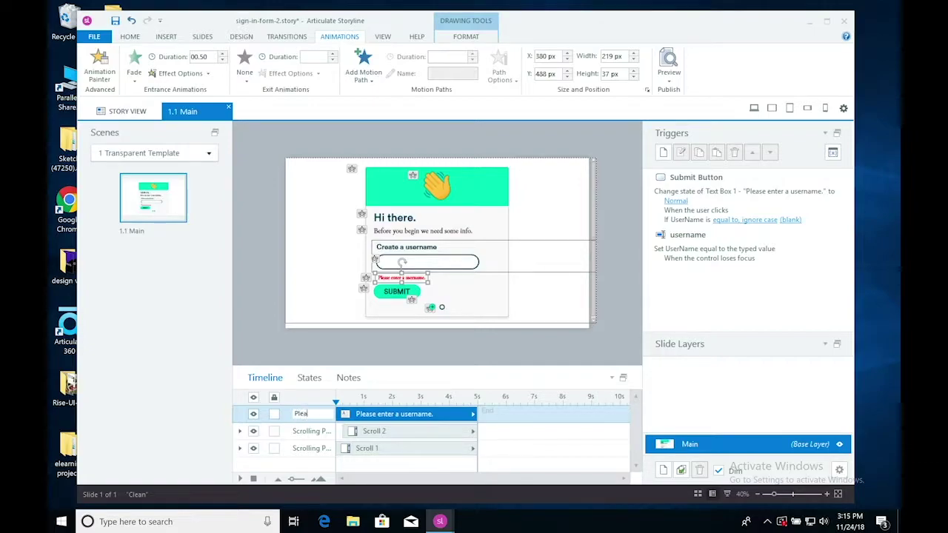
type("se enter a username")
key("Return")
- Preview this slide, submit the form with the username left empty to test the error message, and return to editing
left_click(669, 74)
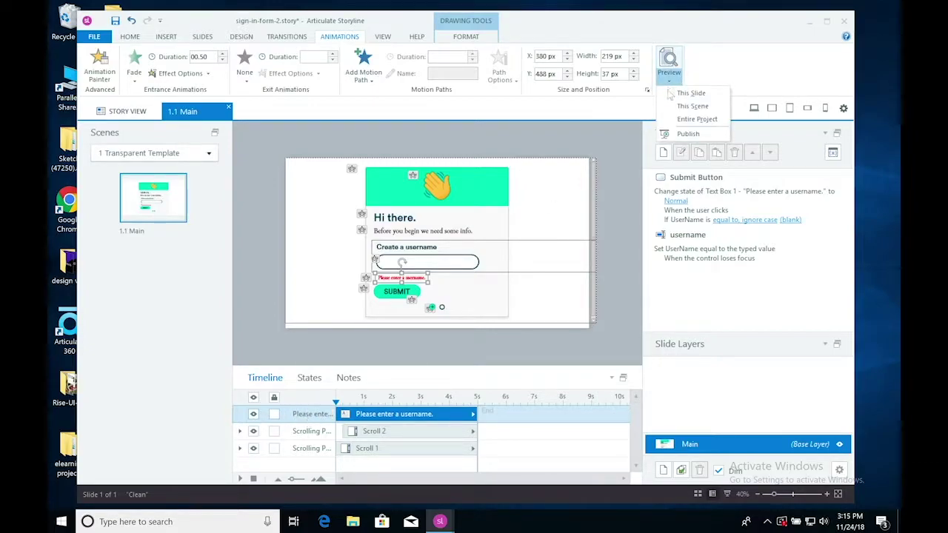
left_click(669, 92)
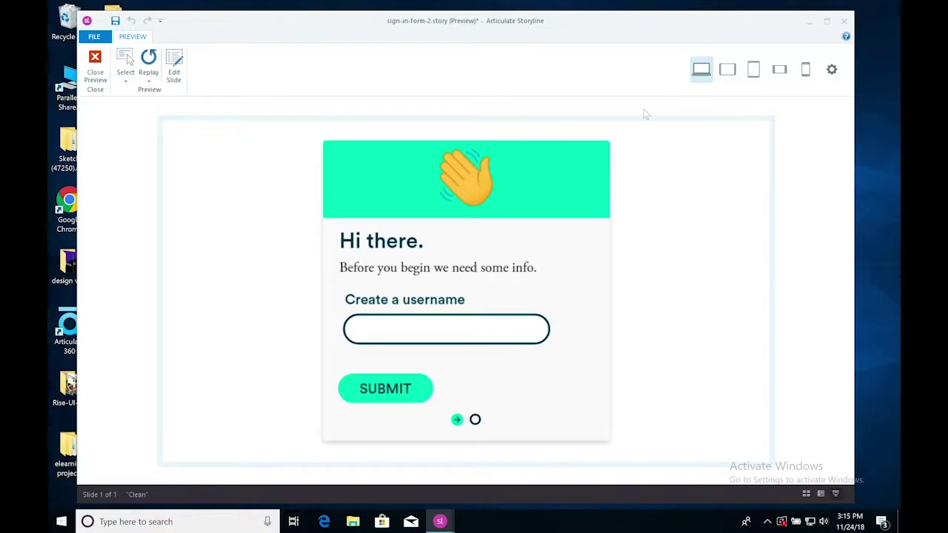
left_click(422, 390)
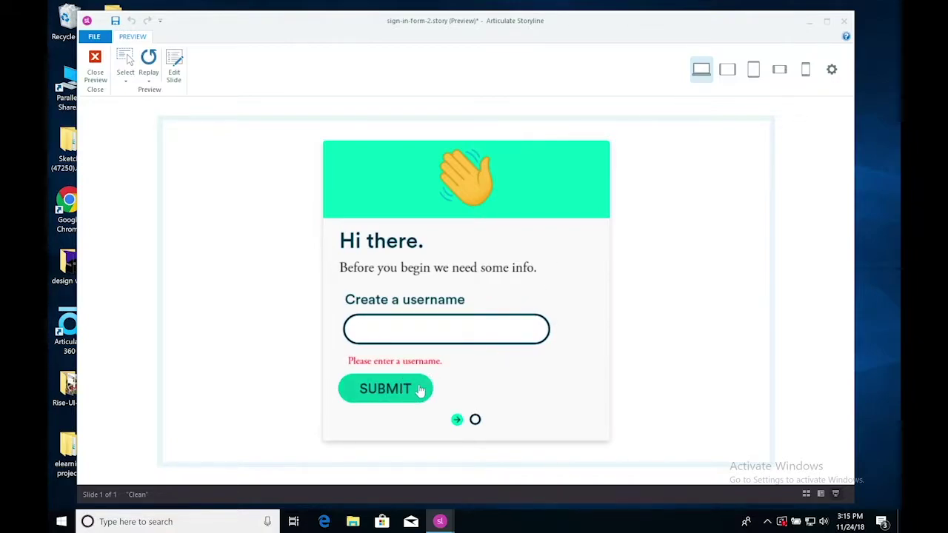
left_click(95, 65)
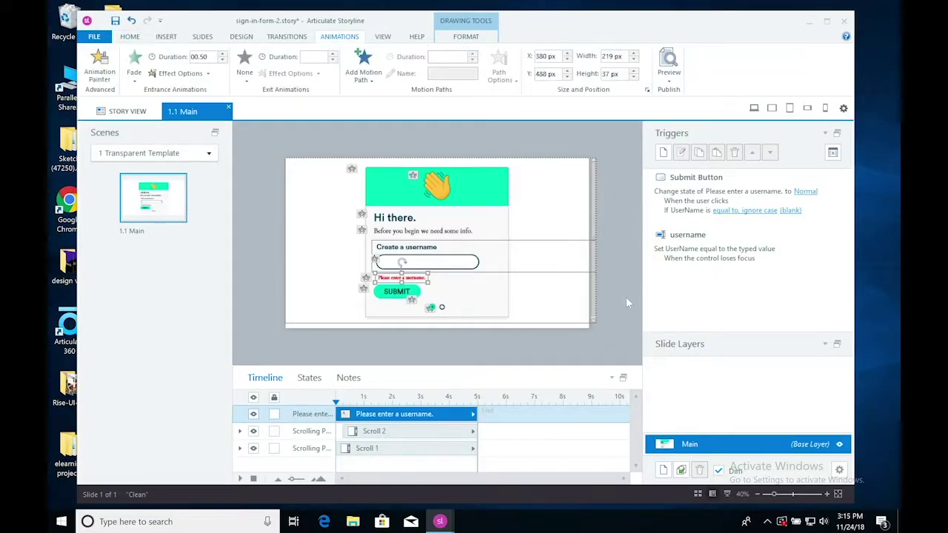
- Check the UserName variable in the project's variables, and save the project
left_click(696, 269)
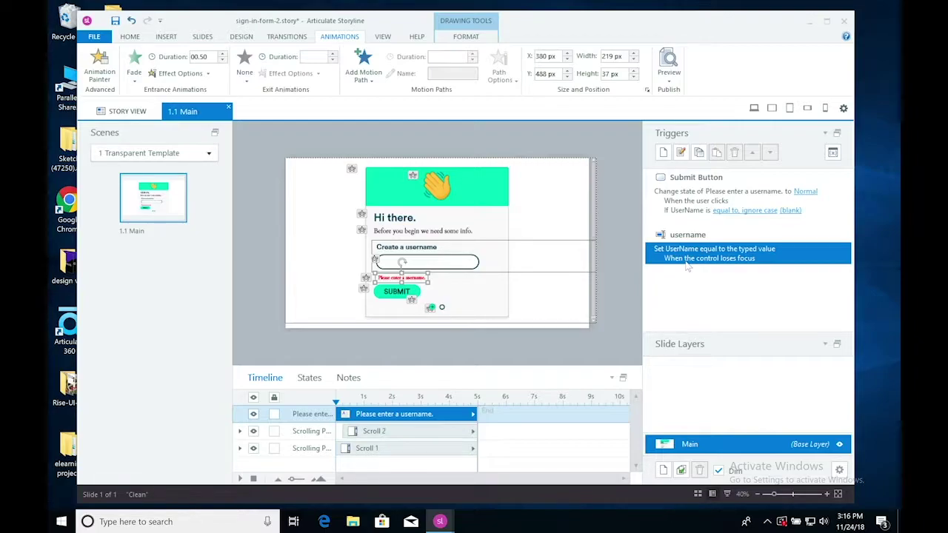
left_click(833, 151)
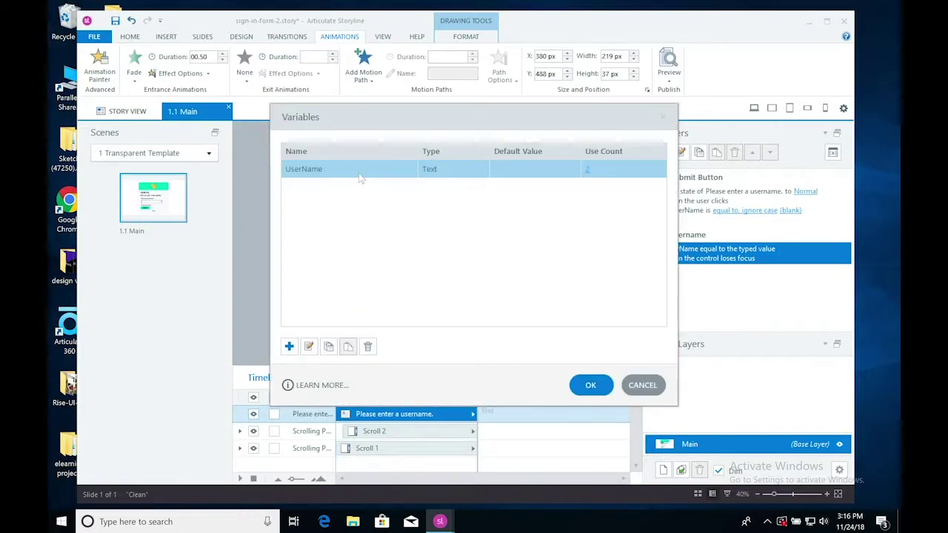
left_click(600, 389)
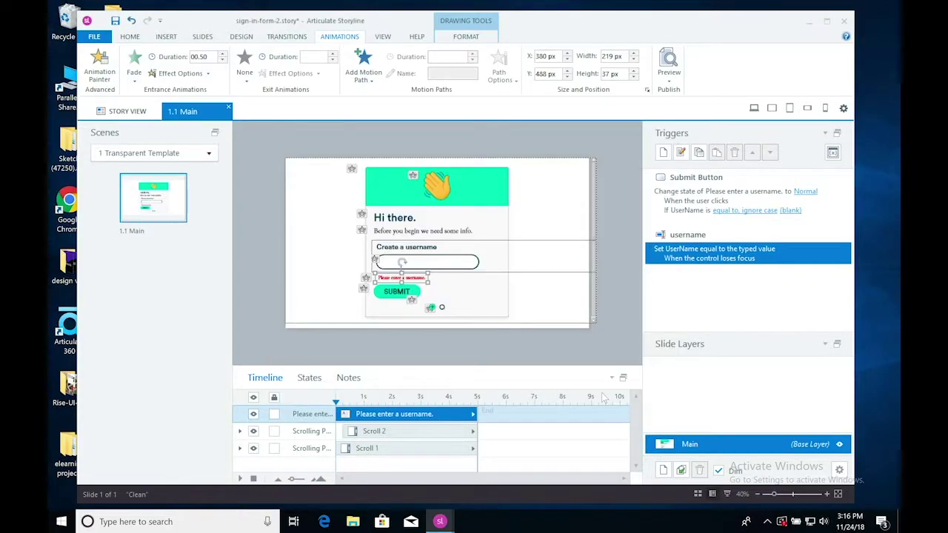
left_click(614, 328)
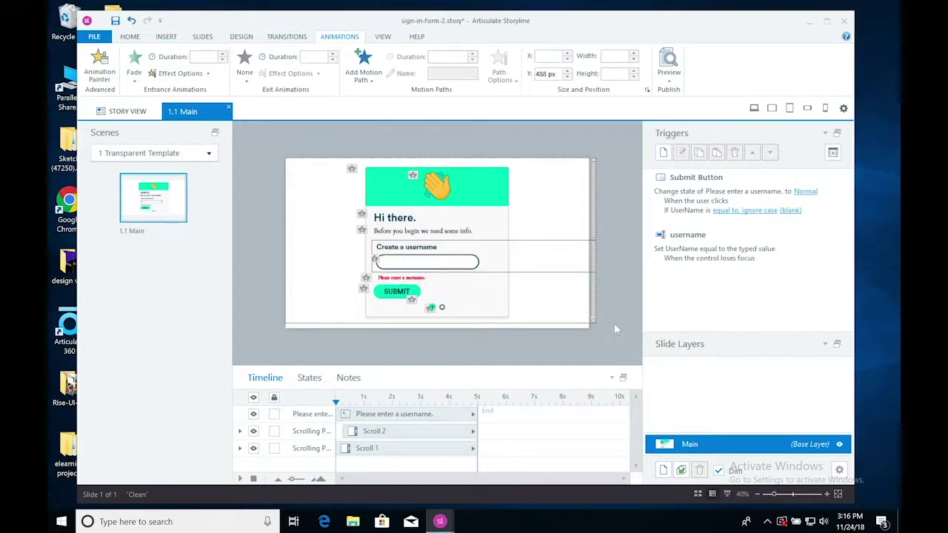
left_click(115, 21)
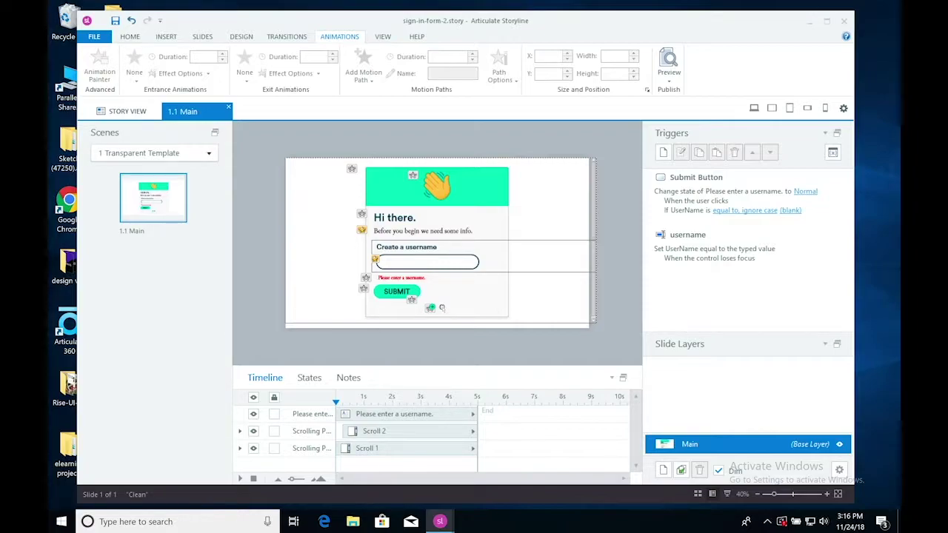
- Remove Oval 1 and Oval 2 from the slide's custom tab order
left_click(136, 38)
left_click(217, 65)
left_click(539, 221)
left_click(437, 274)
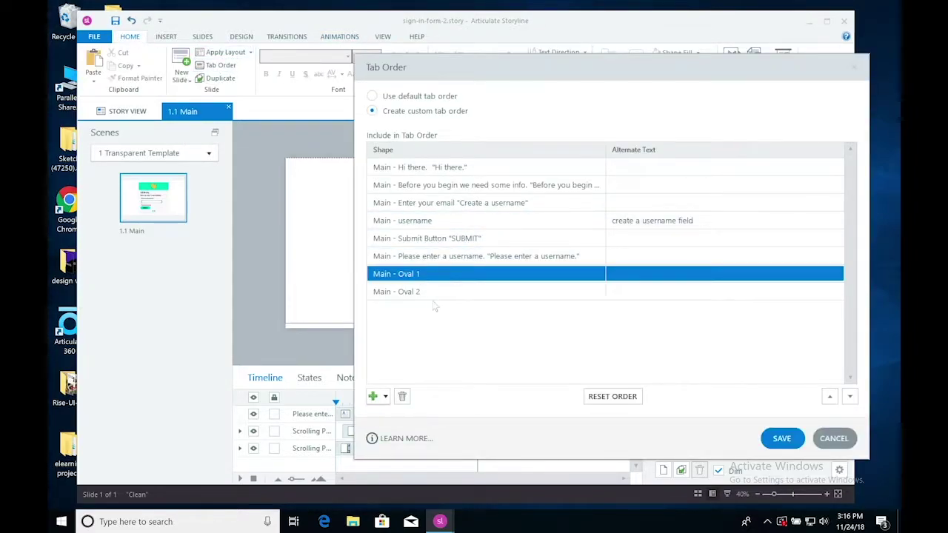
left_click(402, 397)
left_click(403, 397)
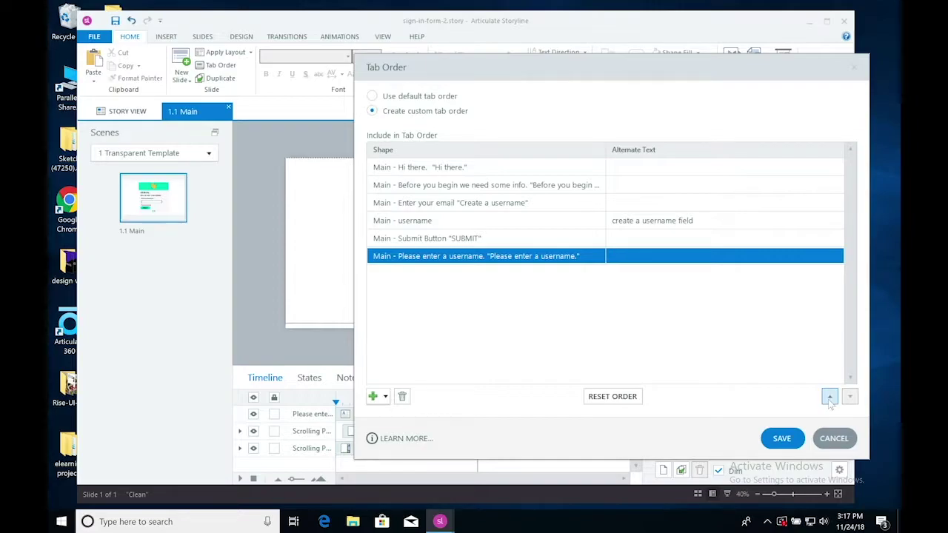
- Try placing the error message before the Submit Button in the tab order, and move it back after the button
left_click_drag(682, 68, 708, 80)
left_click(866, 409)
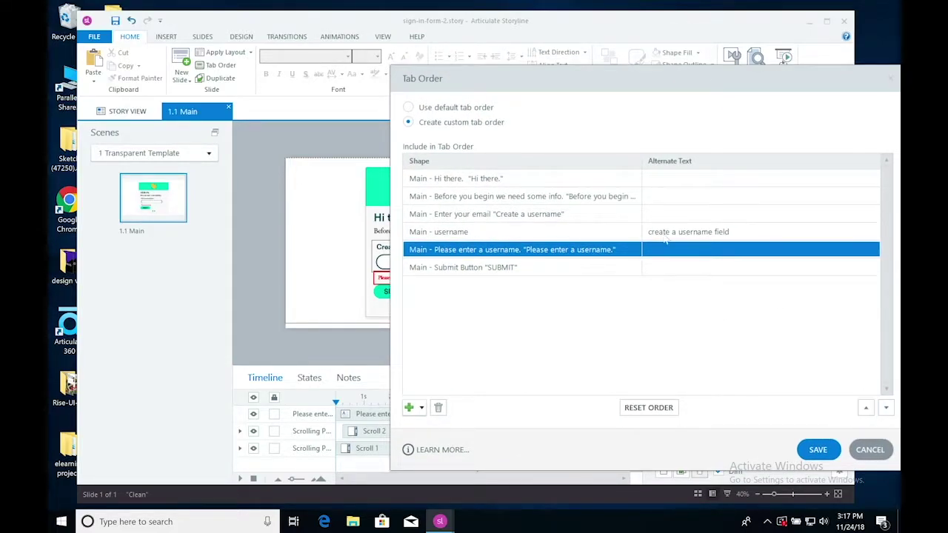
left_click(593, 236)
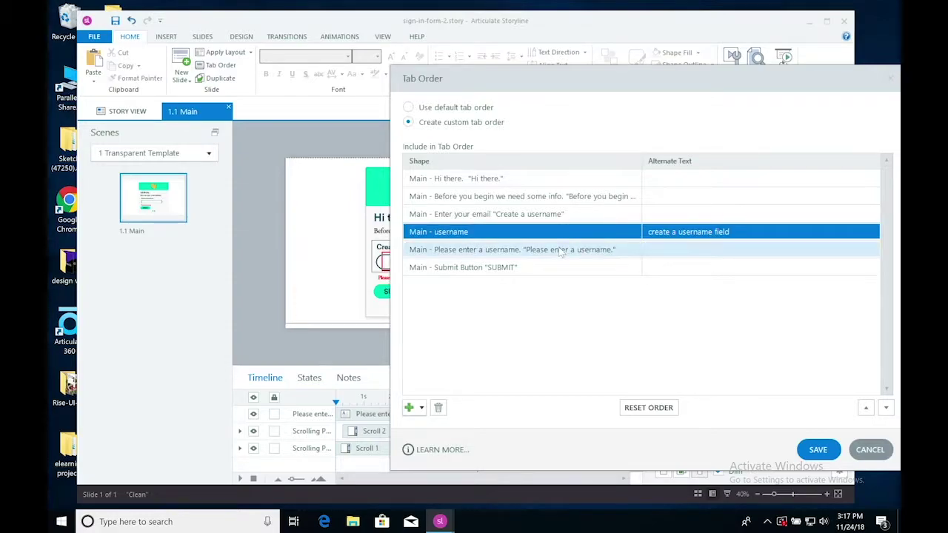
left_click(559, 250)
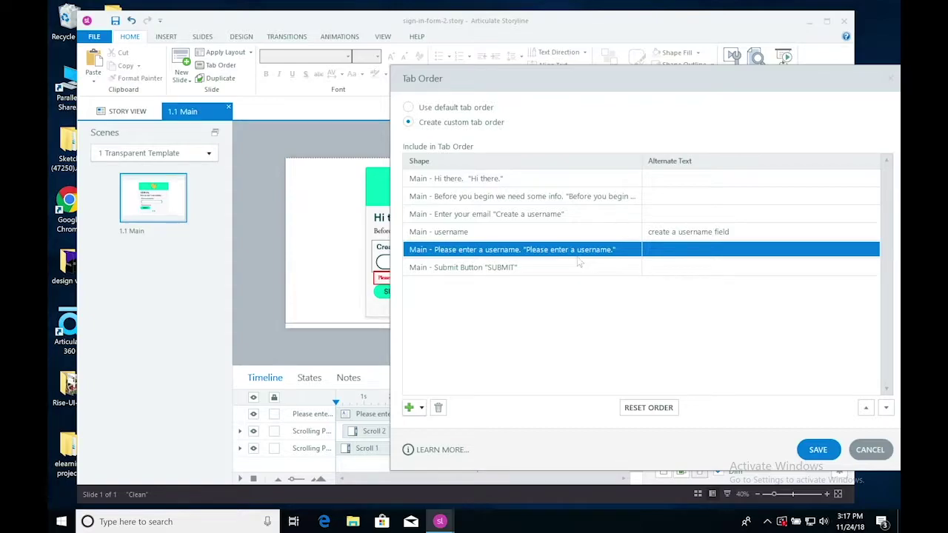
left_click(886, 408)
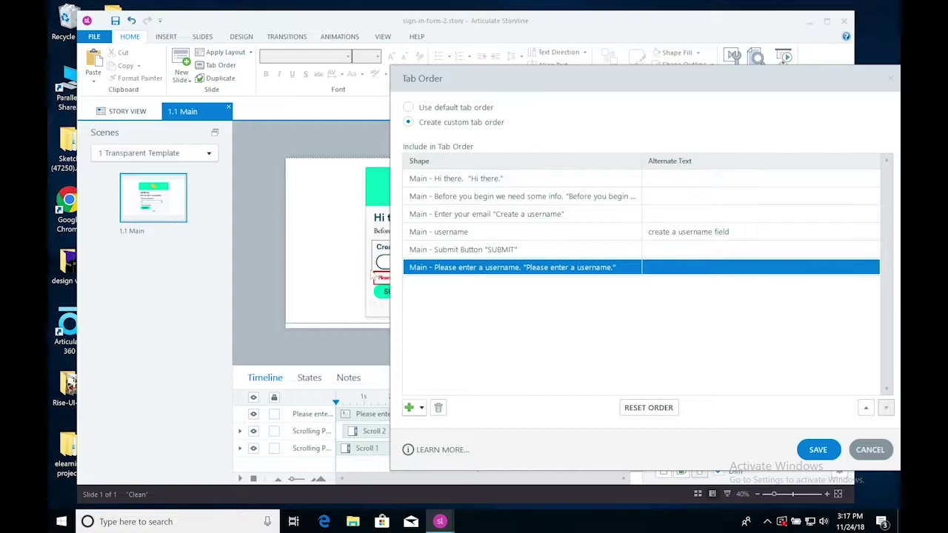
- Apply the custom tab order and save the project
left_click(818, 450)
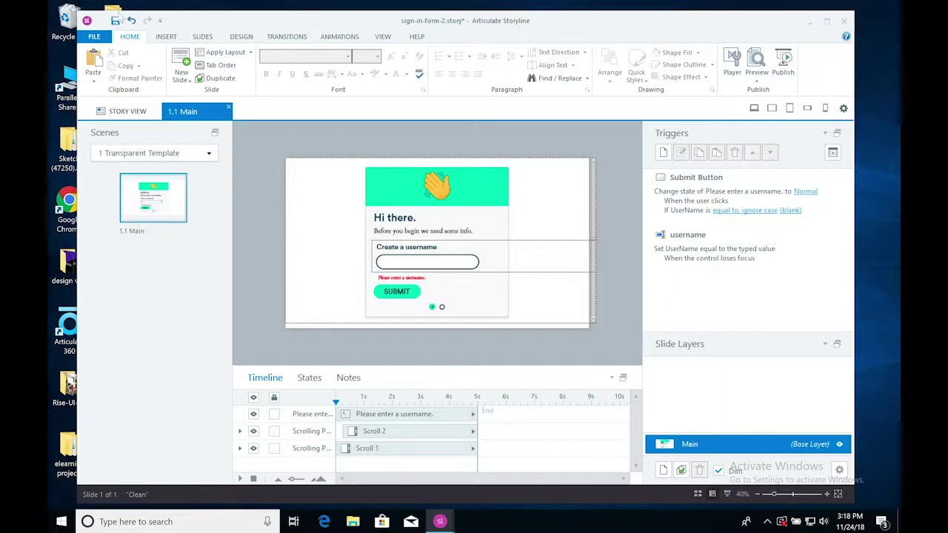
left_click(115, 21)
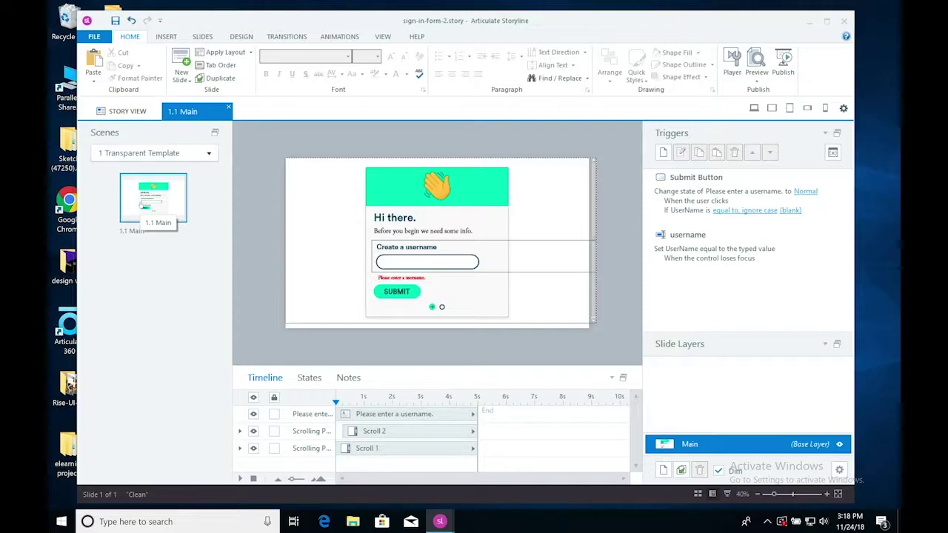
type("#E60000")
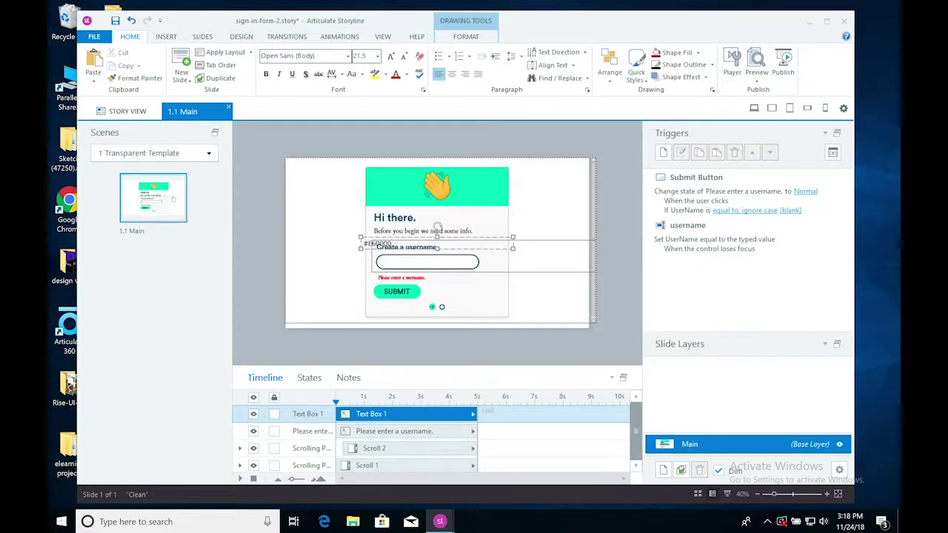
left_click(131, 20)
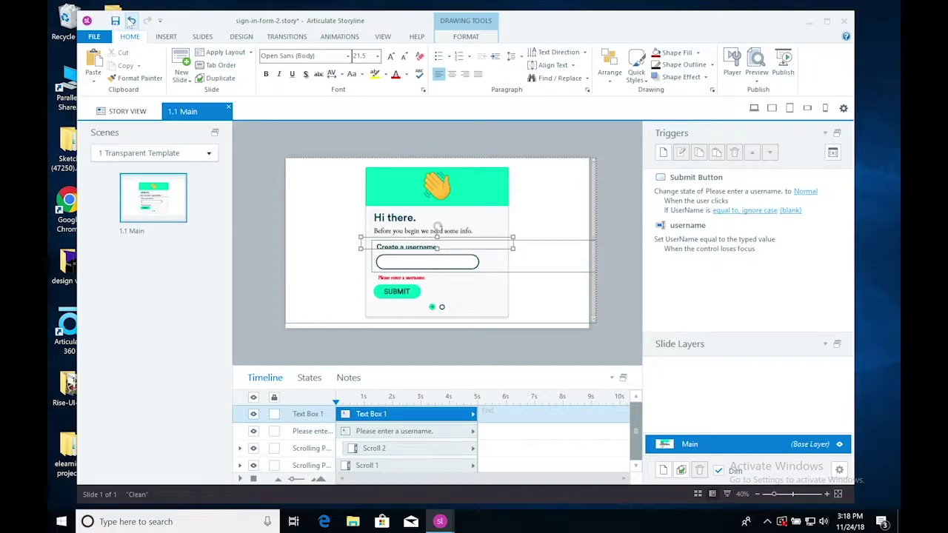
right_click(142, 211)
left_click(166, 246)
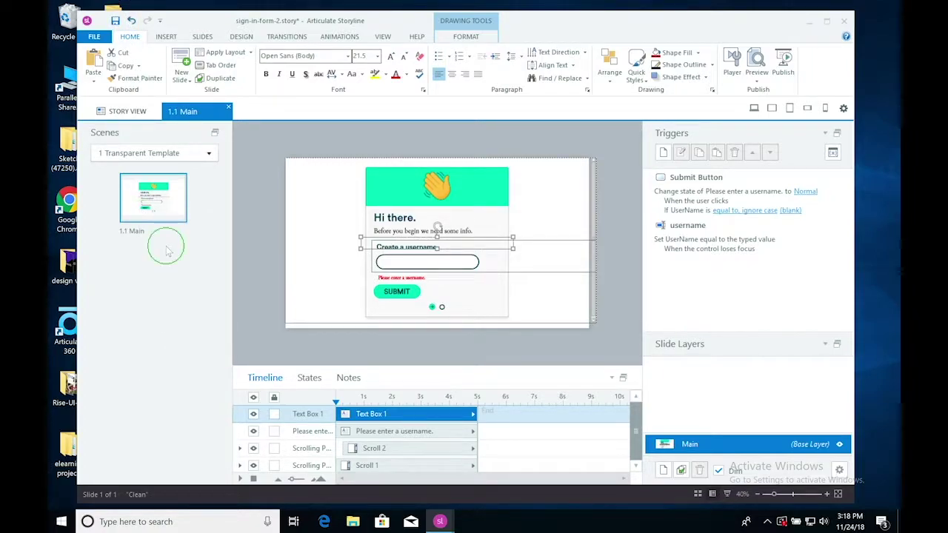
right_click(166, 246)
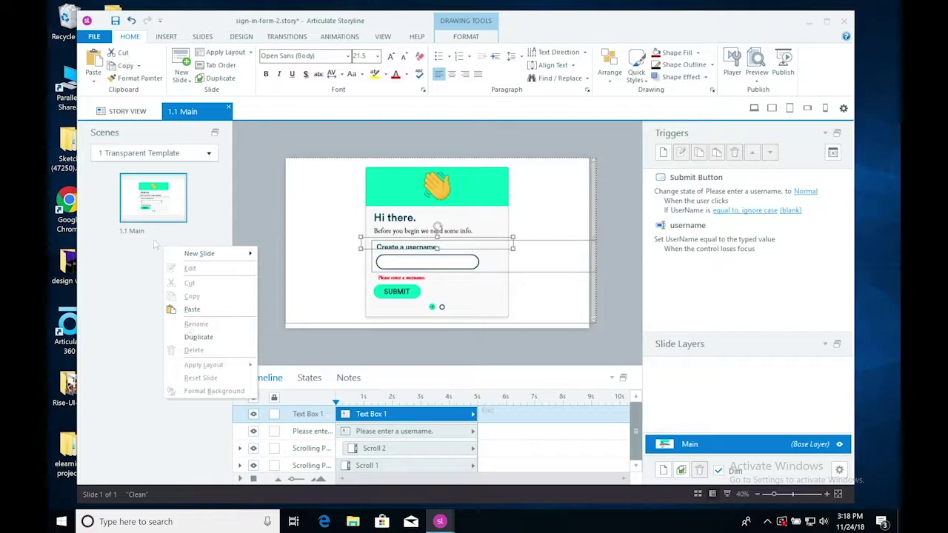
- Duplicate slide 1.1 Main and delete the stray empty text box from the copy
right_click(154, 205)
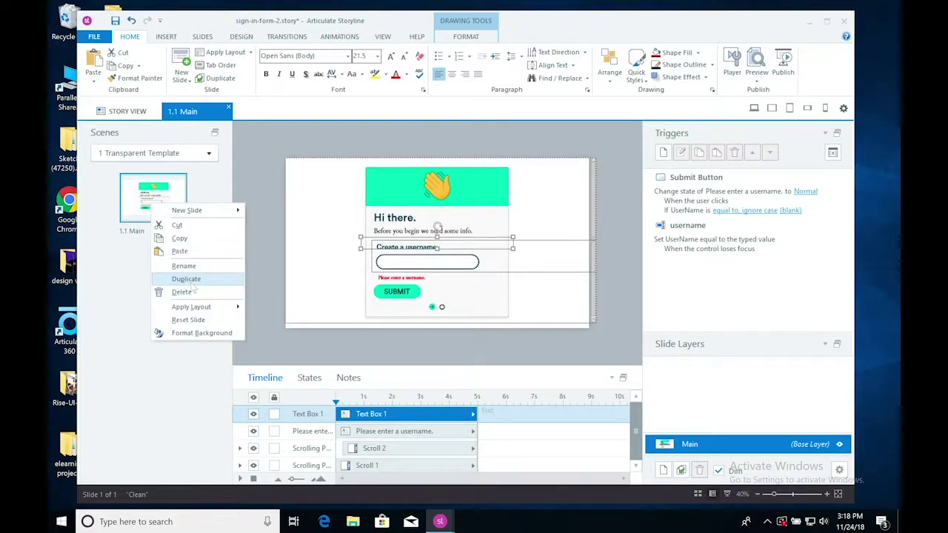
left_click(190, 281)
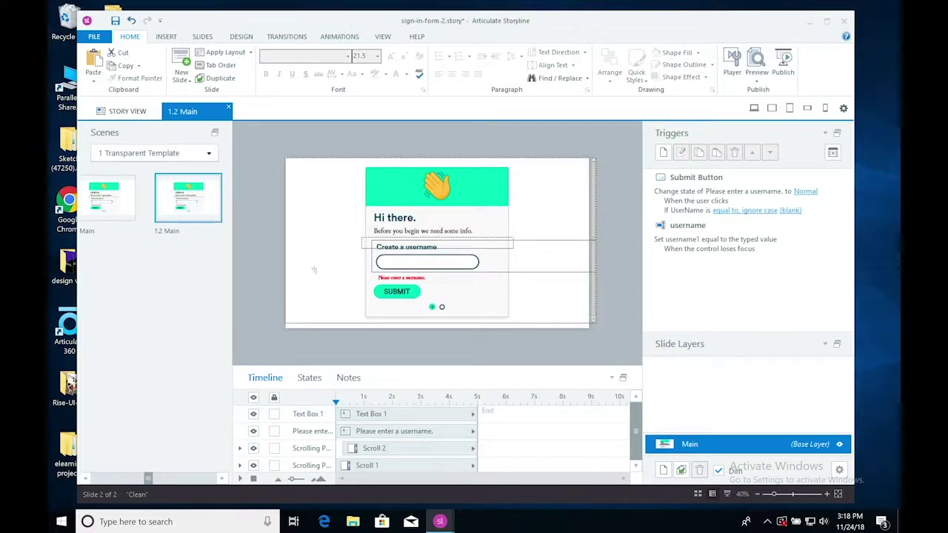
left_click(366, 250)
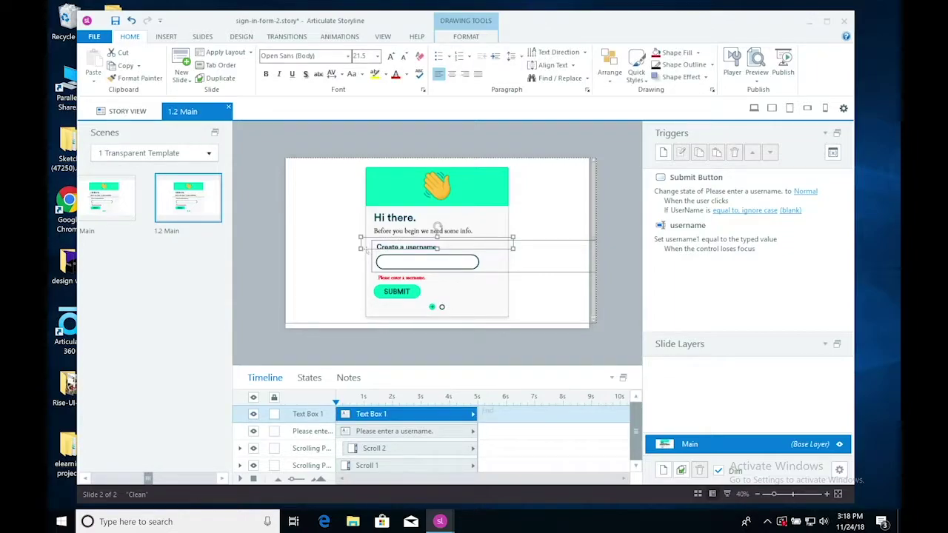
key("Delete")
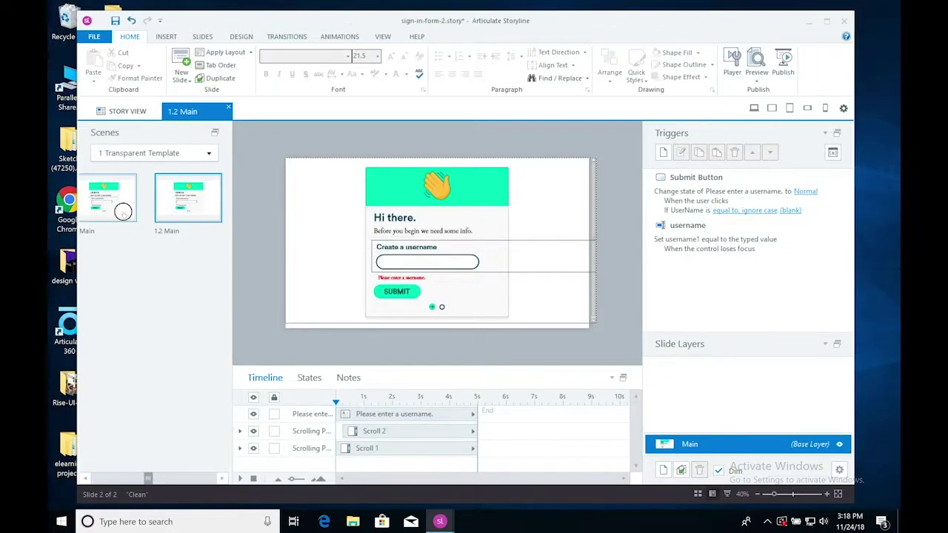
- Delete the stray empty text box above the username field on slide 1.1
left_click(123, 213)
left_click(438, 241)
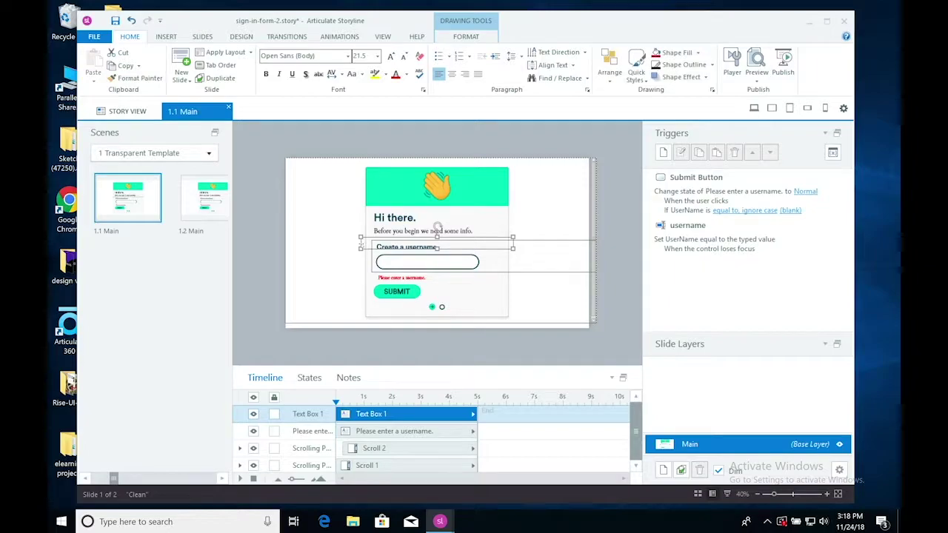
key("Delete")
- Rename slide 1.1 as Username
left_click(202, 198)
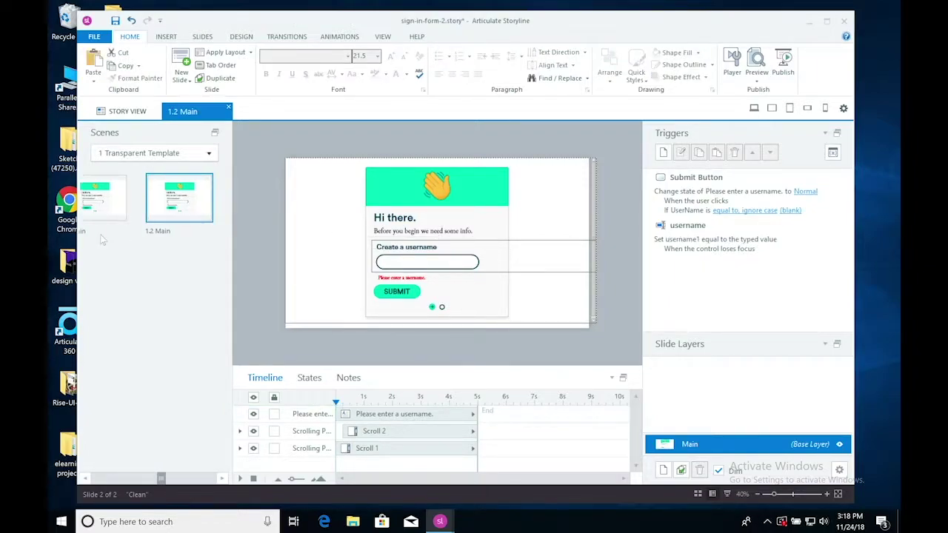
left_click(84, 226)
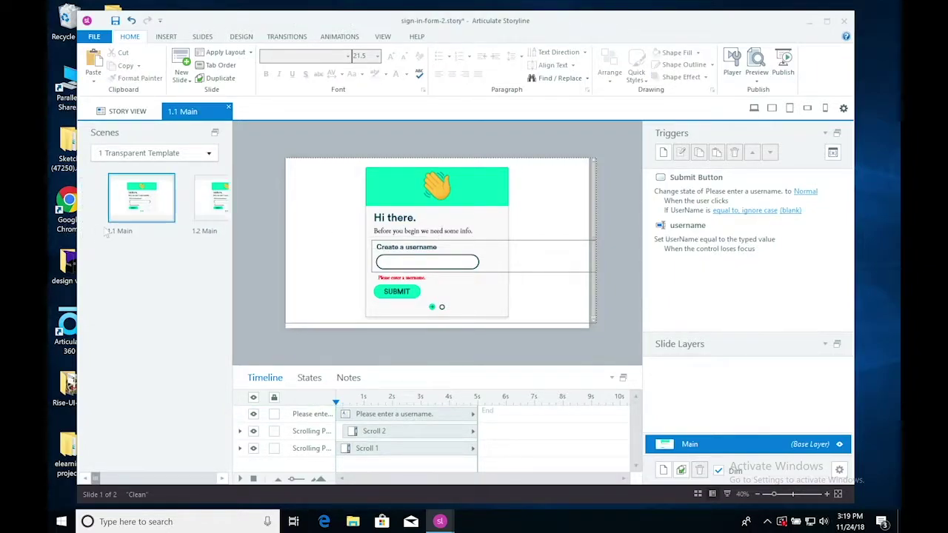
double_click(126, 232)
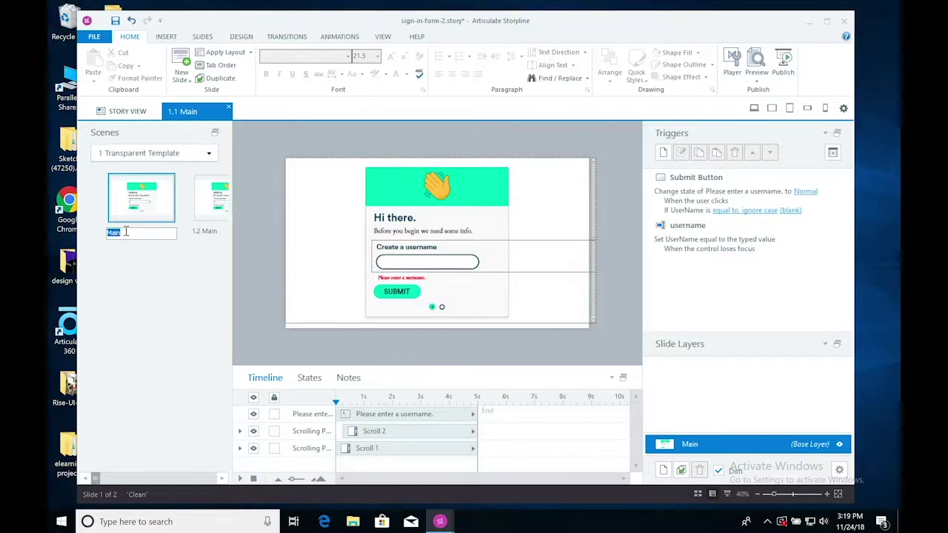
type("Username")
- Rename slide 1.2 as Email
left_click(202, 231)
left_click(158, 231)
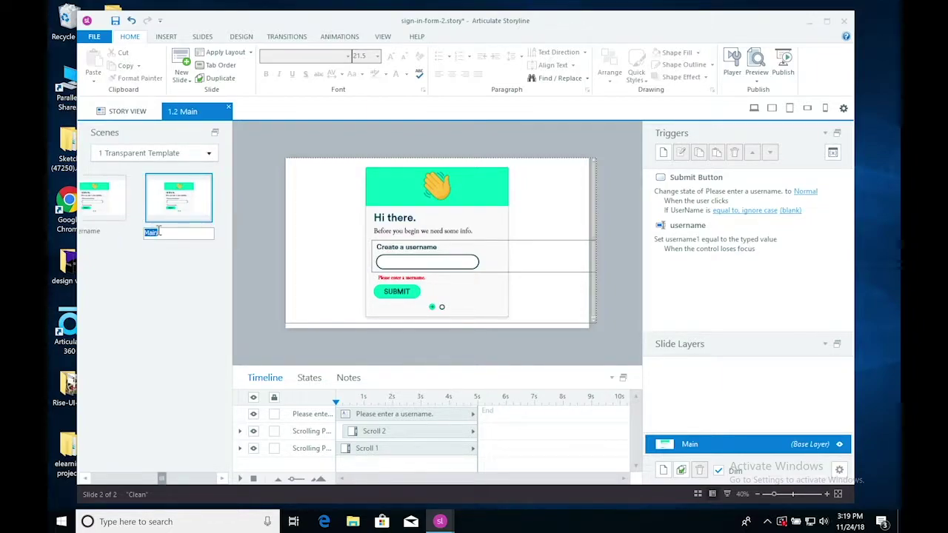
type("Email")
left_click(597, 350)
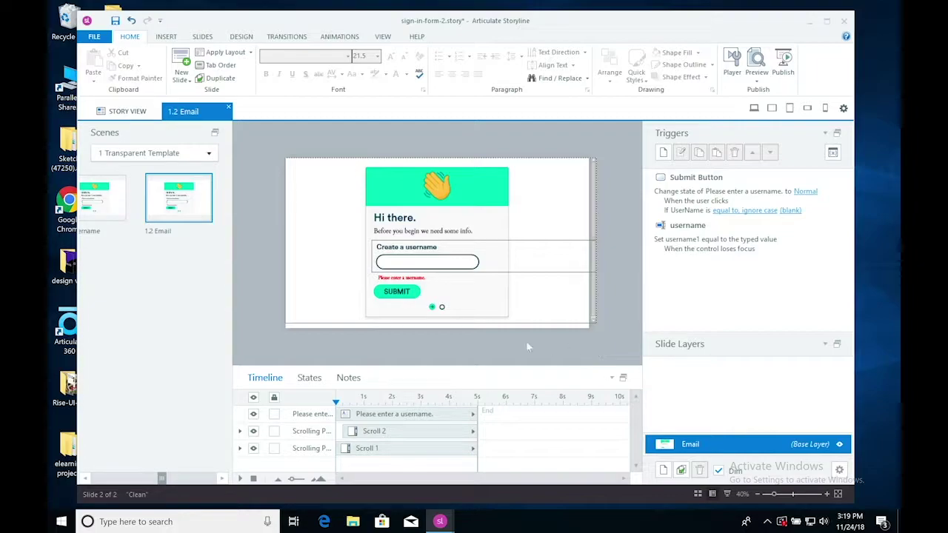
- Duplicate the Email slide's base layer, including its form objects
left_click(441, 307)
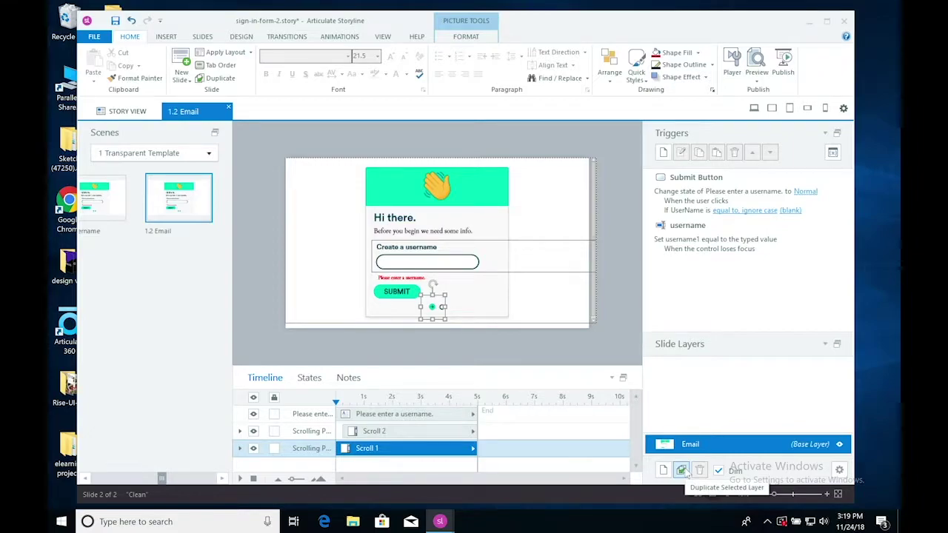
left_click(681, 471)
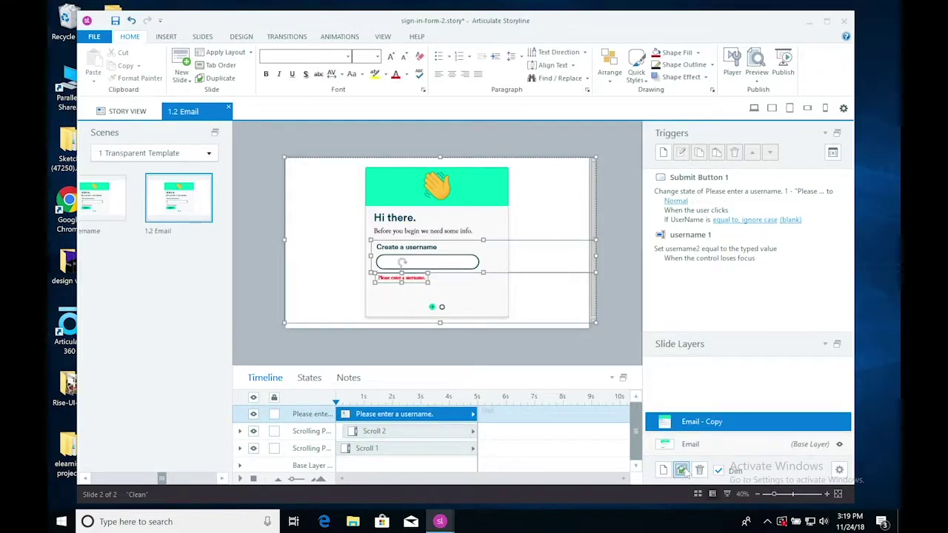
left_click(617, 330)
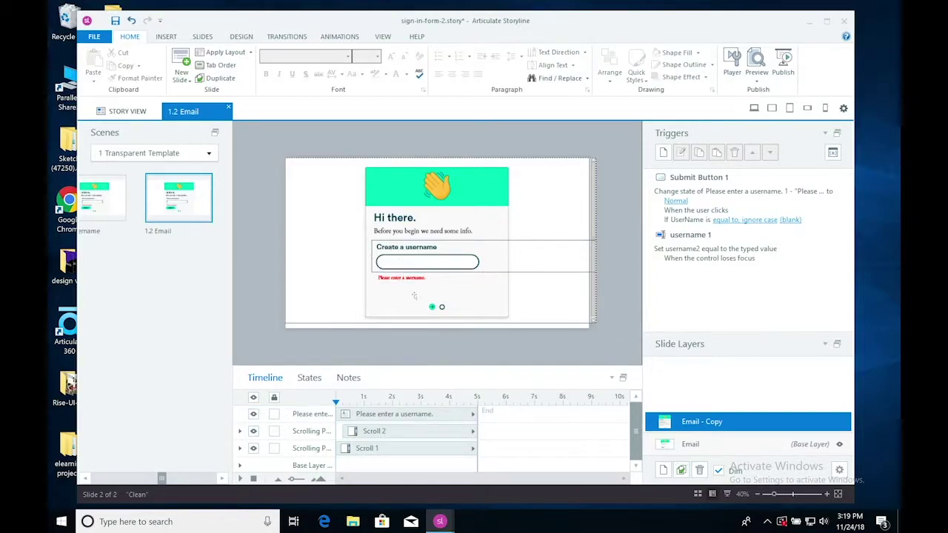
- Replace the progress arrow picture on the Email - Copy layer with arrow-animate-final-transparent-bg and postpone the Windows update until tomorrow
left_click(432, 306)
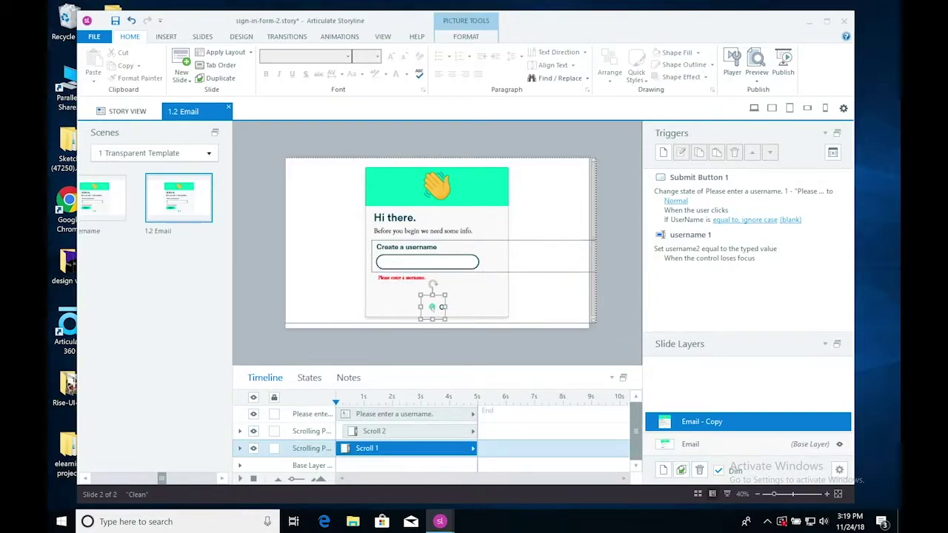
right_click(432, 306)
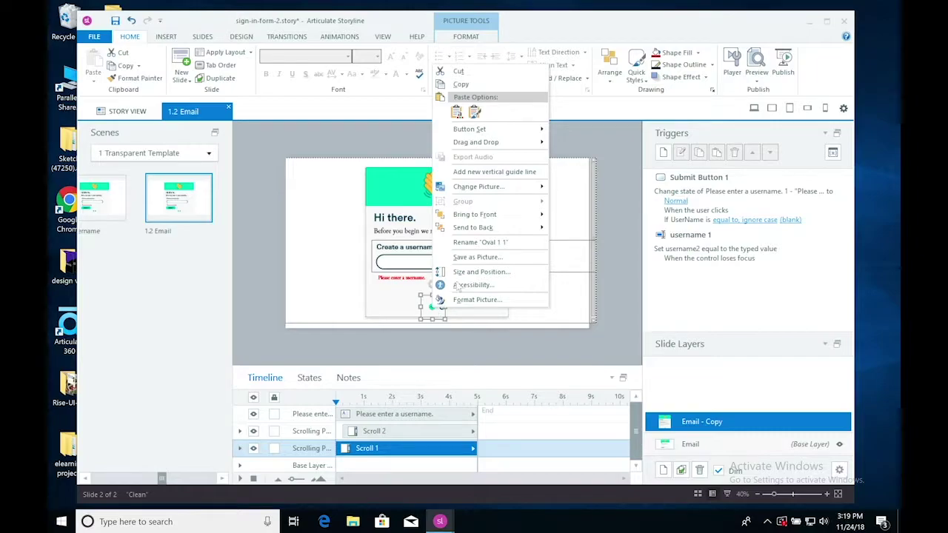
left_click(479, 187)
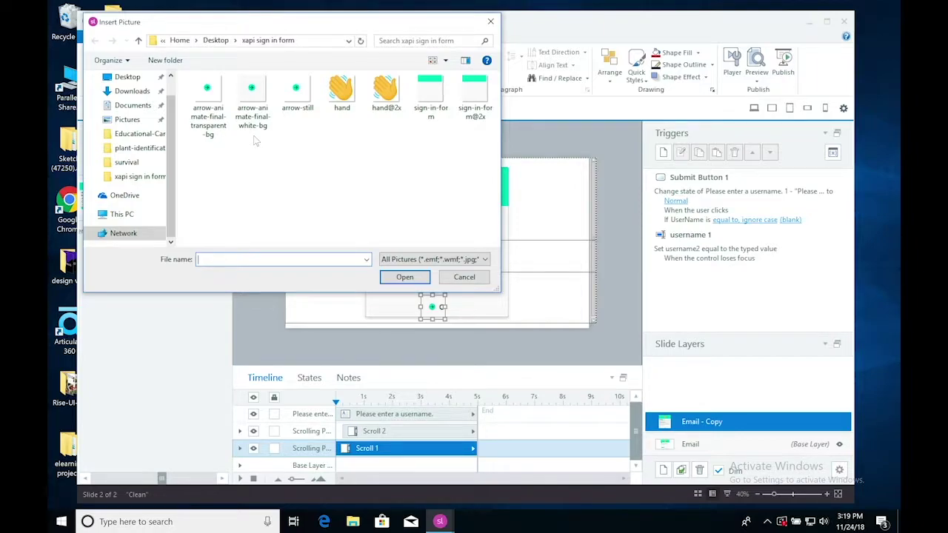
left_click(208, 111)
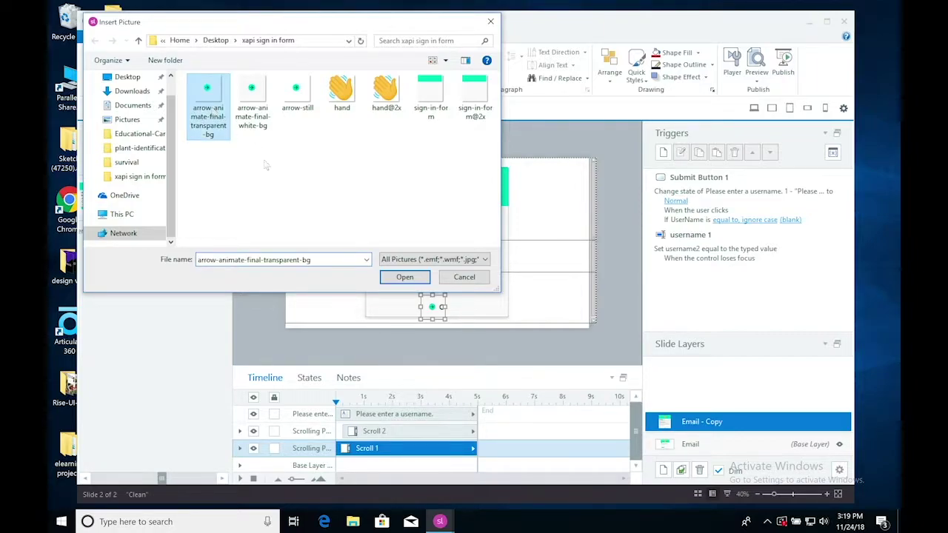
left_click(404, 277)
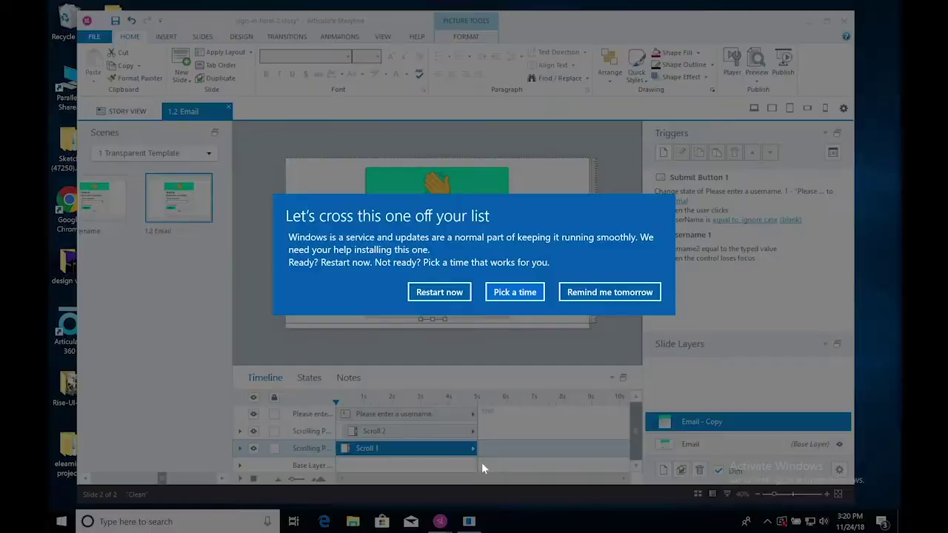
left_click(628, 300)
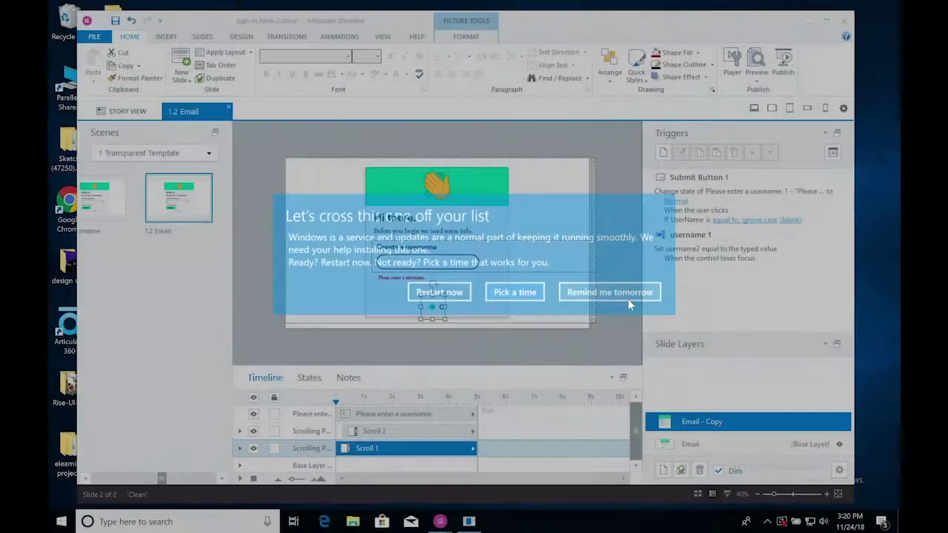
- Delete the 'Before you begin' text, hand picture, card picture and SUBMIT button from Scroll 1 on the Email - Copy layer
left_click(240, 448)
scroll(636, 418, "down", 3)
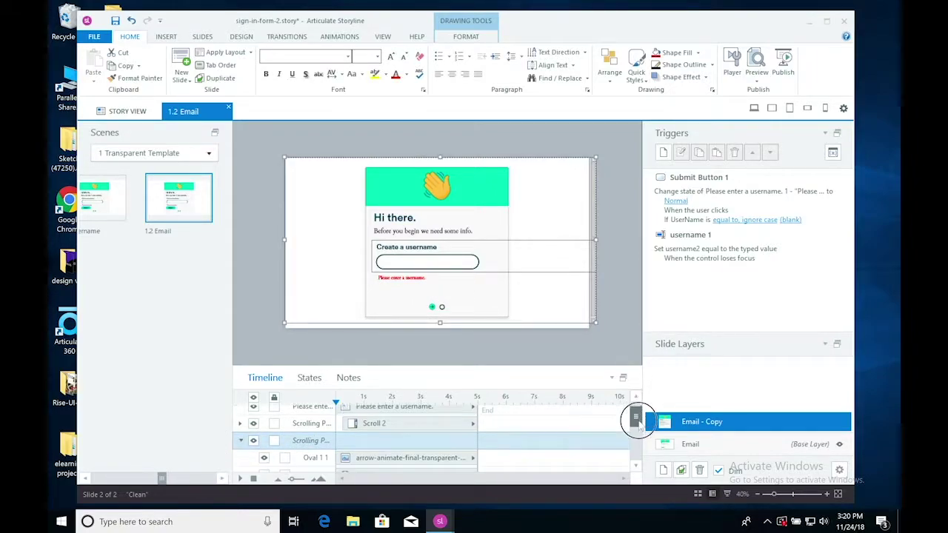
left_click(444, 440)
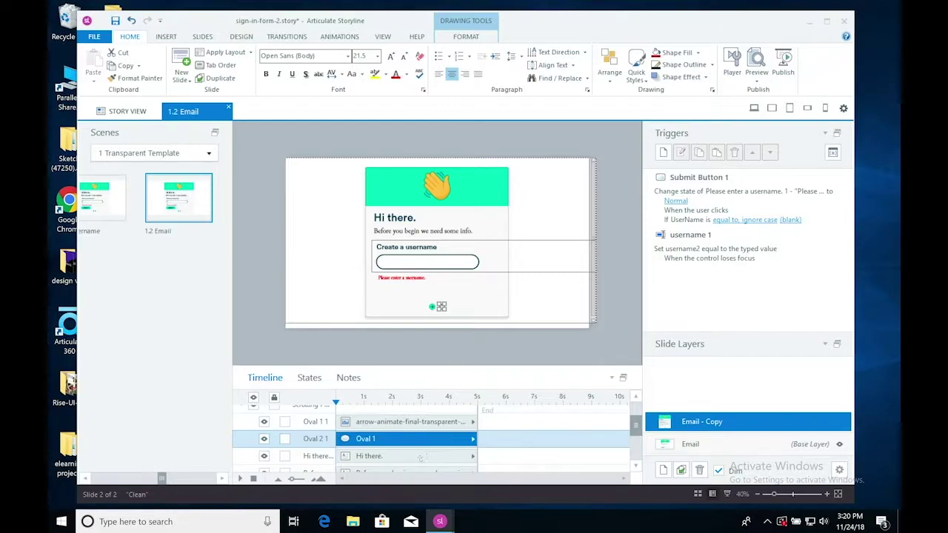
left_click(419, 457)
left_click_drag(635, 426, 634, 445)
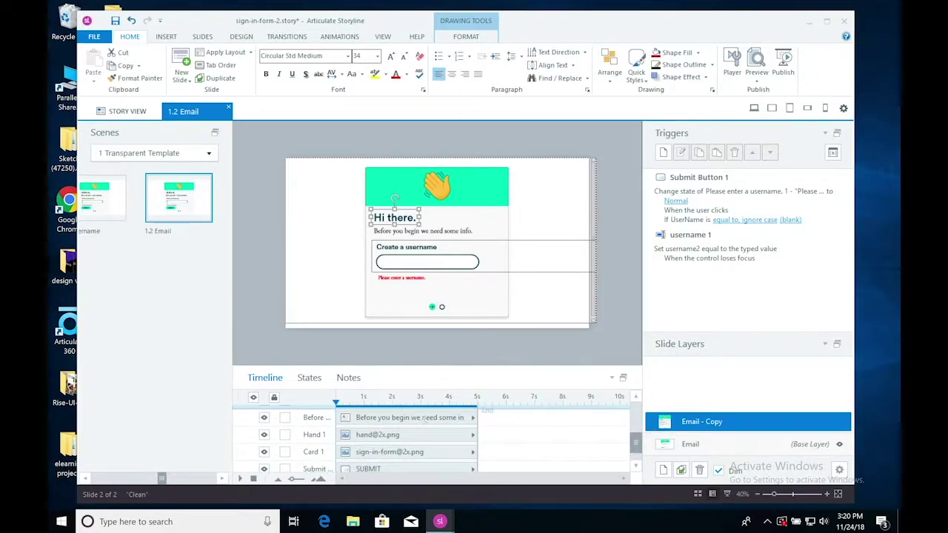
left_click(423, 417)
left_click(408, 435)
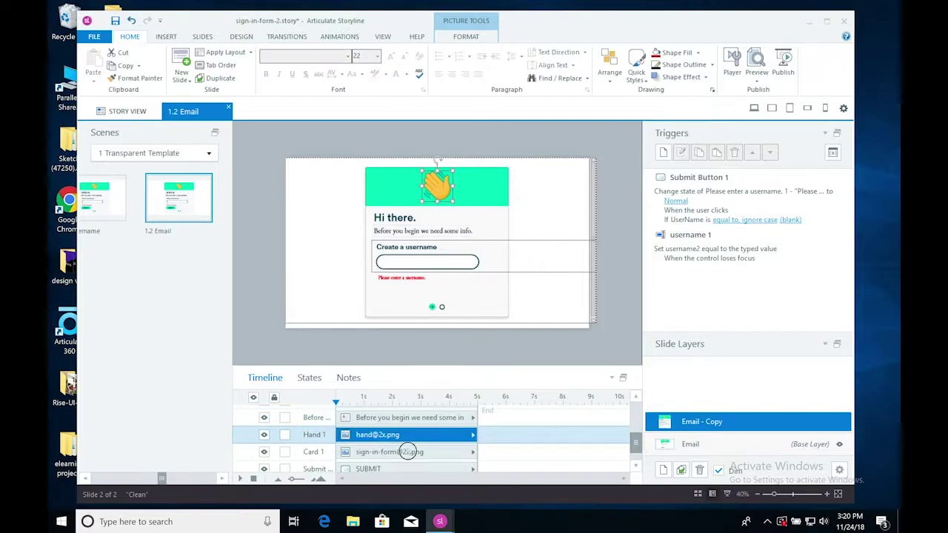
left_click(408, 451)
left_click_drag(634, 442, 634, 459)
left_click(425, 446)
scroll(635, 449, "up", 1)
left_click(415, 443, "ctrl")
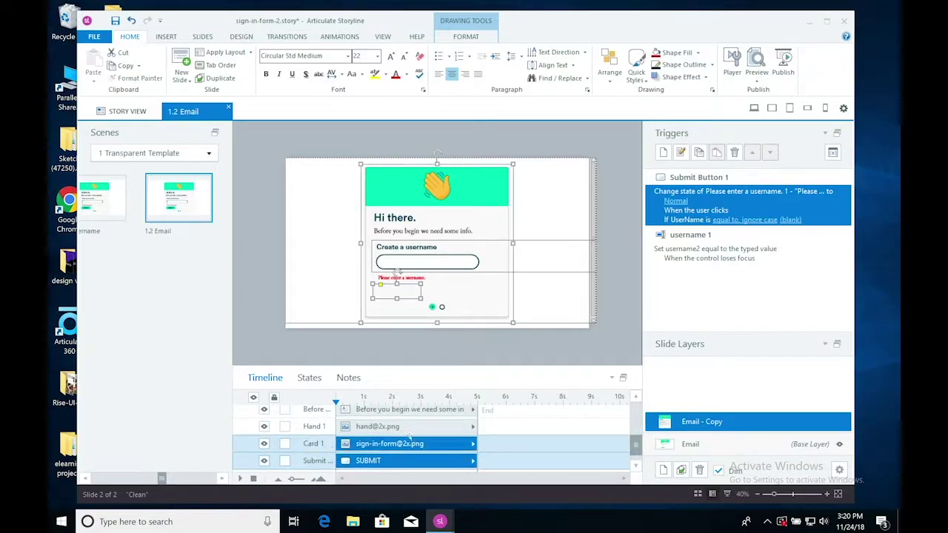
left_click(406, 427, "ctrl")
left_click(406, 410, "ctrl")
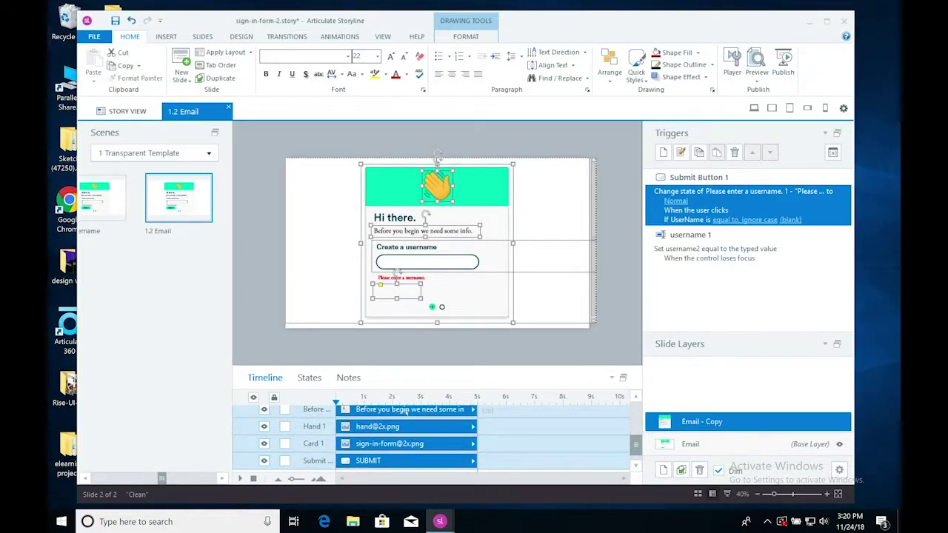
key("Delete")
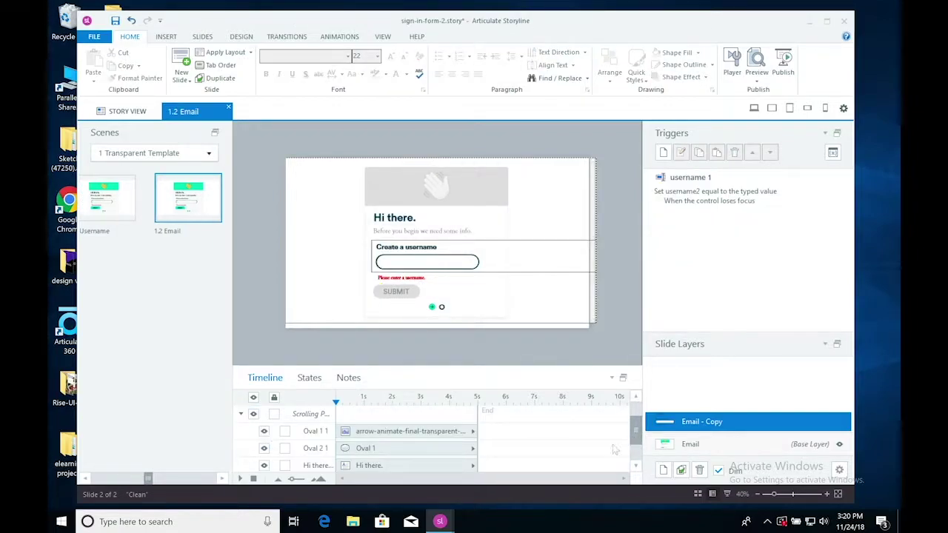
- Delete the 'Hi there.' heading, the 'Please enter a username.' message and the Scroll 2 panel from the Email - Copy layer
left_click(445, 466)
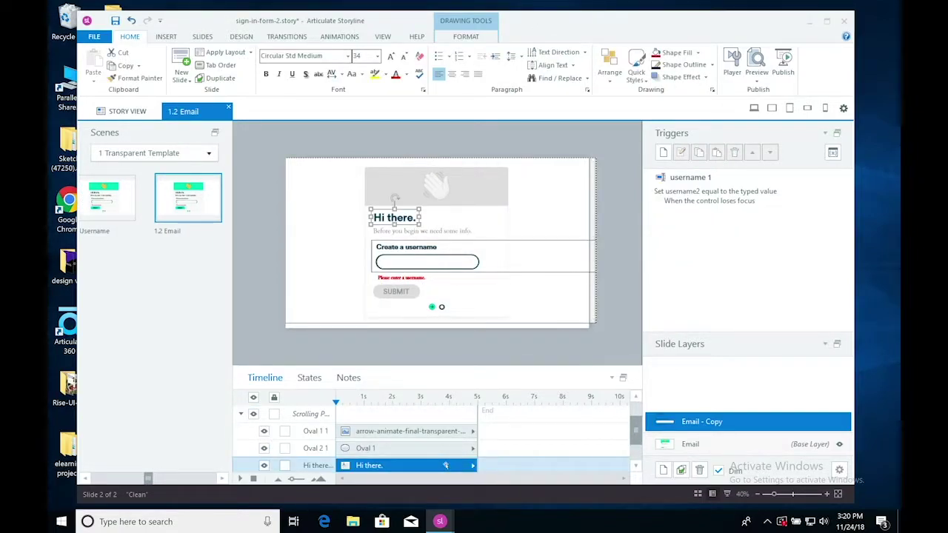
key("Delete")
left_click(634, 419)
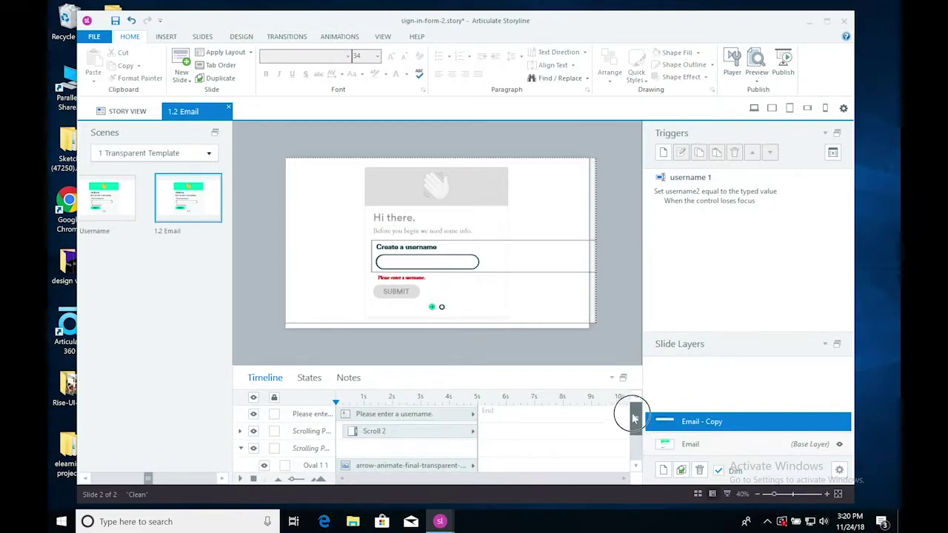
left_click(420, 415)
left_click(406, 431, "ctrl")
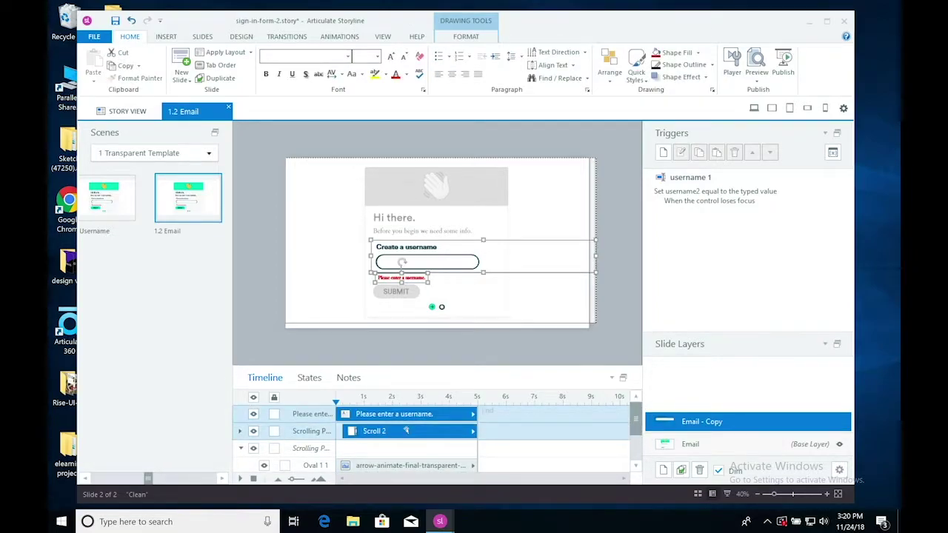
key("Delete")
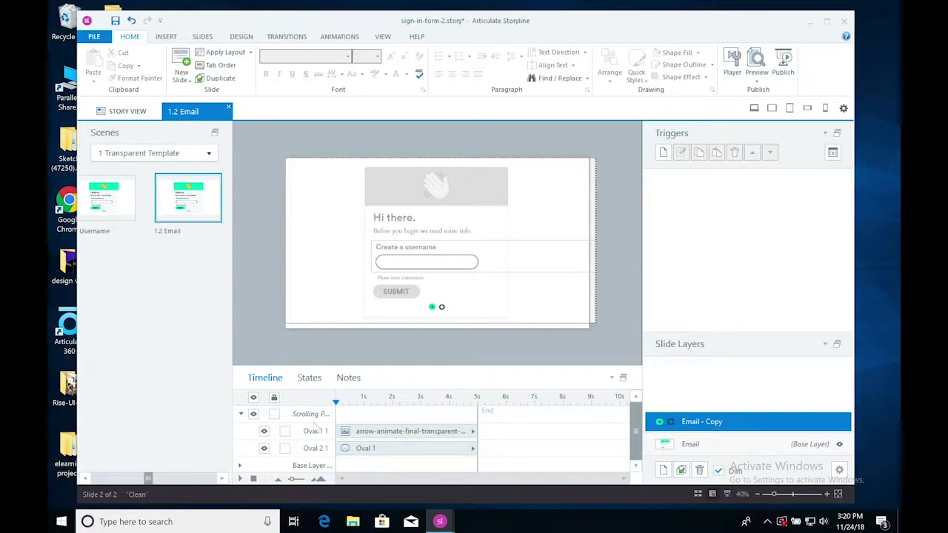
left_click(242, 416)
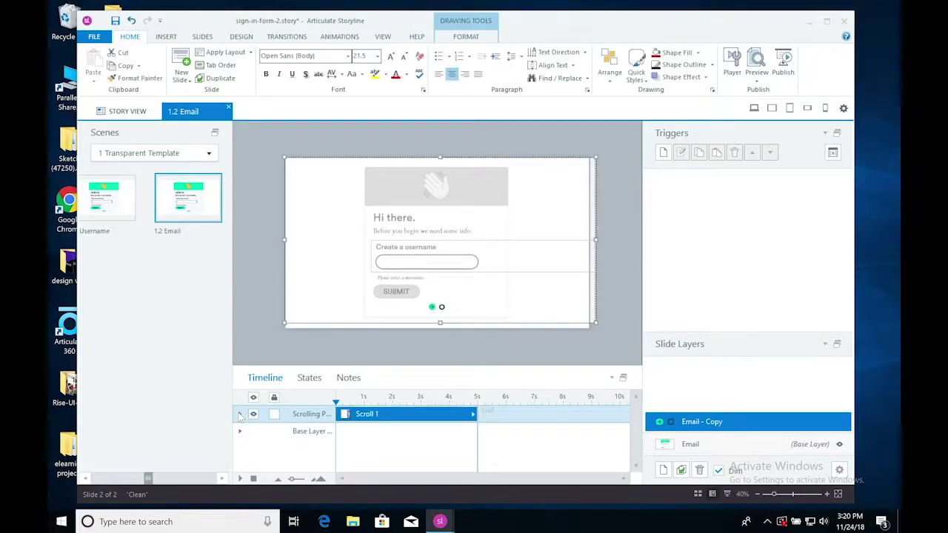
- Return to the Email base layer, expand the Scroll 2 panel's objects and select the 'Create a username' label
left_click(734, 448)
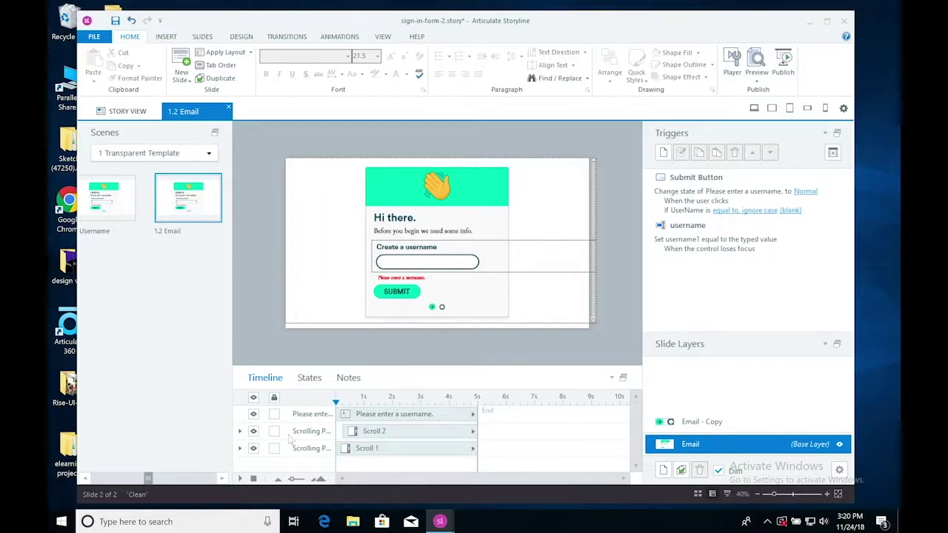
left_click(240, 431)
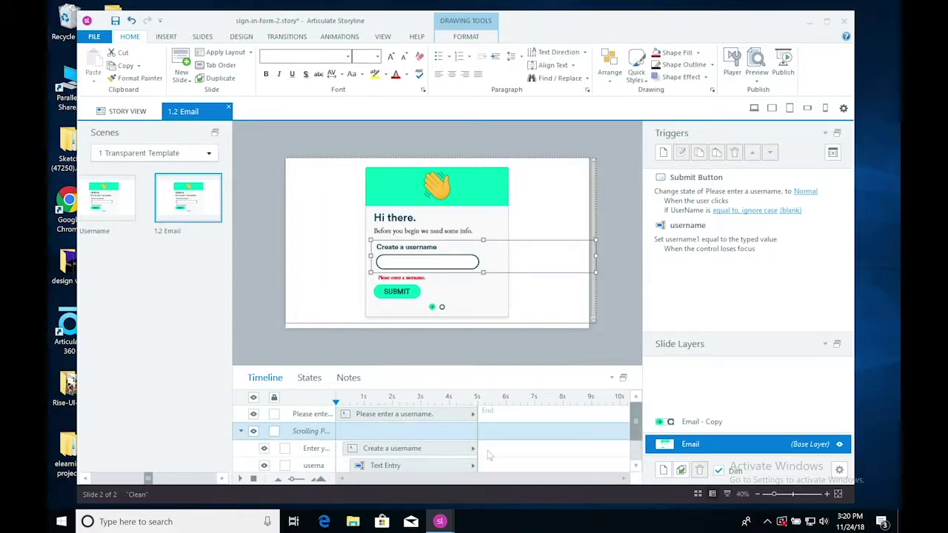
scroll(634, 426, "down", 1)
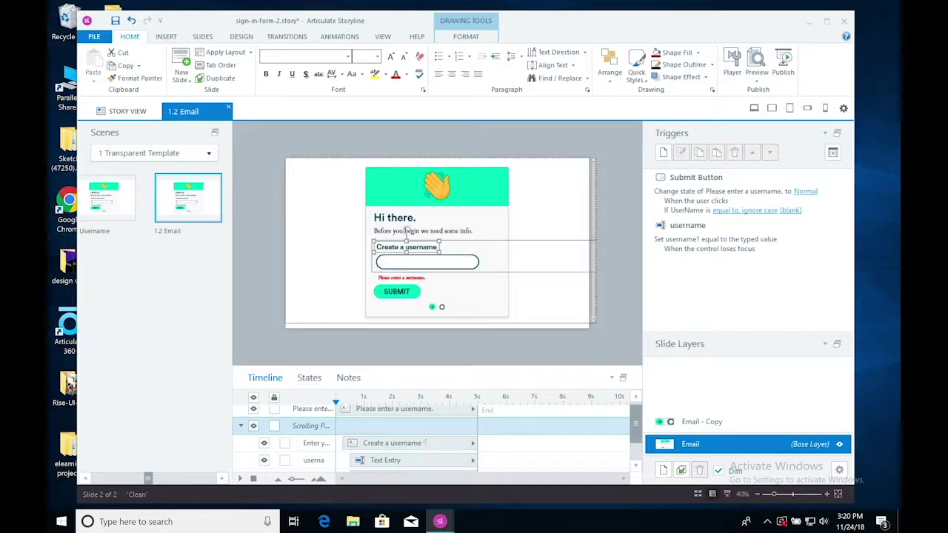
left_click(425, 443)
left_click(400, 460)
left_click(400, 443)
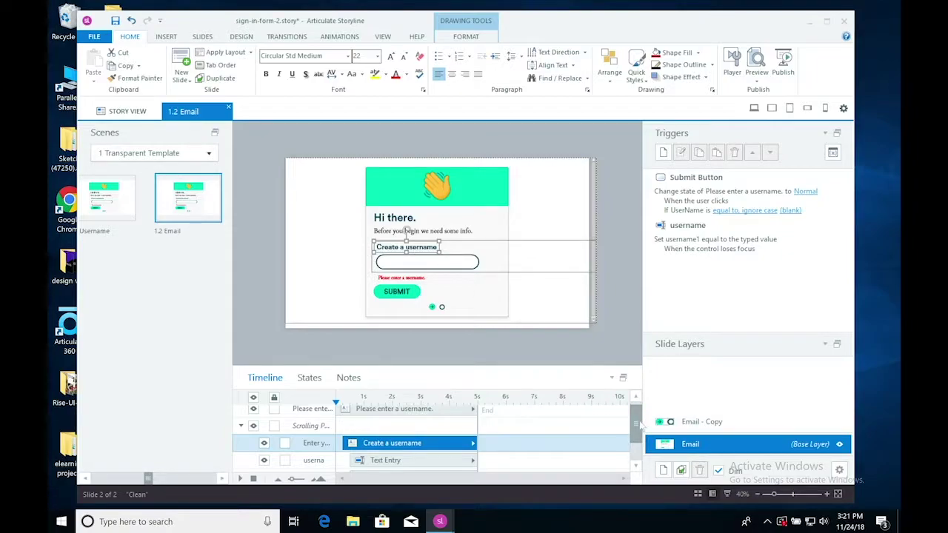
- Set the entrance animation of all objects in the Scroll 1 panel to None, and collapse the Scroll 2 group in the timeline
left_click(436, 410)
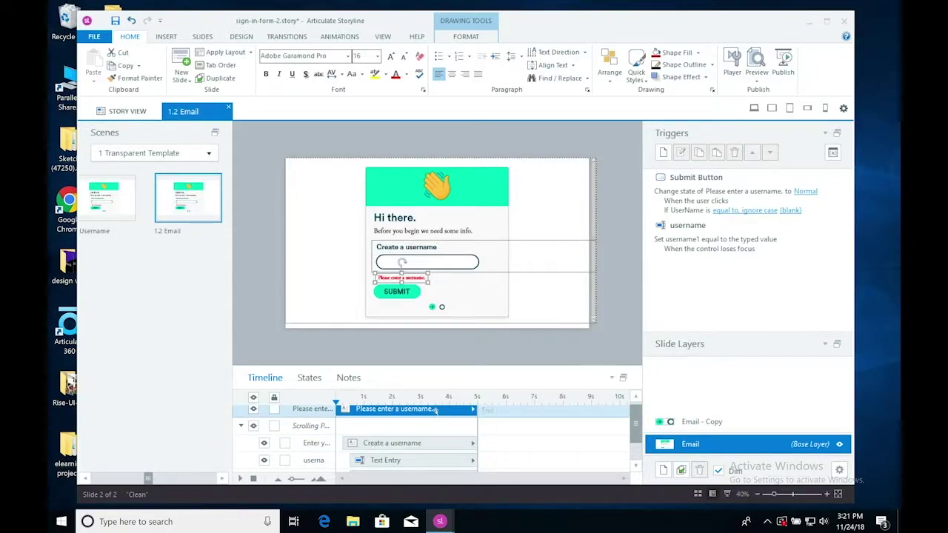
left_click_drag(632, 420, 635, 445)
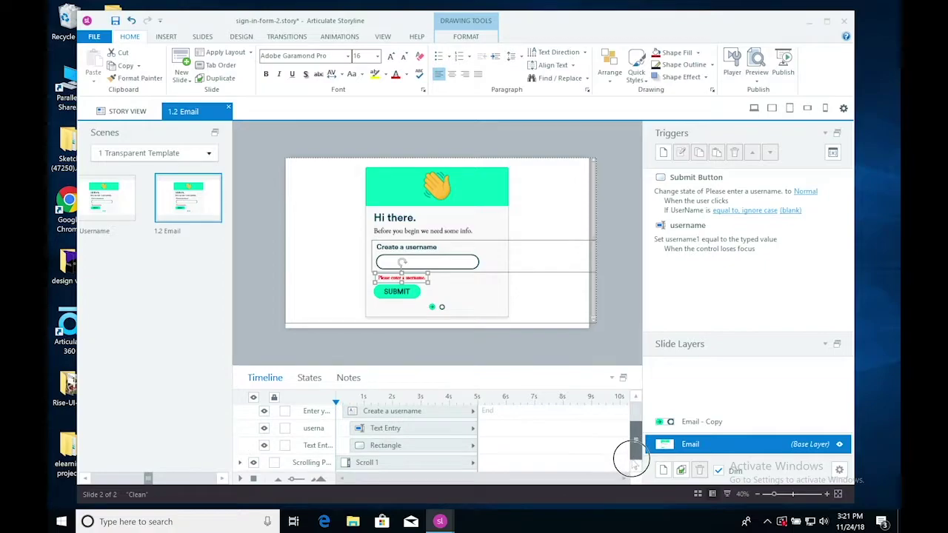
left_click(429, 464)
left_click(241, 462)
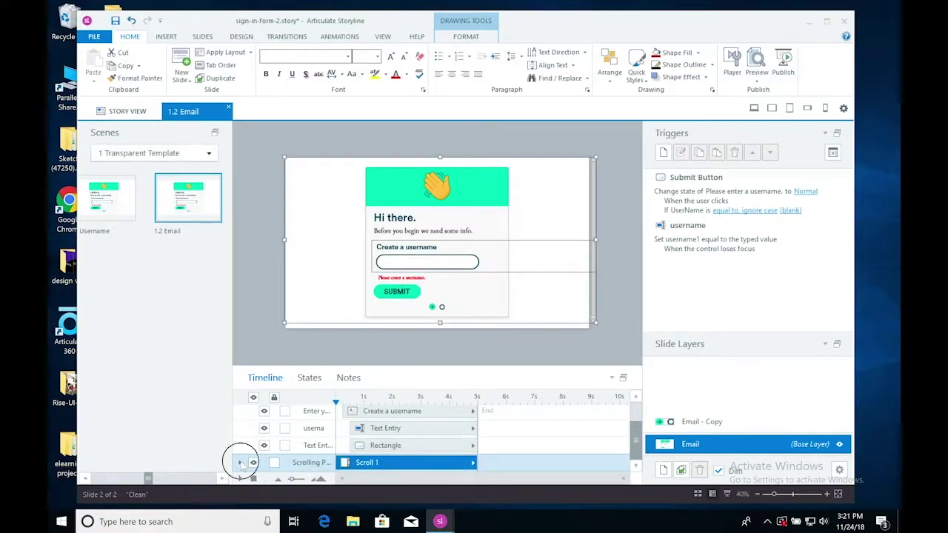
mouse_move(635, 420)
left_mouse_down()
mouse_move(631, 449)
mouse_move(635, 436)
left_mouse_up()
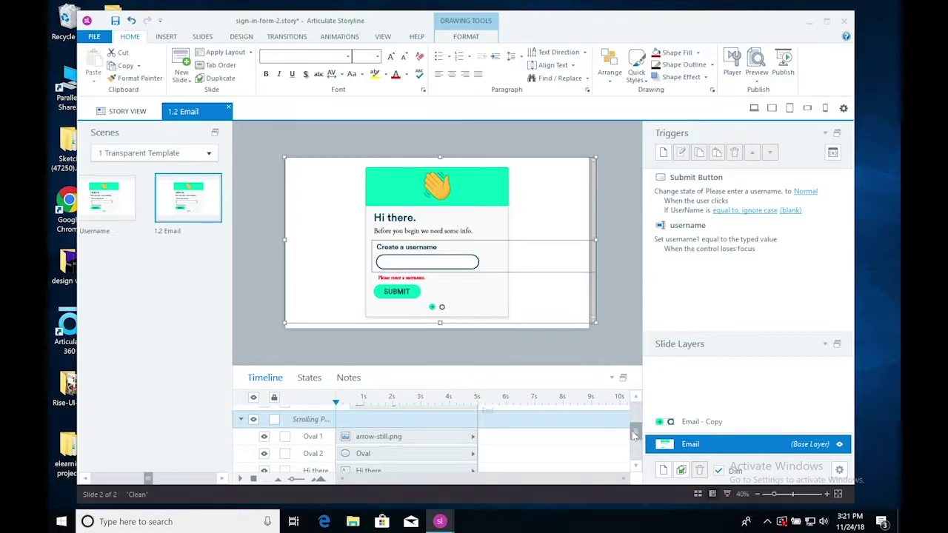
left_click(444, 437)
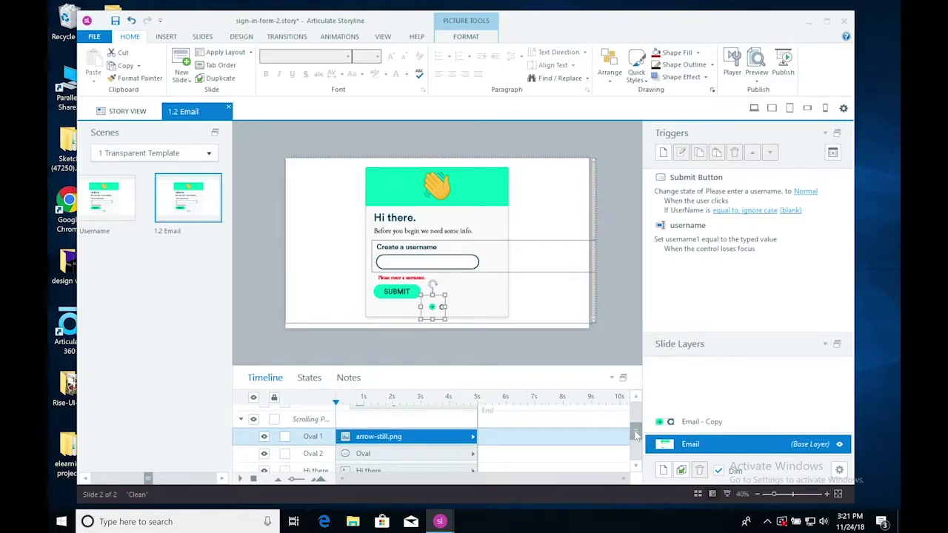
left_click_drag(635, 436, 635, 481)
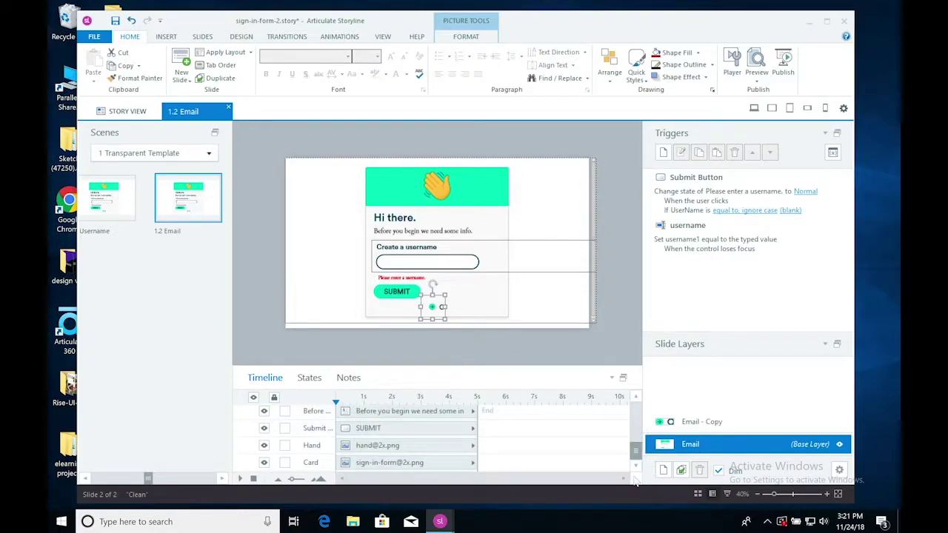
left_click(434, 464, "shift")
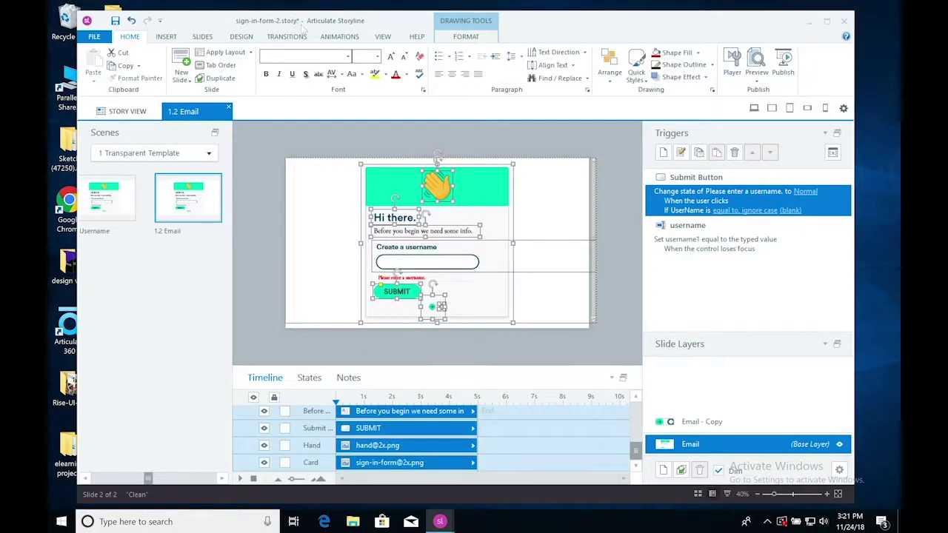
left_click(326, 36)
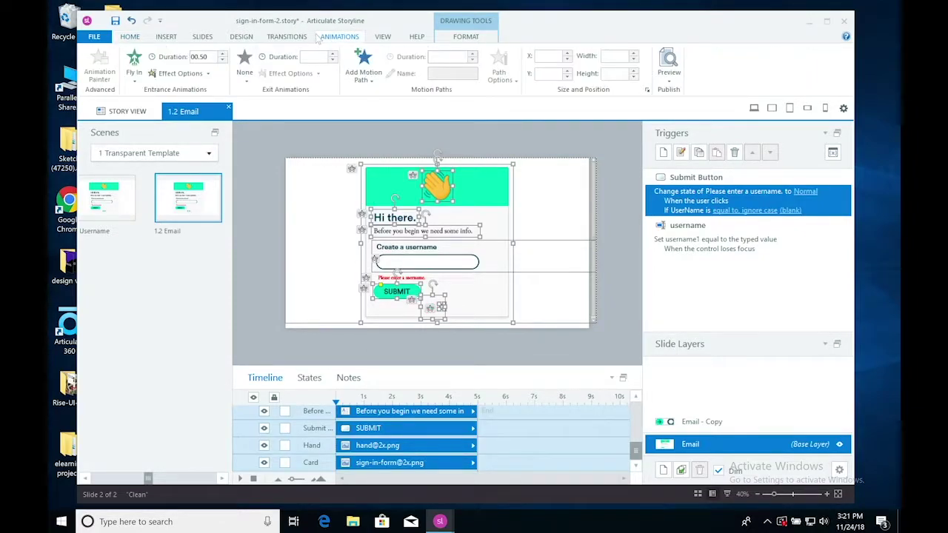
left_click(134, 78)
left_click(152, 104)
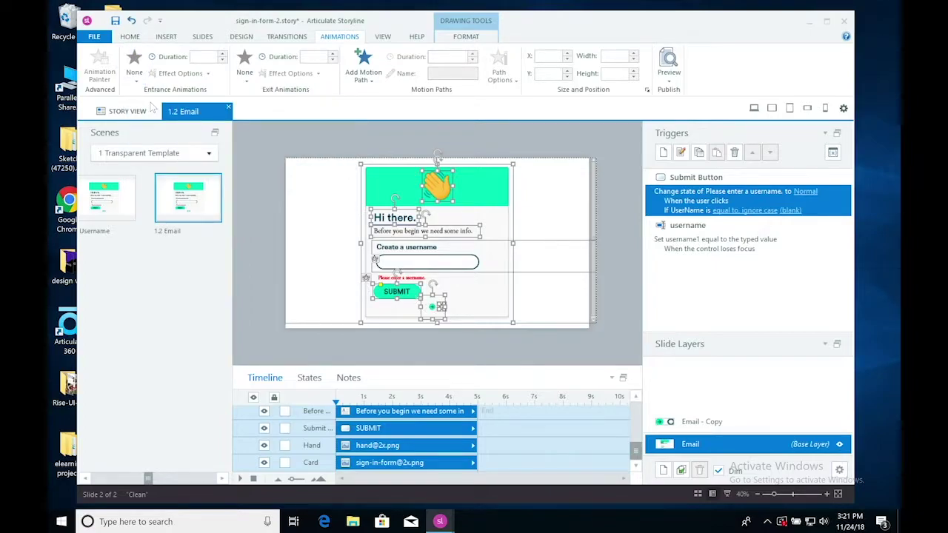
left_click_drag(634, 452, 631, 419)
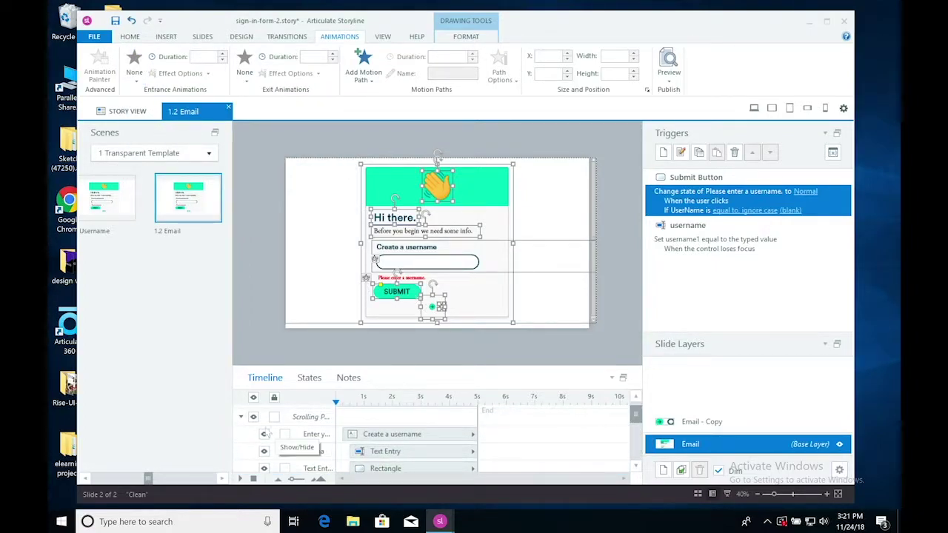
left_click(241, 418)
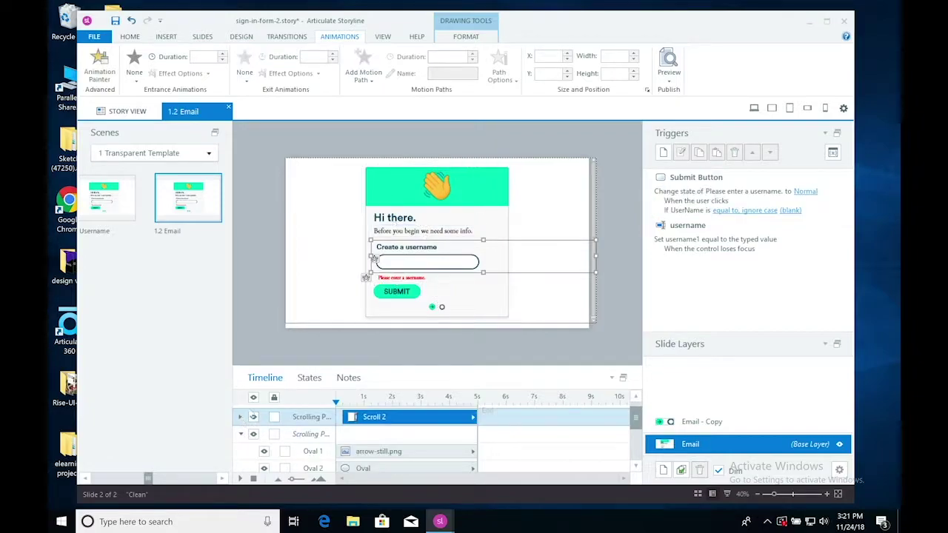
- Change the "Create a username" label above the entry field to "Enter your email address"
left_click(424, 249)
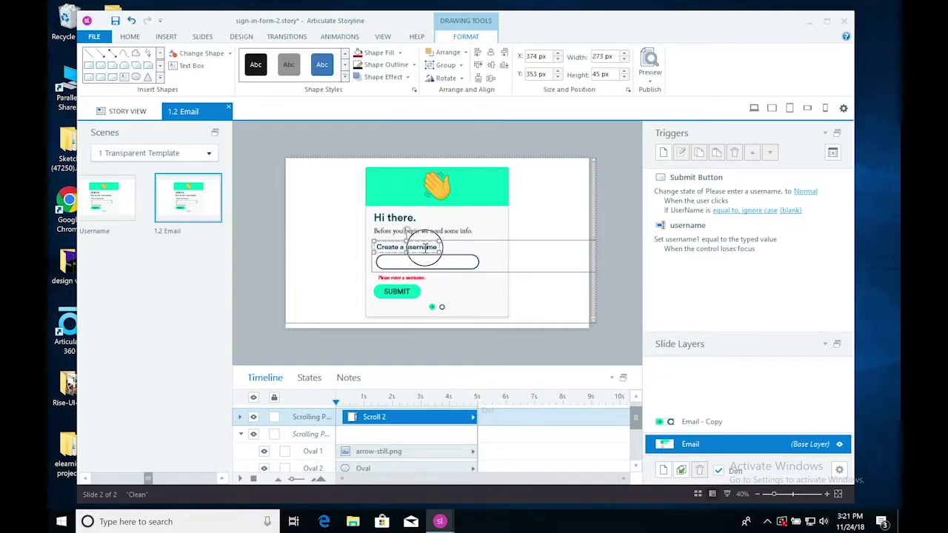
double_click(424, 249)
type("Ente")
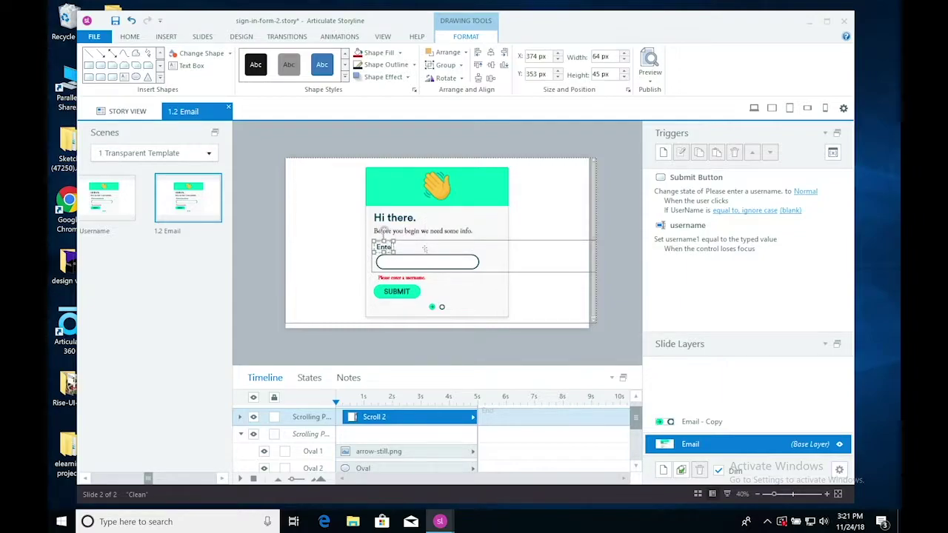
type("r your email")
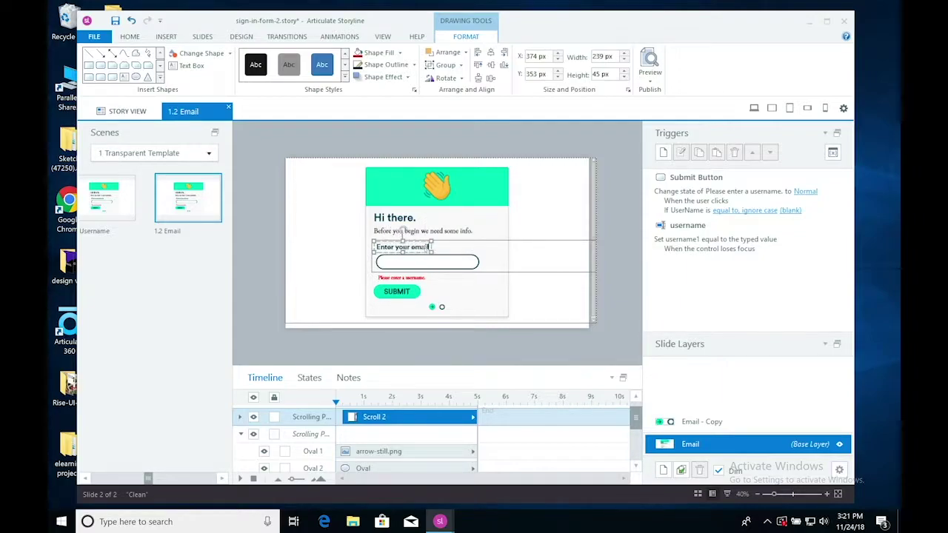
type(" address")
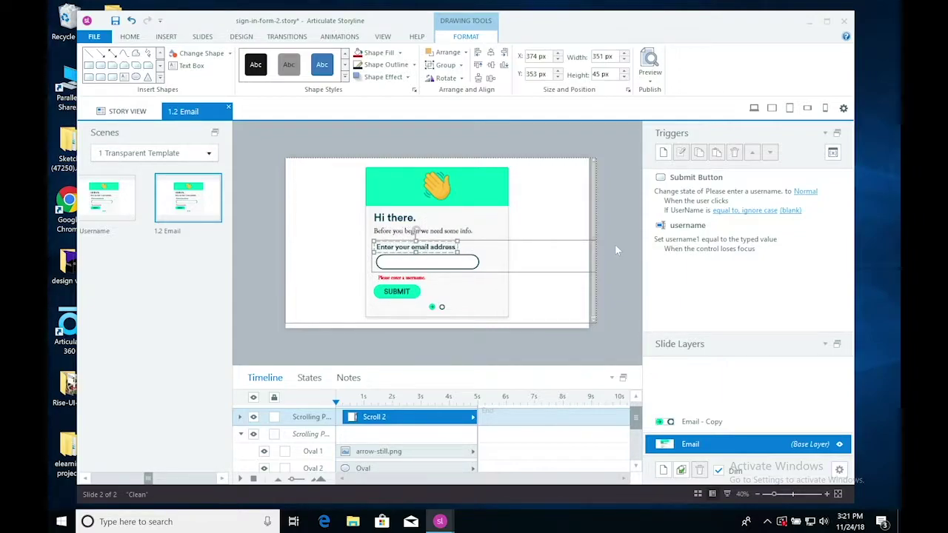
- Review the Username slide, the Email - Copy layer and the progress markers on the Email slide's base layer
left_click(118, 207)
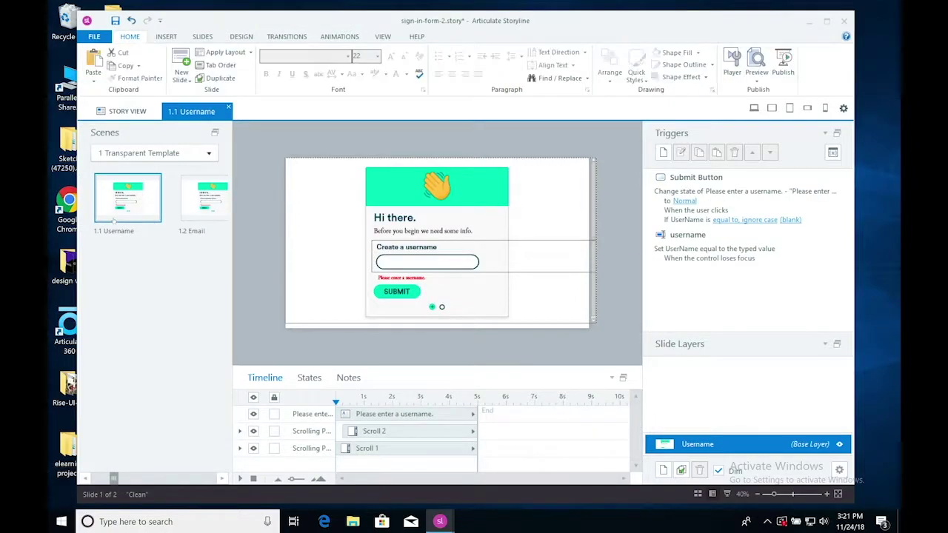
left_click(199, 216)
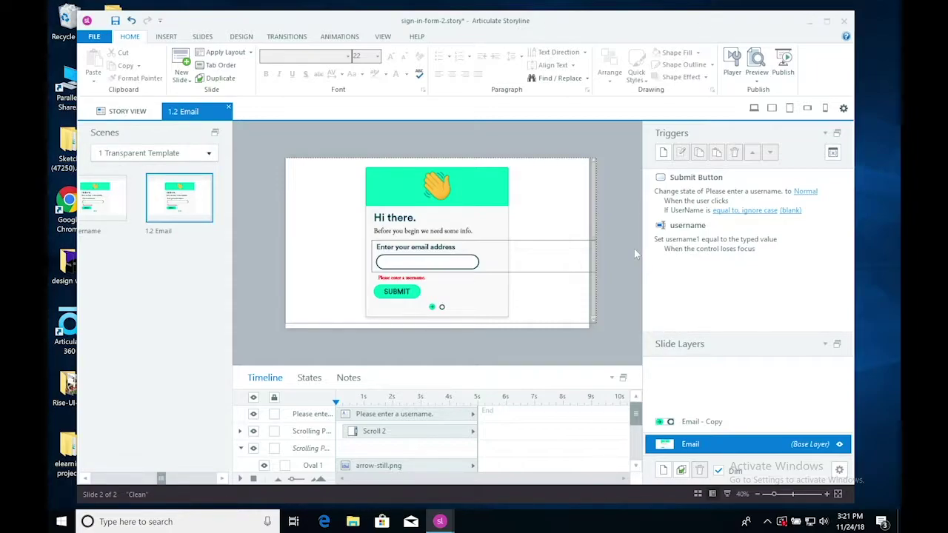
left_click(778, 424)
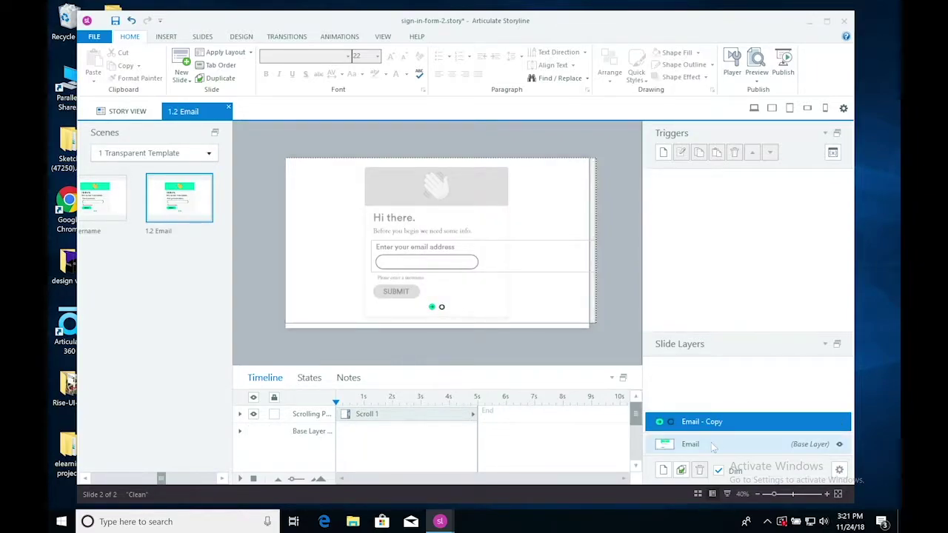
left_click(715, 445)
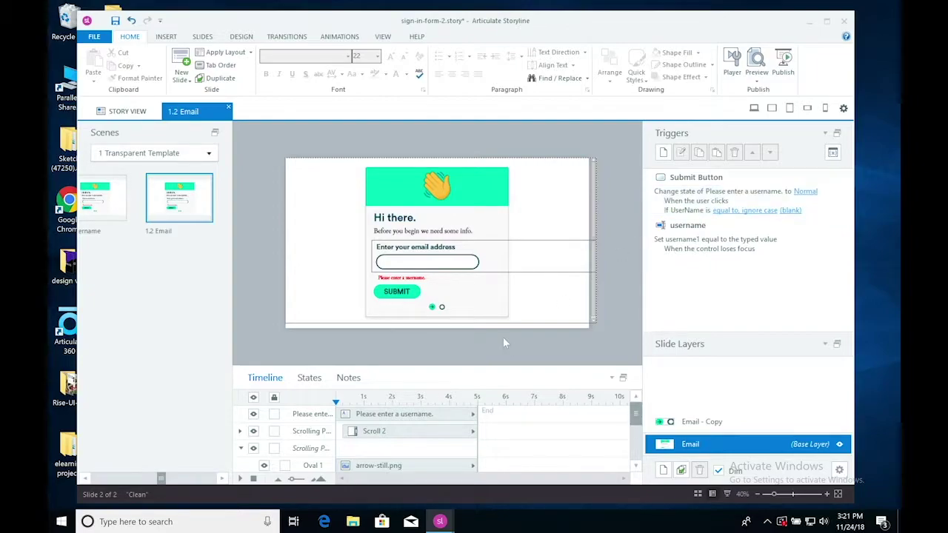
left_click(433, 306)
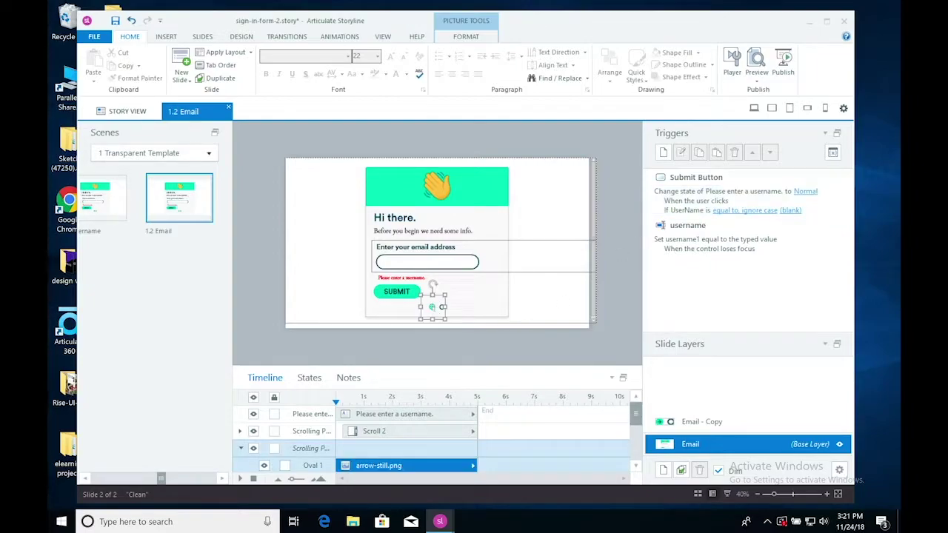
left_click(604, 321)
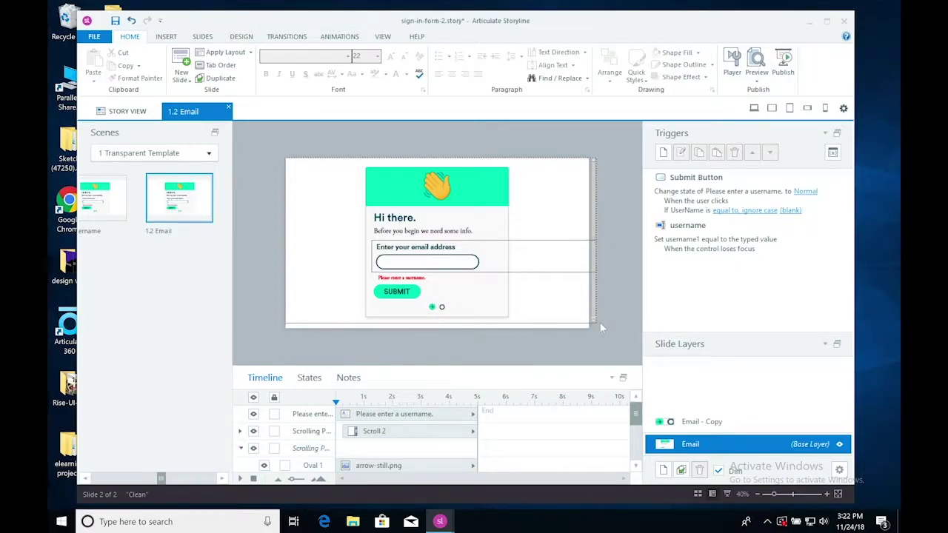
- Duplicate the green arrow progress marker and position the copy exactly over the hollow second circle
left_click(437, 310)
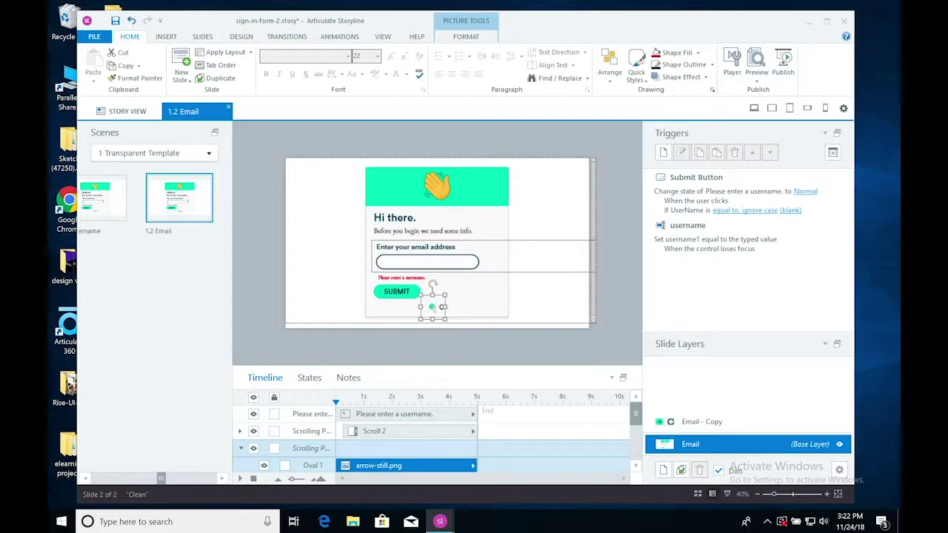
left_click(827, 493)
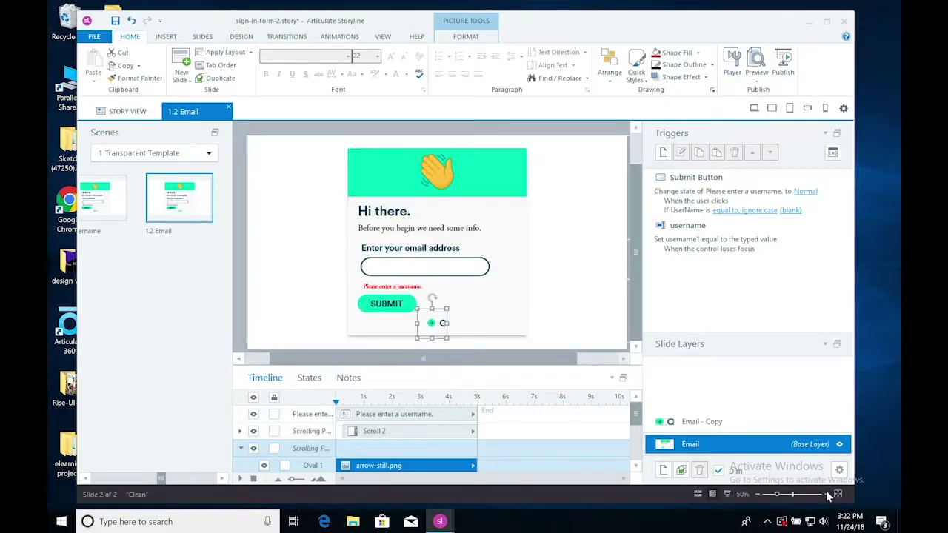
key("ctrl+c")
key("ctrl+v")
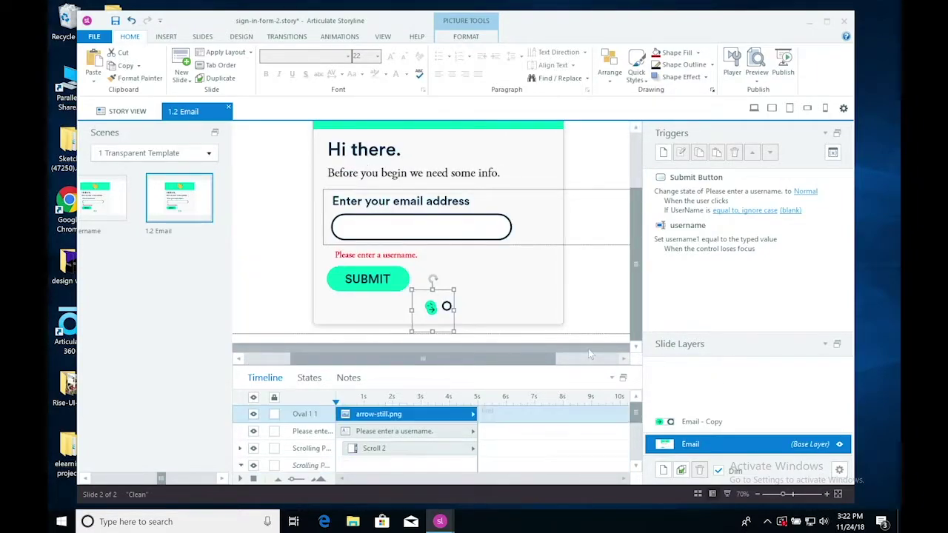
left_click_drag(445, 307, 446, 307)
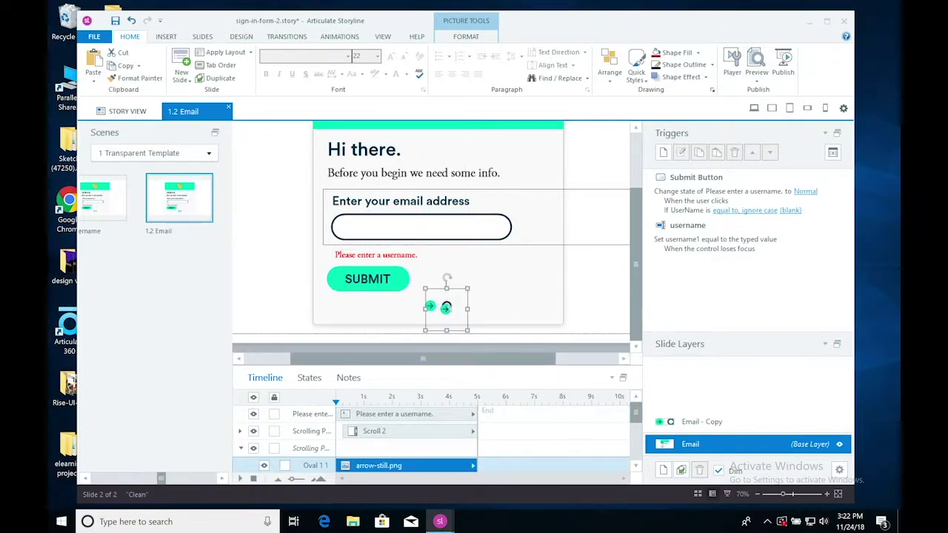
key("Up")
key("Up")
key("Up")
key("Up")
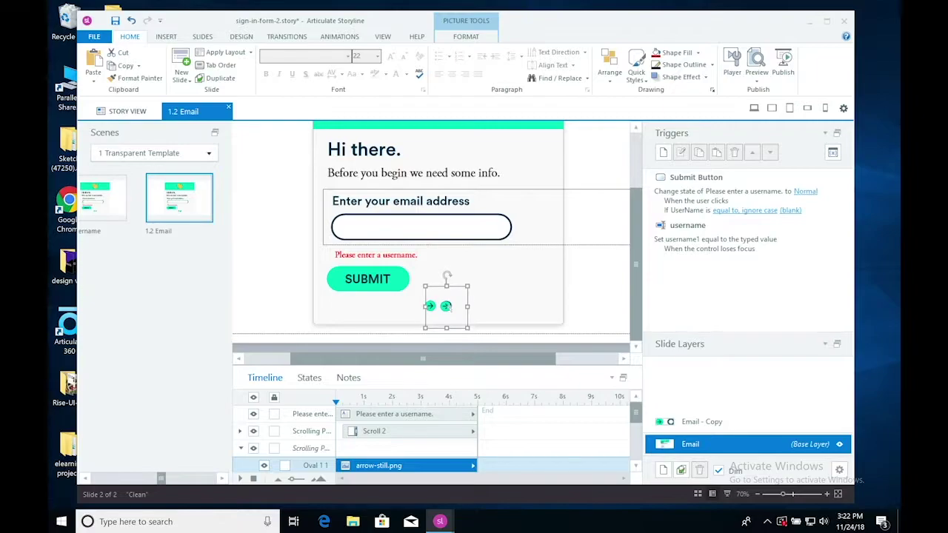
key("Right")
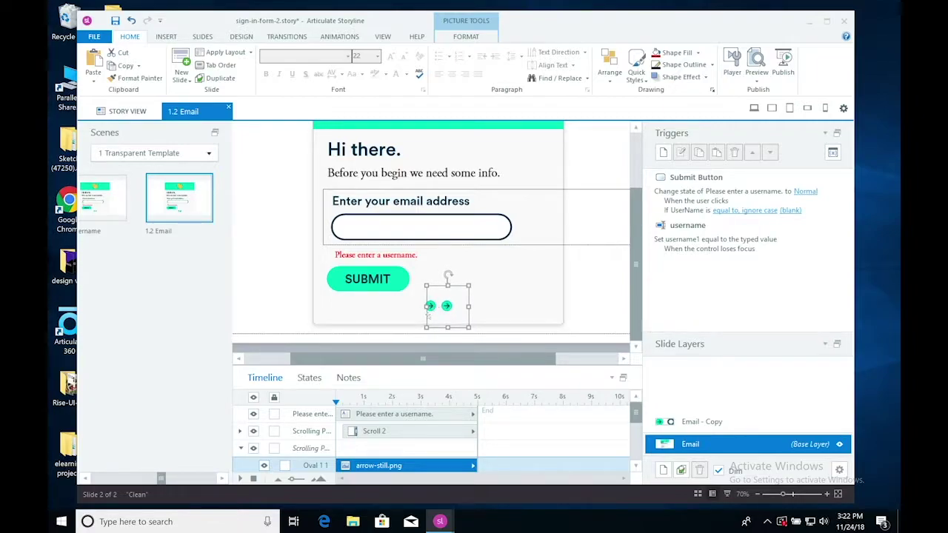
- Left-align the hollow progress circle with the picture frame of the original arrow marker
left_click_drag(639, 414, 637, 426)
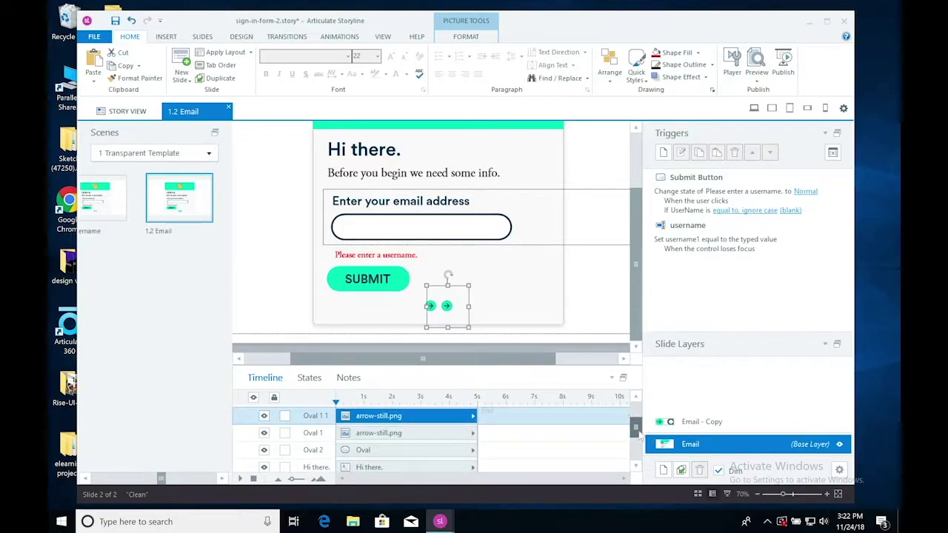
left_click(393, 452)
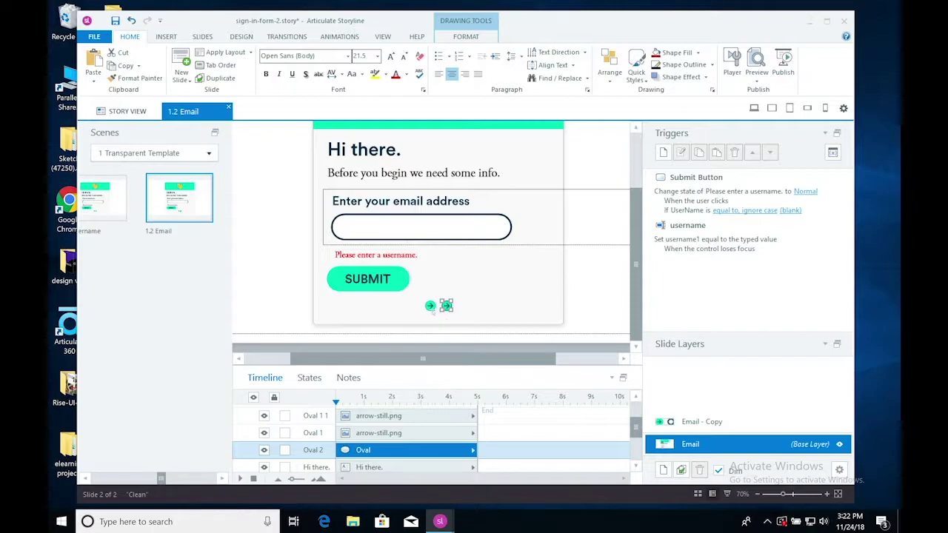
left_click(429, 306, "shift")
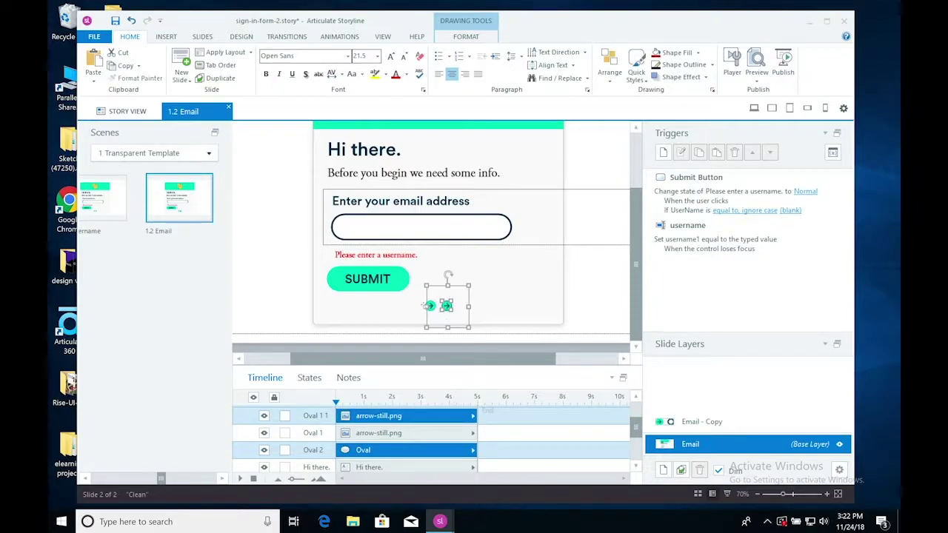
left_click(431, 307, "shift")
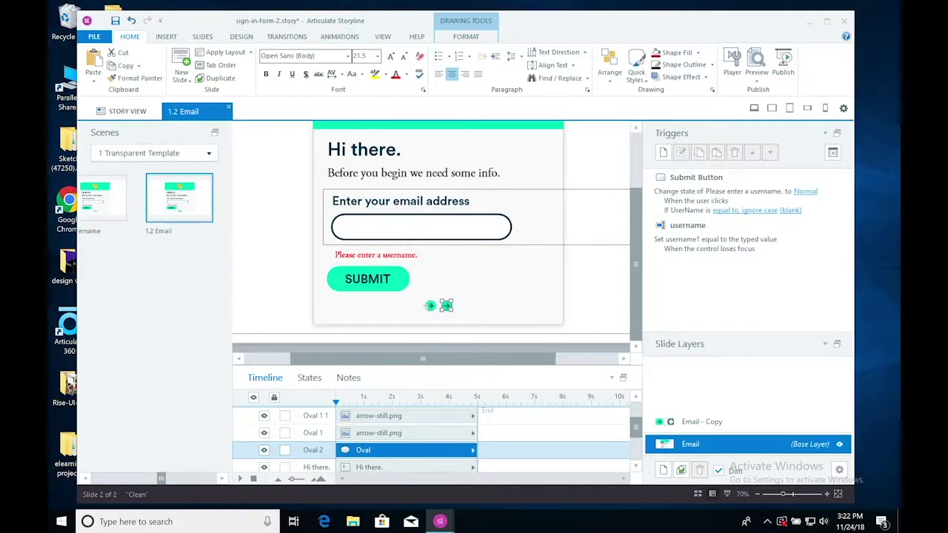
left_click(430, 306, "shift")
left_click(421, 306, "shift")
left_click(417, 306, "shift")
left_click(478, 39)
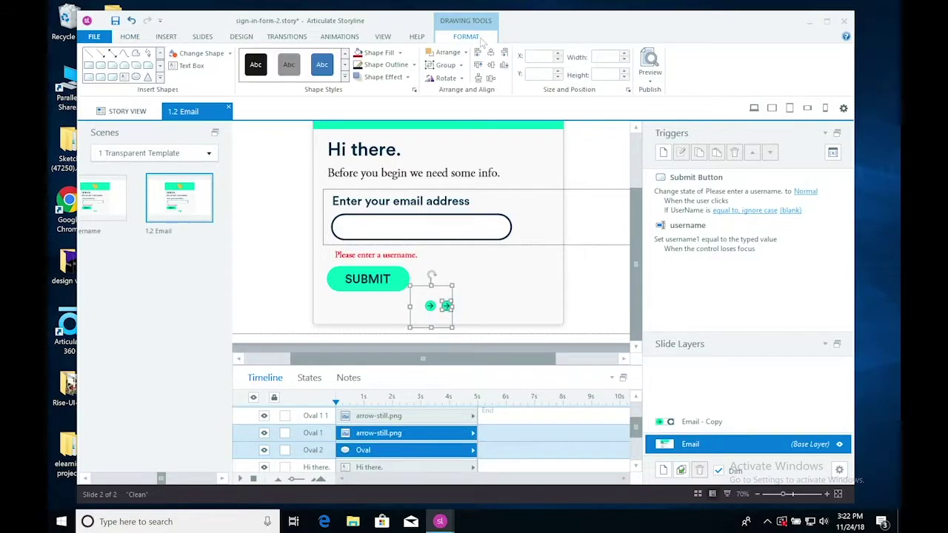
left_click(478, 53)
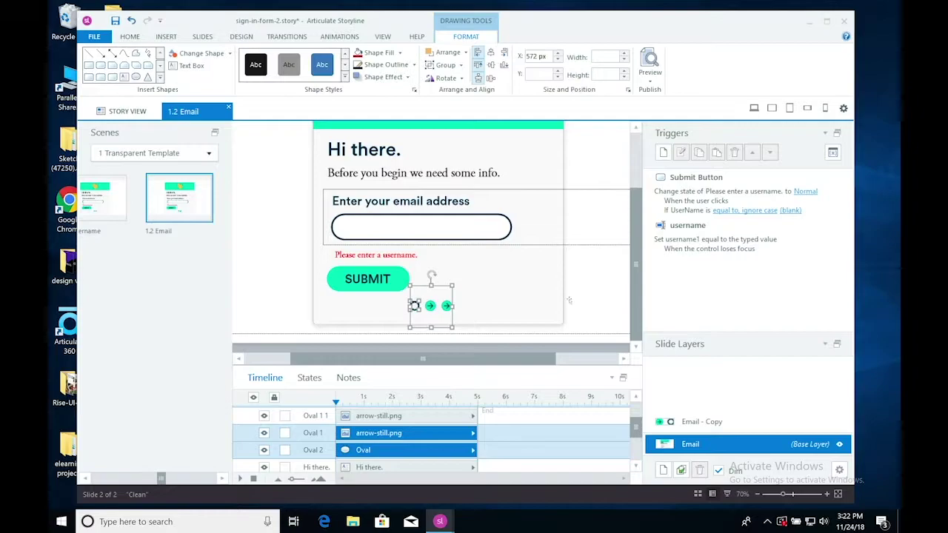
left_click(556, 343)
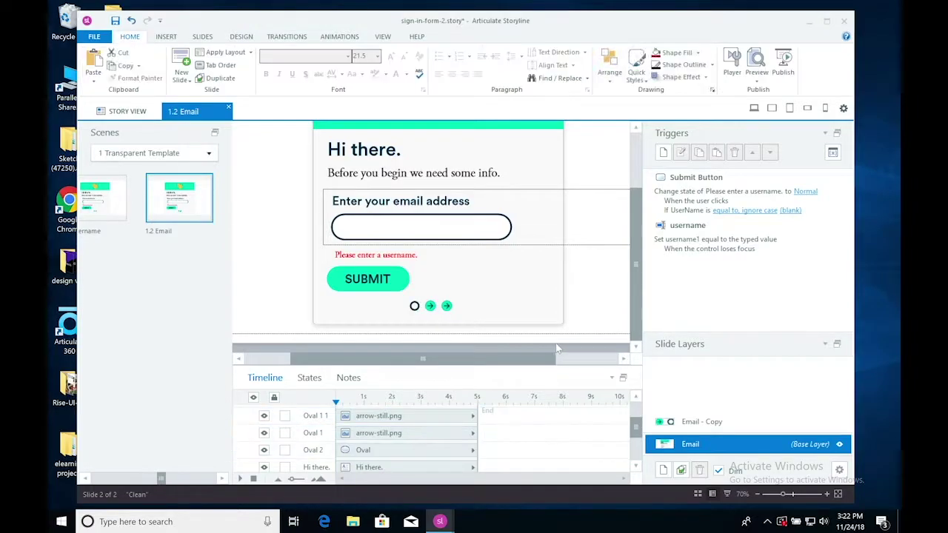
- Move the hollow progress circle above both arrow pictures in the Email slide's object stacking order
left_click(416, 307)
left_click(389, 416)
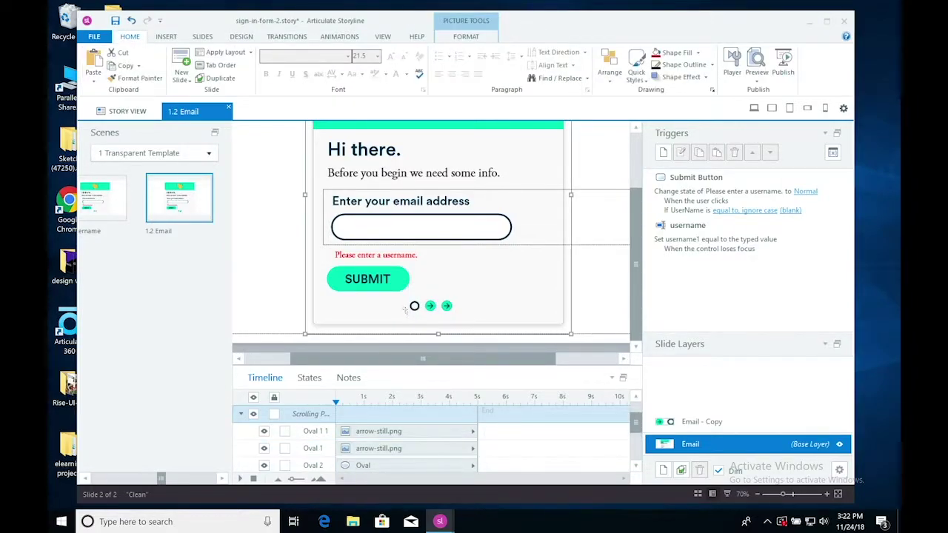
left_click_drag(364, 466, 367, 431)
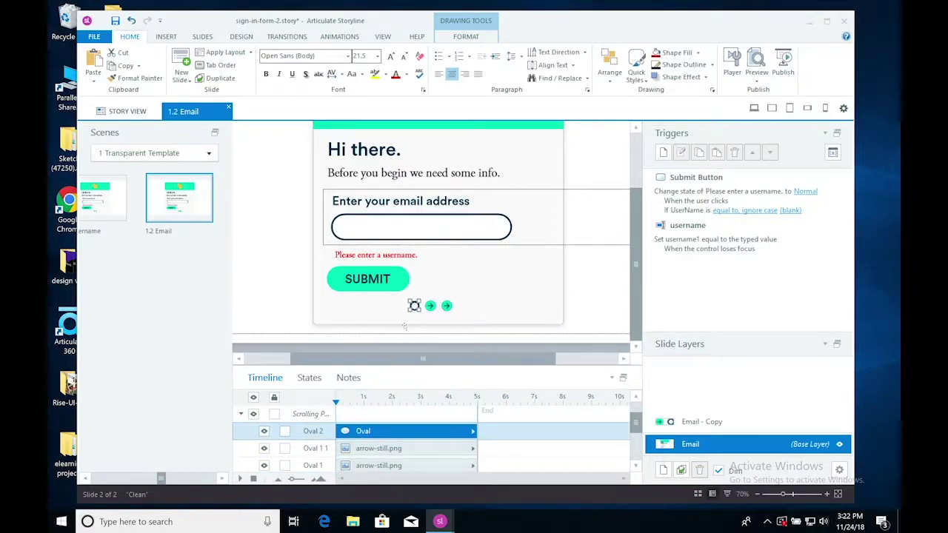
key("Right")
key("Right")
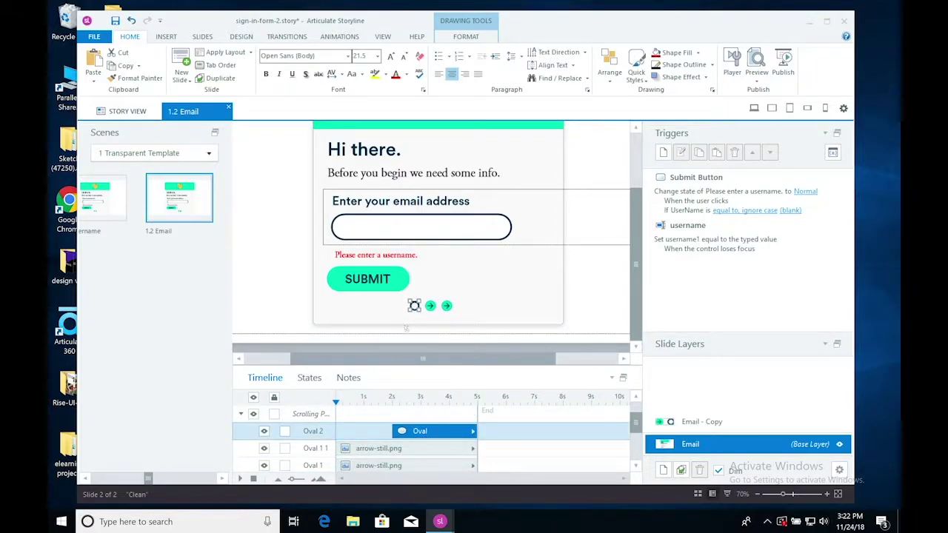
key("ctrl+z")
key("ctrl+z")
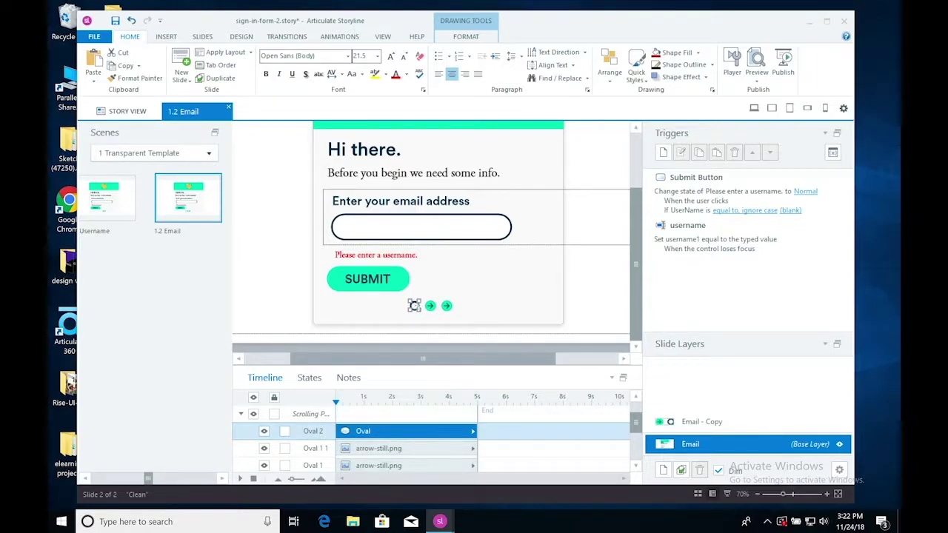
- Move the hollow circle exactly over the first arrow marker and fill it with the dark navy sampled from the "Hi there." heading
left_click_drag(415, 305, 430, 305)
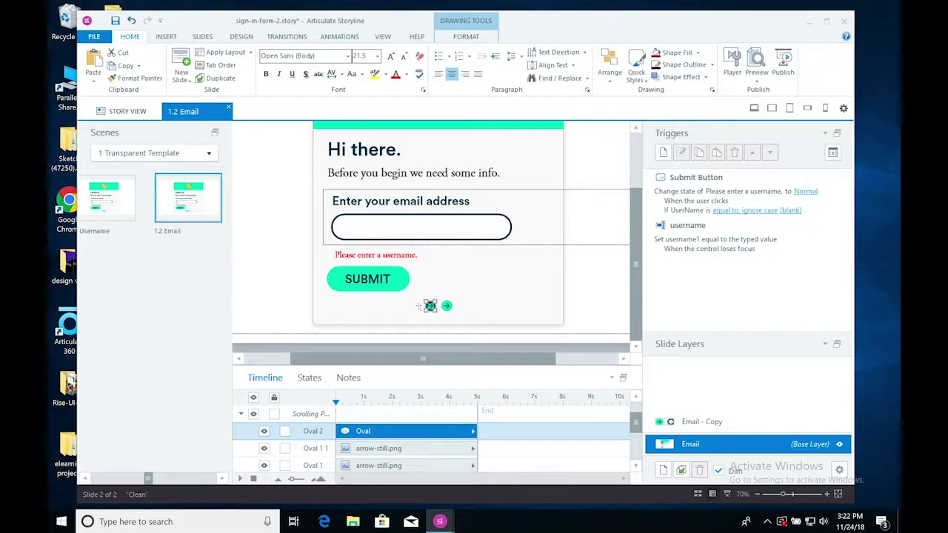
key("Left")
left_click(464, 37)
left_click(400, 54)
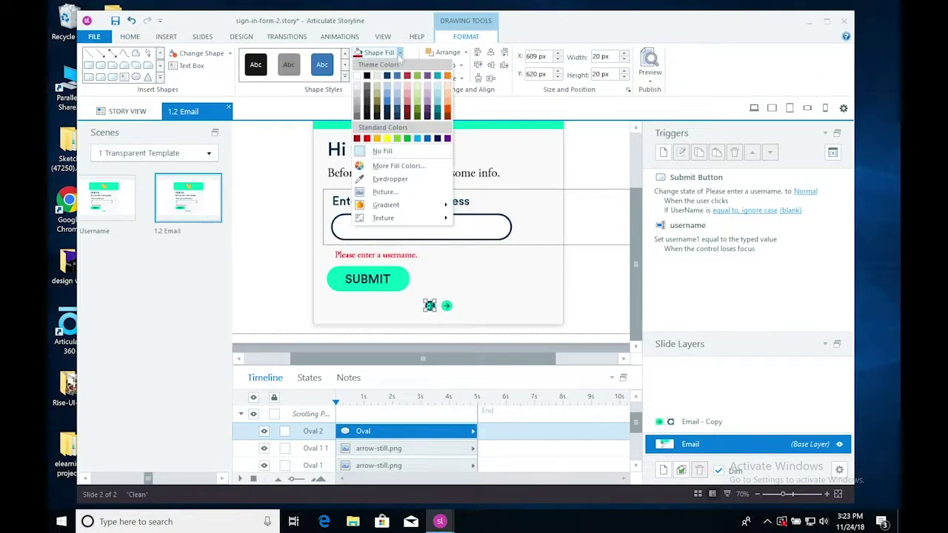
left_click(376, 180)
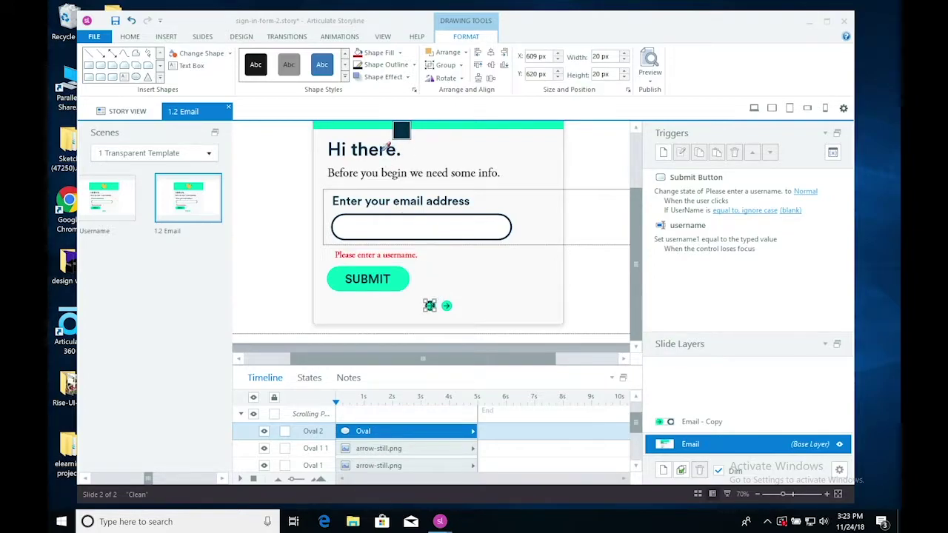
left_click(383, 148)
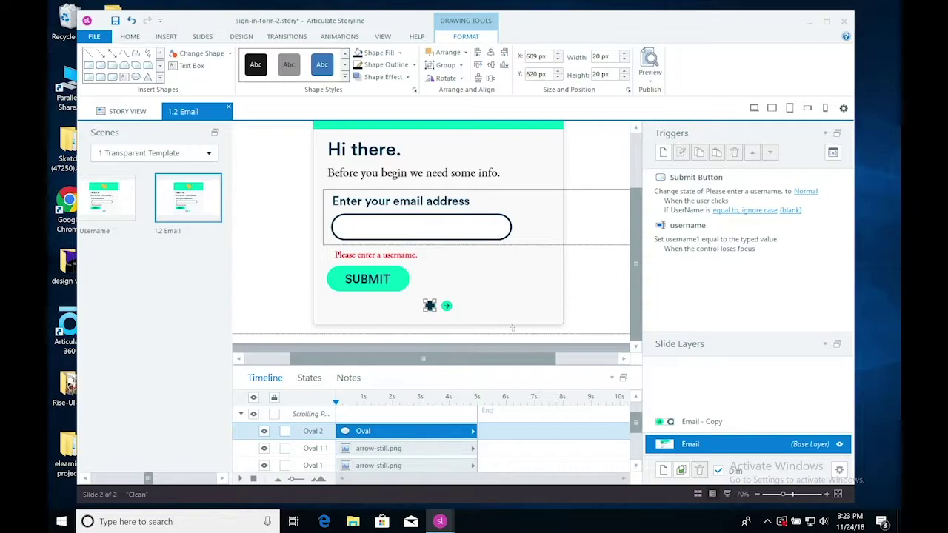
- Delete the arrow picture named Oval 1 that lies beneath the navy circle
left_click(378, 448)
left_click(380, 433)
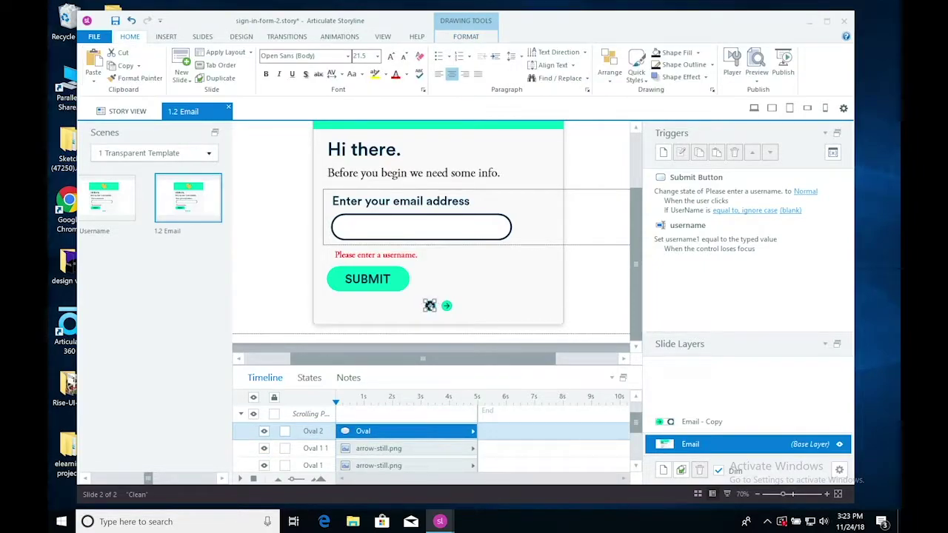
left_click(412, 326)
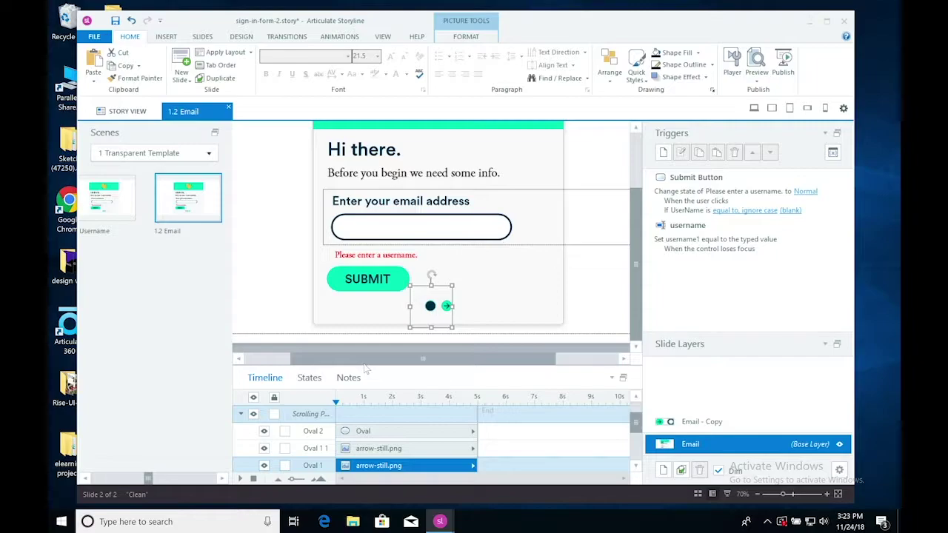
key("Delete")
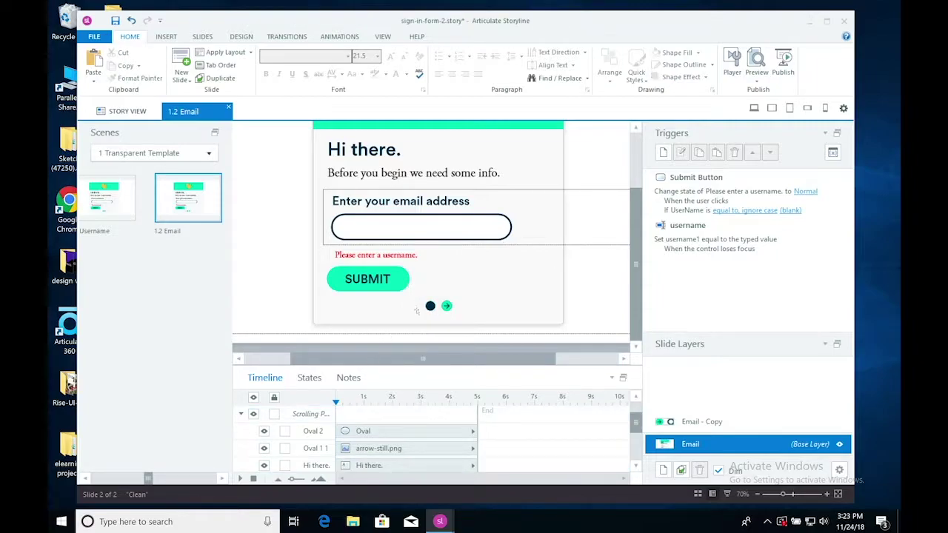
- Rename the navy progress circle as "Oval 1"
left_click(430, 306)
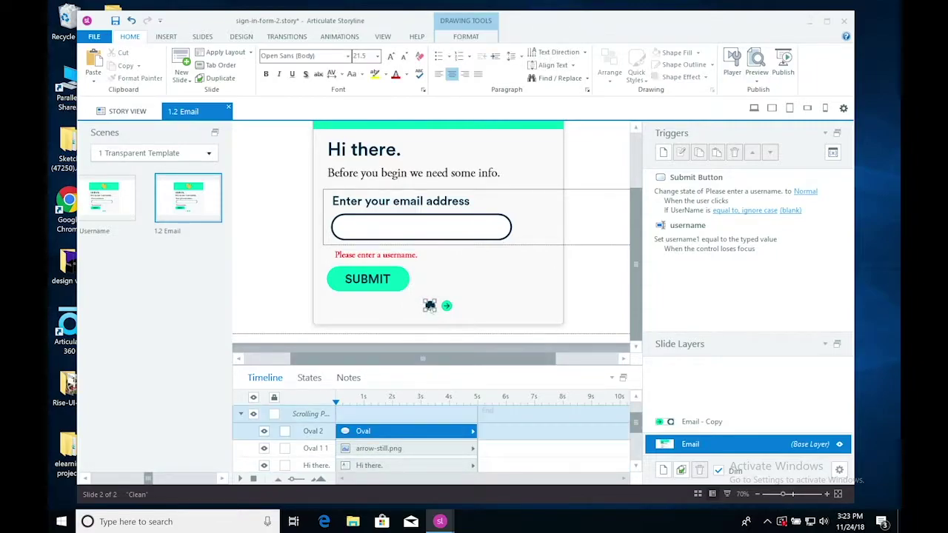
double_click(315, 431)
type("Oval 1")
key("Return")
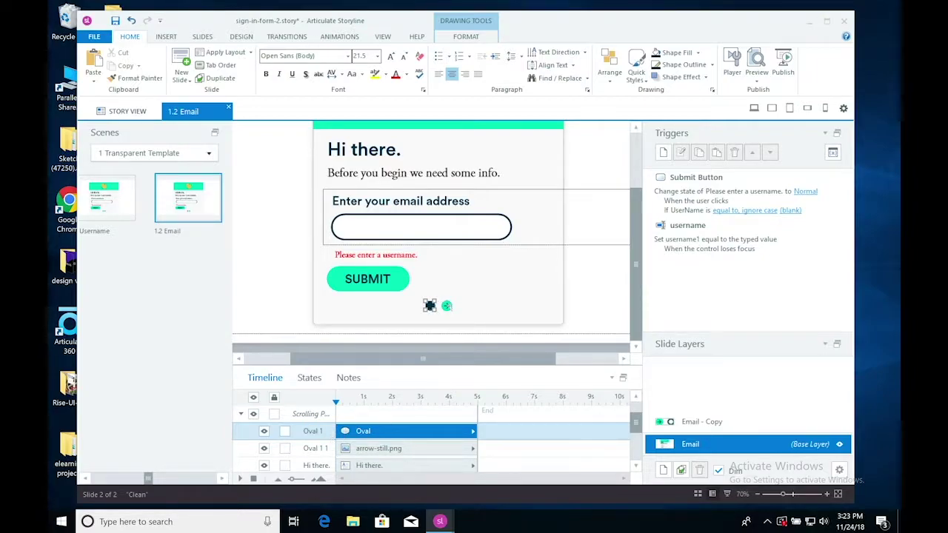
left_click(446, 306)
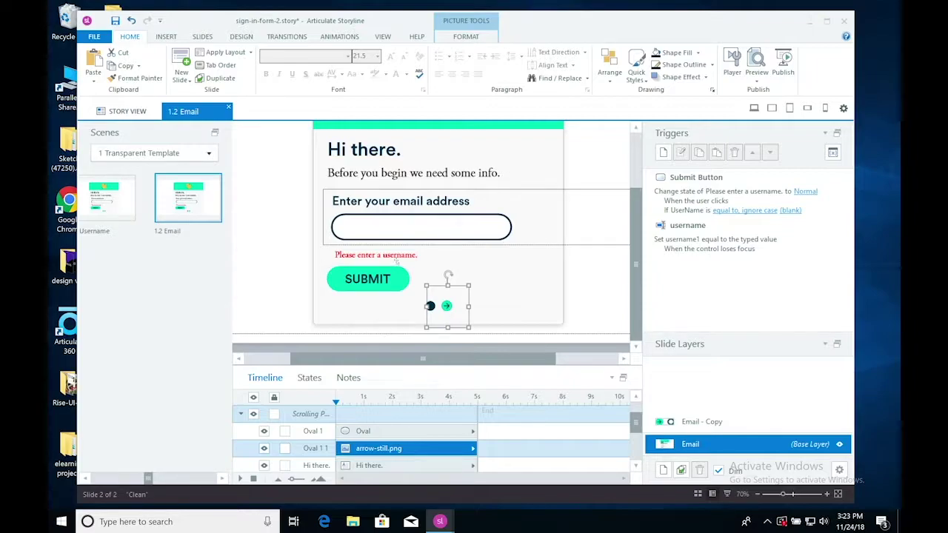
- Change the red error message below the entry field to "Please enter a valid email." and save the project
left_click(396, 261)
left_click_drag(382, 256, 417, 255)
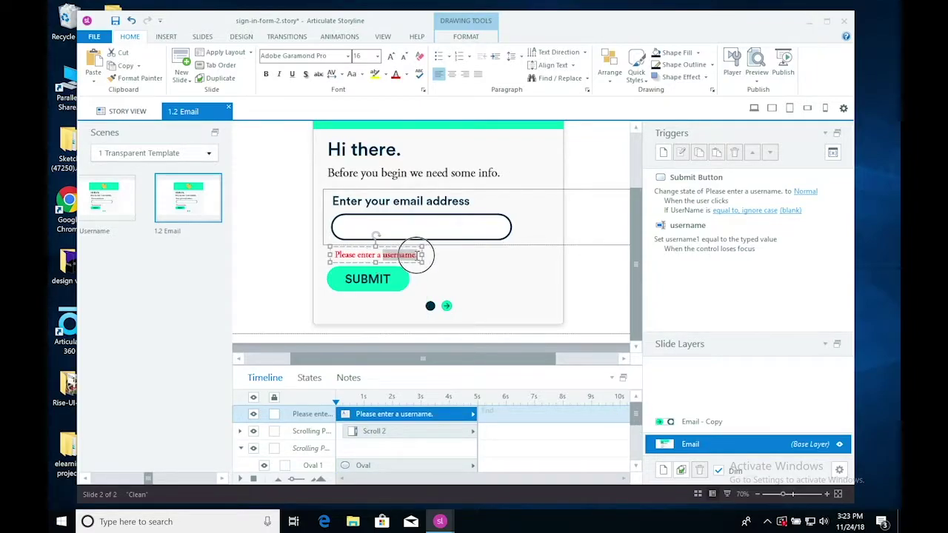
key("BackSpace")
type("valid email.")
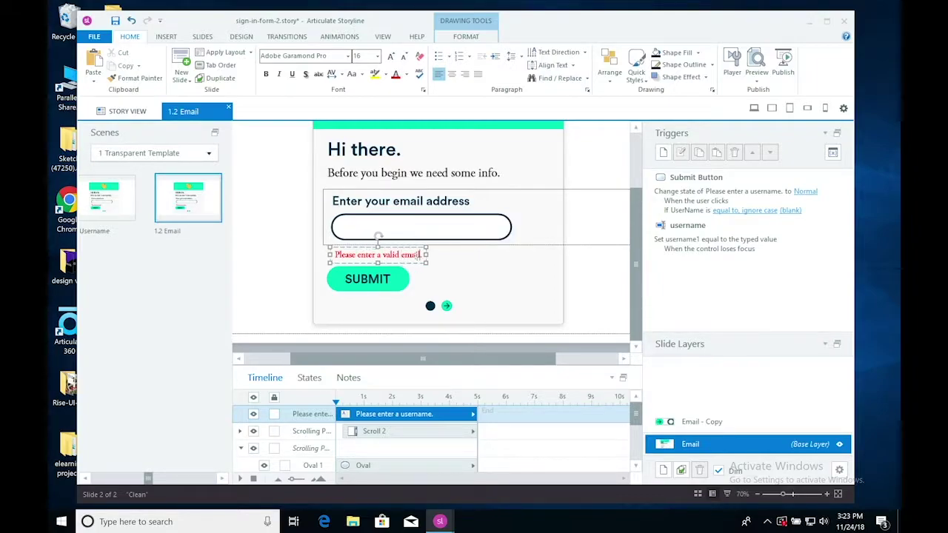
left_click(519, 347)
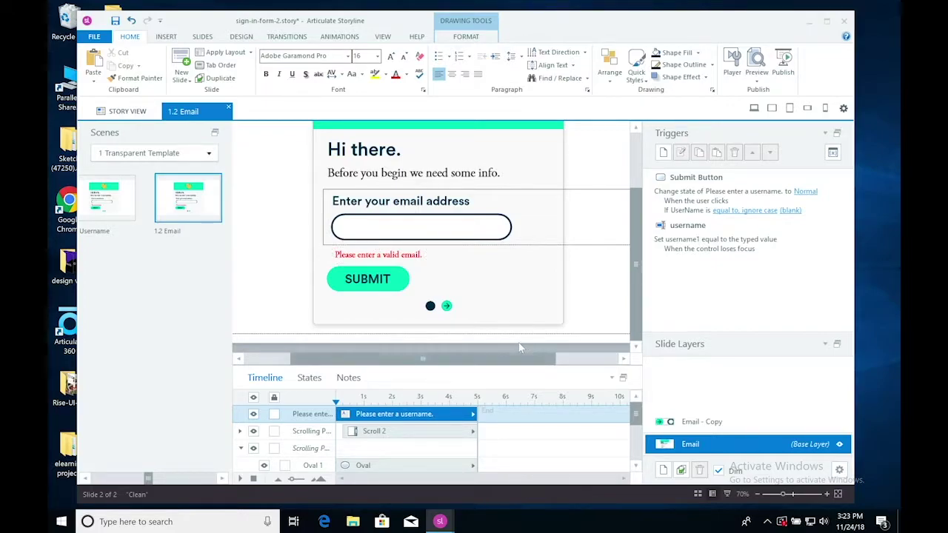
left_click(116, 21)
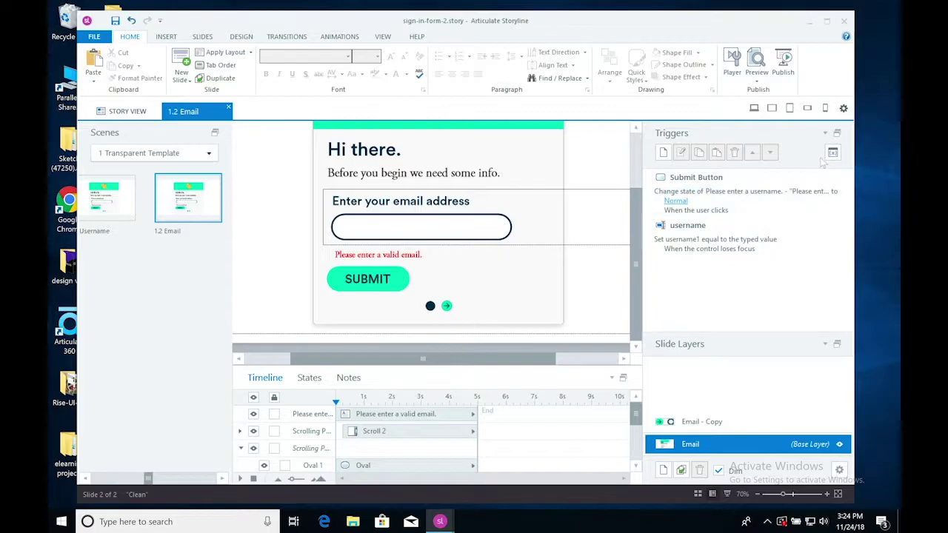
- Delete the username2 variable from the project variables
left_click(833, 153)
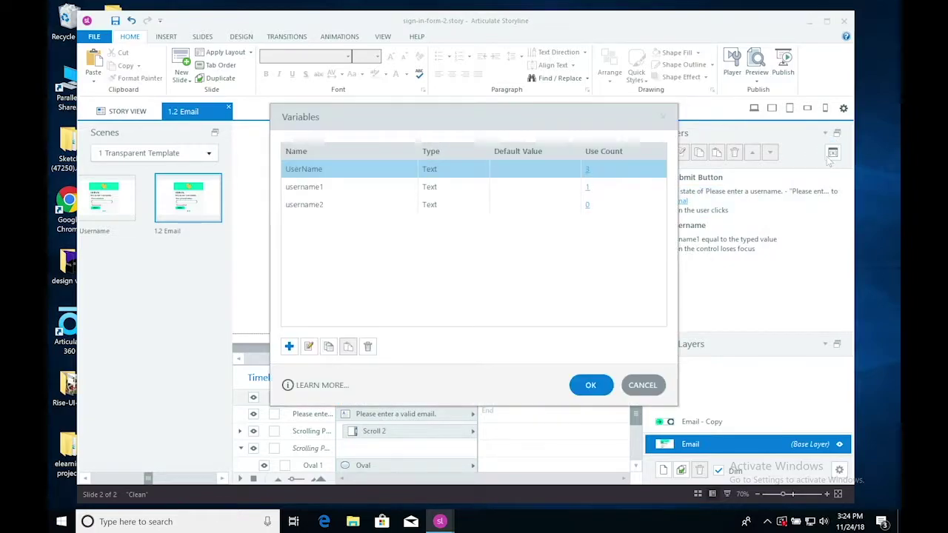
left_click(345, 188)
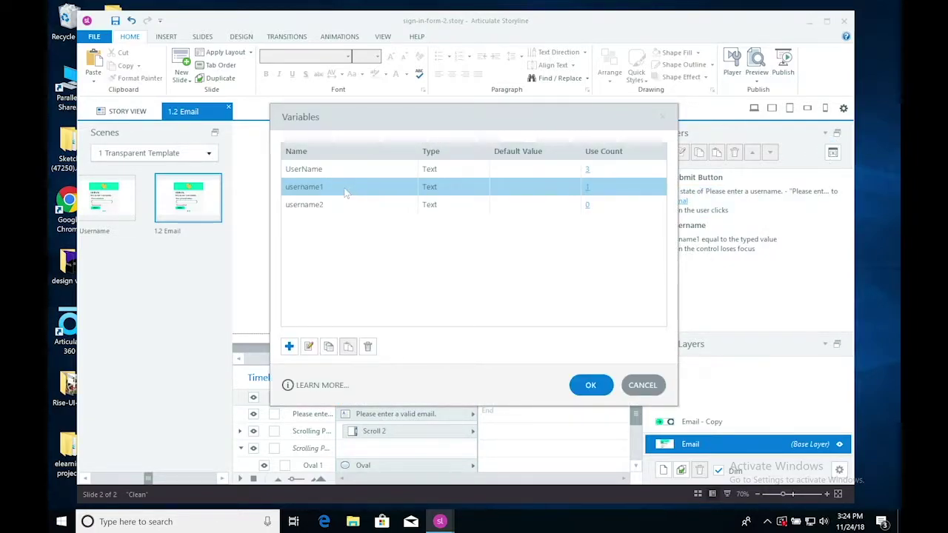
left_click(333, 208)
left_click(368, 347)
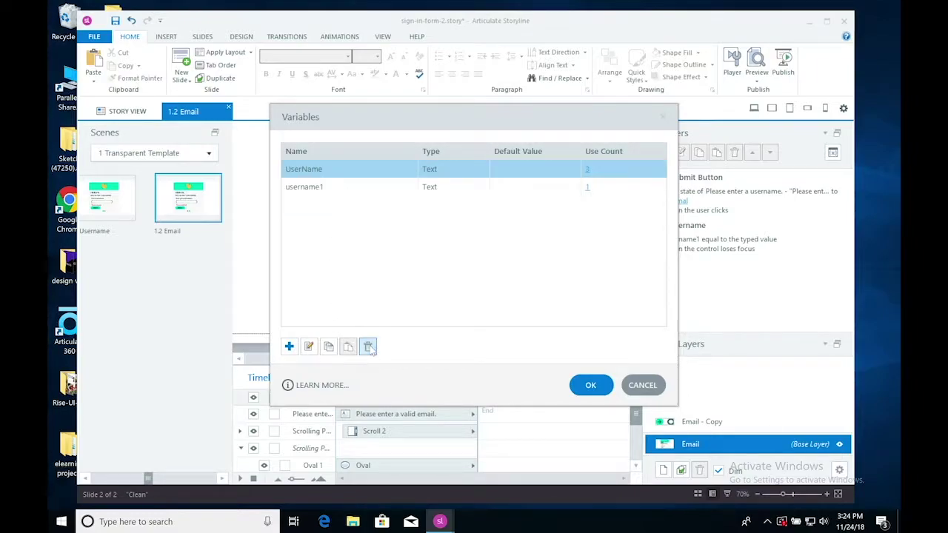
- Rename the username1 variable as UserEmail and apply the changes to the project variables
left_click(356, 191)
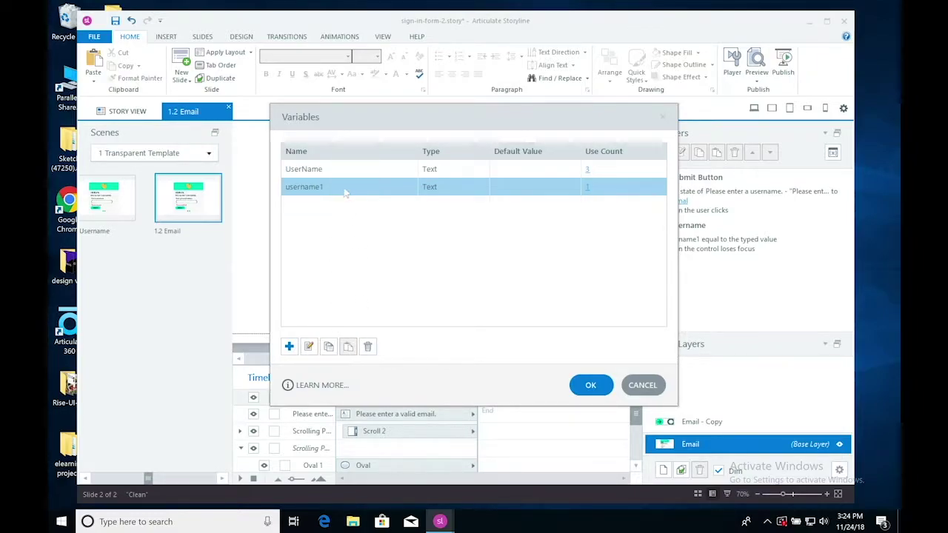
double_click(332, 190)
type("Email")
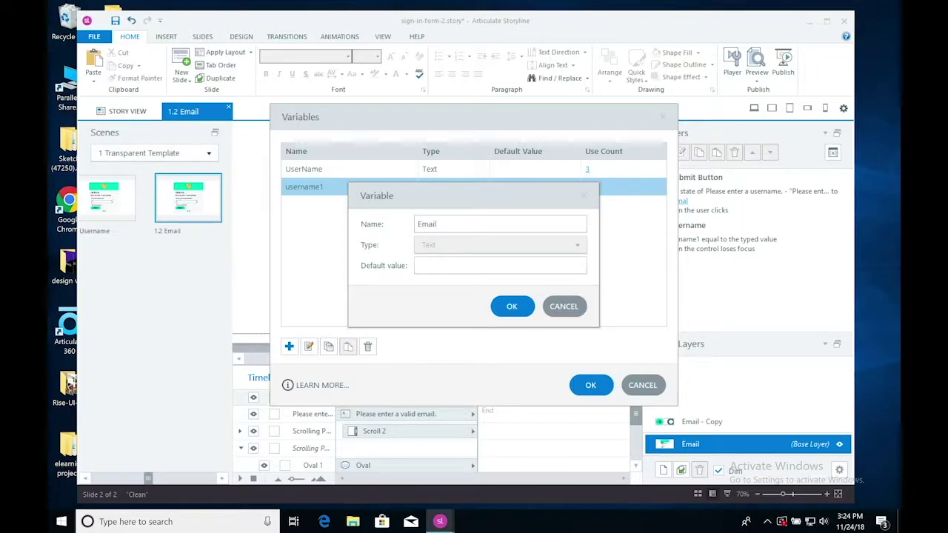
key("BackSpace")
key("BackSpace")
key("BackSpace")
key("BackSpace")
key("BackSpace")
type("UserEmail")
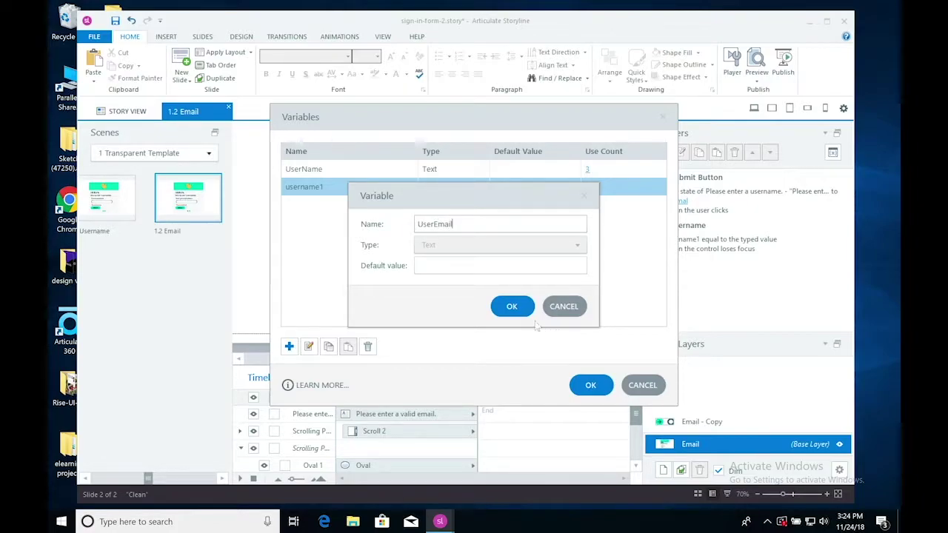
left_click(517, 310)
left_click(594, 384)
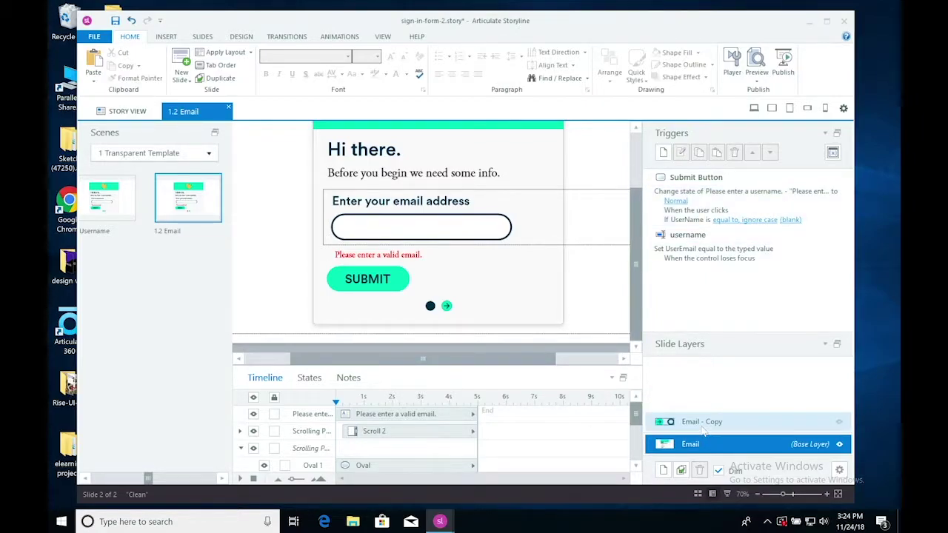
- Add a trigger to the Email slide that shows the Email - Copy layer when the timeline starts
left_click(664, 153)
left_click(484, 200)
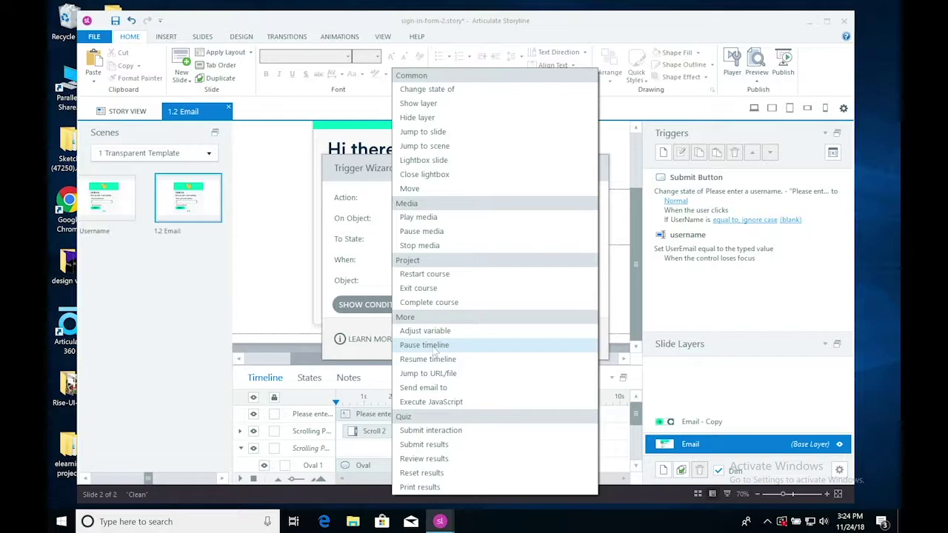
left_click(419, 103)
left_click(430, 222)
left_click(444, 250)
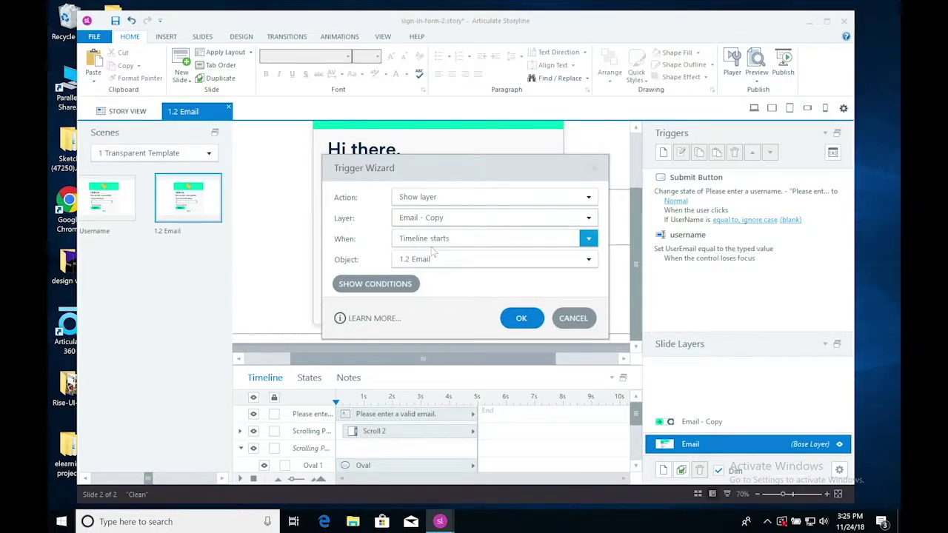
left_click(522, 319)
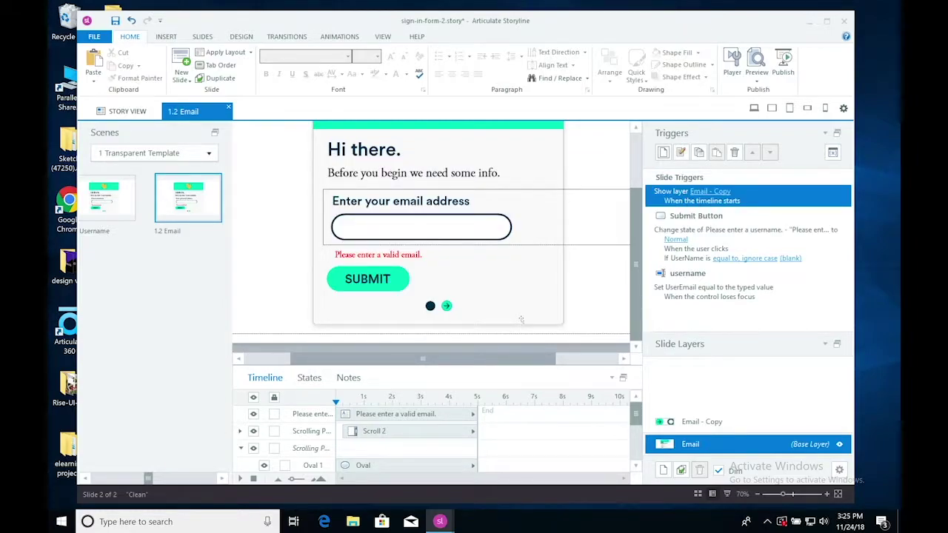
- Rename the Email - Copy layer as "Dots animation" and return to the Email base layer
double_click(715, 422)
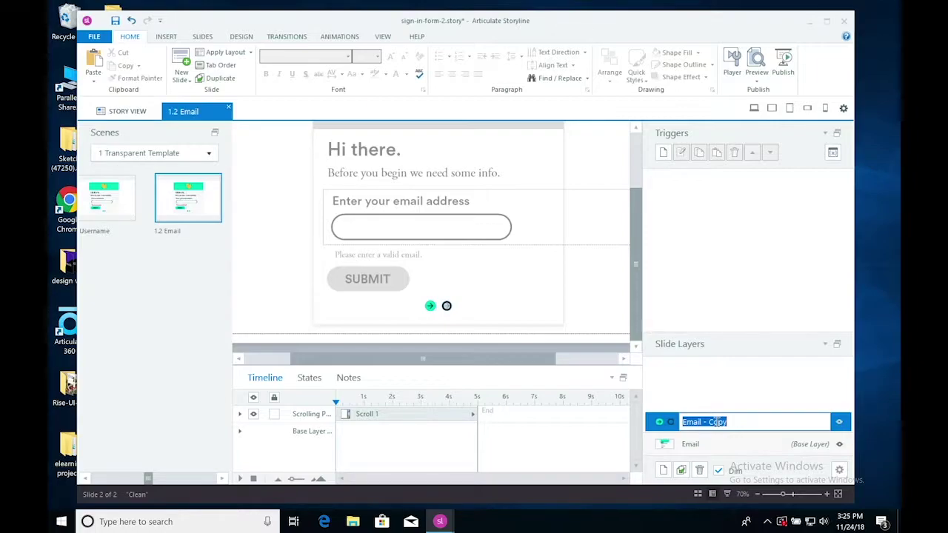
type("An")
type("Dots a")
type("animation")
key("Return")
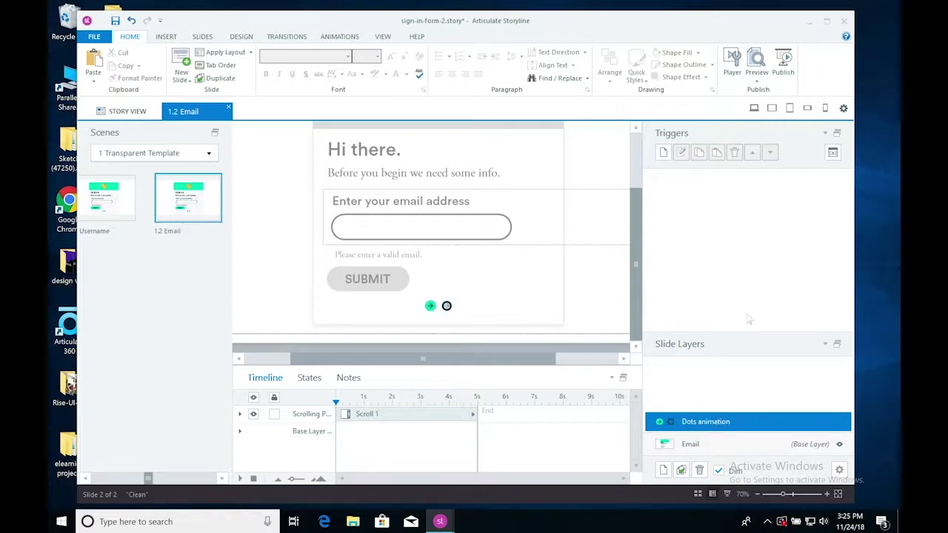
left_click(741, 443)
- Open the Username slide and start a new trigger that jumps to slide 1.2 Email
left_click(757, 80)
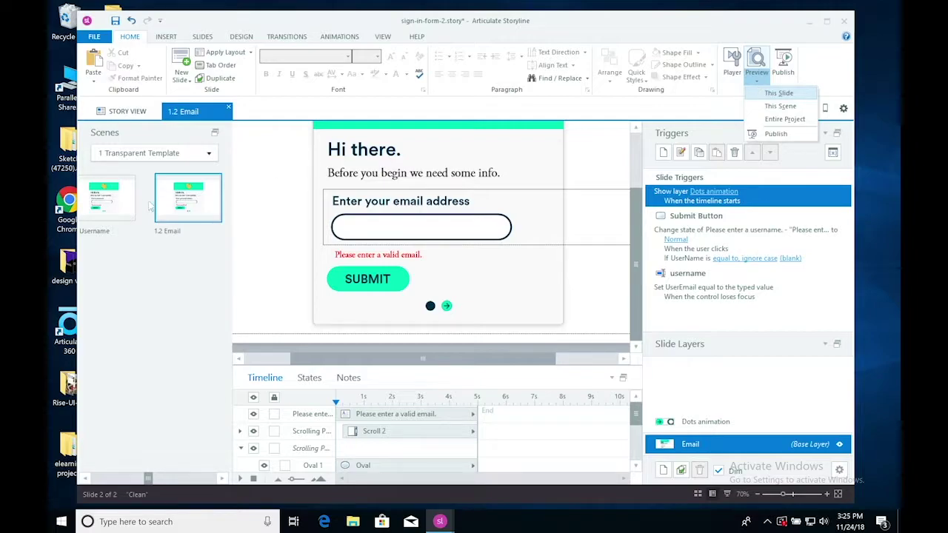
left_click(109, 207)
left_click(109, 207)
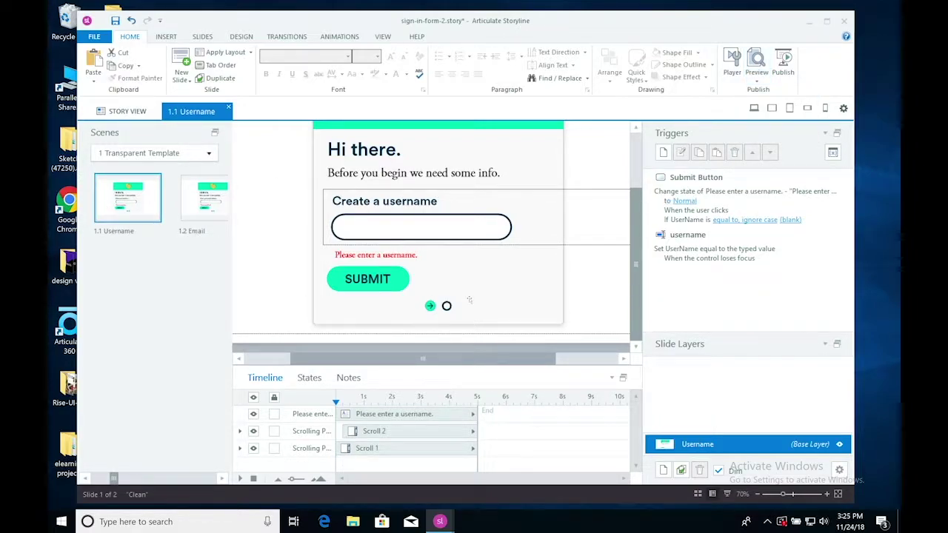
left_click(663, 152)
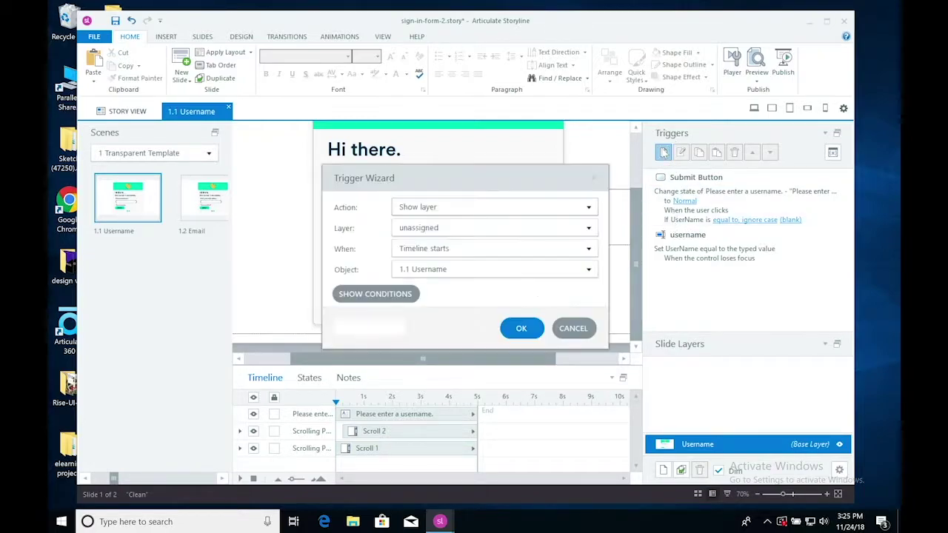
left_click(490, 209)
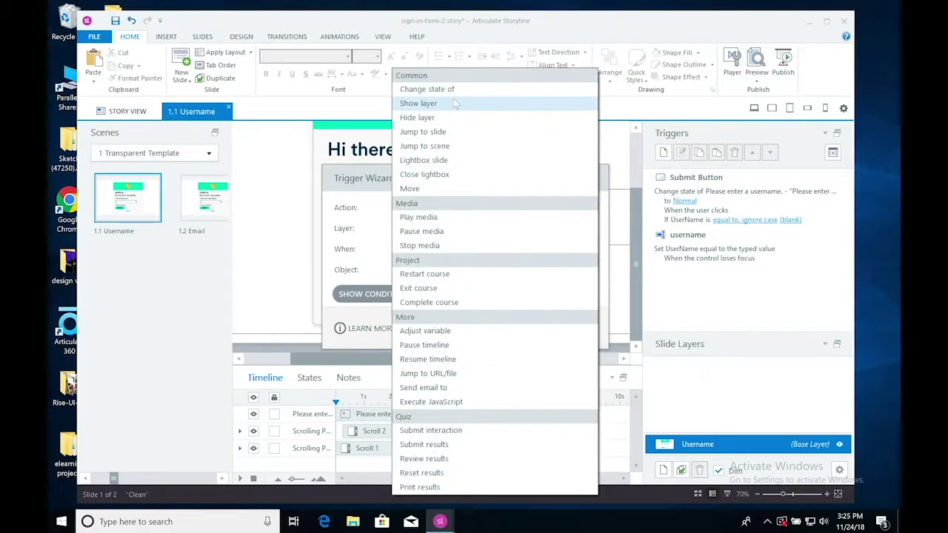
left_click(423, 132)
left_click_drag(419, 178, 617, 119)
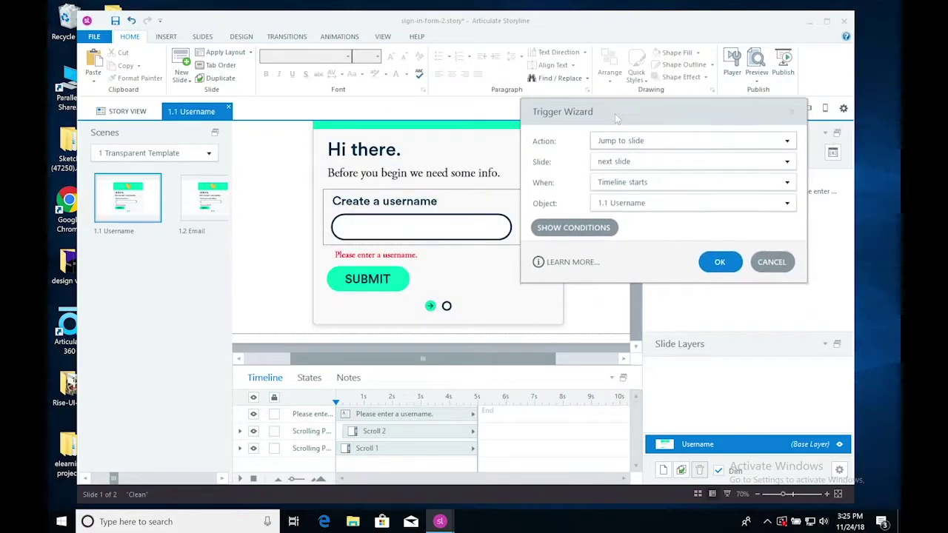
left_click(787, 162)
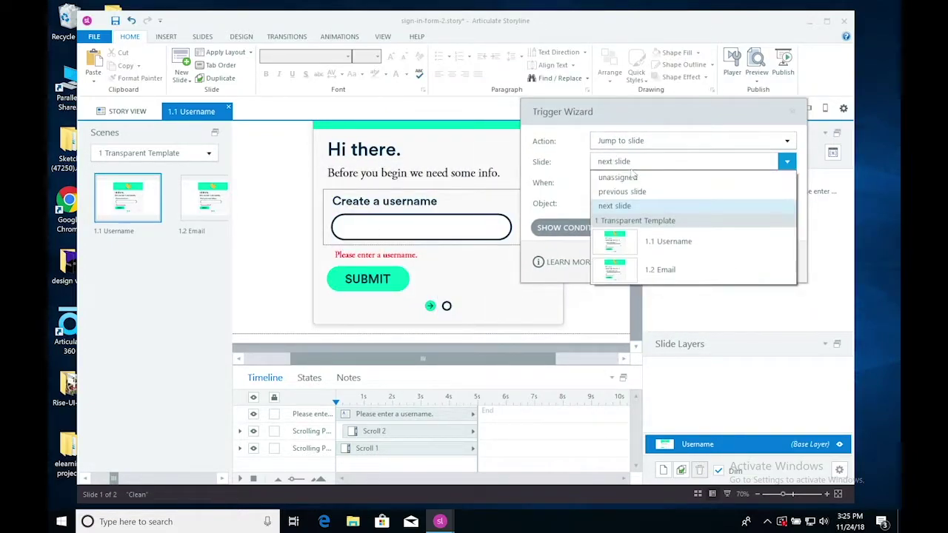
left_click(662, 271)
- Set the jump trigger to fire when the user clicks the Submit Button
left_click(636, 185)
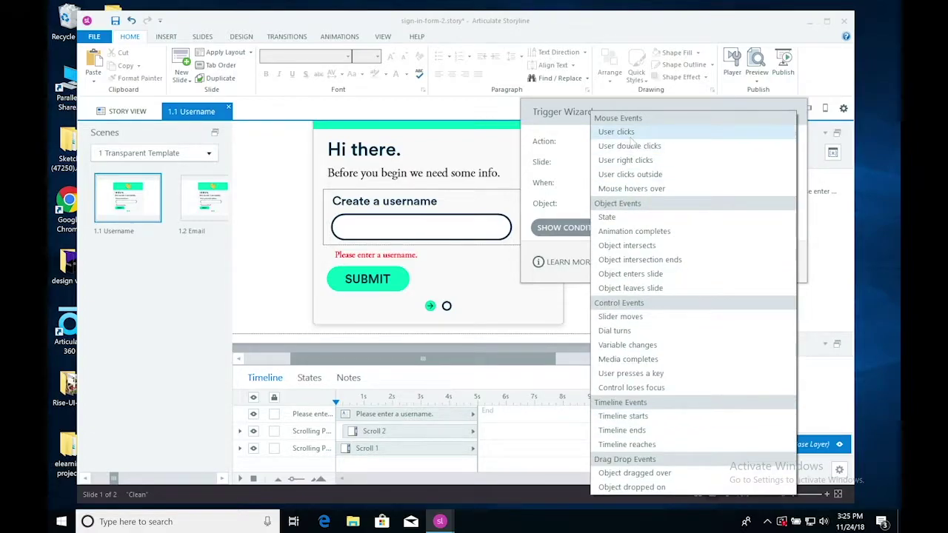
left_click(628, 134)
left_click(787, 203)
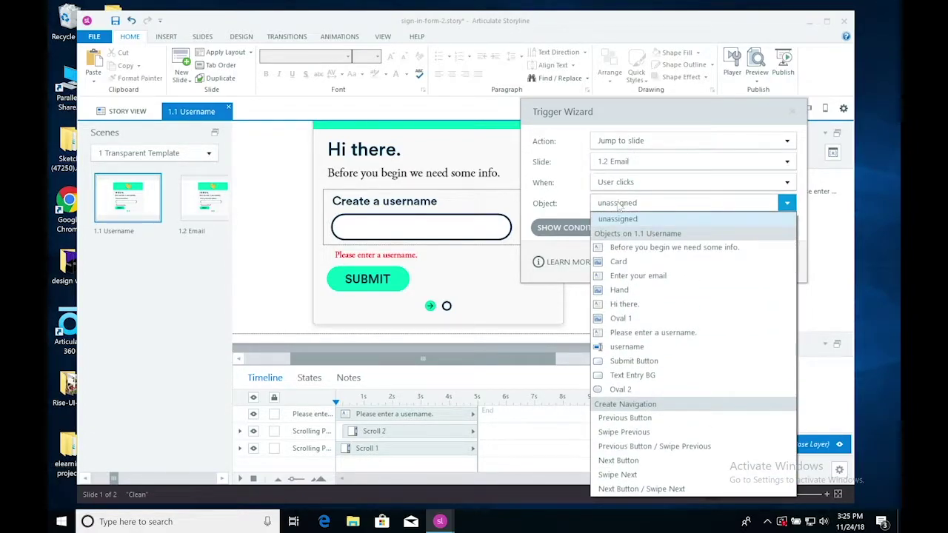
left_click(629, 363)
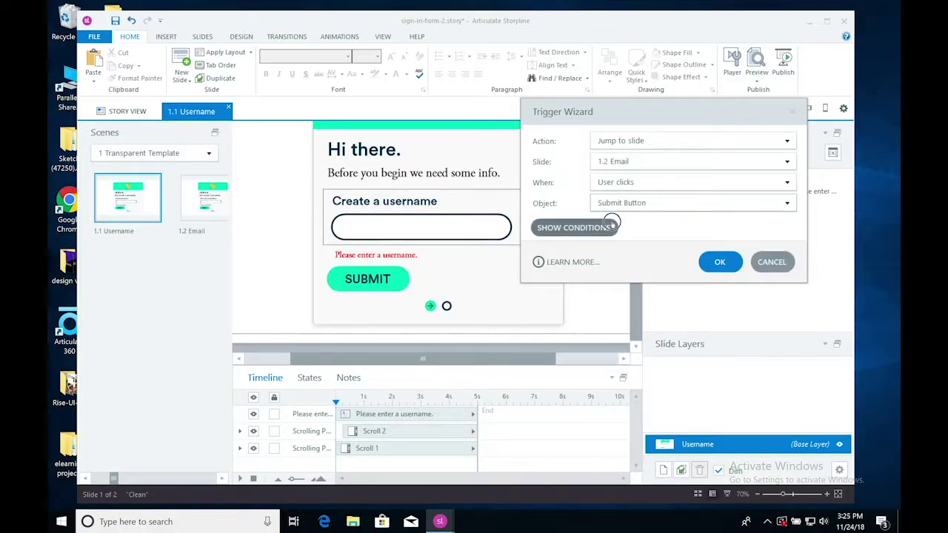
- Add the condition that UserName is not equal to (ignore case) blank, and save the jump trigger
left_click(567, 228)
left_click(746, 311)
left_click(763, 242)
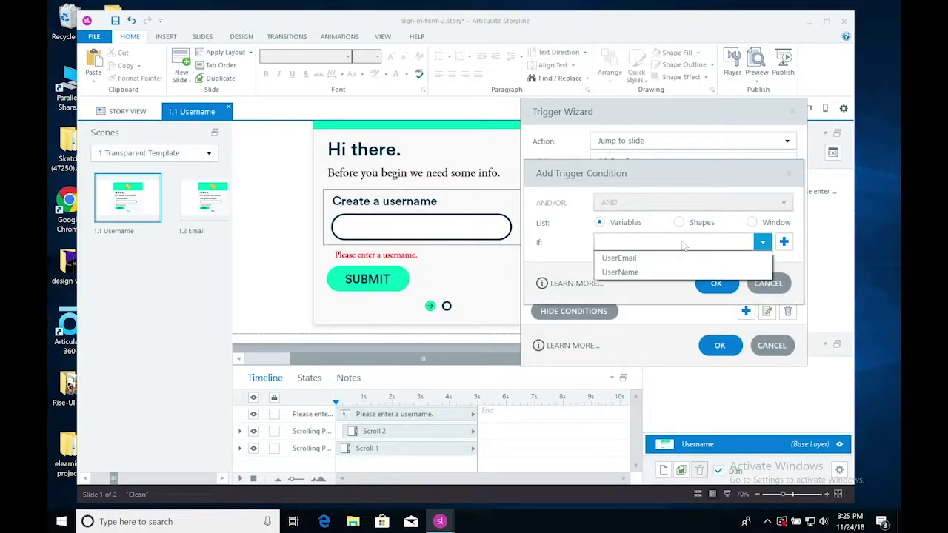
left_click(641, 272)
left_click(640, 267)
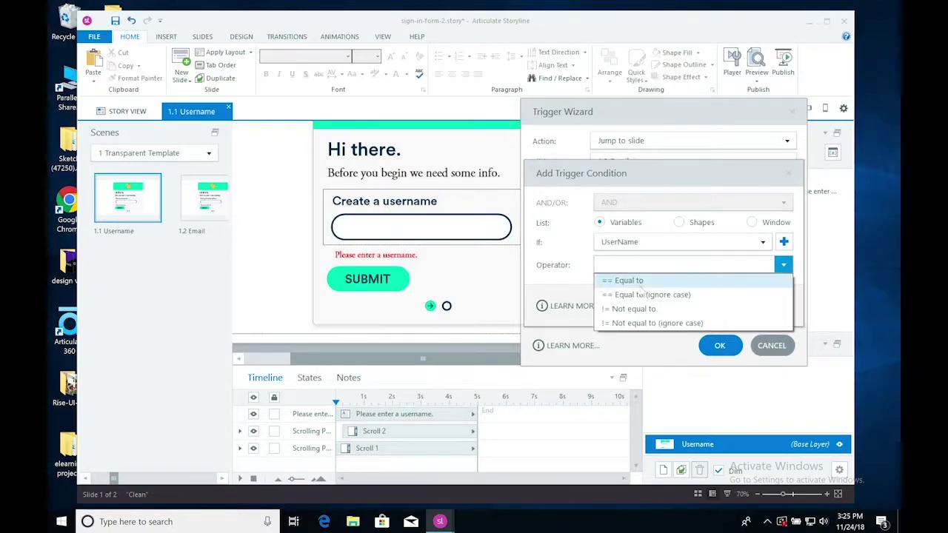
left_click(635, 320)
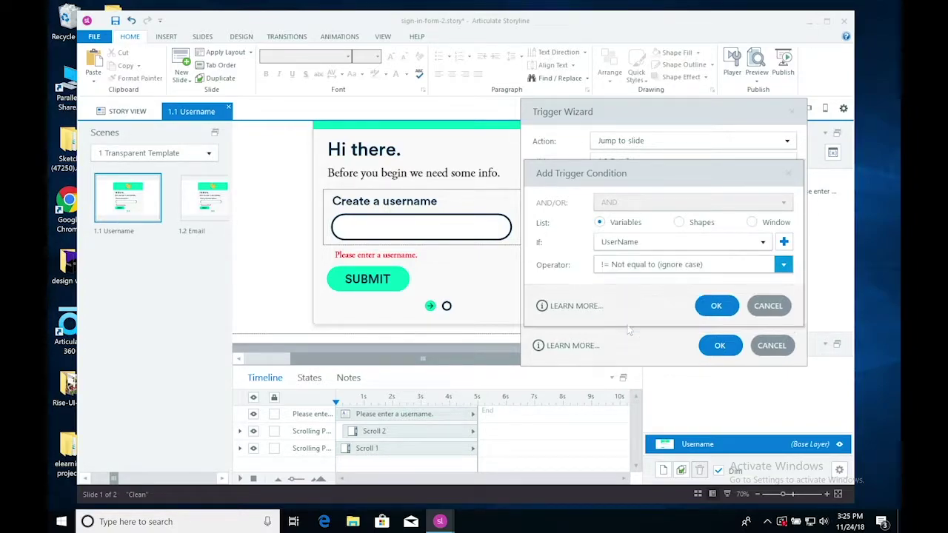
left_click(716, 351)
left_click(719, 346)
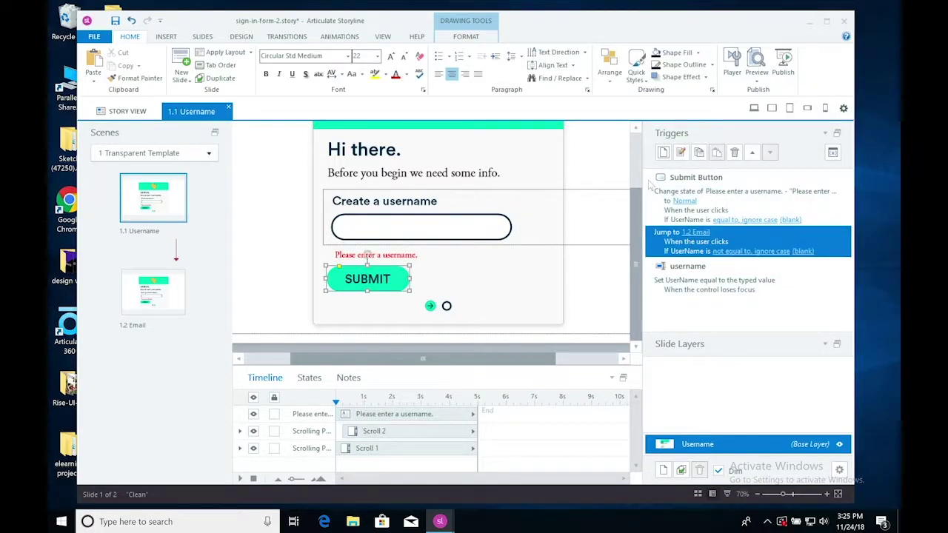
- Preview the entire project and test the username form by submitting it empty and with a username entered
left_click(756, 77)
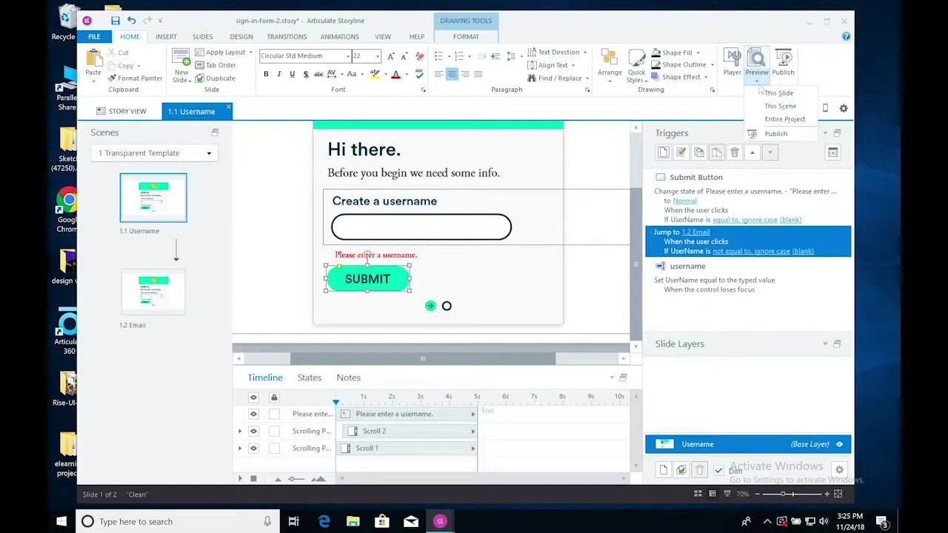
left_click(769, 119)
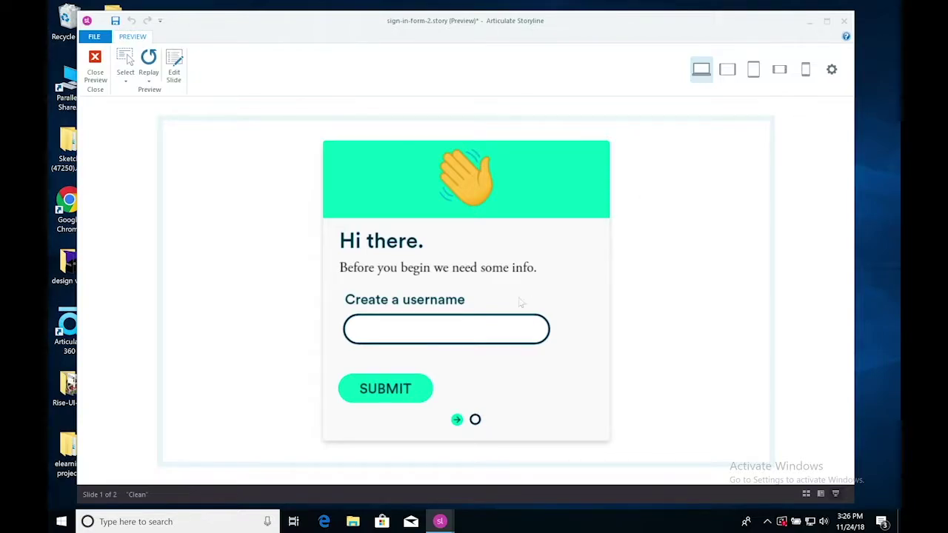
left_click(376, 391)
left_click(453, 329)
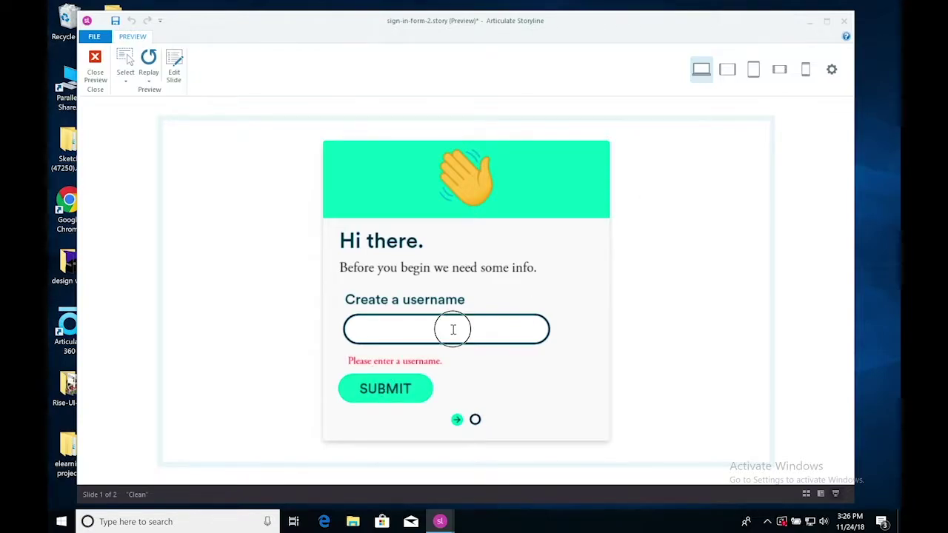
type("Mel")
left_click(391, 406)
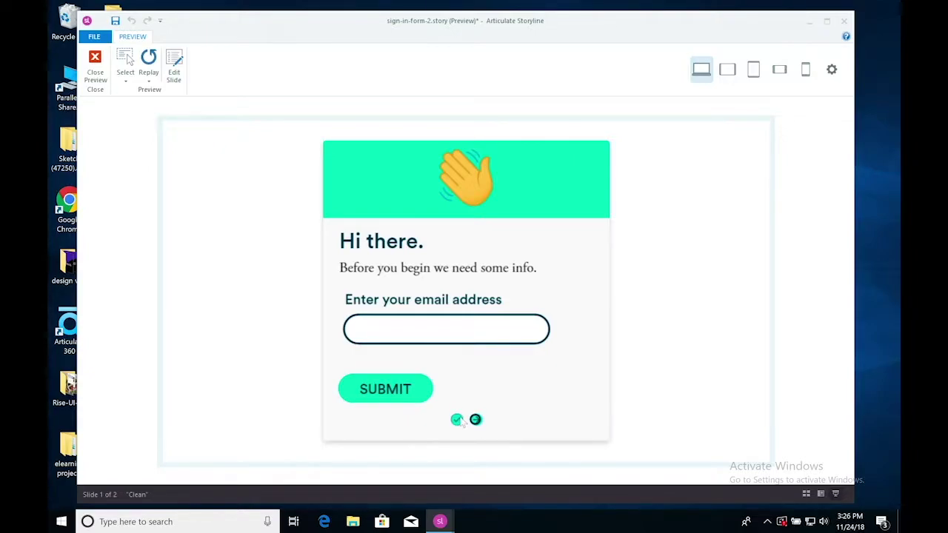
- Replay the entire project, submit the username "m" to check the progress dots animation, and close the preview
left_click(148, 78)
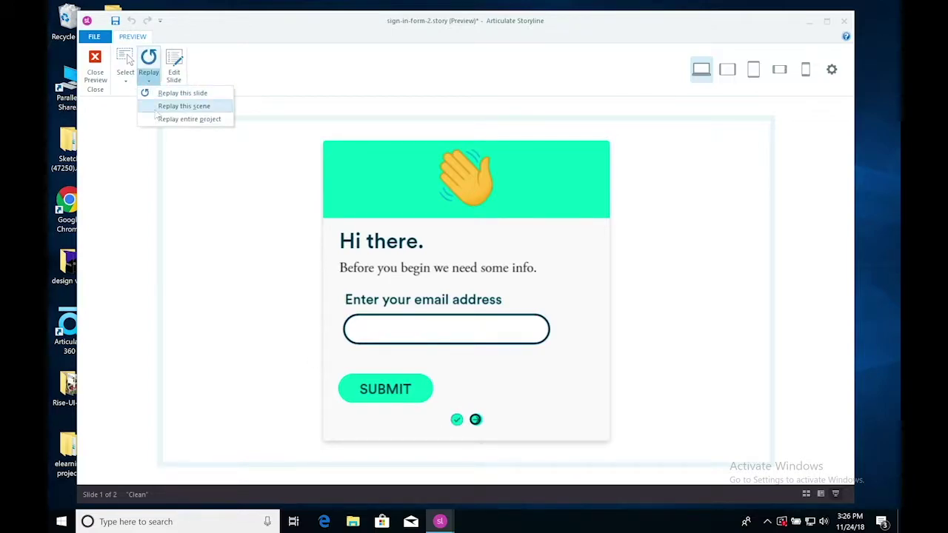
left_click(185, 119)
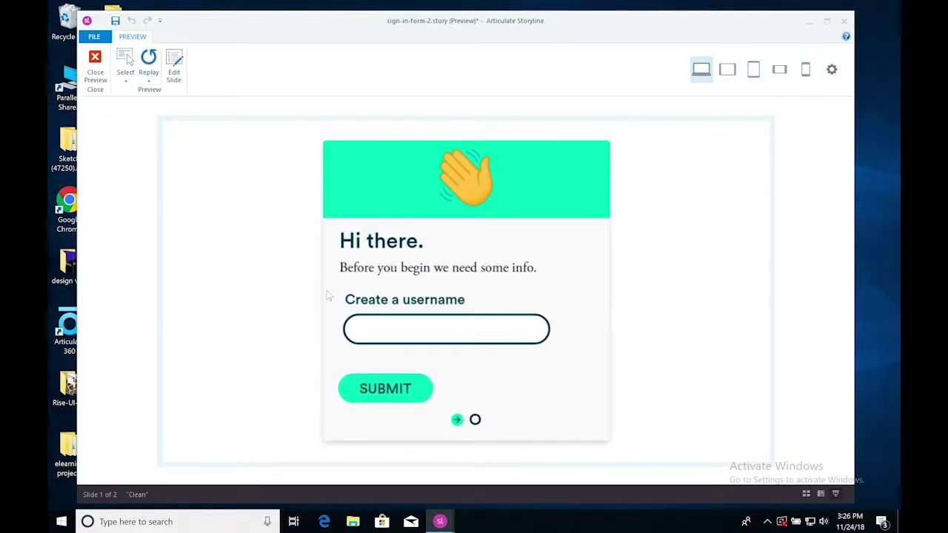
left_click(418, 329)
type("m")
left_click(387, 393)
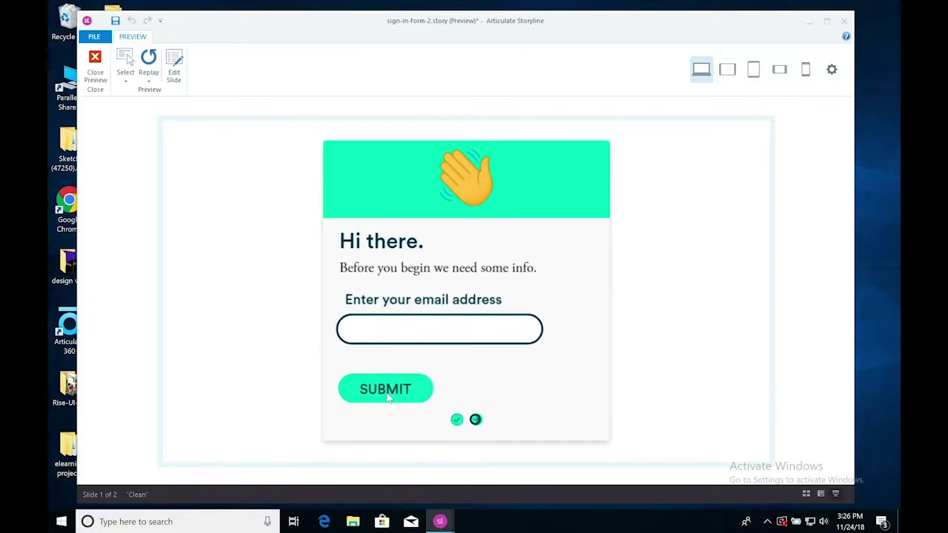
left_click(95, 66)
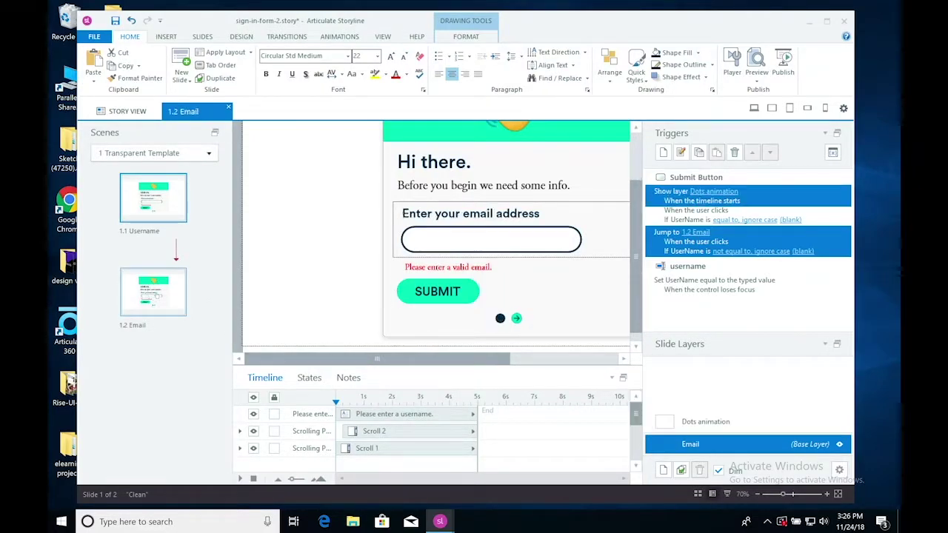
- On the Email slide's Dots animation layer, set the entrance animation of the dots' scrolling panel and of Oval 2 1 to None
left_click(705, 422)
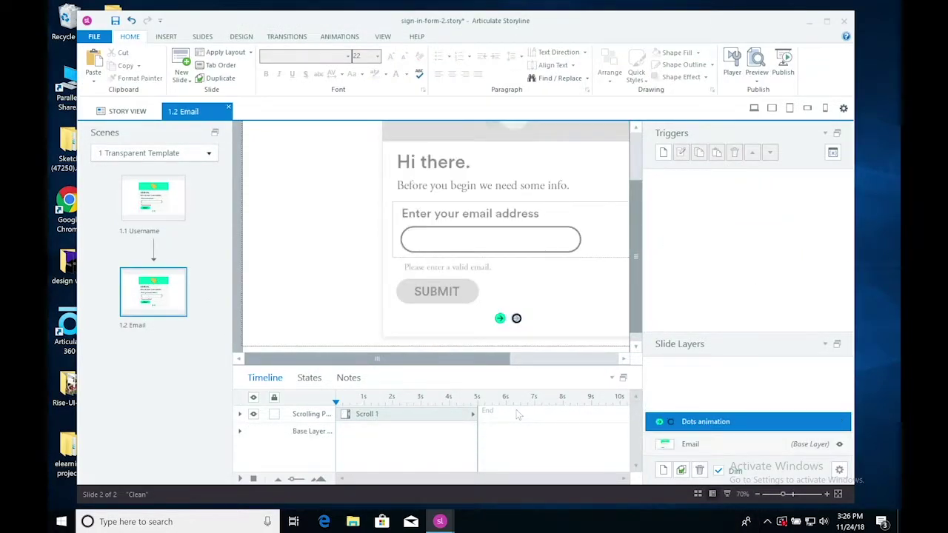
left_click(510, 320)
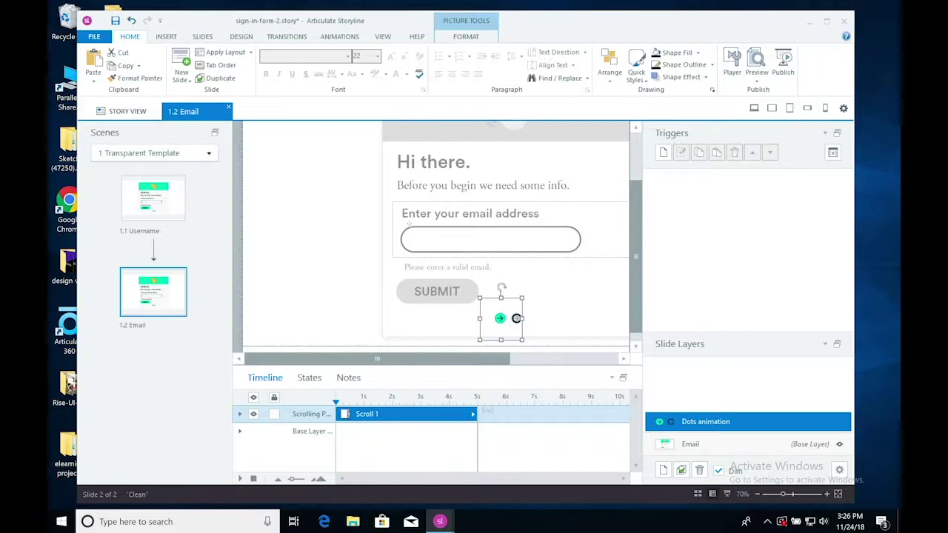
left_click(339, 37)
left_click(134, 67)
left_click(165, 122)
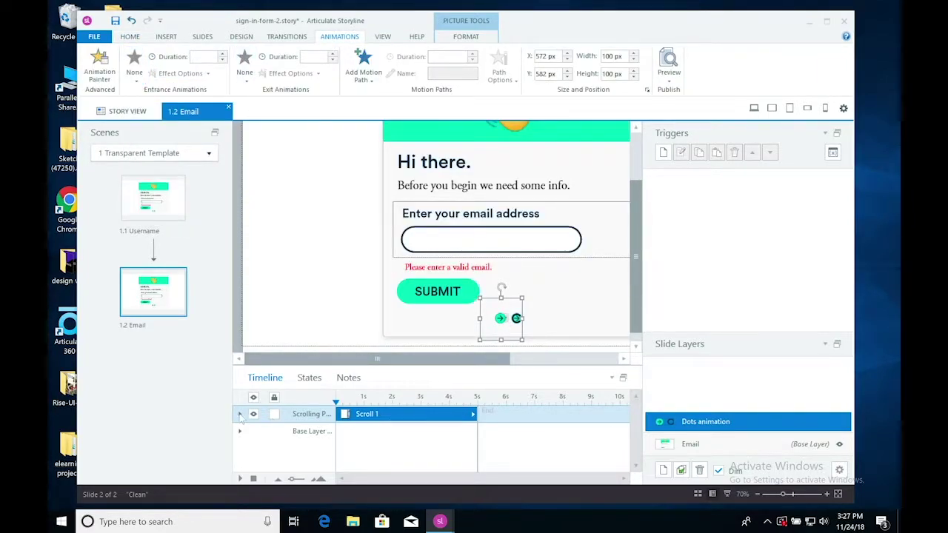
left_click(239, 415)
left_click(366, 449)
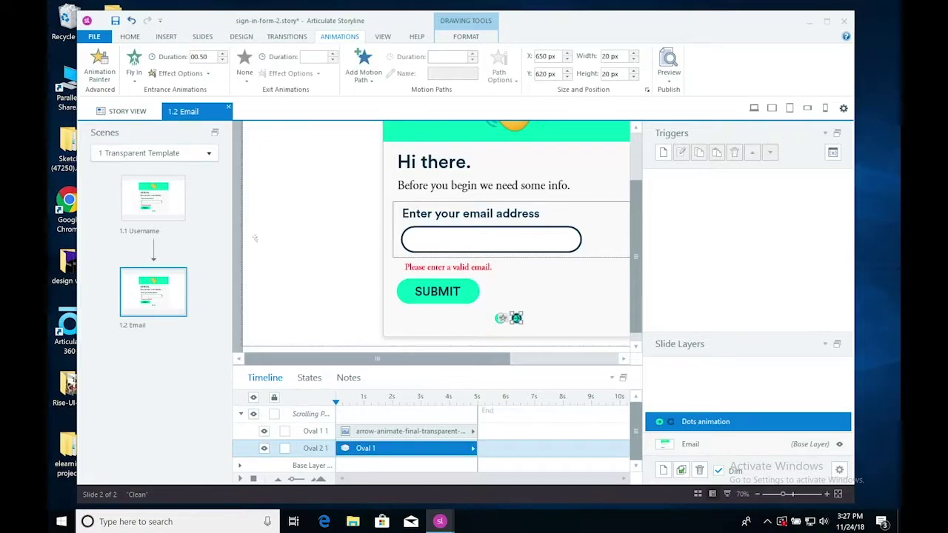
left_click(135, 71)
left_click(153, 103)
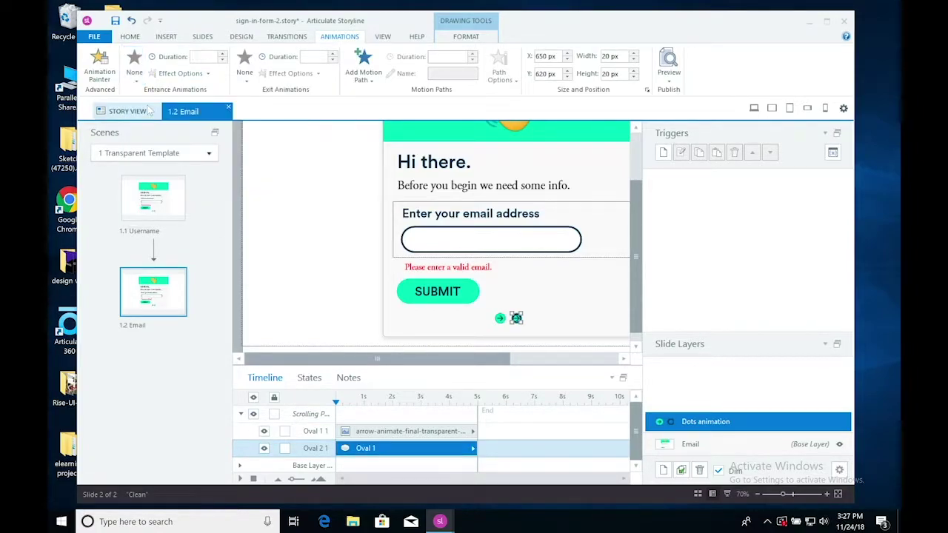
- Shorten the timeline bars of Oval 1 1 and Oval 2 1 and the Dots animation layer's timeline to 1 second
left_click(438, 431)
left_click(468, 448, "ctrl")
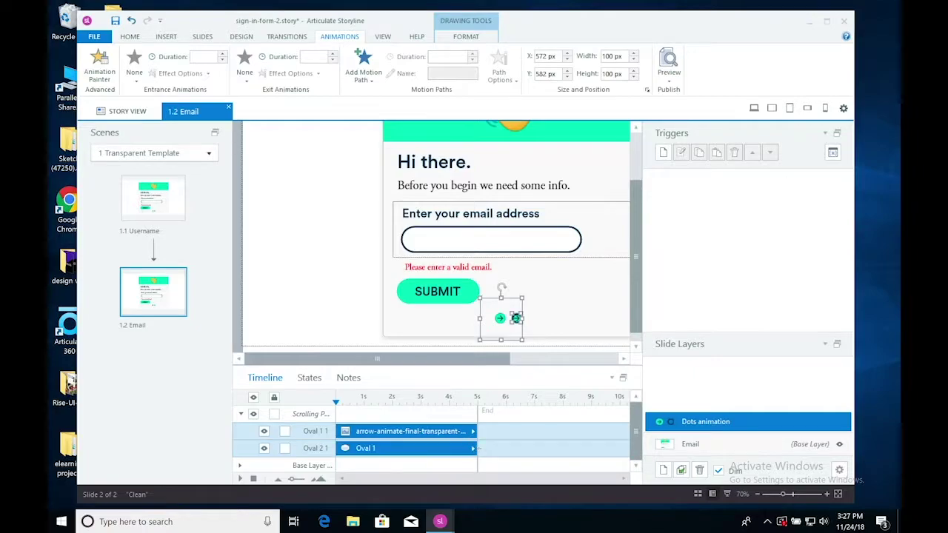
left_click_drag(473, 448, 364, 451)
left_click(515, 446)
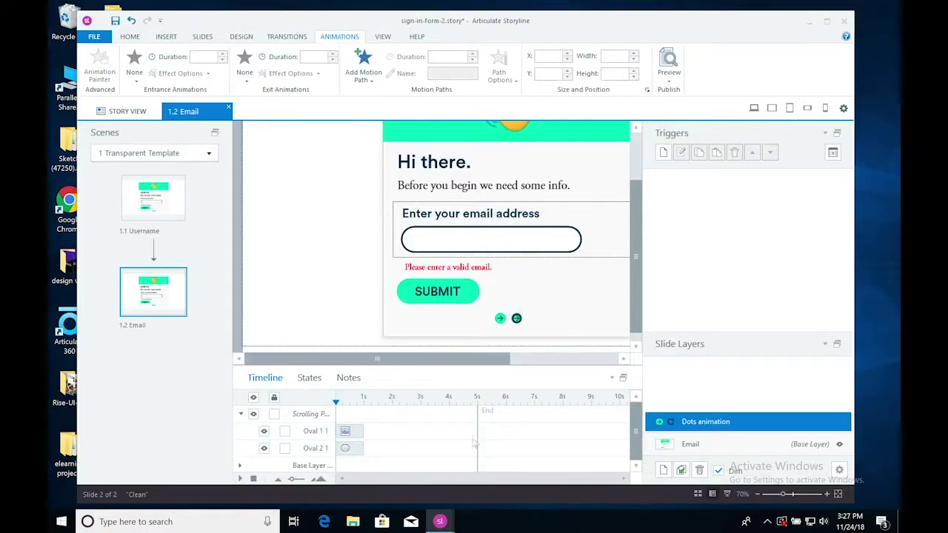
mouse_move(477, 445)
left_mouse_down()
mouse_move(436, 436)
mouse_move(355, 445)
left_mouse_up()
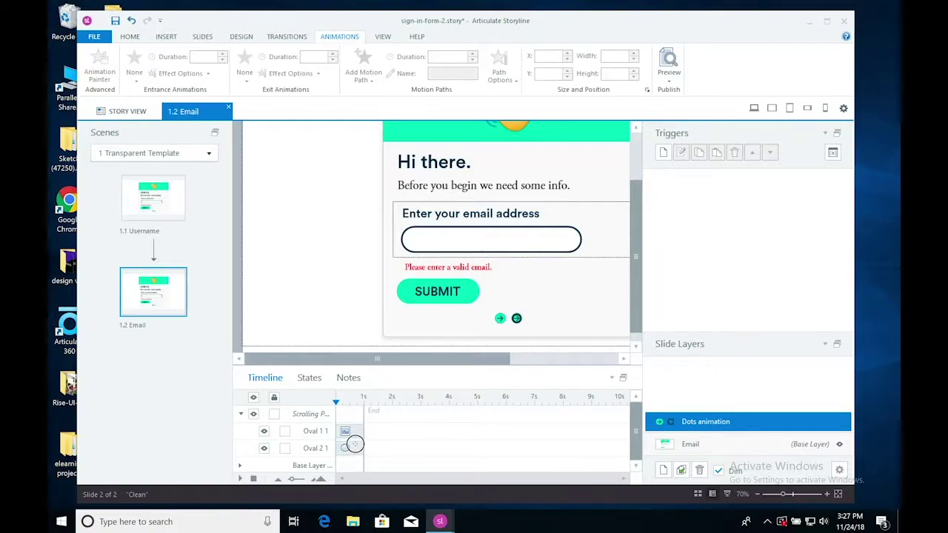
- Shorten the timeline bars of Oval 2 1 and Oval 1 1 to about 0.5 seconds
left_click(354, 432)
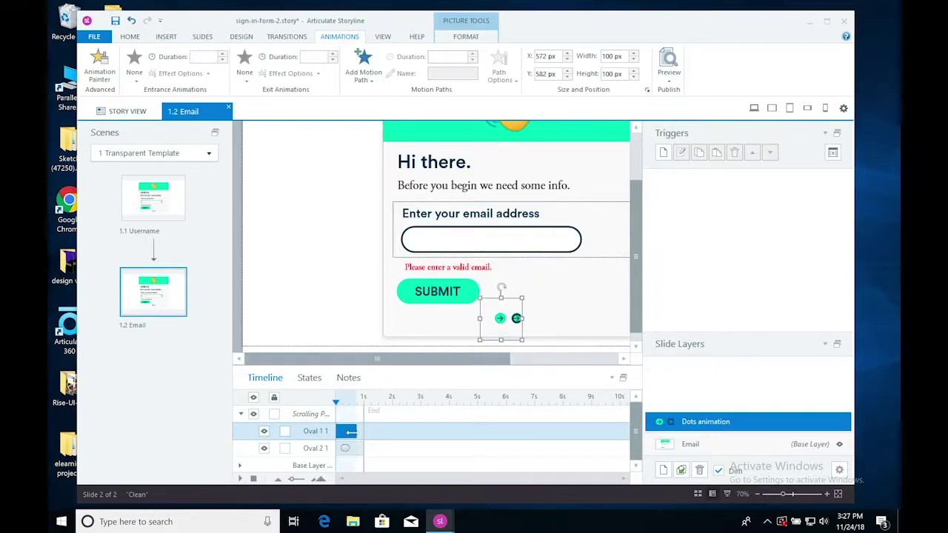
left_click(352, 452)
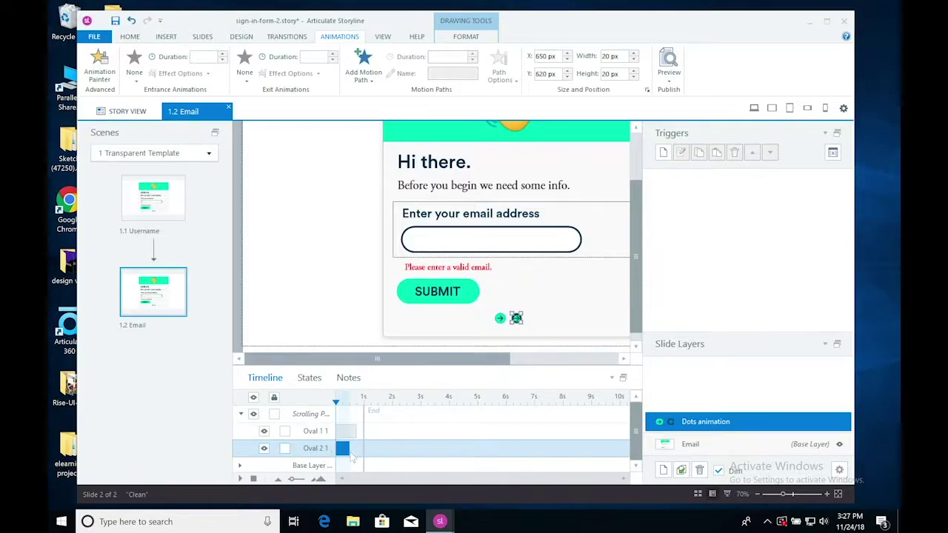
left_click(354, 432)
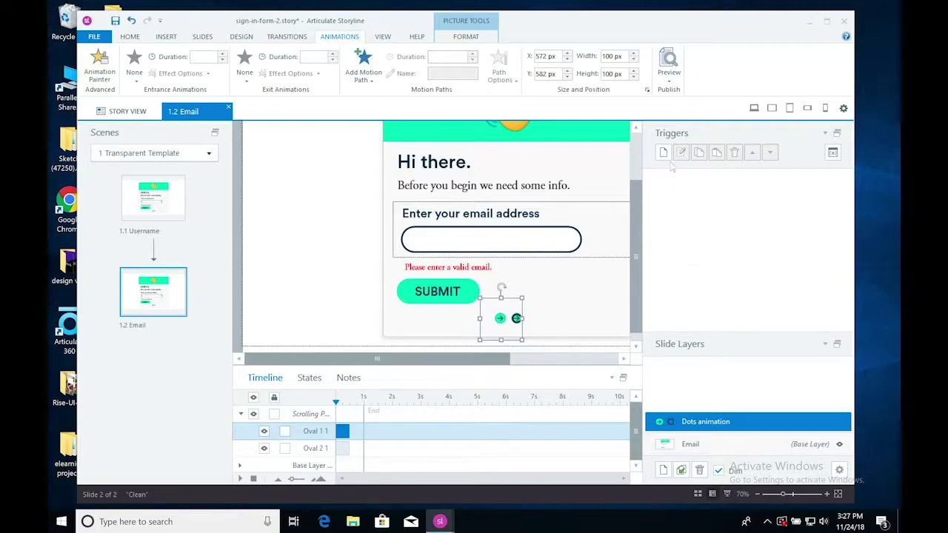
- Add a trigger to the Dots animation layer that hides this layer when the Dots animation timeline ends
left_click(663, 152)
left_click(482, 208)
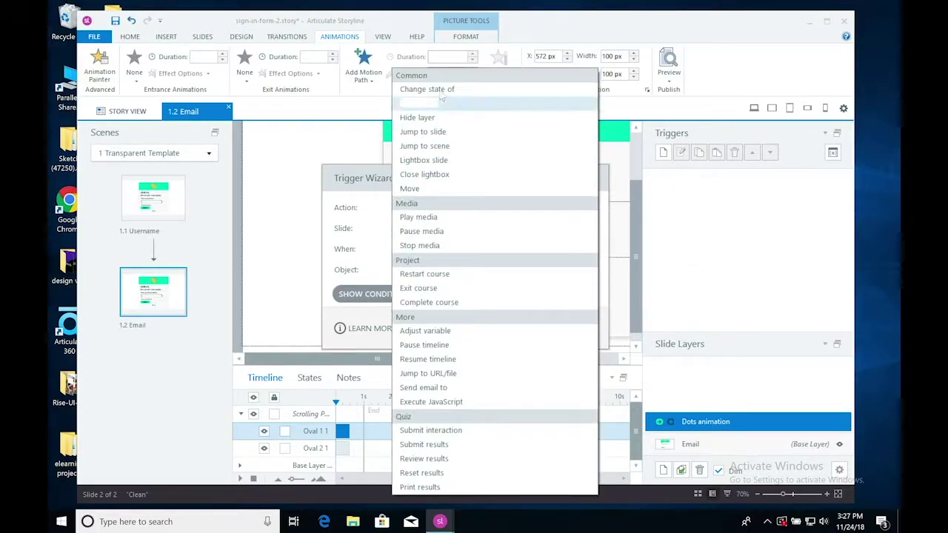
left_click(438, 120)
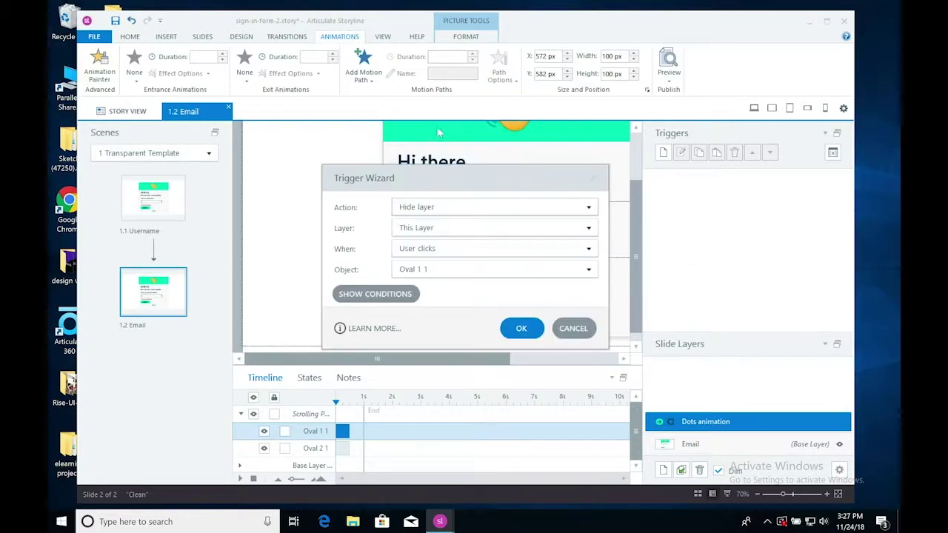
left_click(434, 250)
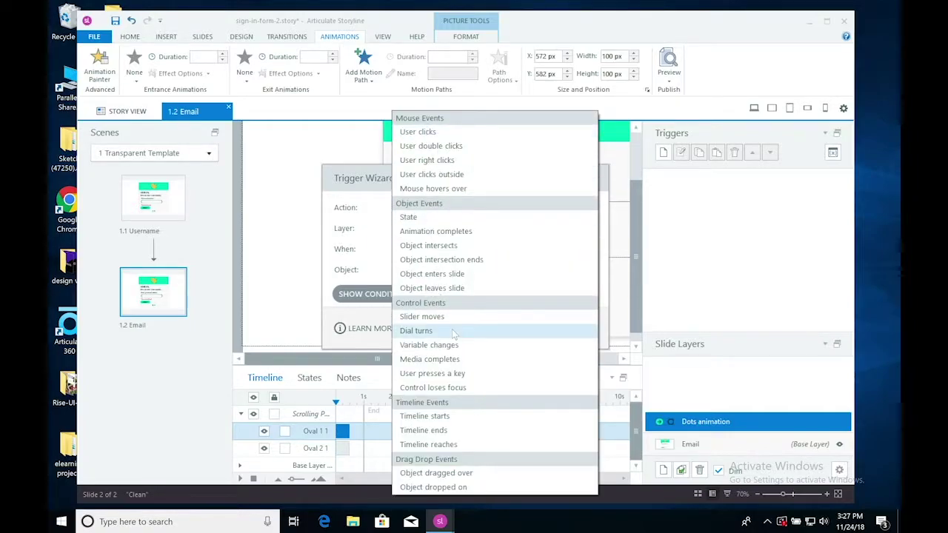
left_click(446, 430)
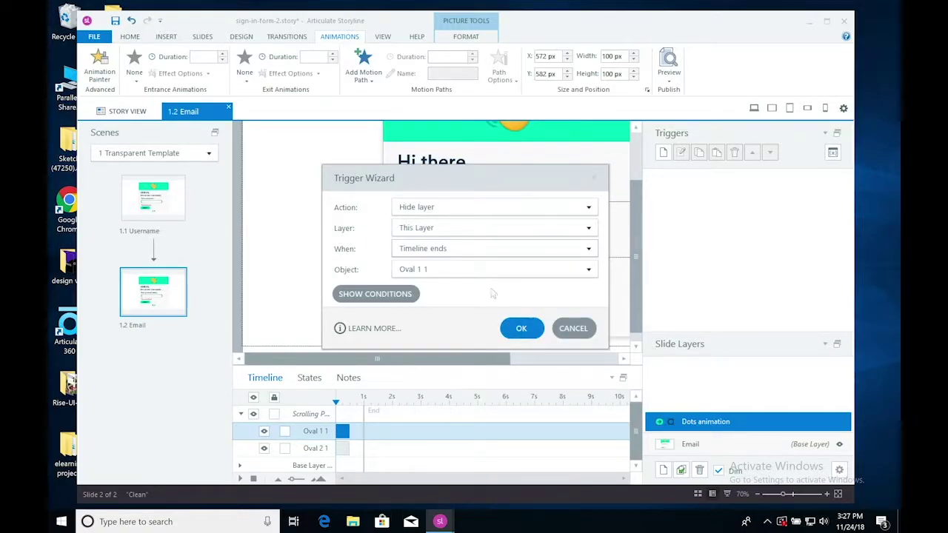
left_click(588, 269)
left_click(469, 314)
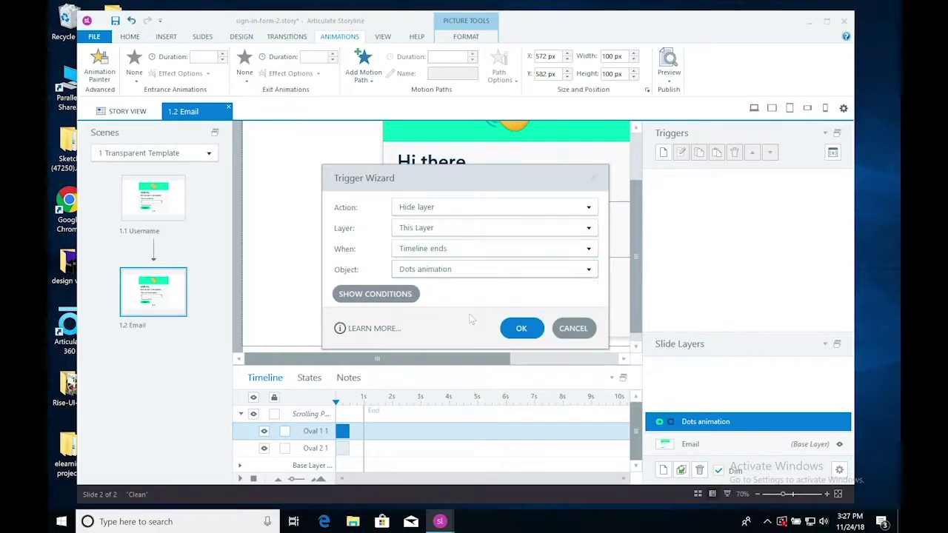
left_click(522, 329)
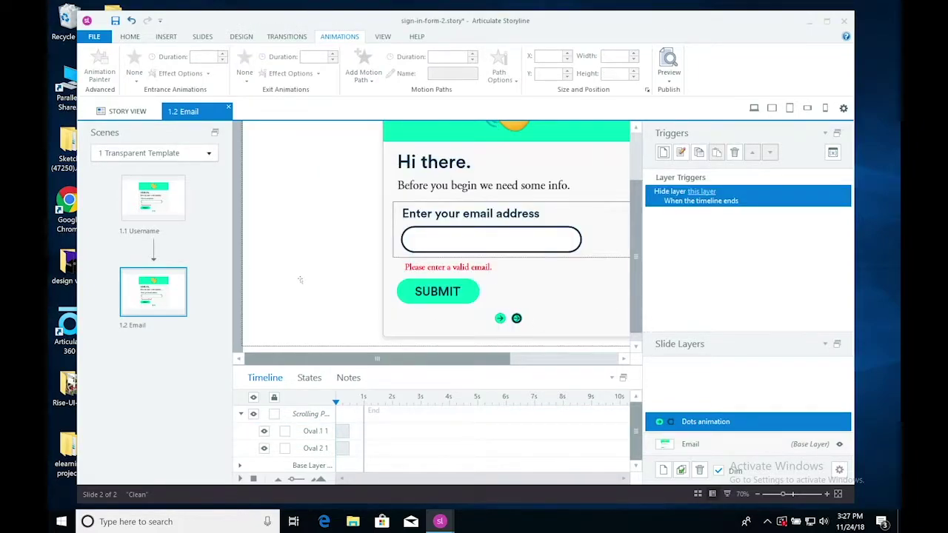
- Preview the entire project from the Username slide and submit the username "mm" to check the dots animation
left_click(182, 227)
left_click(671, 71)
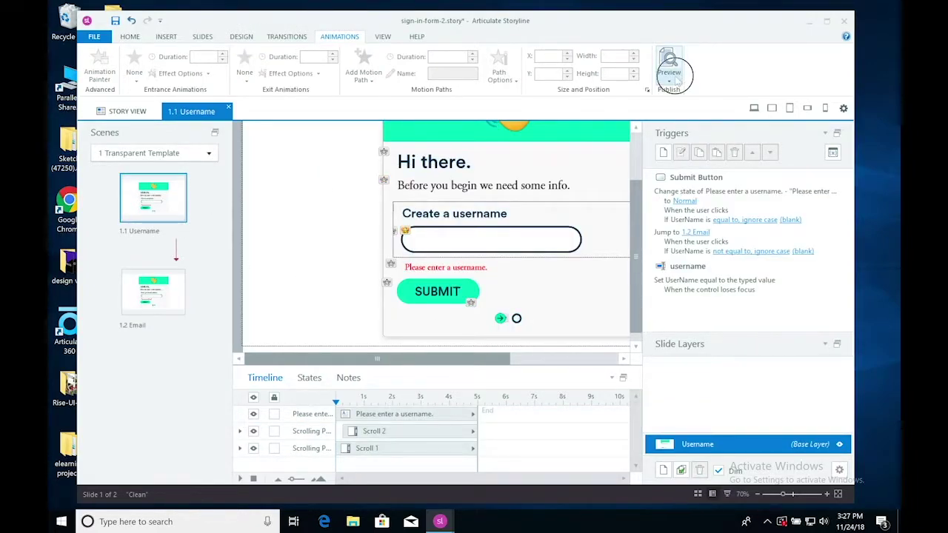
left_click(686, 120)
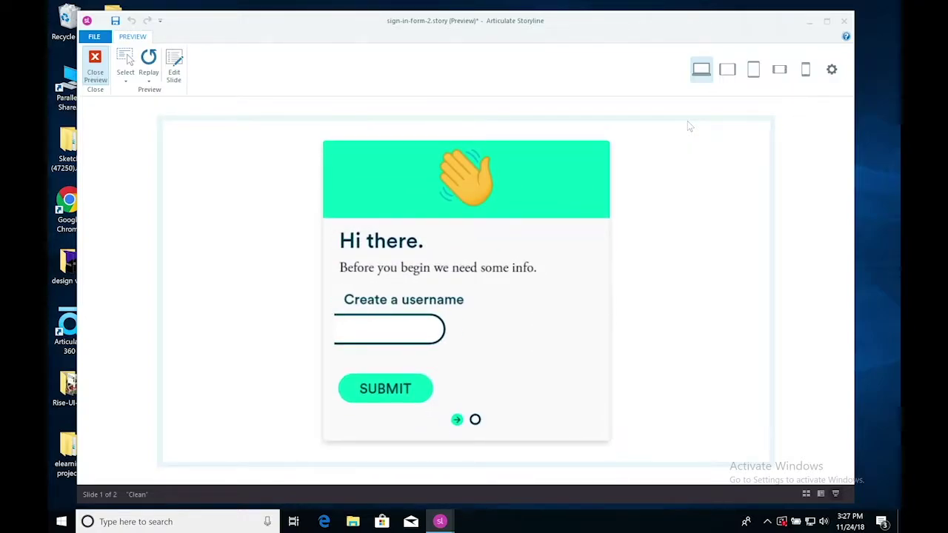
left_click(449, 328)
type("mm")
left_click(404, 393)
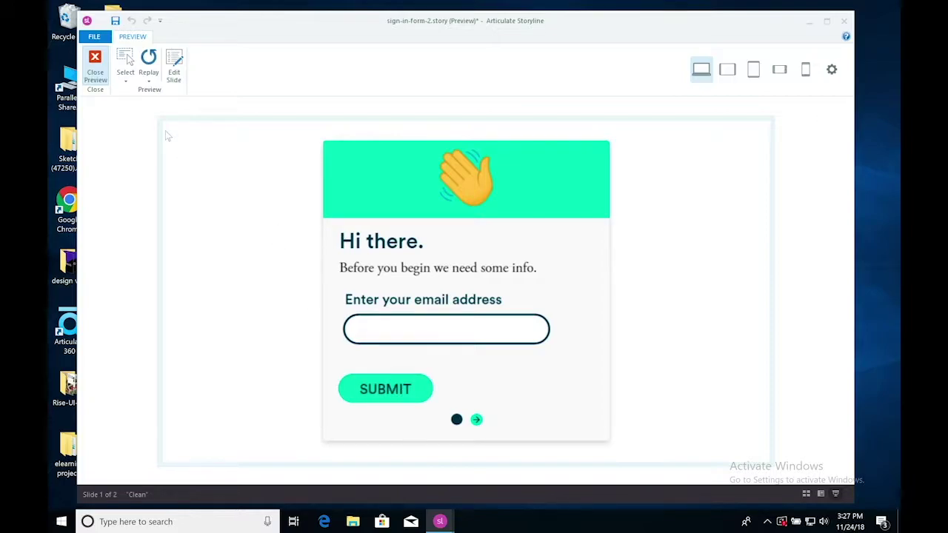
- Replay the entire project, submit the username "m" to recheck the dots, and close the preview
left_click(149, 80)
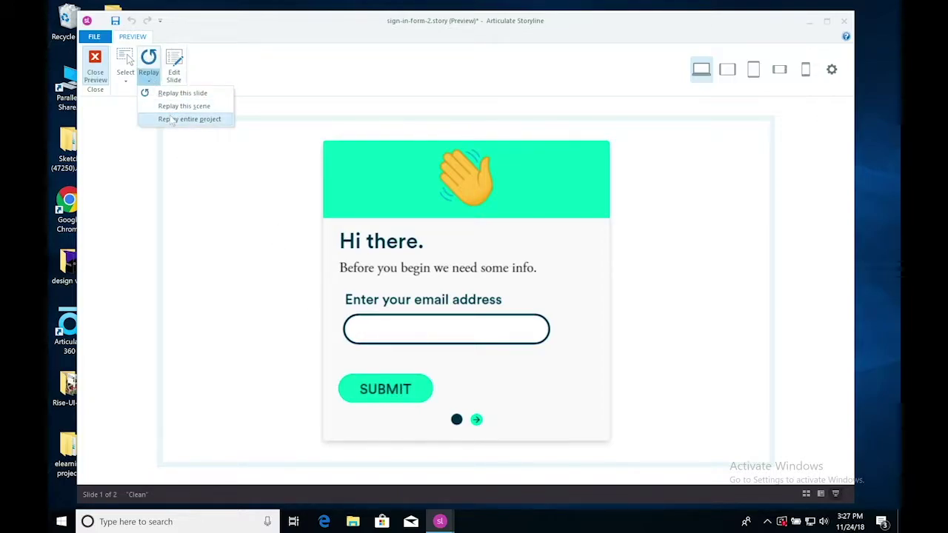
left_click(171, 119)
type("m")
left_click(401, 391)
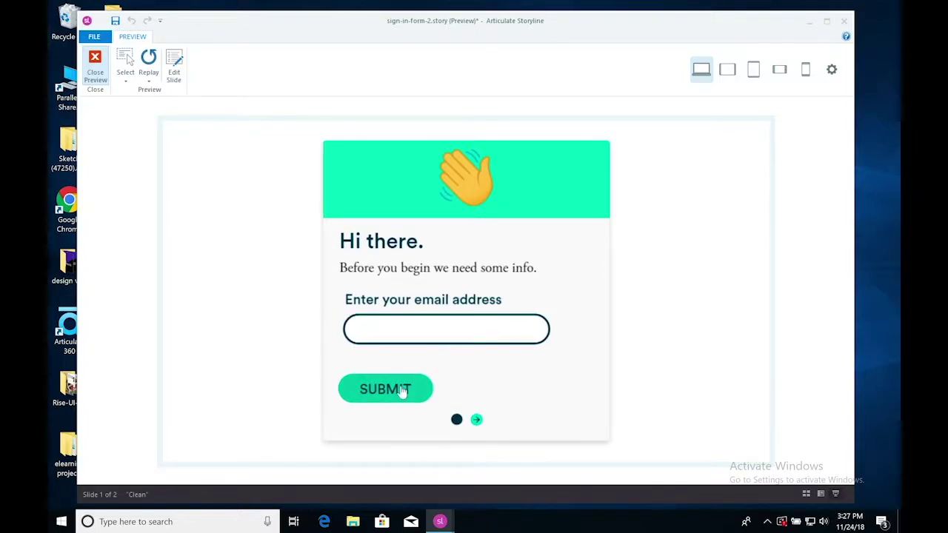
left_click(96, 68)
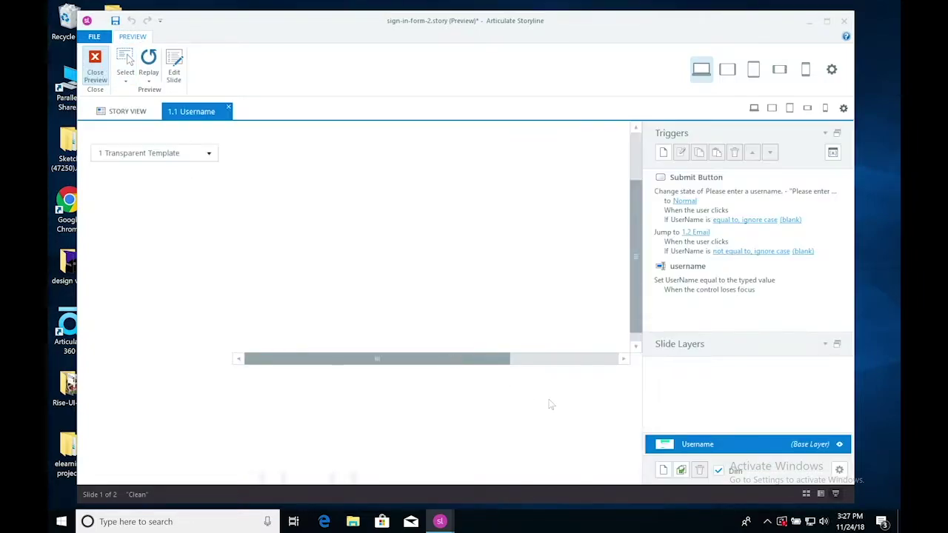
- On the Email slide's Dots animation layer, extend the timeline bars of Oval 1 1 and Oval 2 1 to 1 second
left_click(154, 292)
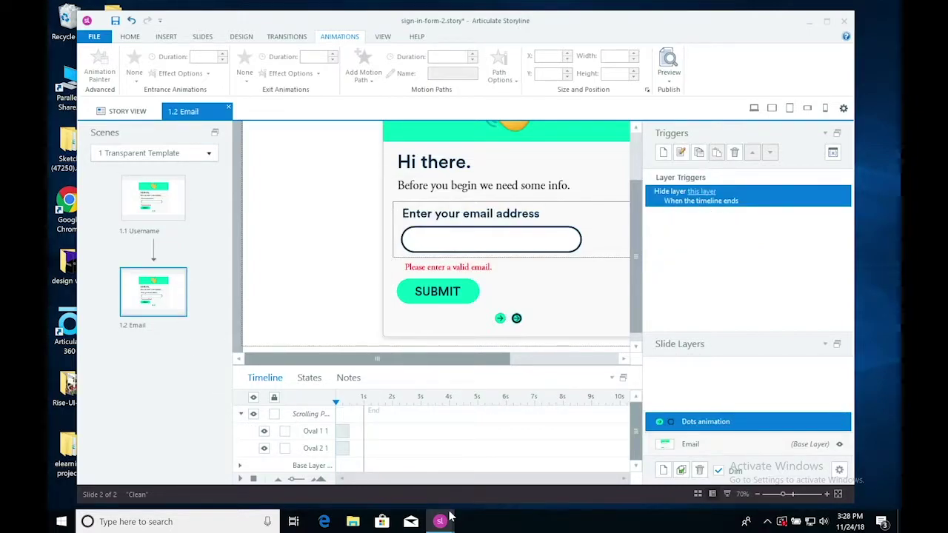
left_click(346, 430)
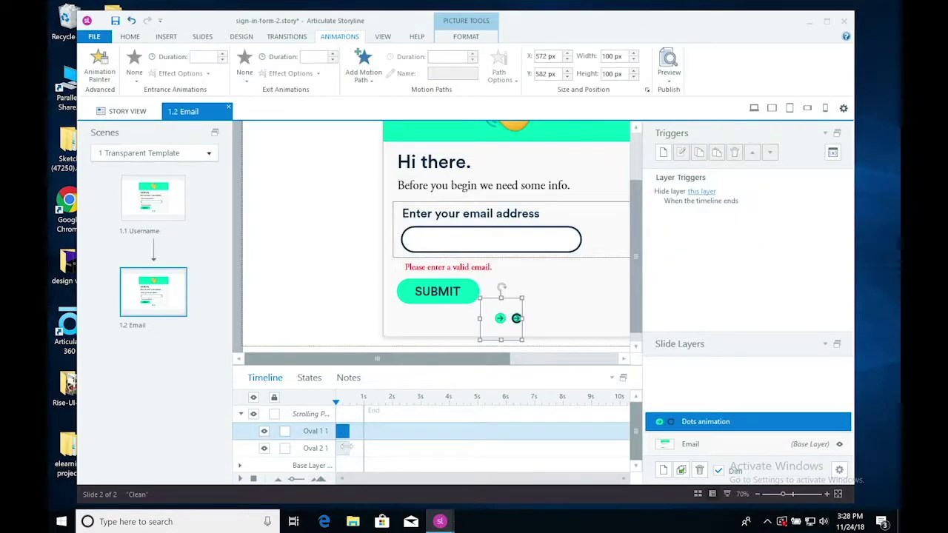
left_click(345, 451, "shift")
left_click_drag(350, 449, 360, 449)
left_click(659, 448)
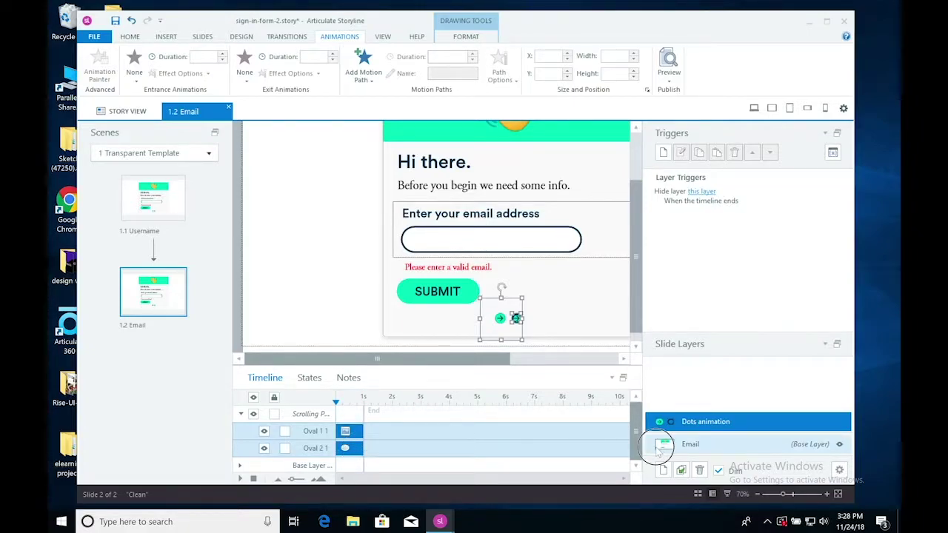
left_click(700, 421)
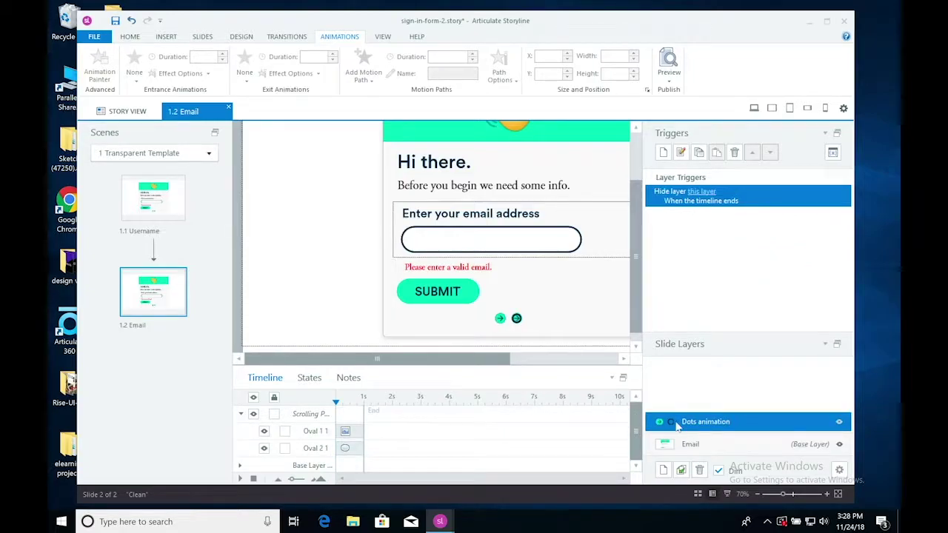
- On the Username slide, nudge the username text entry field slightly down within its rounded box
left_click(172, 204)
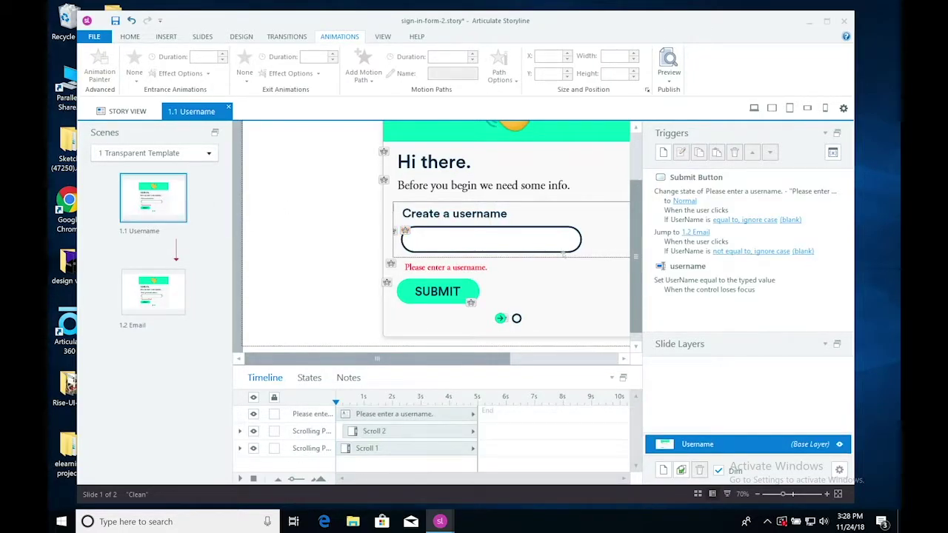
left_click(532, 247)
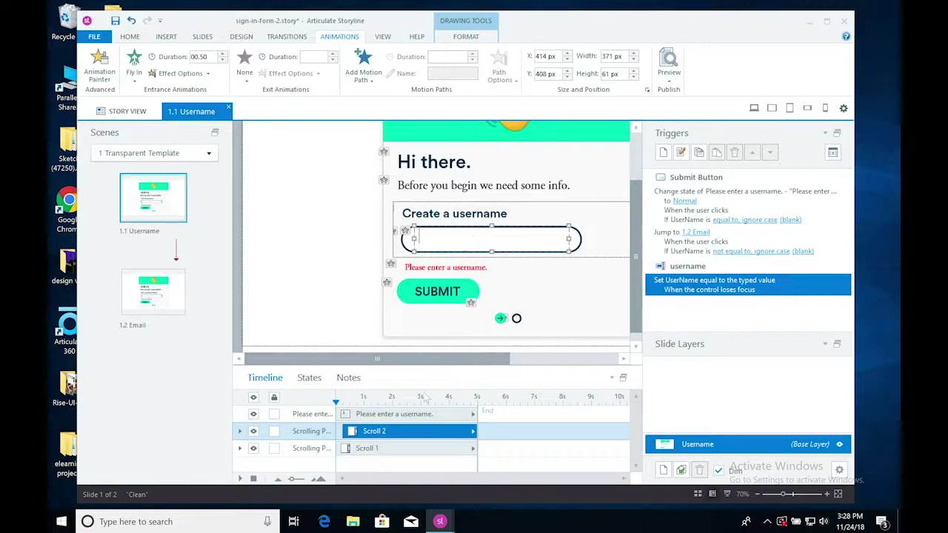
left_click(240, 431)
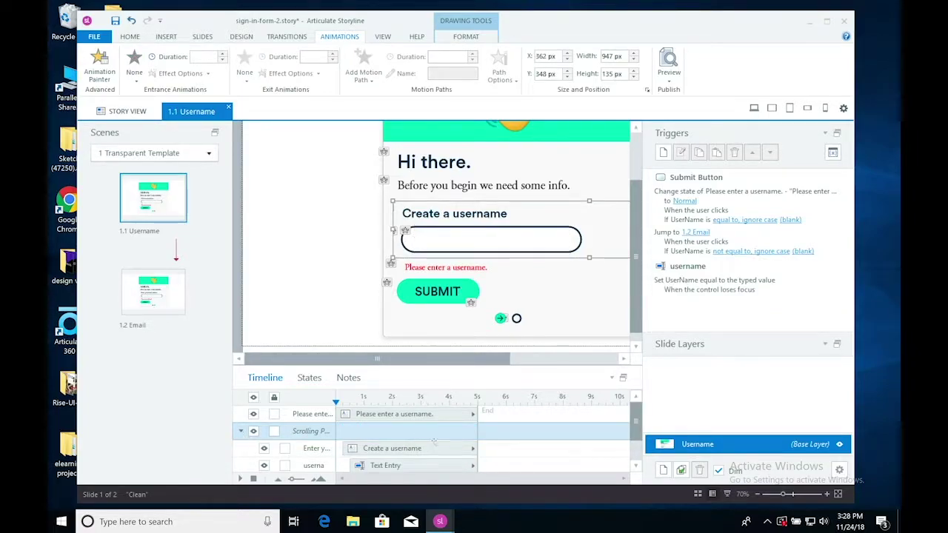
left_click(504, 240)
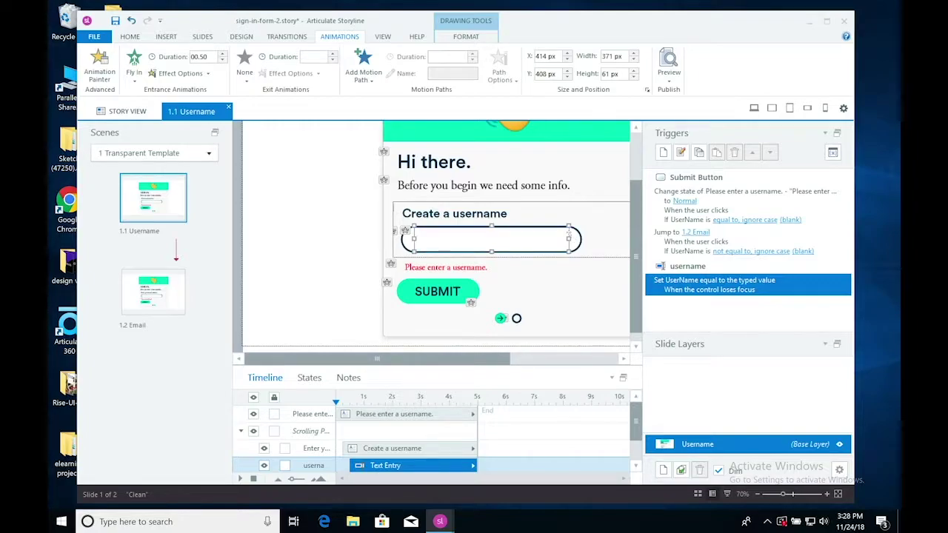
key("Down")
key("Down")
key("Down")
key("Down")
key("Down")
- On the Email slide's base layer, set the email text entry field's Y position to 415 px and save the project
left_click(154, 292)
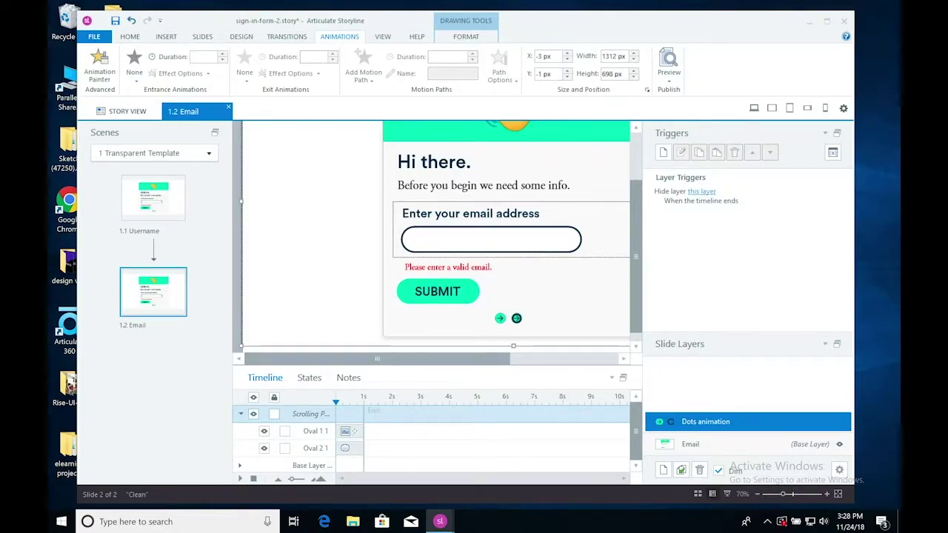
left_click(354, 431)
left_click(670, 445)
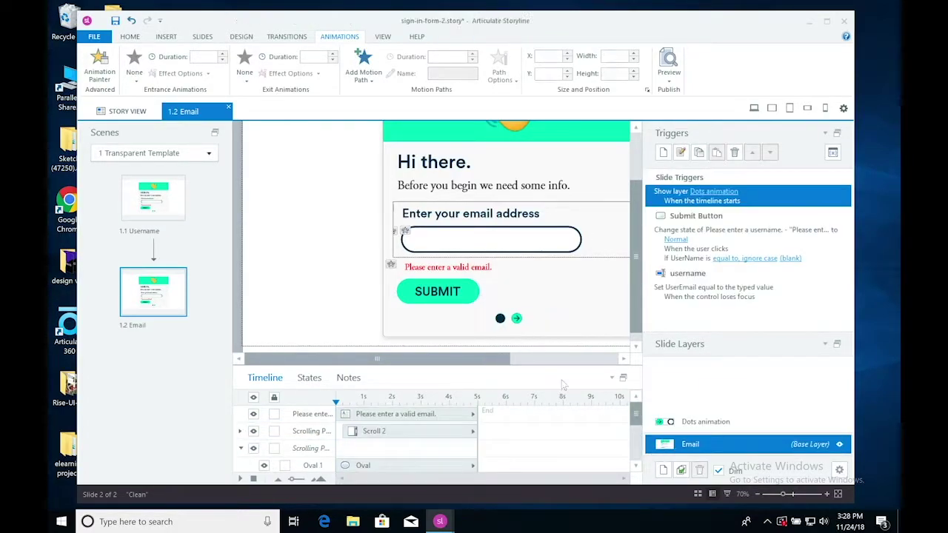
left_click(477, 239)
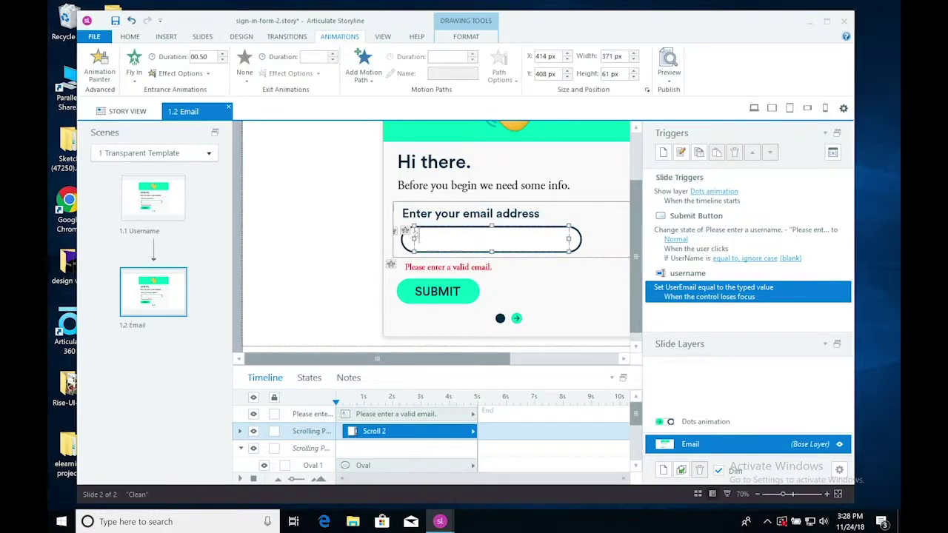
double_click(543, 73)
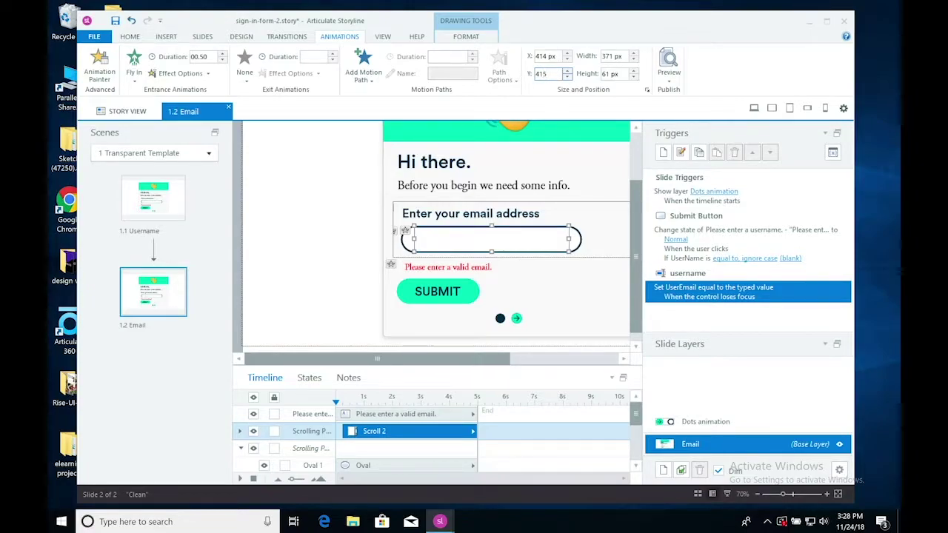
key("Return")
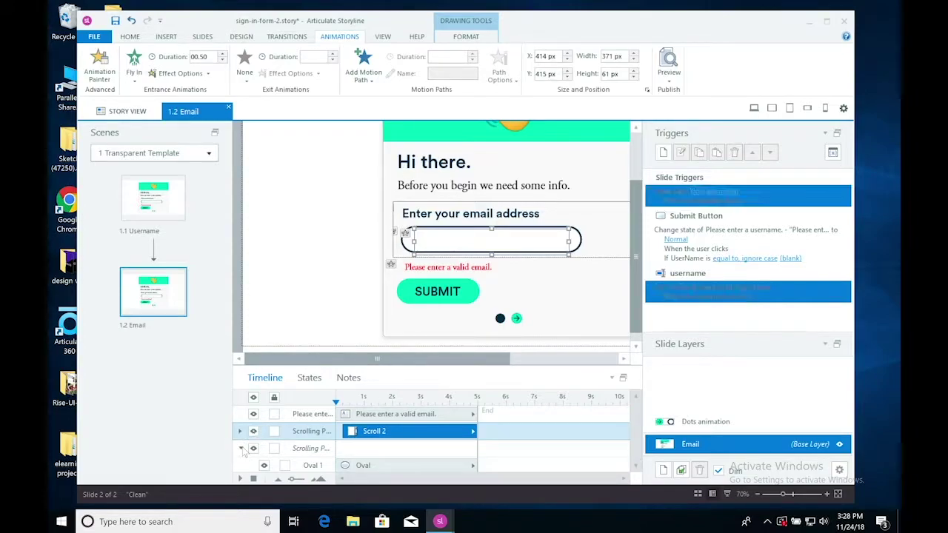
left_click(241, 449)
left_click(116, 21)
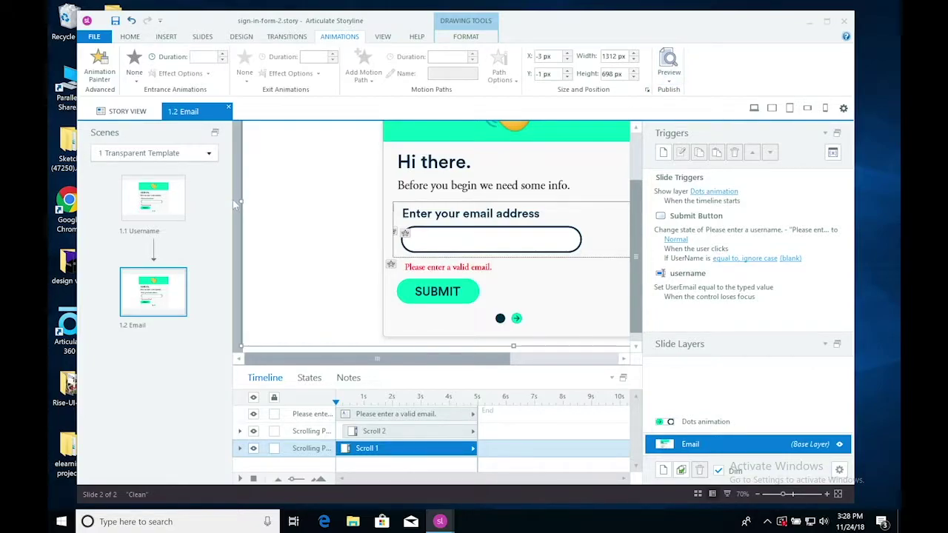
- Preview the entire project from the Username slide and submit the username "m" to check the text alignment and dots
left_click(153, 198)
left_click(669, 78)
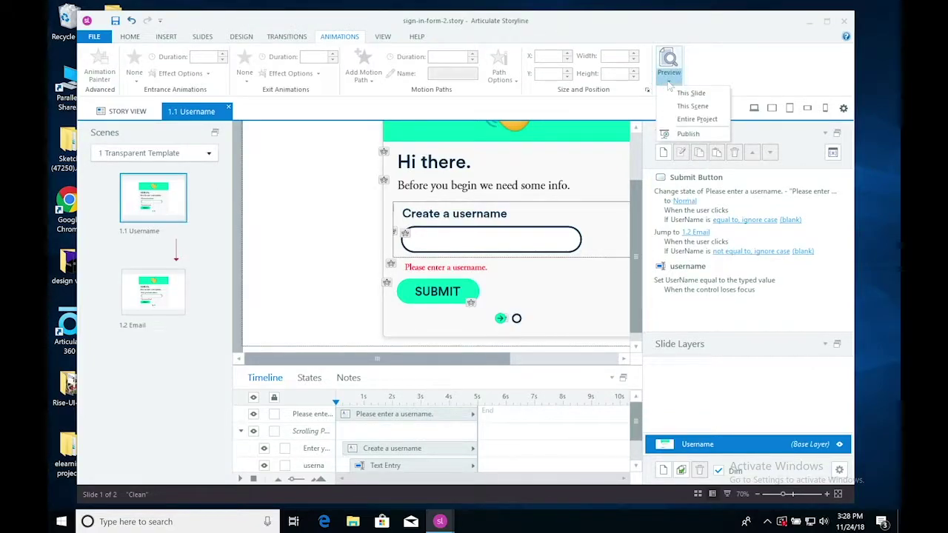
left_click(697, 119)
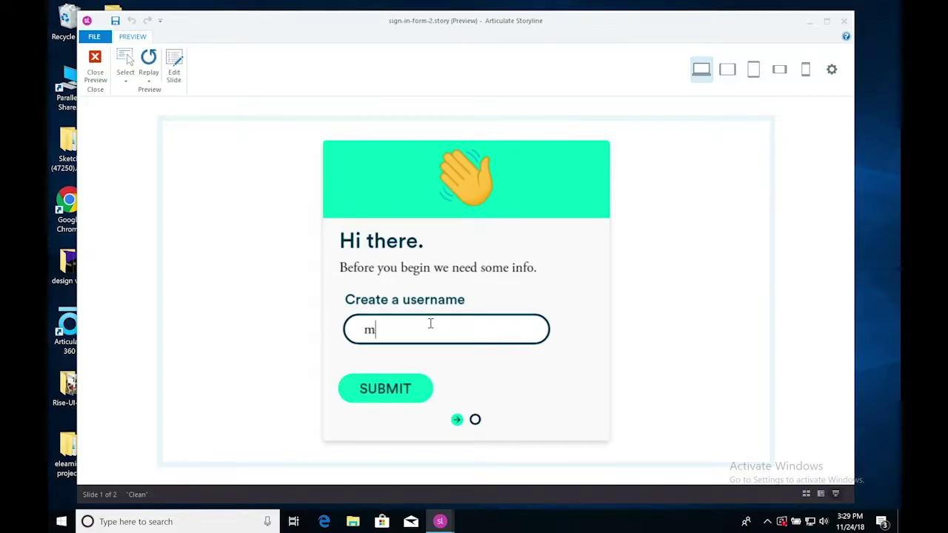
left_click(397, 398)
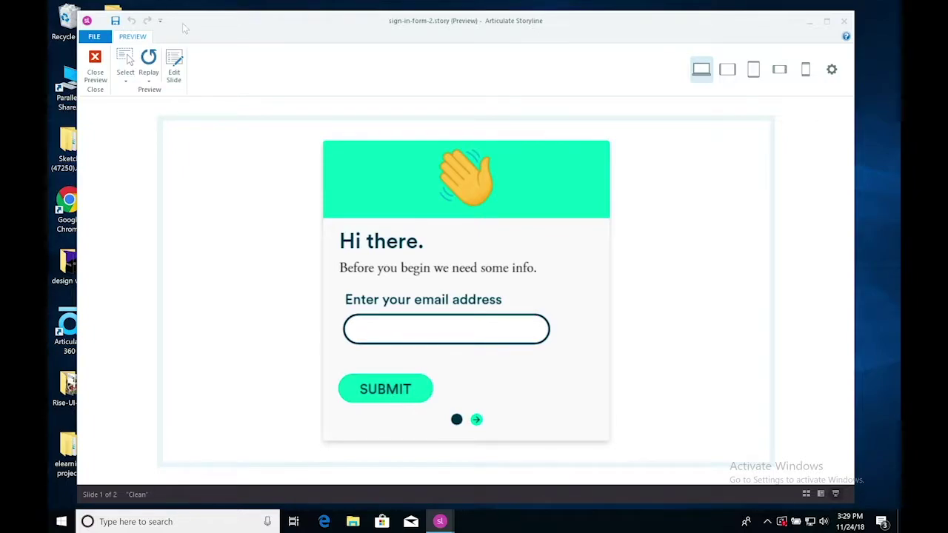
- Replay the Email slide repeatedly in the preview to examine the progress dots animation
left_click(151, 63)
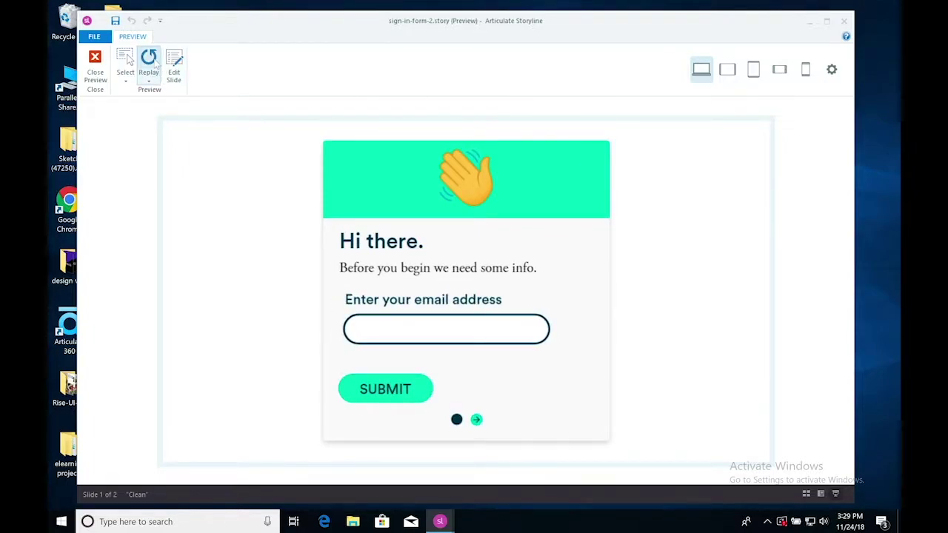
left_click(150, 63)
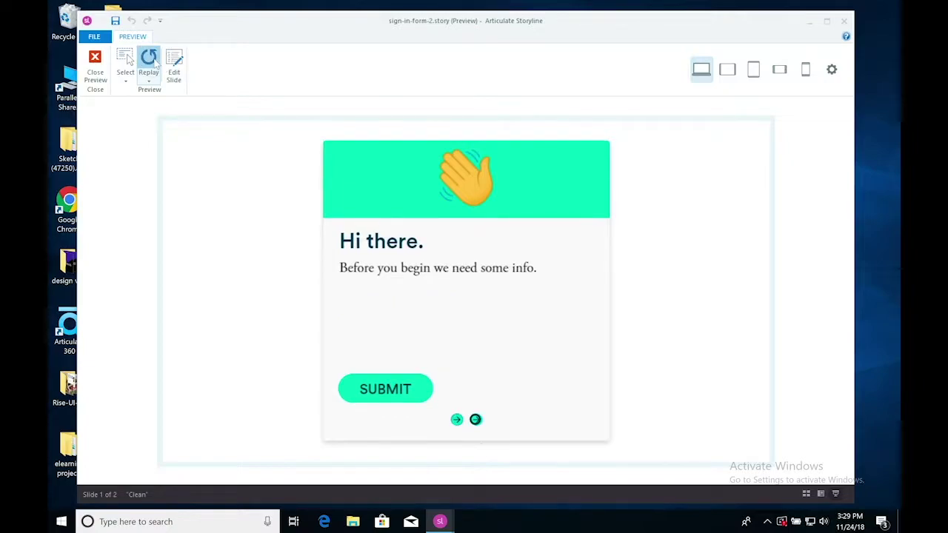
left_click(156, 64)
left_click(156, 65)
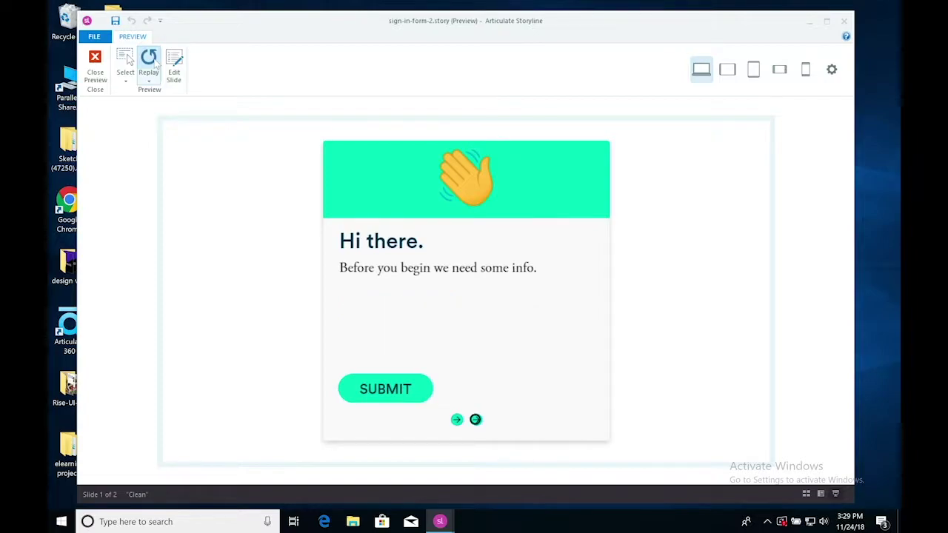
left_click(156, 65)
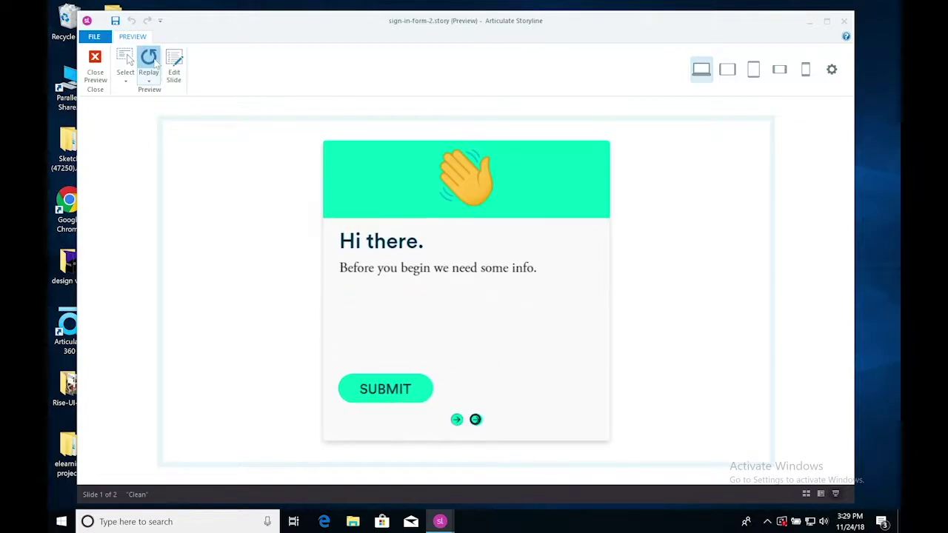
left_click(156, 64)
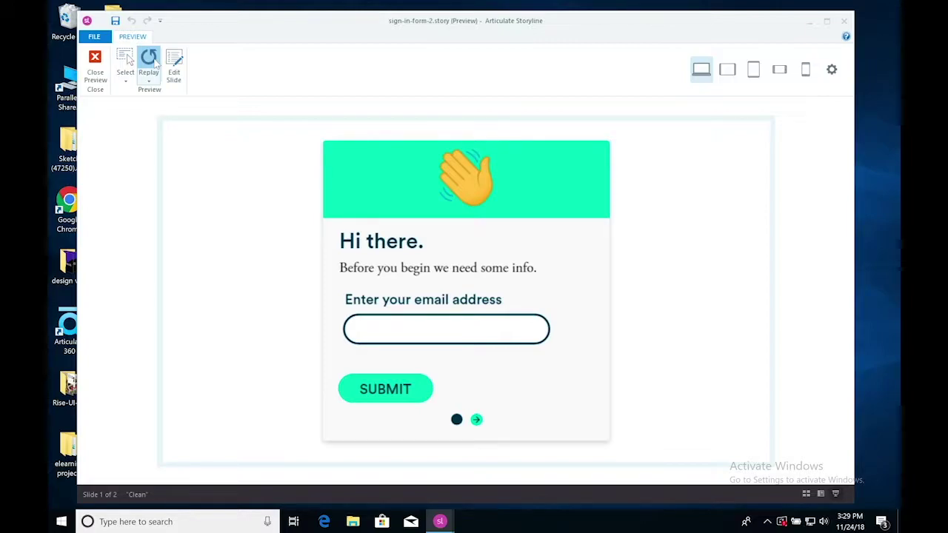
left_click(156, 64)
left_click(156, 64)
left_click(155, 64)
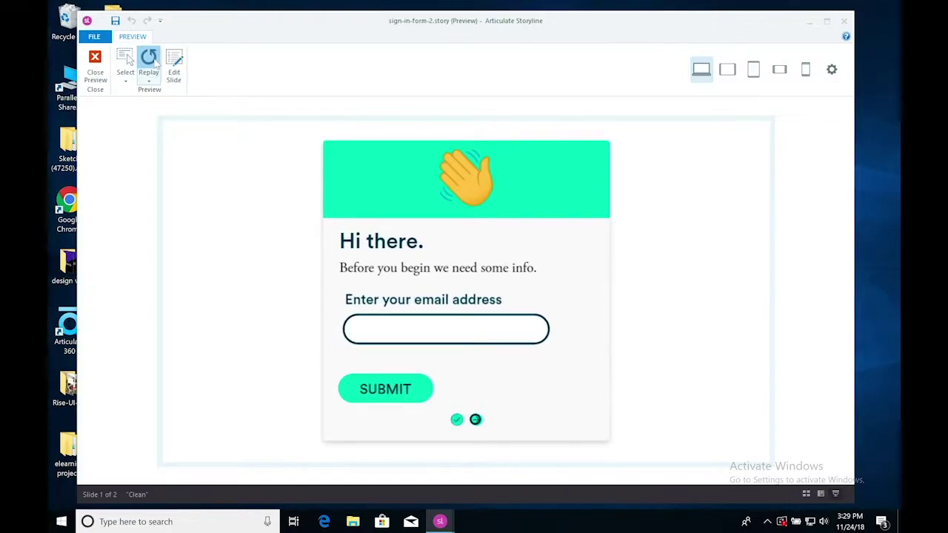
- Replay the Email slide's dots animation twice more and close the preview
left_click(156, 65)
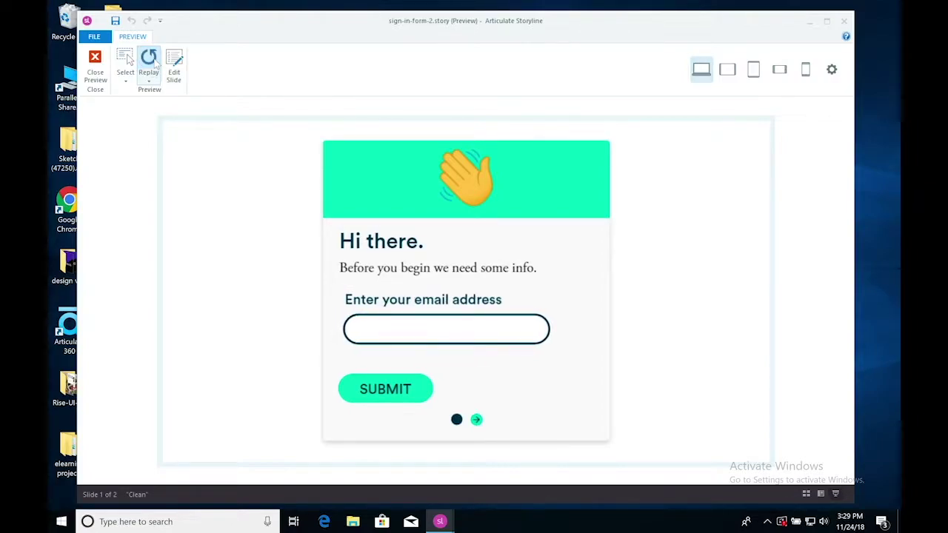
left_click(156, 65)
left_click(95, 63)
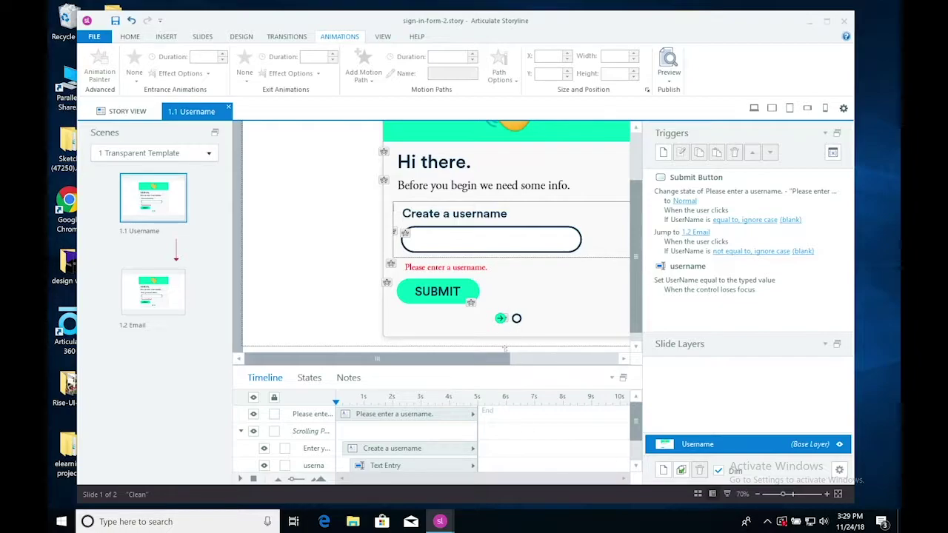
- On the Email slide's base layer, start the dark oval and arrow-still.png at about 0.25 s and give both a Fade entrance animation
left_click(153, 292)
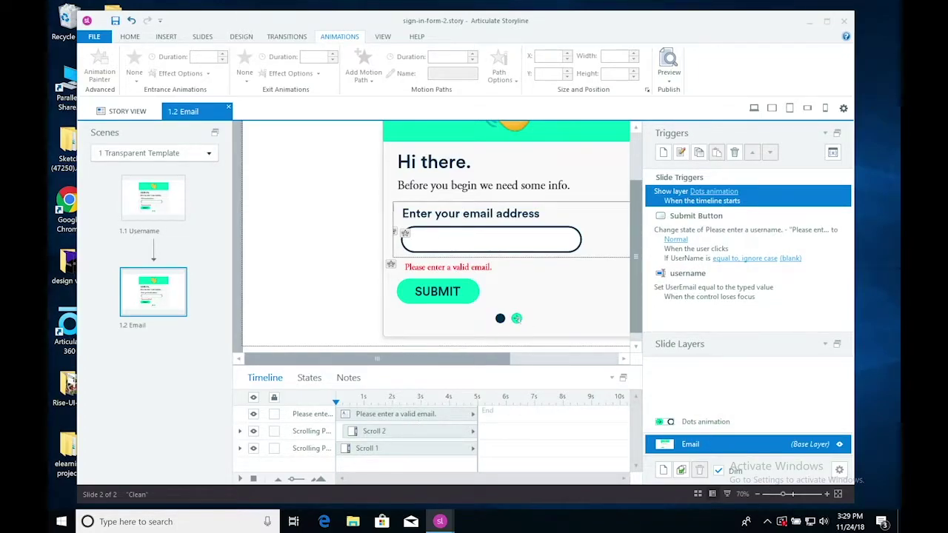
left_click(516, 318)
left_click(240, 448)
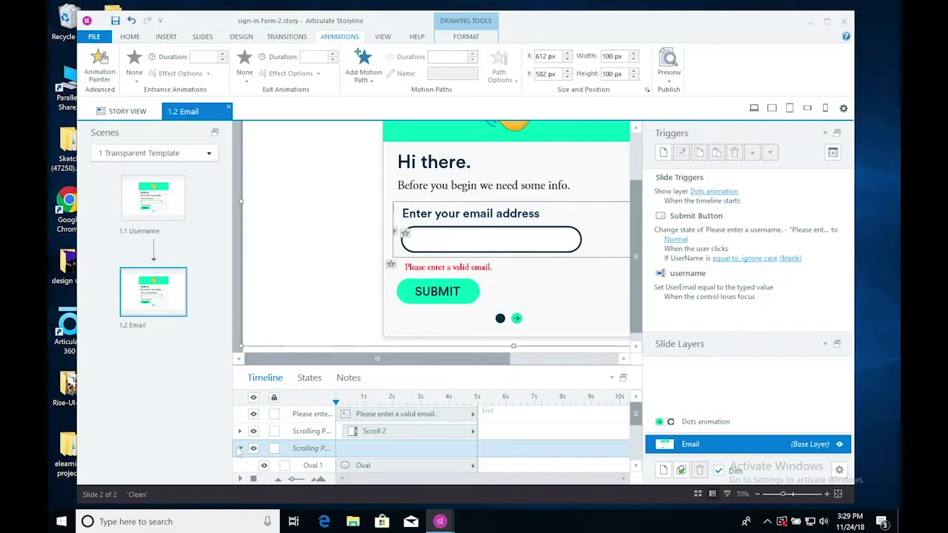
scroll(630, 417, "down", 2)
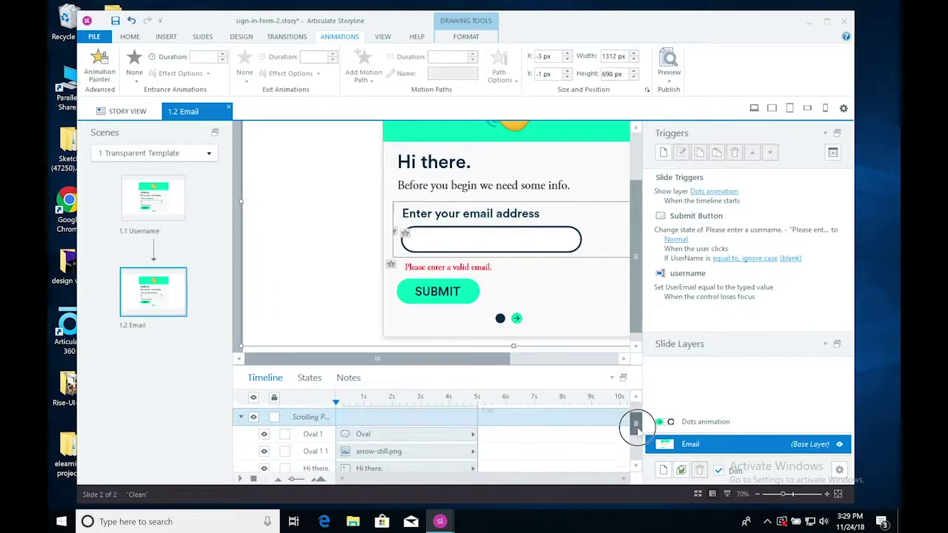
left_click(390, 434)
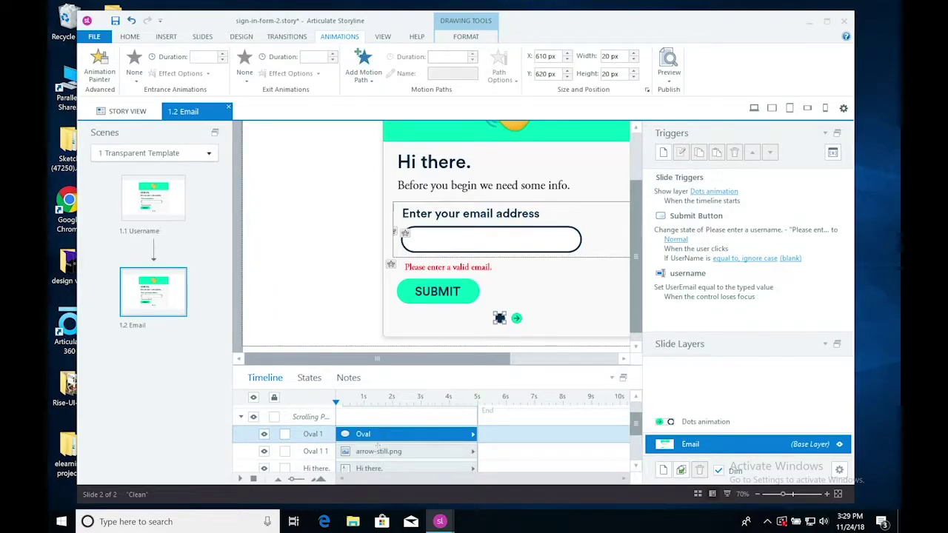
left_click(378, 451, "ctrl")
left_click_drag(338, 434, 344, 437)
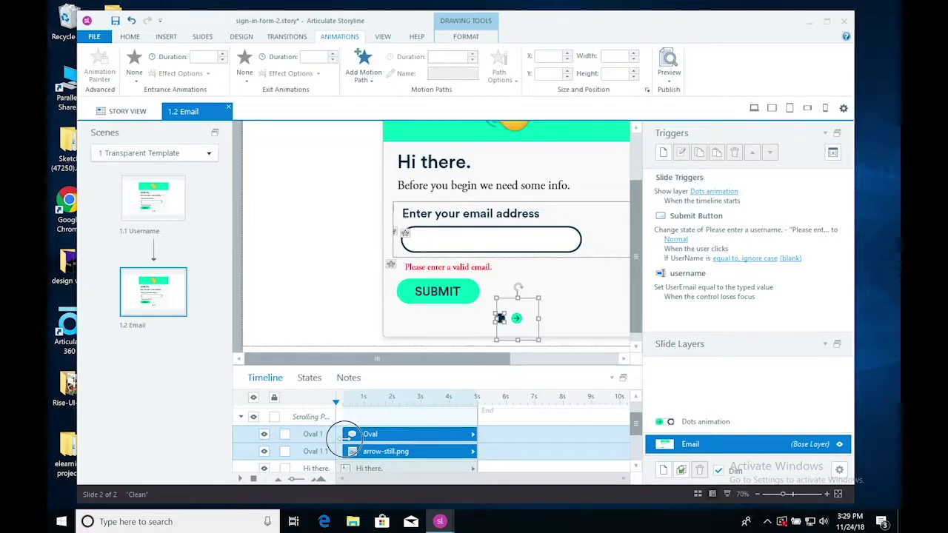
left_click(133, 72)
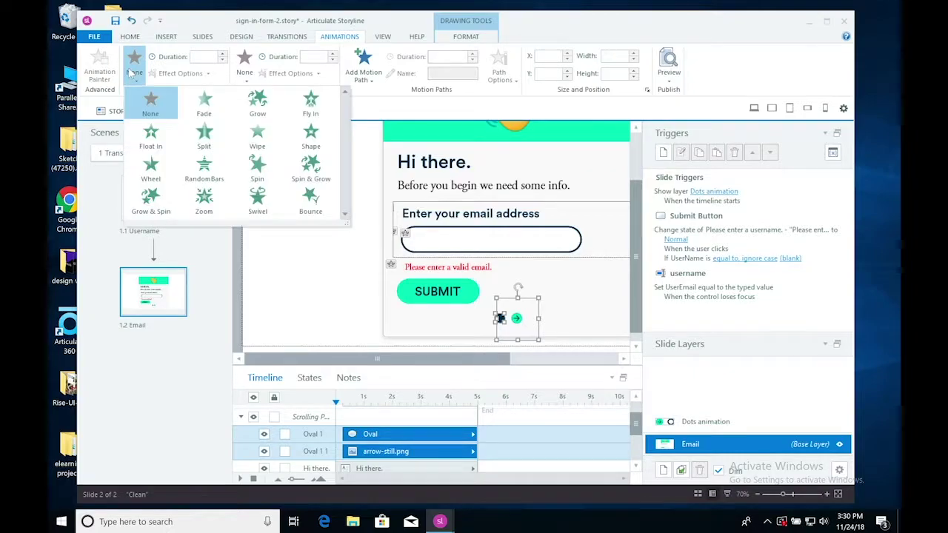
left_click(197, 104)
- On the Dots animation layer, apply a Shrink exit animation to both Oval 1 1 and Oval 2 1
left_click(675, 423)
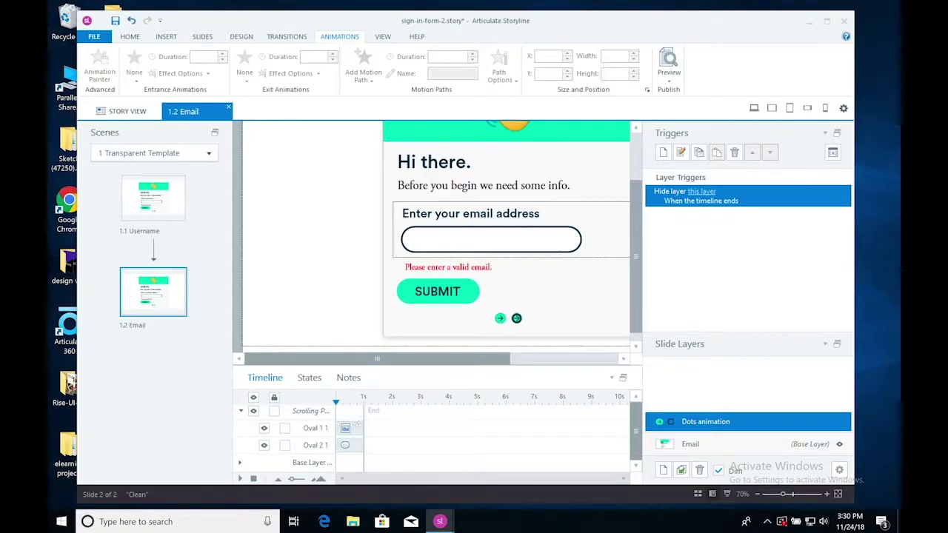
left_click(352, 428)
left_click(355, 445, "ctrl")
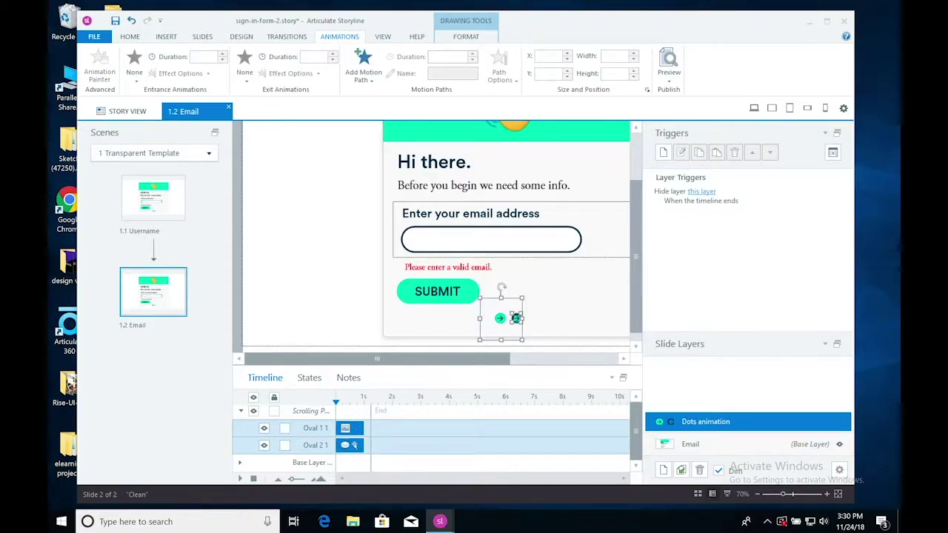
left_click(247, 78)
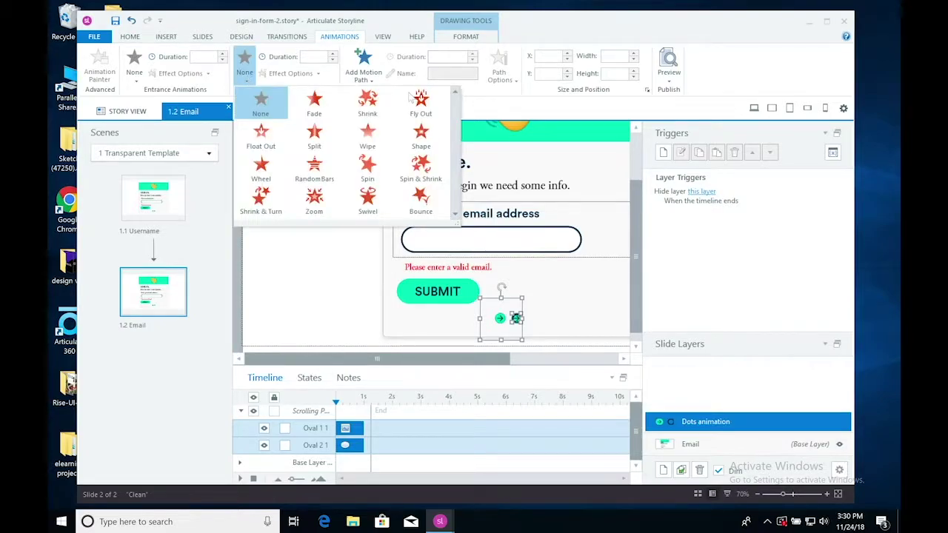
left_click(368, 104)
- Preview the entire project from the Username slide, submit the username "ss" to check the dots' transition, and close the preview
left_click(180, 194)
left_click(669, 80)
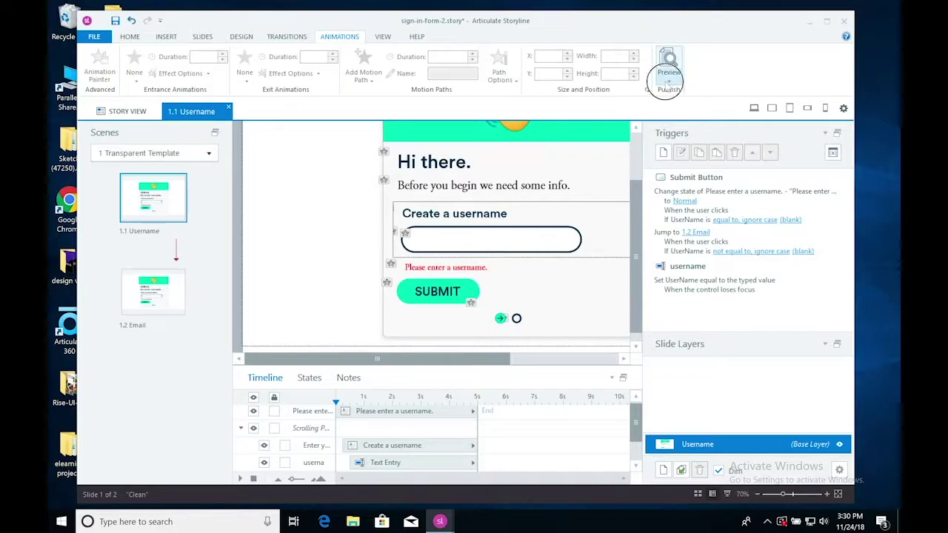
left_click(672, 120)
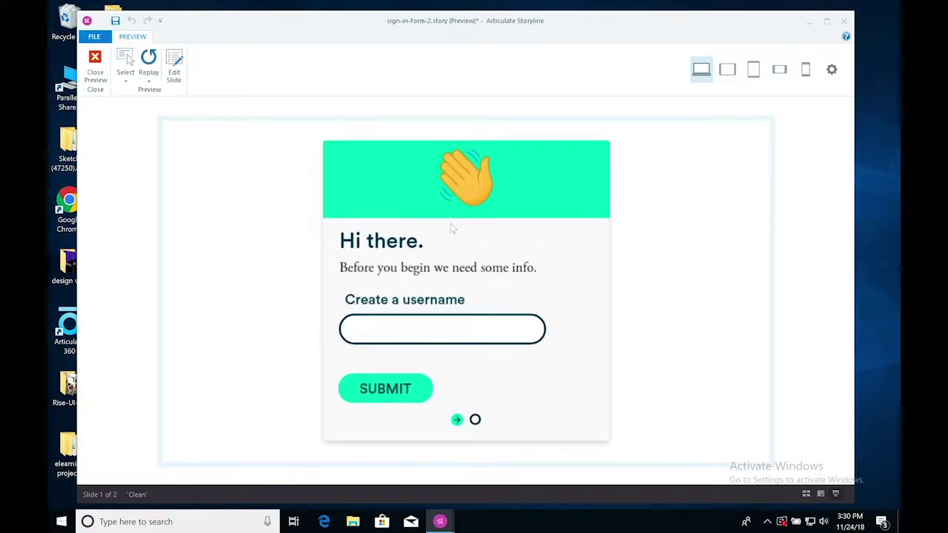
type("ss")
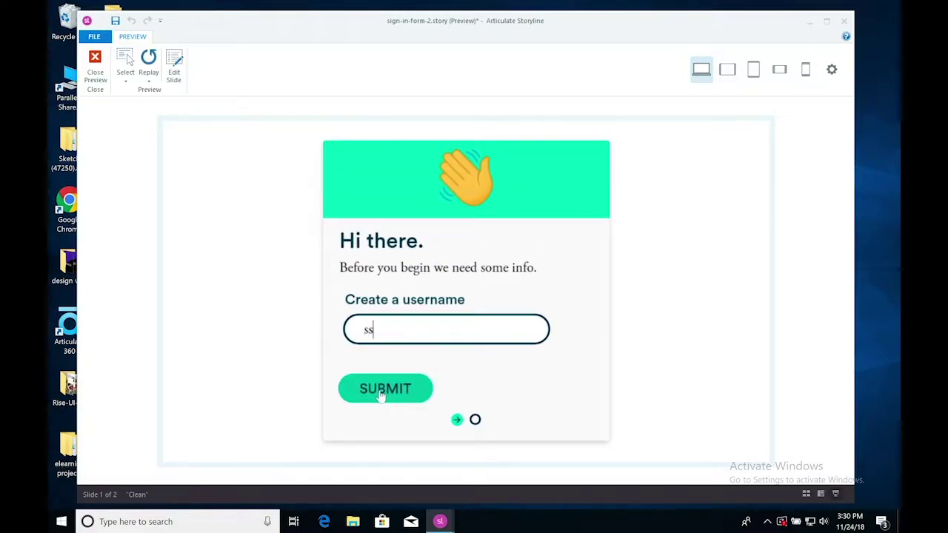
left_click(380, 394)
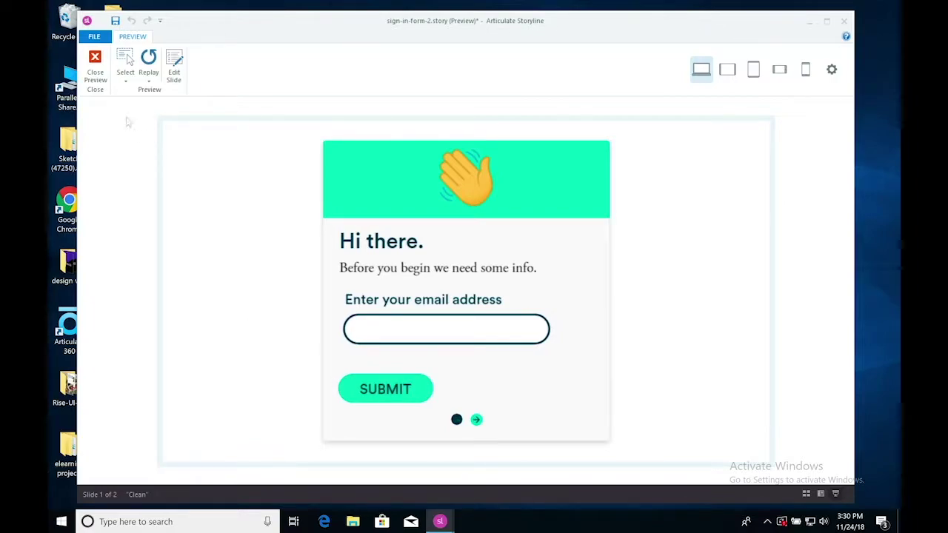
left_click(95, 65)
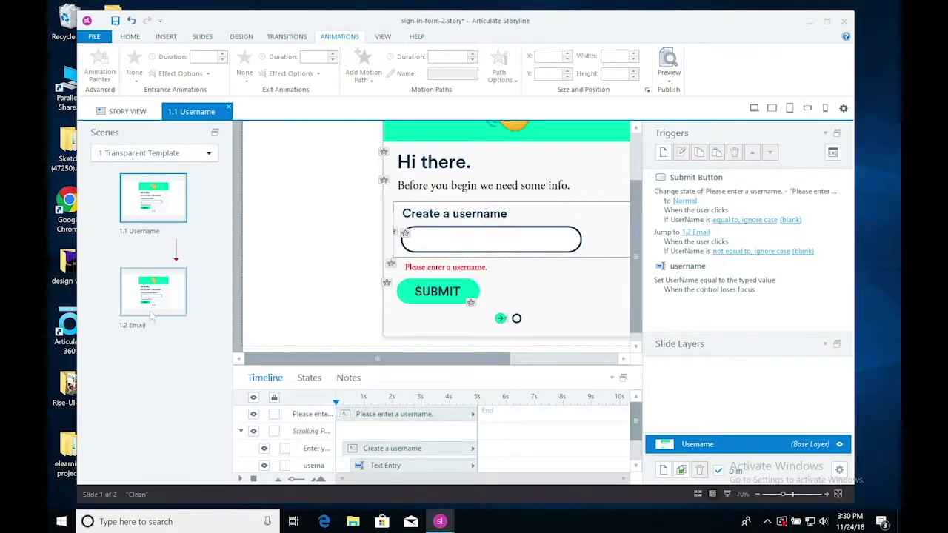
- On the Email slide's Dots animation layer, set the exit animation of Oval 1 1 and Oval 2 1 to None
left_click(153, 297)
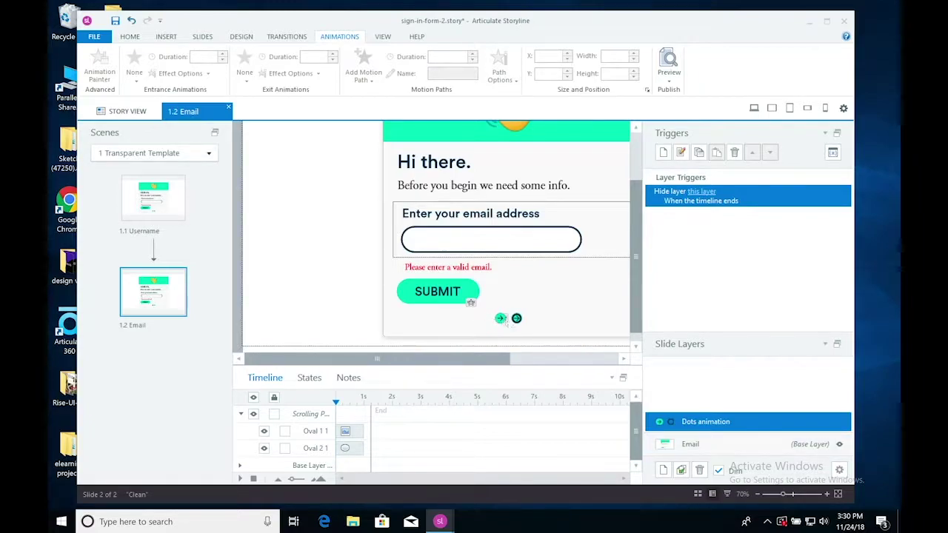
left_click(345, 430)
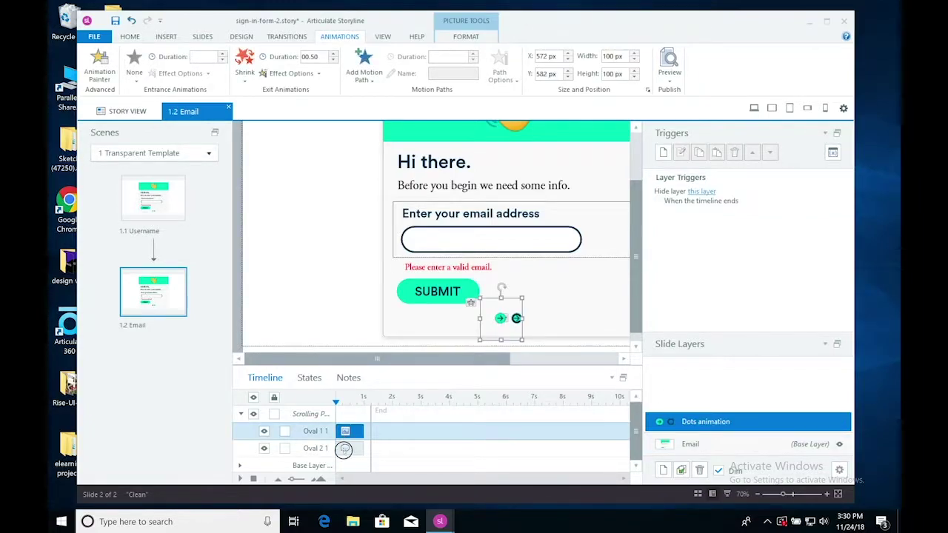
left_click(345, 448, "shift")
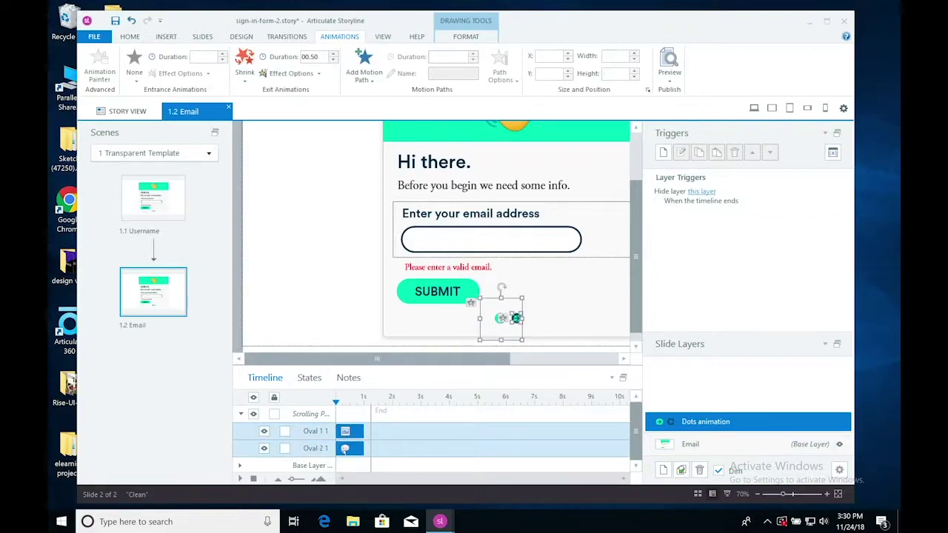
left_click(244, 66)
left_click(261, 104)
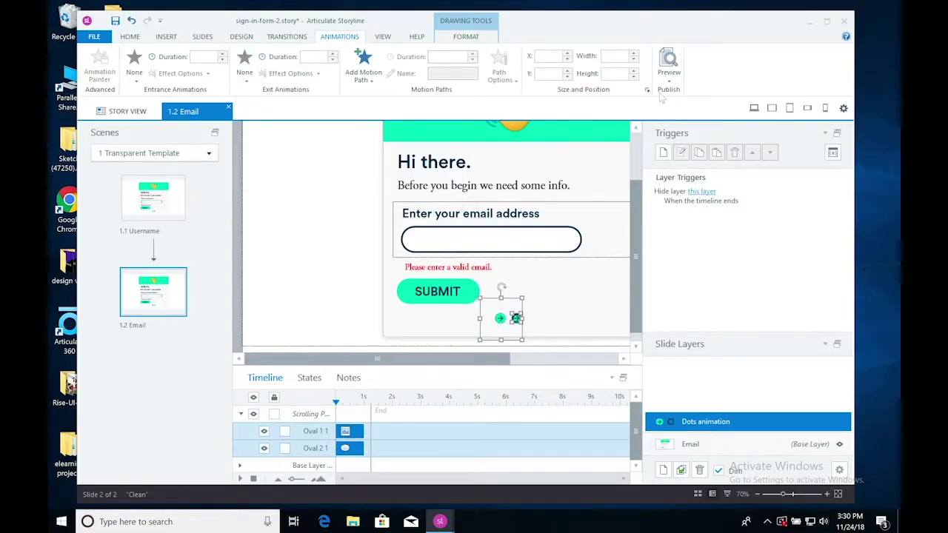
- Preview the entire project and submit the username "m" to reach the Email slide
left_click(669, 79)
left_click(681, 117)
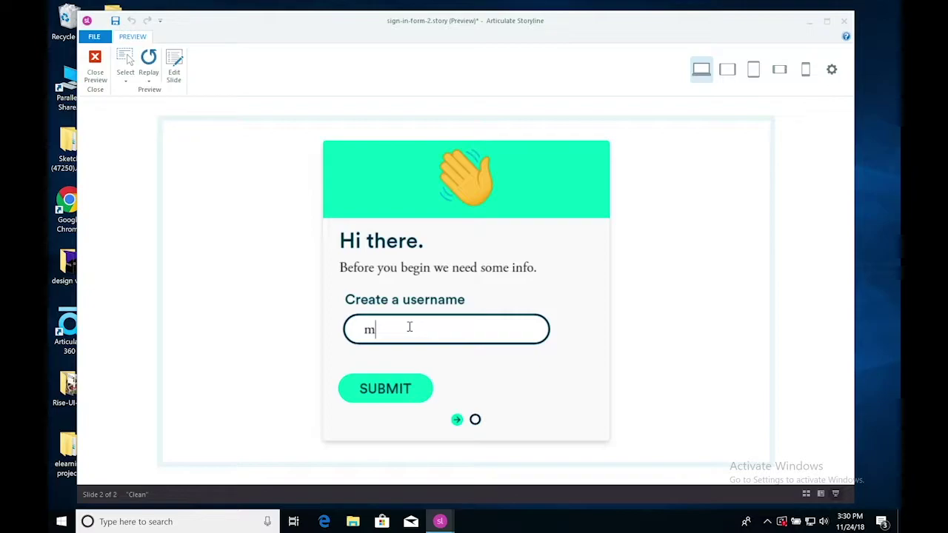
left_click(393, 397)
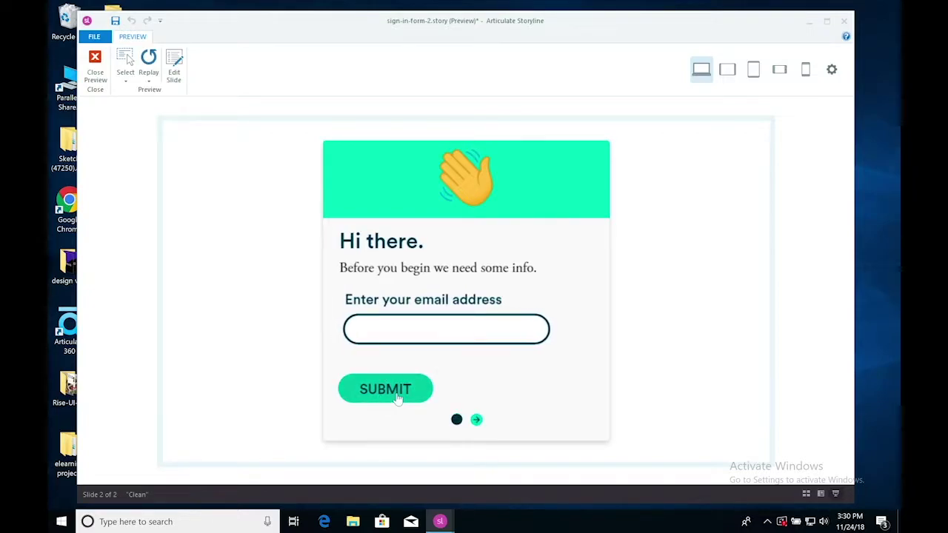
- Replay the Email slide several times to examine how the dots animation hands over to the base layer dots, and close the preview
left_click(149, 61)
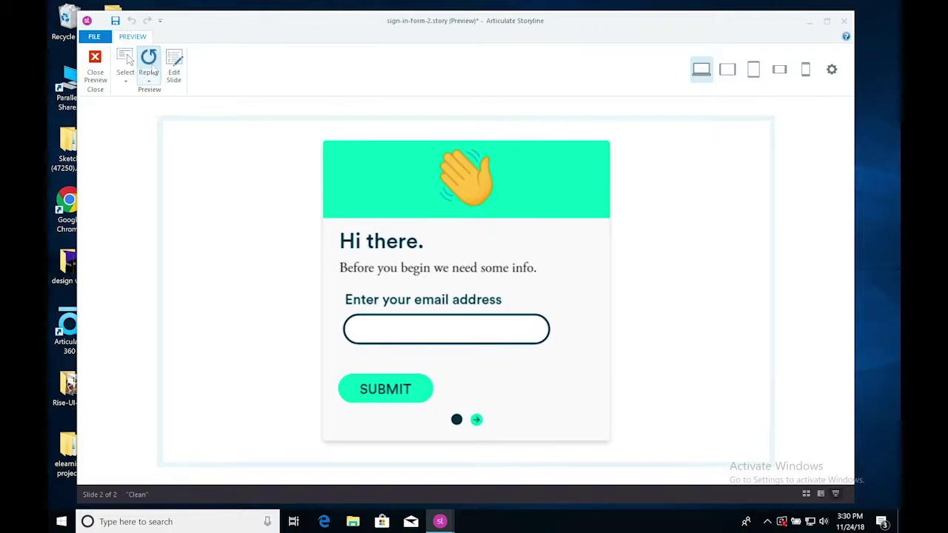
left_click(149, 61)
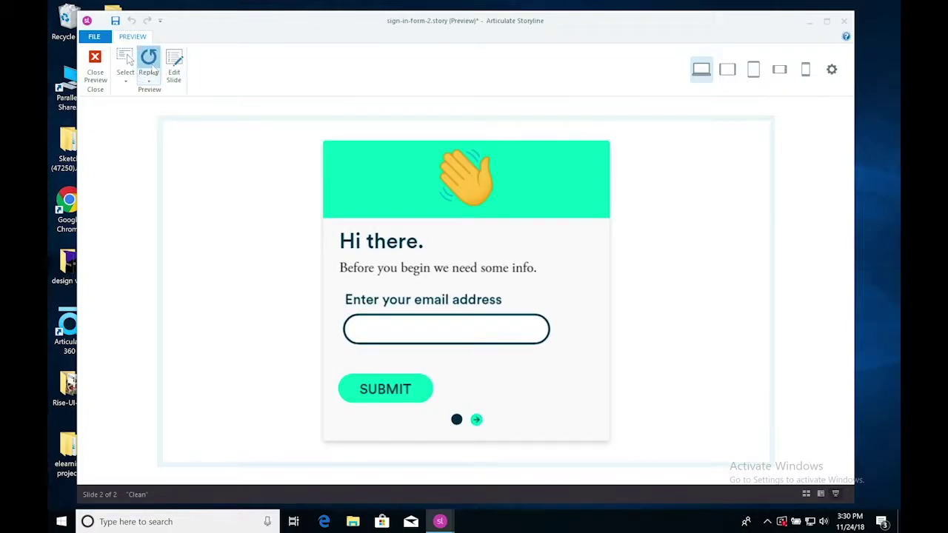
left_click(149, 61)
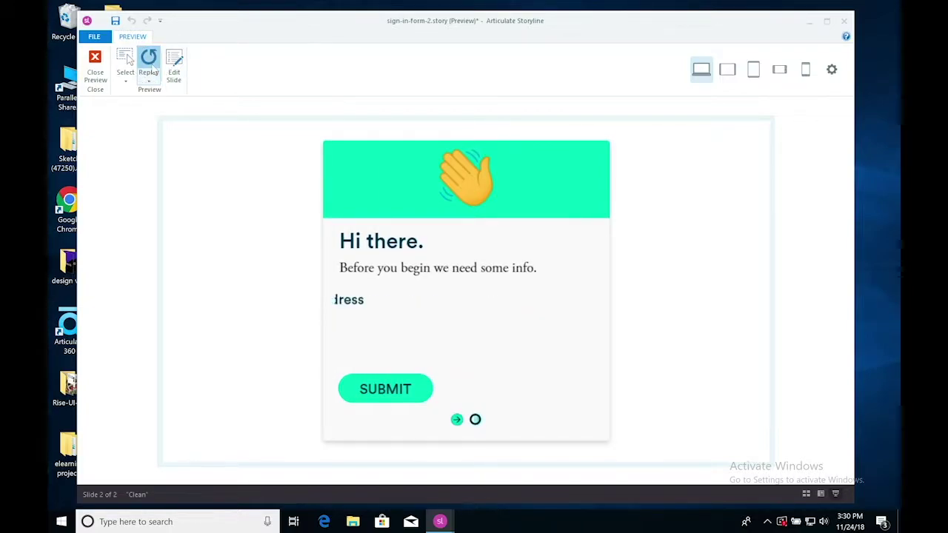
left_click(151, 63)
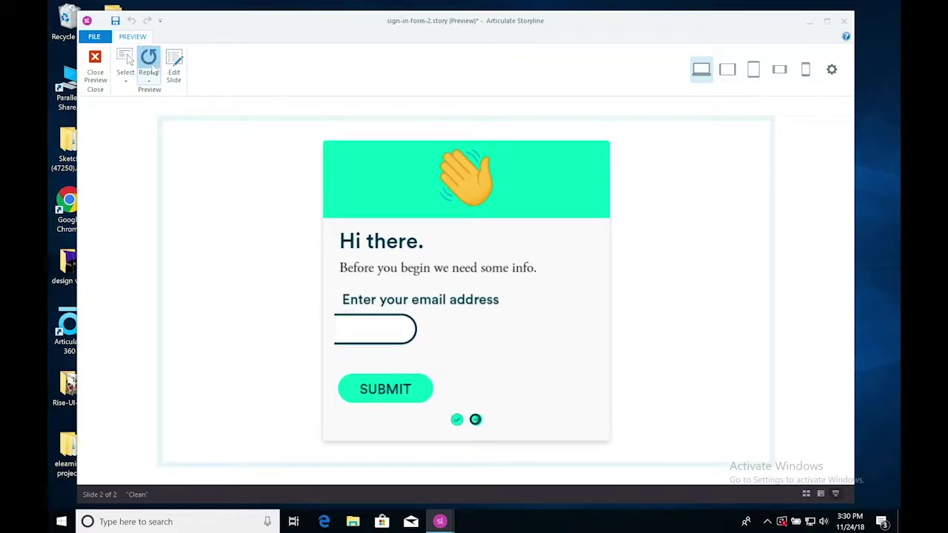
left_click(150, 63)
left_click(152, 65)
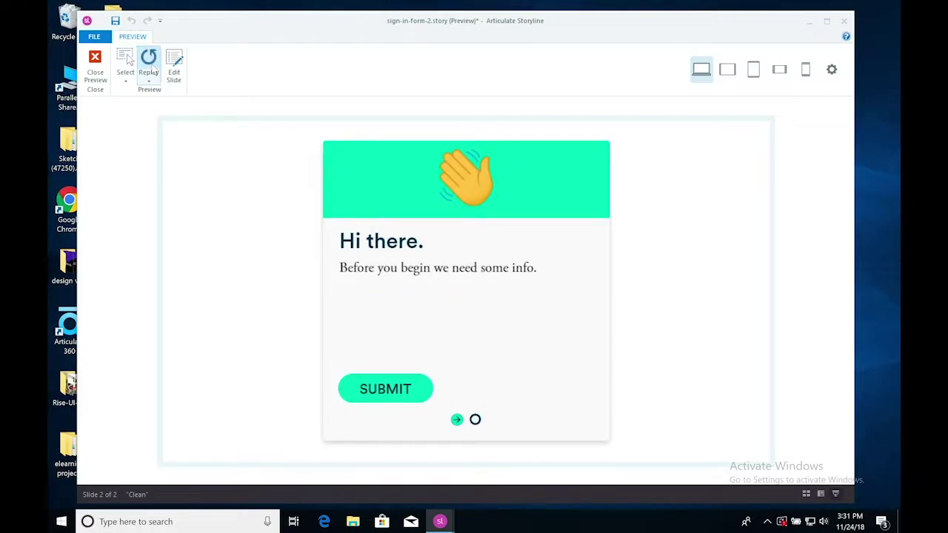
left_click(96, 73)
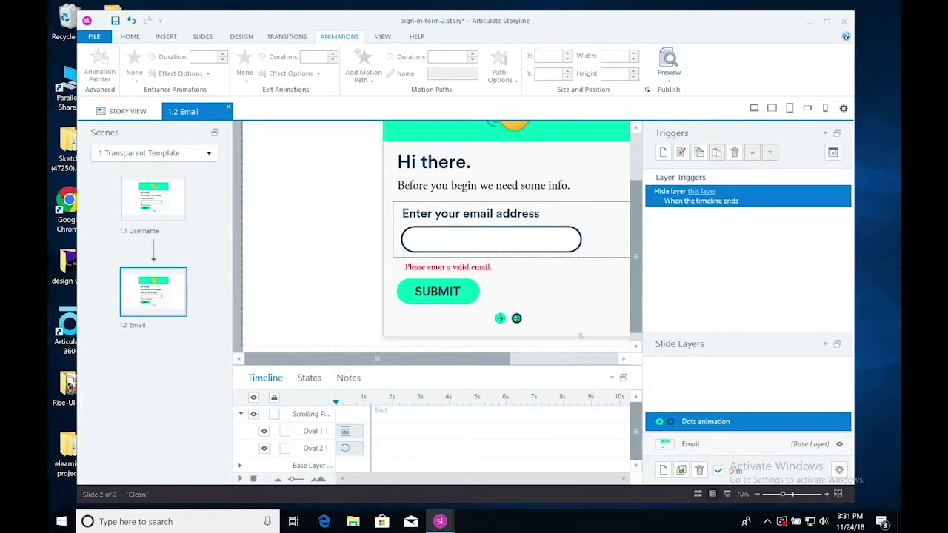
- On the Email slide's base layer, move the timeline start of the dark oval and arrow-still.png to about 0.5 s
left_click_drag(638, 302, 639, 328)
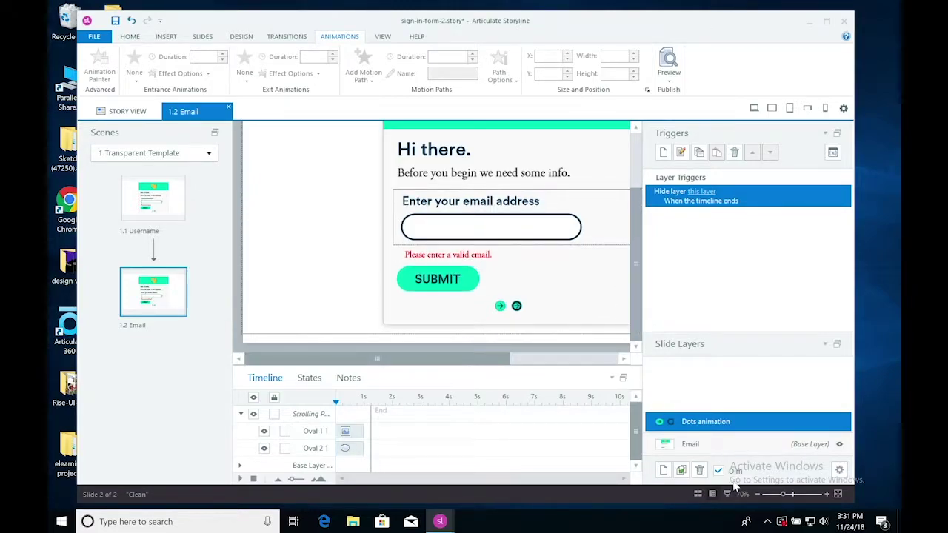
left_click(723, 448)
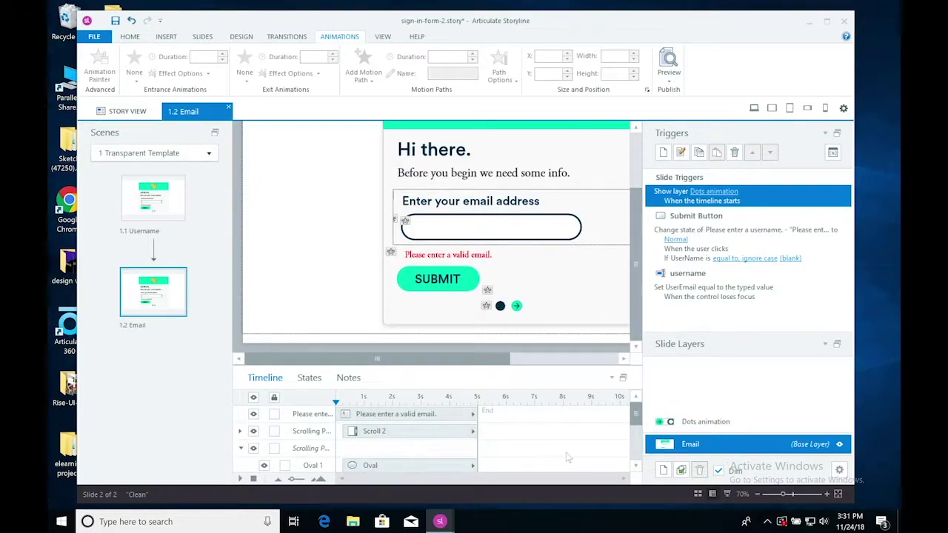
left_click_drag(637, 419, 636, 432)
left_click(374, 421)
left_click(370, 438, "ctrl")
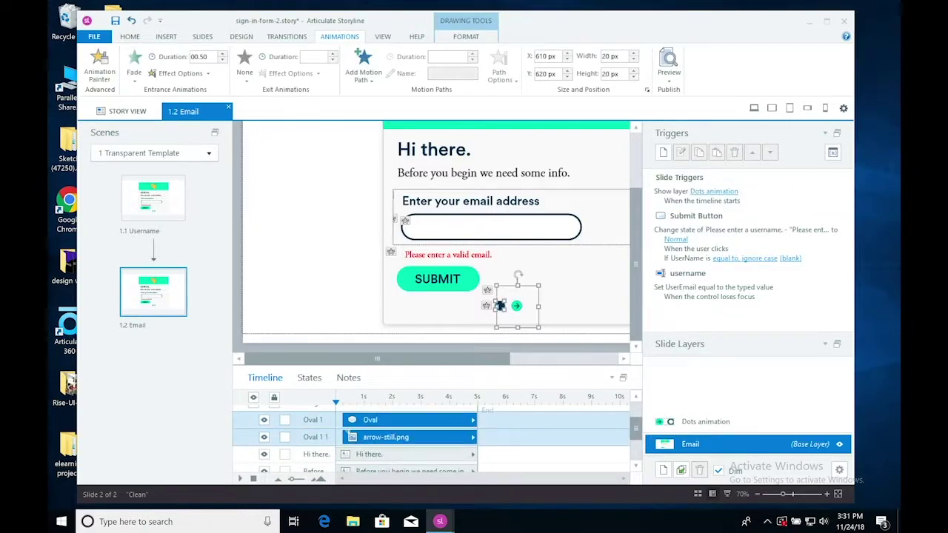
left_click_drag(346, 420, 350, 420)
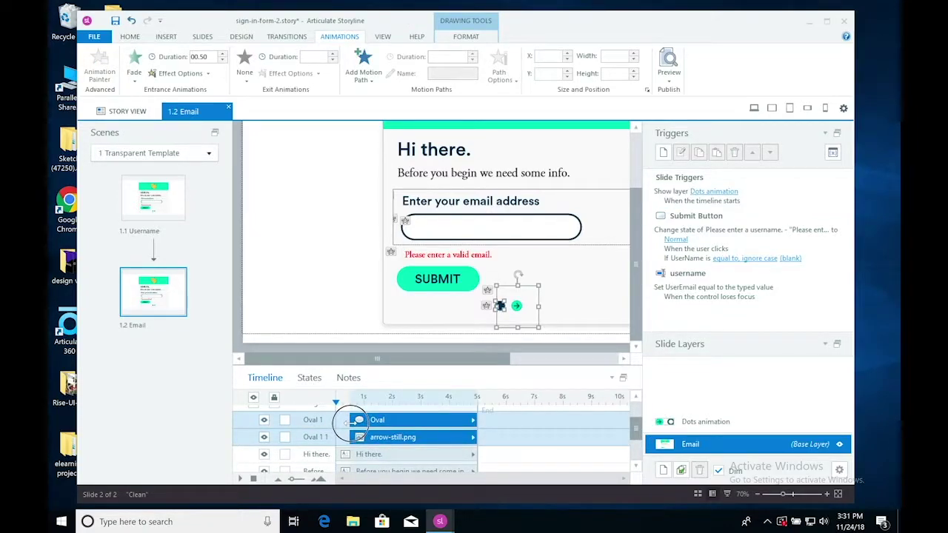
- On the Dots animation layer, give Oval 1 1 and Oval 2 1 a Fade exit animation, with a 0.25 s duration on Oval 2 1
left_click(700, 422)
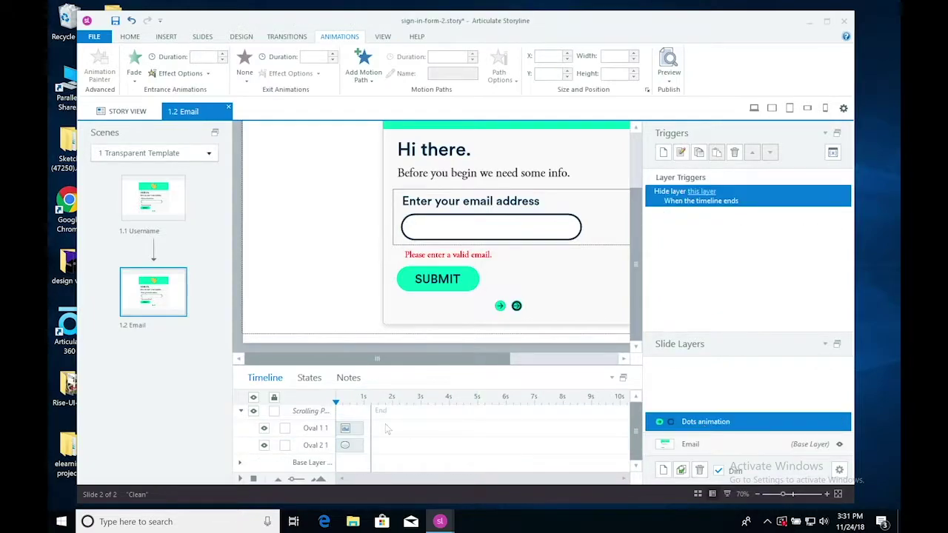
left_click(350, 429)
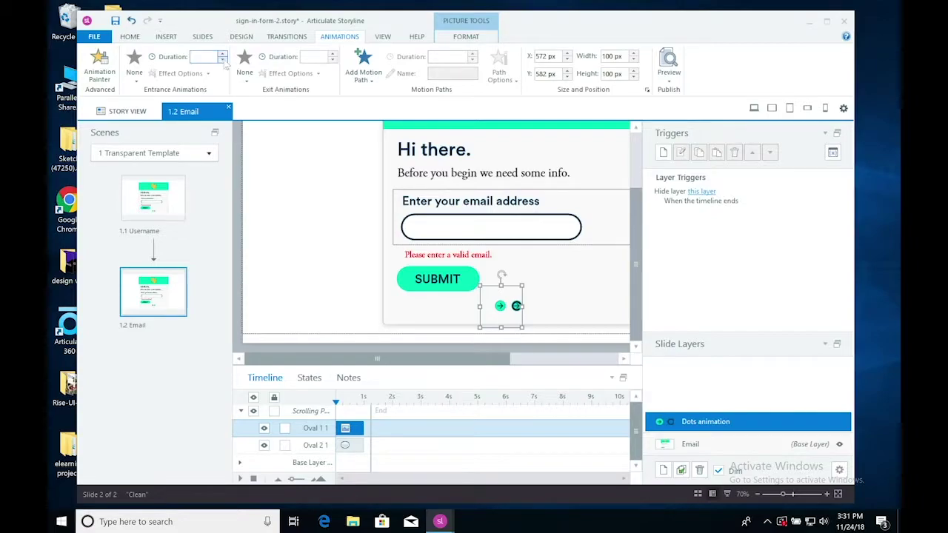
left_click(250, 79)
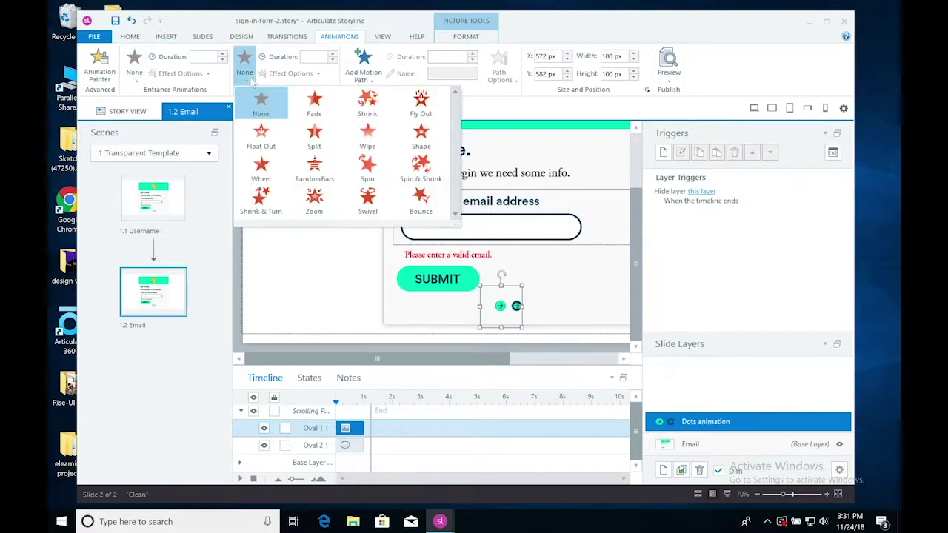
left_click(313, 104)
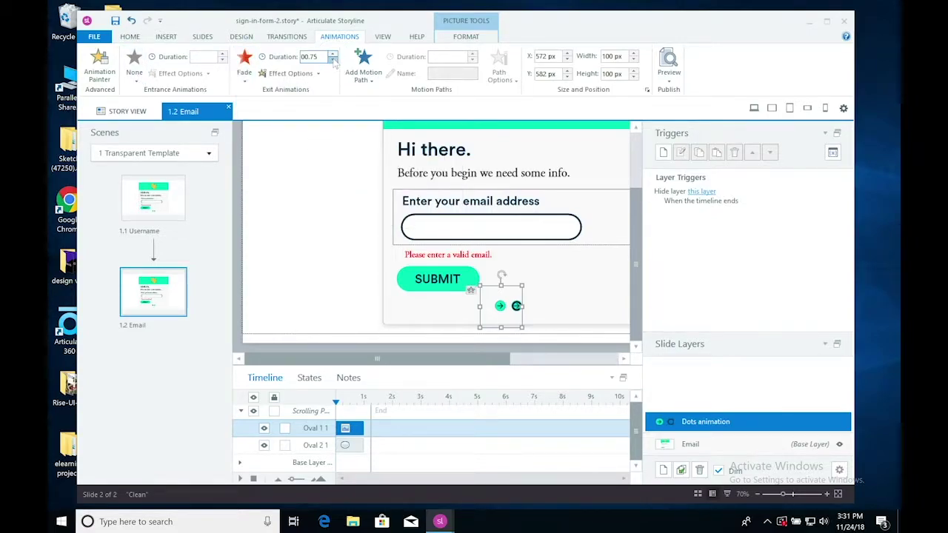
left_click(357, 443)
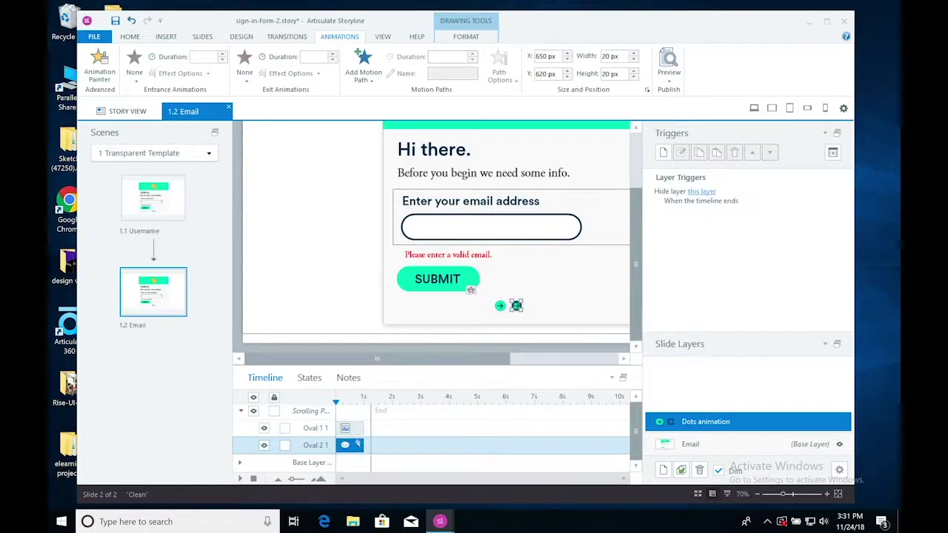
left_click(246, 71)
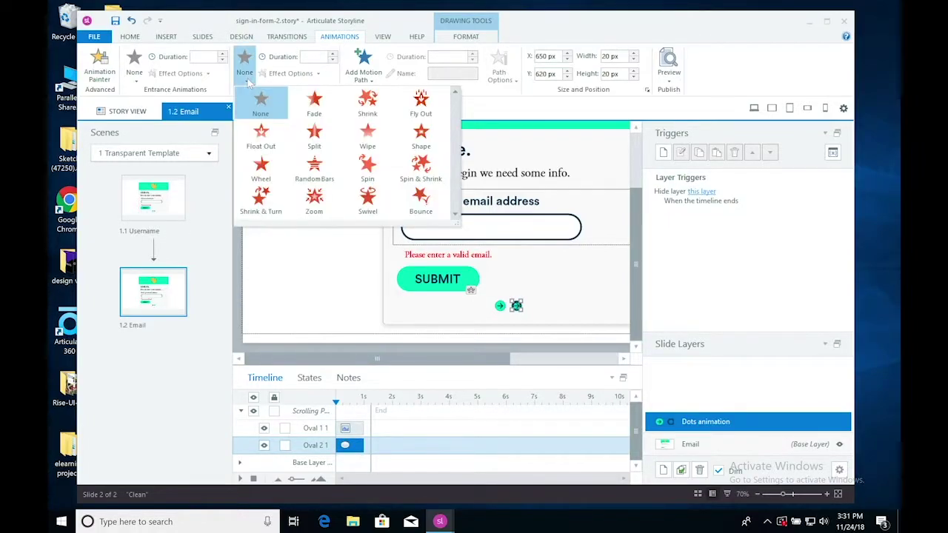
left_click(313, 101)
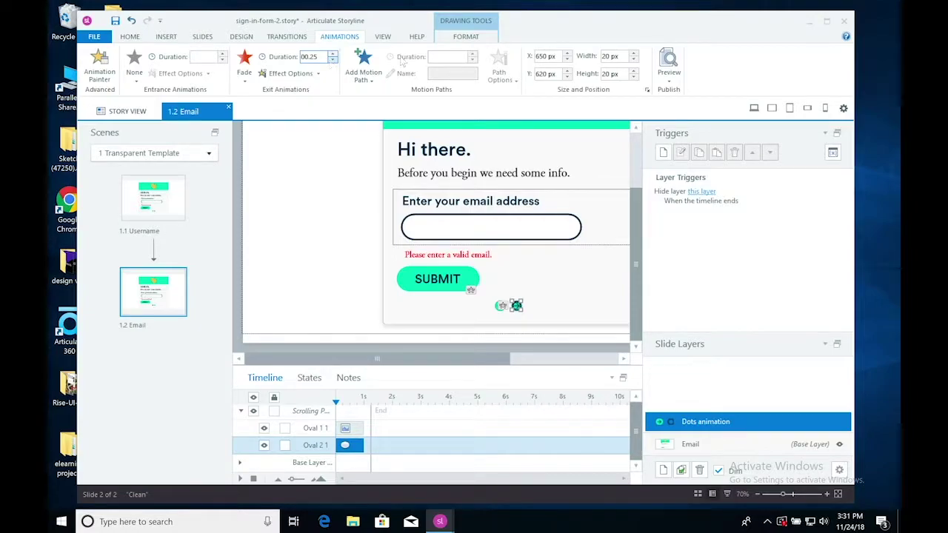
- Preview the entire project and submit the username form to reach the Email slide
left_click(666, 78)
left_click(696, 120)
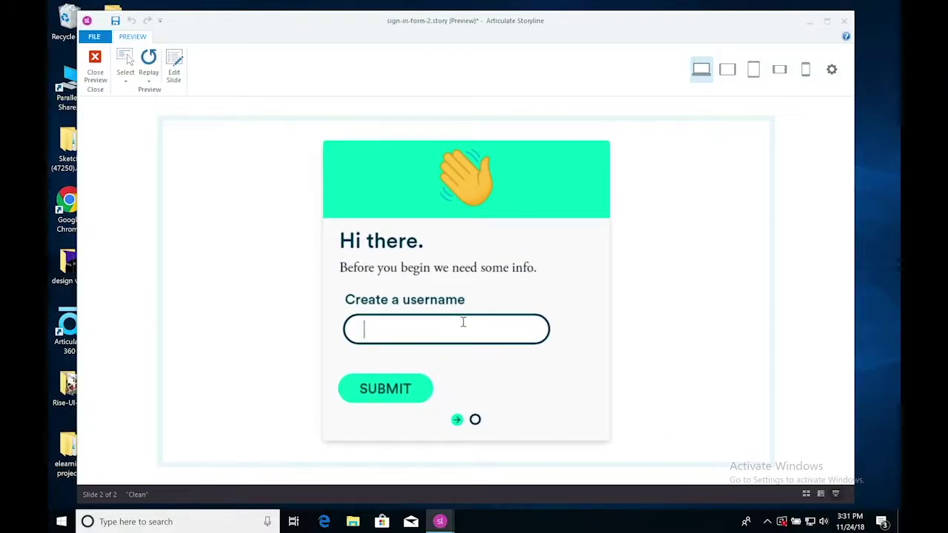
left_click(388, 399)
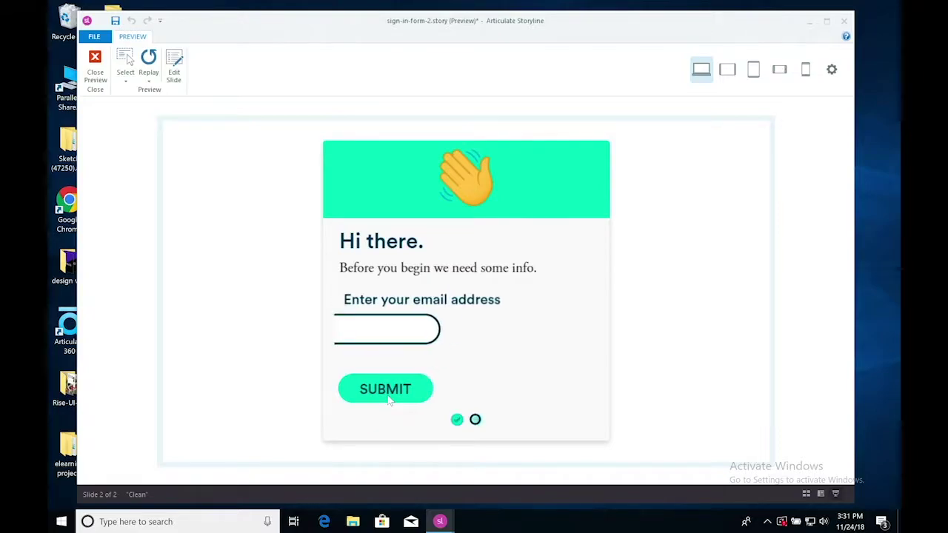
- Replay the Email slide repeatedly to check how the fading layer dots hand over to the base layer dots, and close the preview
left_click(148, 61)
left_click(148, 59)
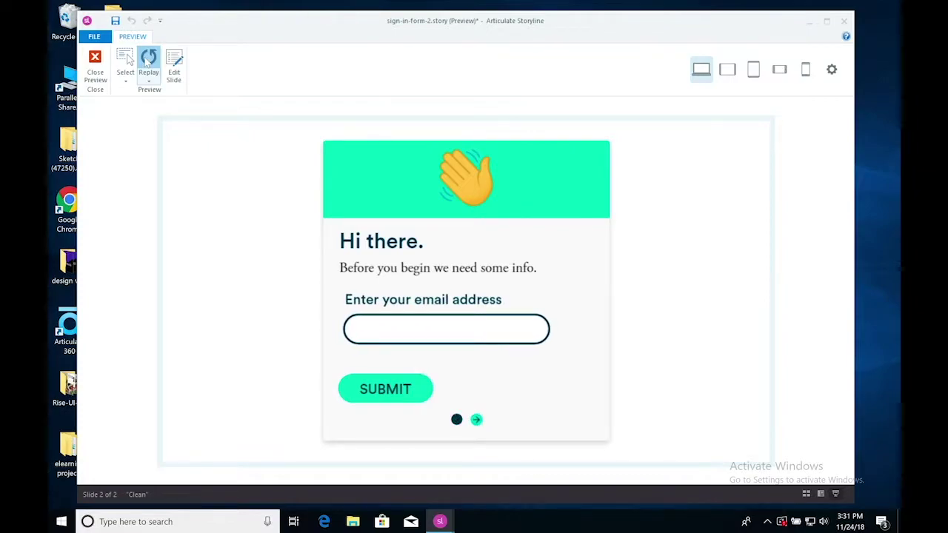
left_click(148, 63)
left_click(148, 63)
left_click(147, 63)
left_click(95, 61)
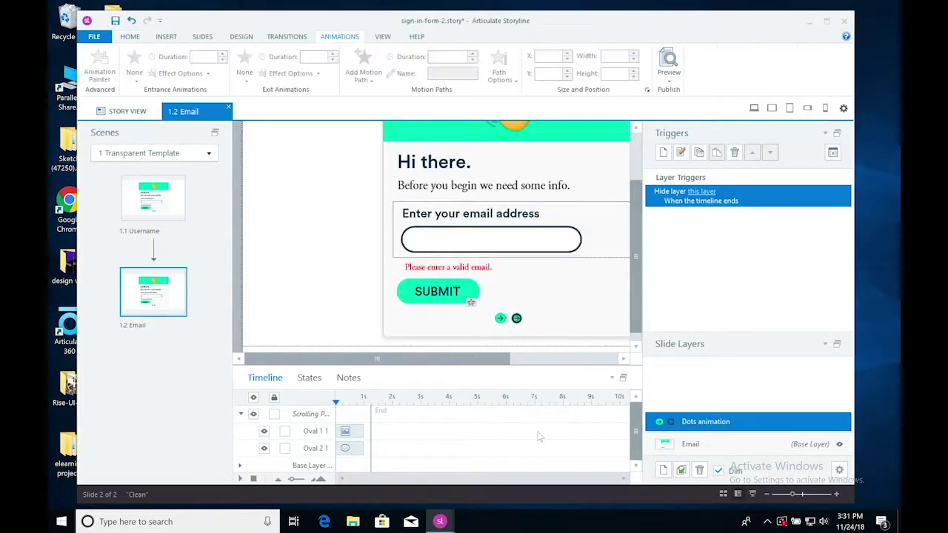
- On the Email slide's base layer, move the timeline start of the dark oval and arrow-still.png to about 0.75 s
left_click(720, 449)
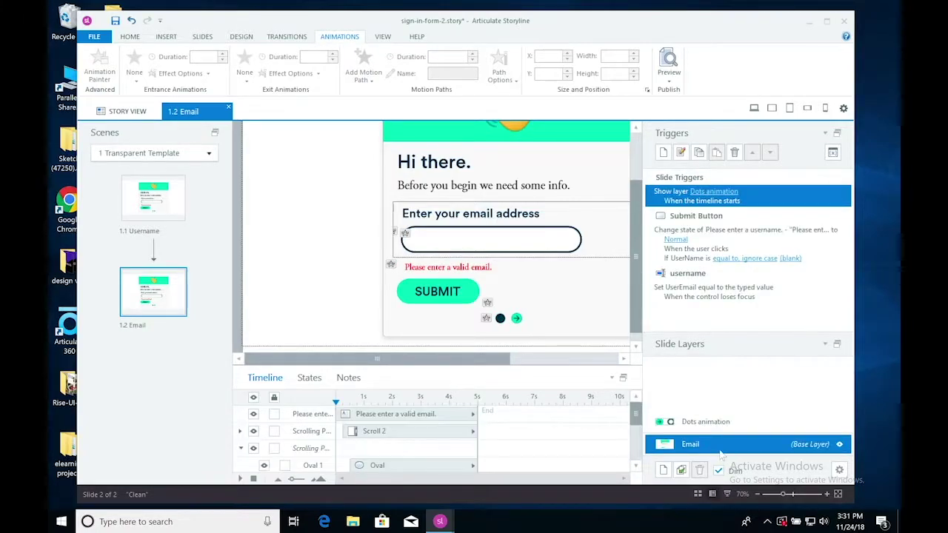
left_click(413, 464)
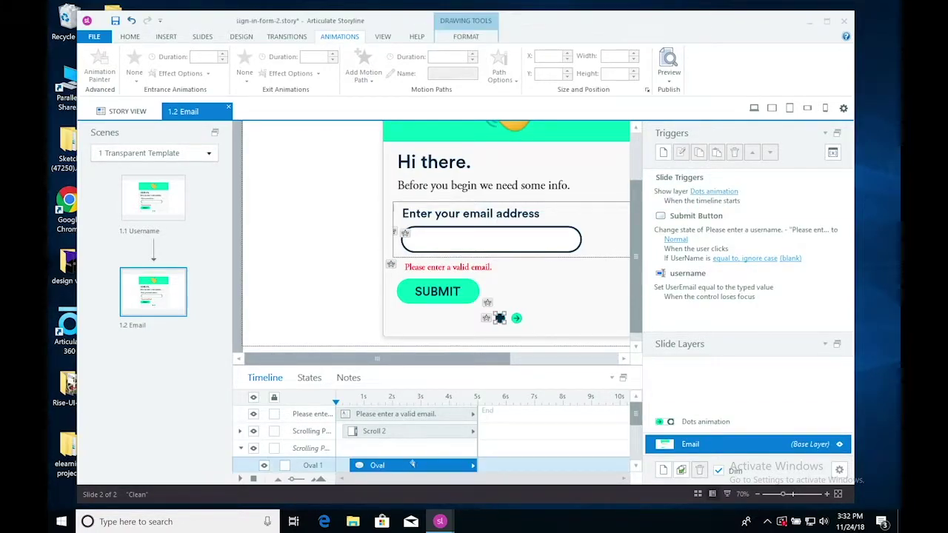
left_click_drag(635, 420, 637, 432)
left_click(448, 446)
left_click(363, 429, "ctrl")
left_click_drag(351, 429, 357, 429)
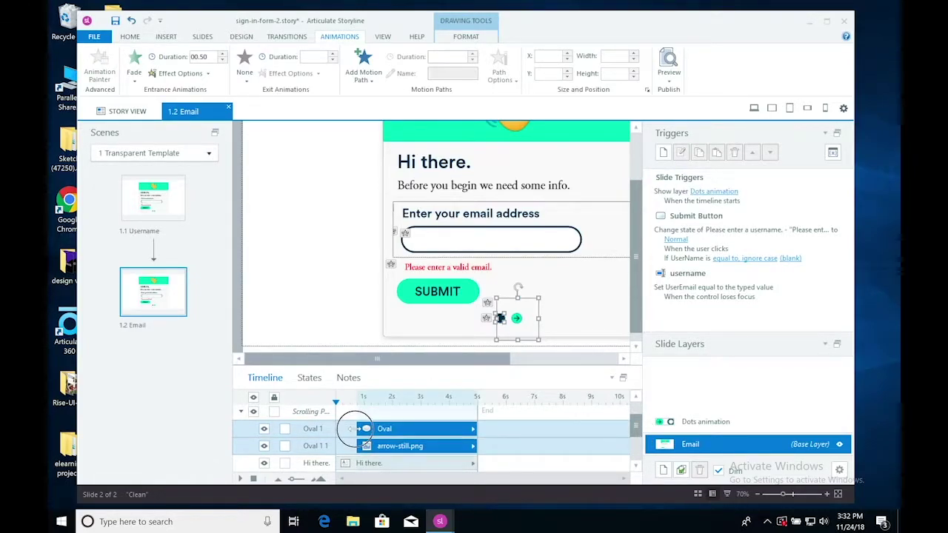
- Preview the entire project and submit the username "d" to reach the Email slide
left_click(669, 74)
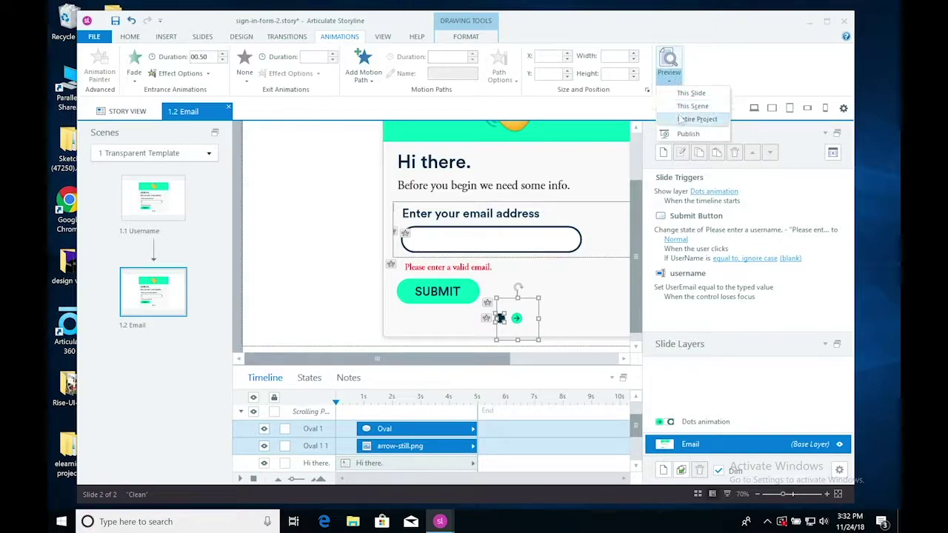
left_click(679, 116)
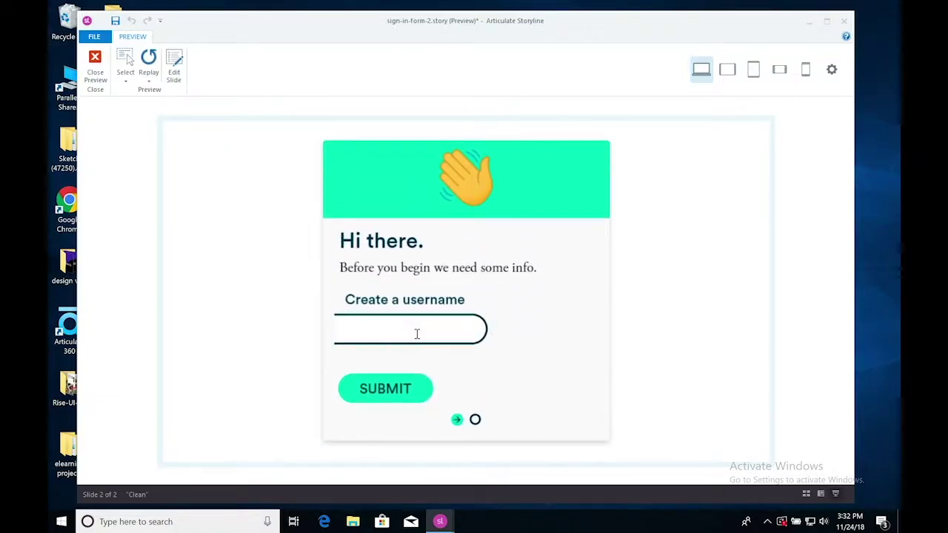
left_click(417, 332)
type("d")
left_click(398, 394)
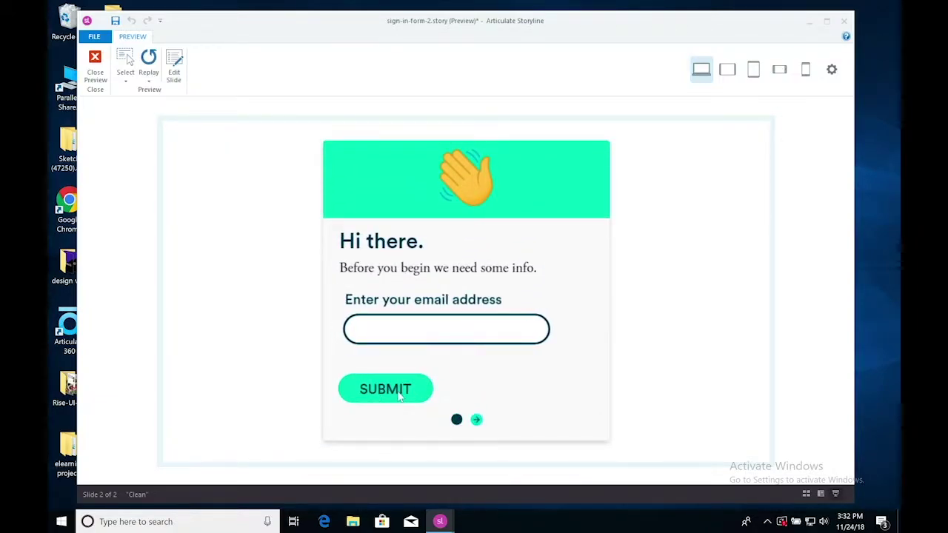
- Replay the Email slide several times to examine the timing of the dots transition, and close the preview
left_click(148, 60)
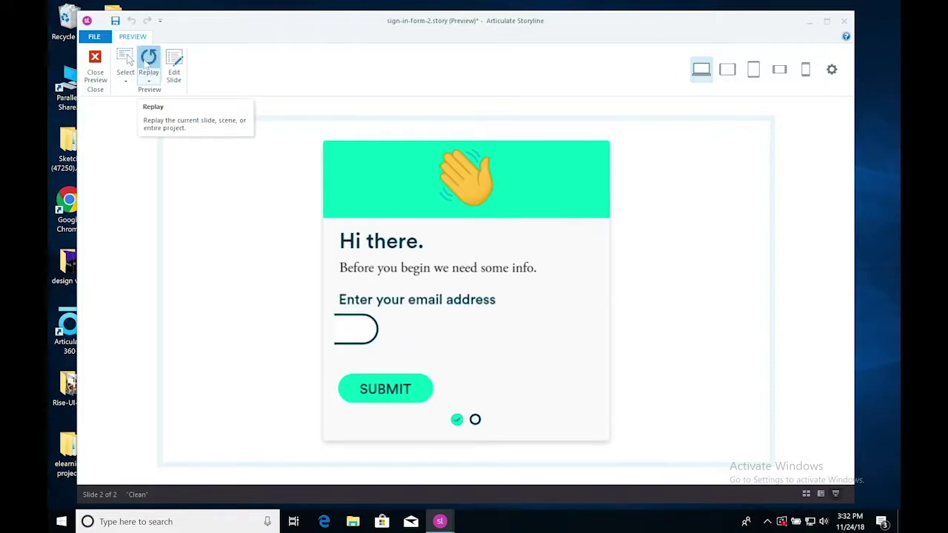
left_click(147, 64)
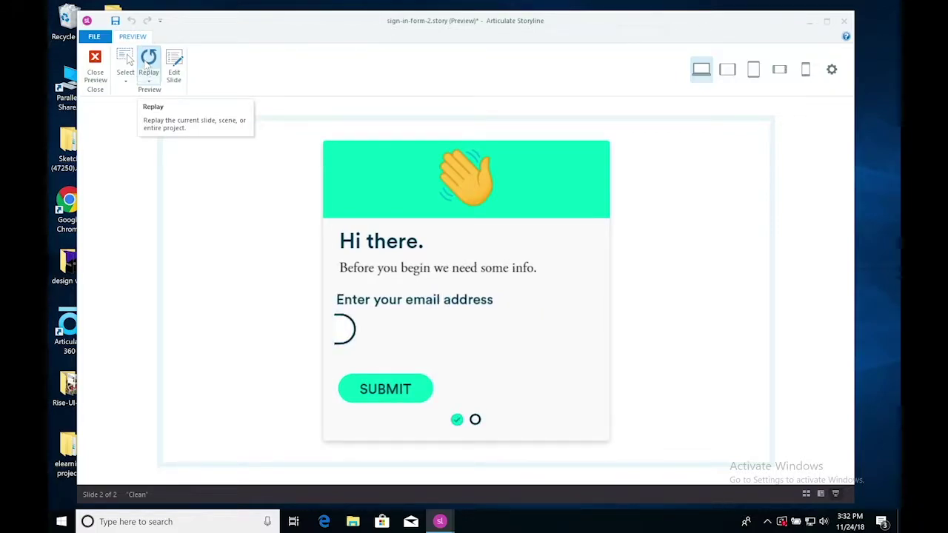
left_click(147, 64)
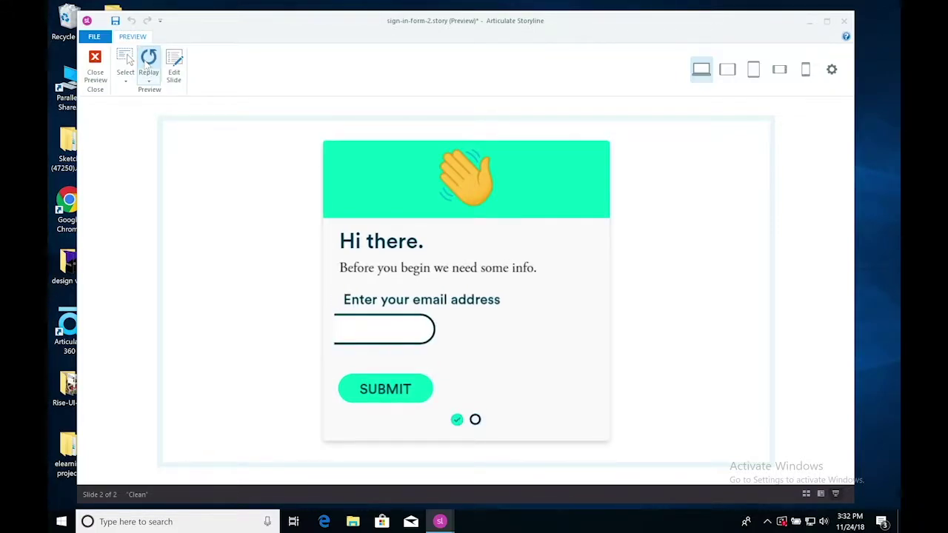
left_click(147, 64)
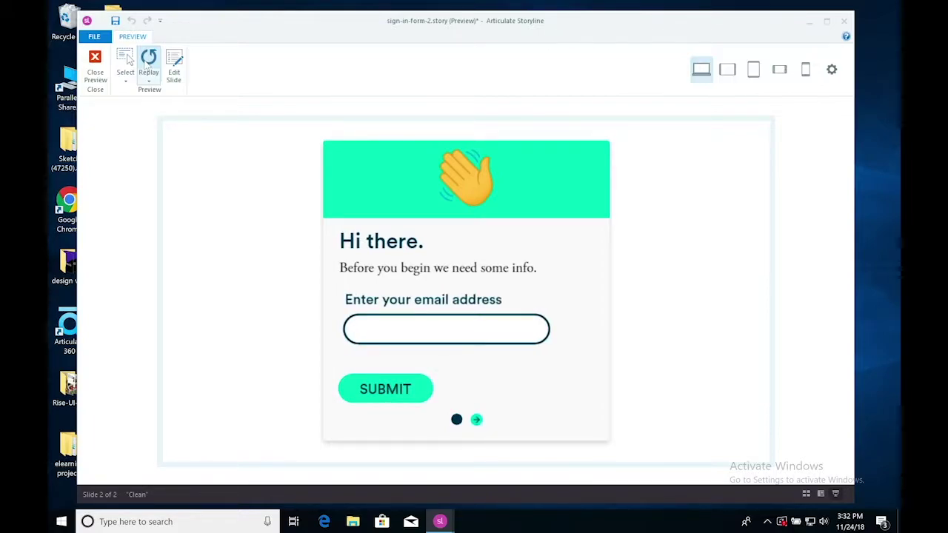
left_click(95, 63)
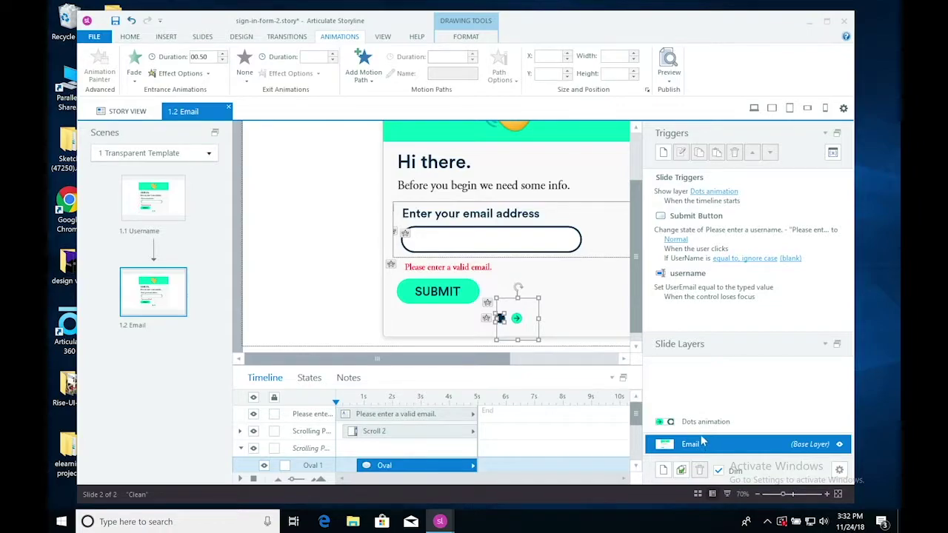
- On the Email slide's base layer, move the timeline start of the dark oval and arrow-still.png to about 1 s
left_click(704, 422)
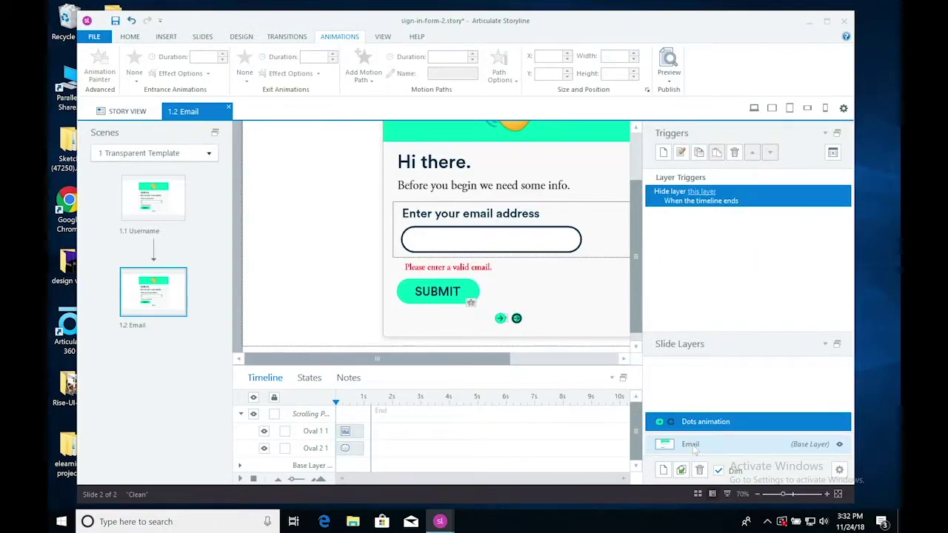
left_click(693, 446)
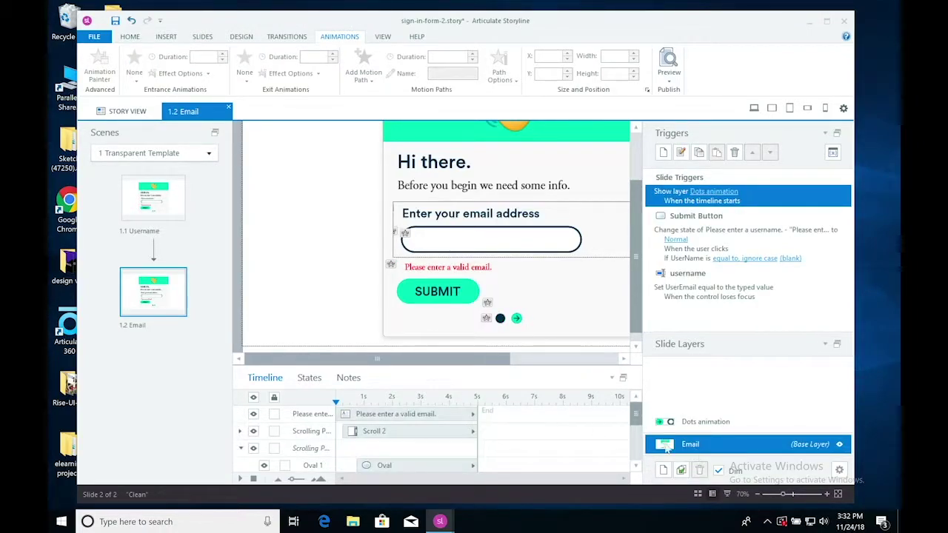
left_click_drag(634, 434, 635, 442)
left_click(386, 429)
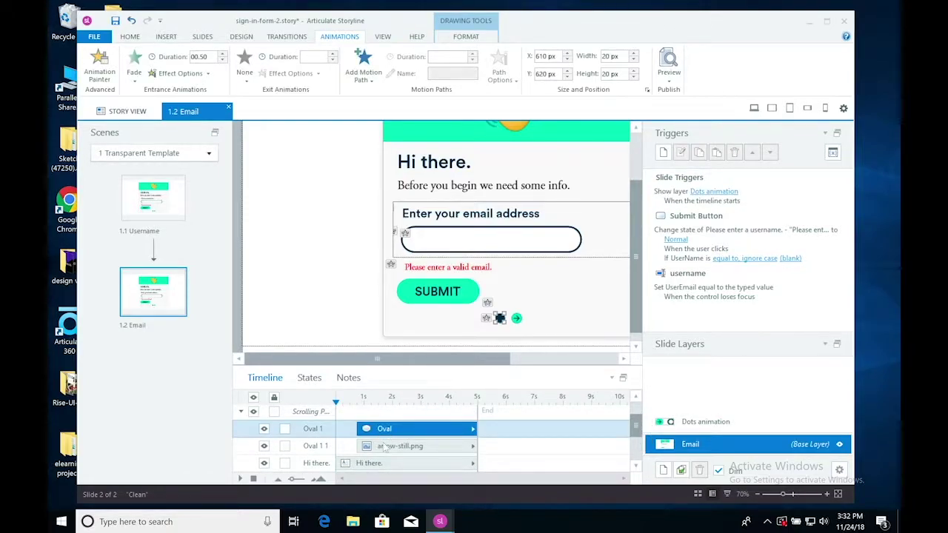
left_click(381, 446, "shift")
left_click_drag(358, 429, 364, 429)
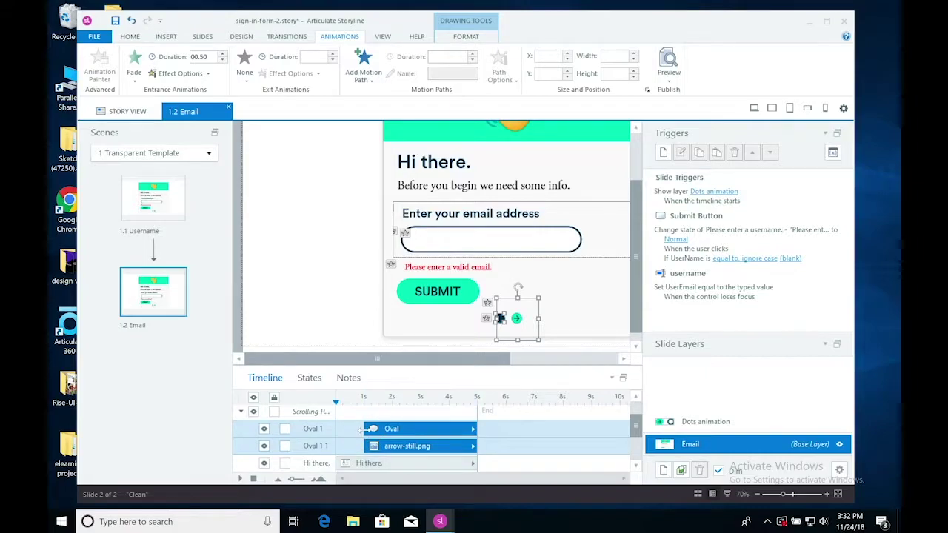
- Preview only the Email slide, replay it several times to examine the dots transition, and close the preview
left_click(669, 74)
left_click(677, 90)
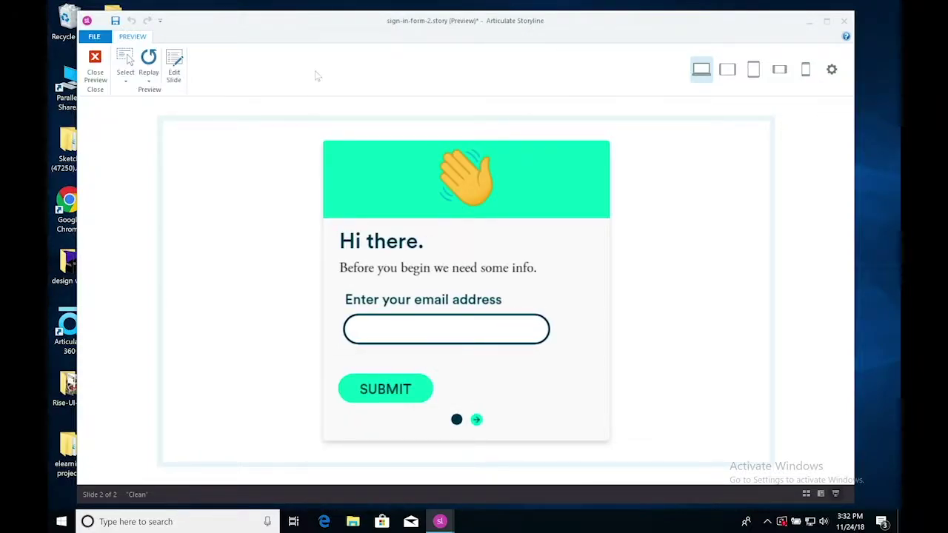
left_click(151, 58)
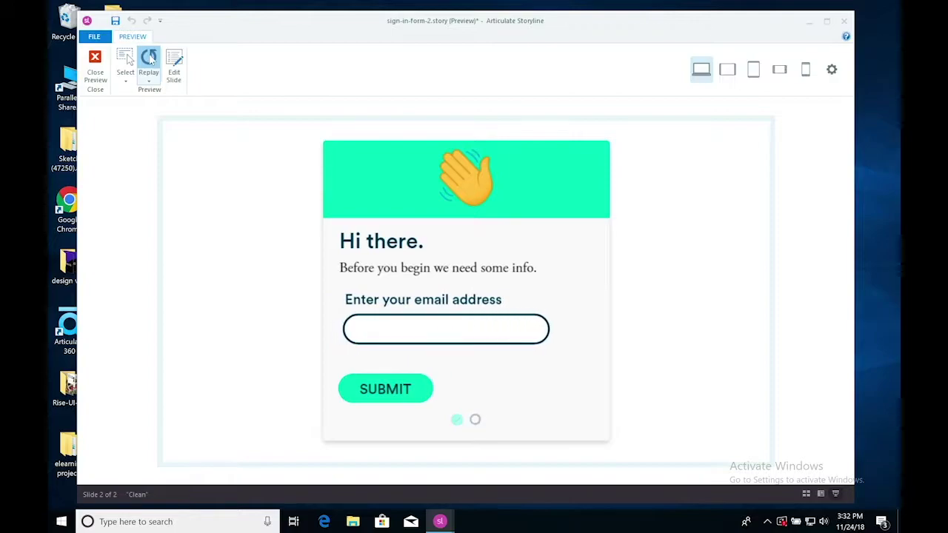
left_click(150, 58)
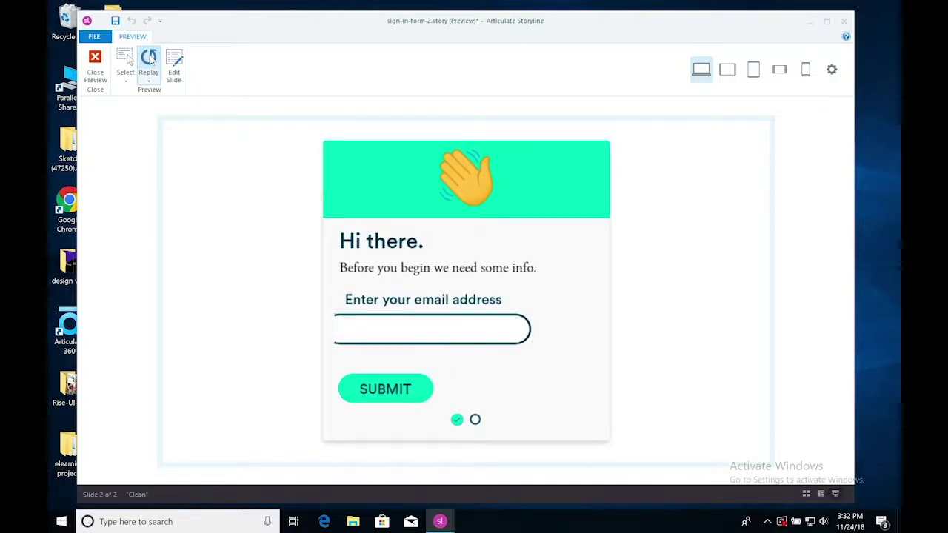
left_click(150, 58)
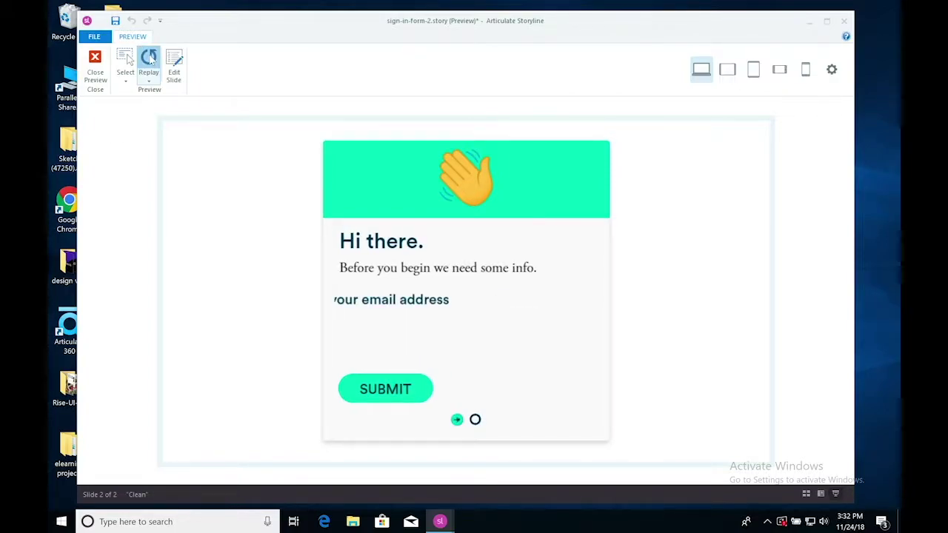
left_click(95, 59)
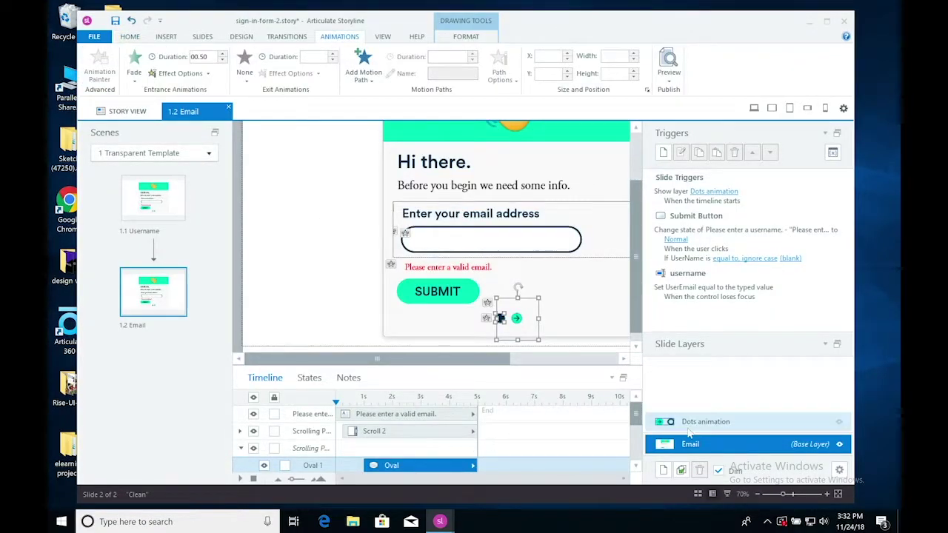
- Set the entrance animation of the base layer's dark oval and arrow-still.png to None
left_click_drag(635, 428, 631, 442)
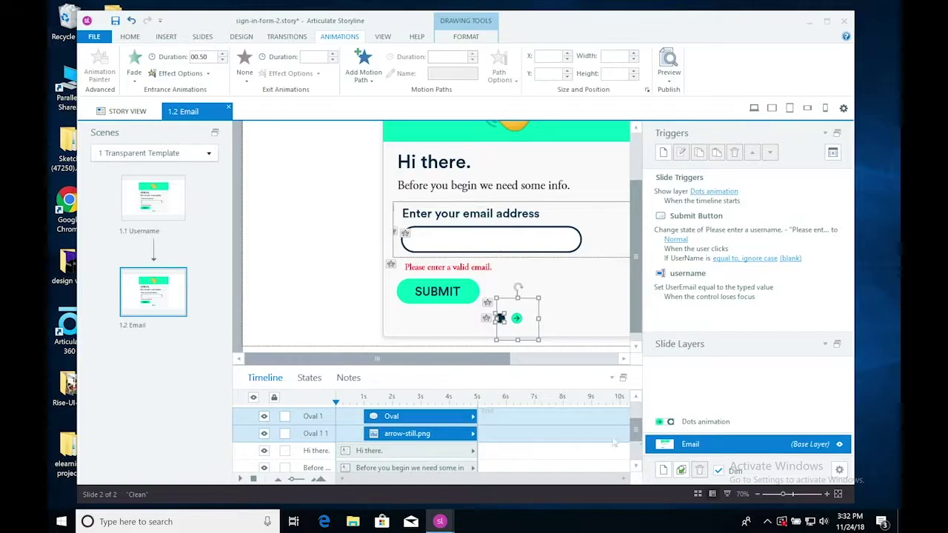
left_click(137, 80)
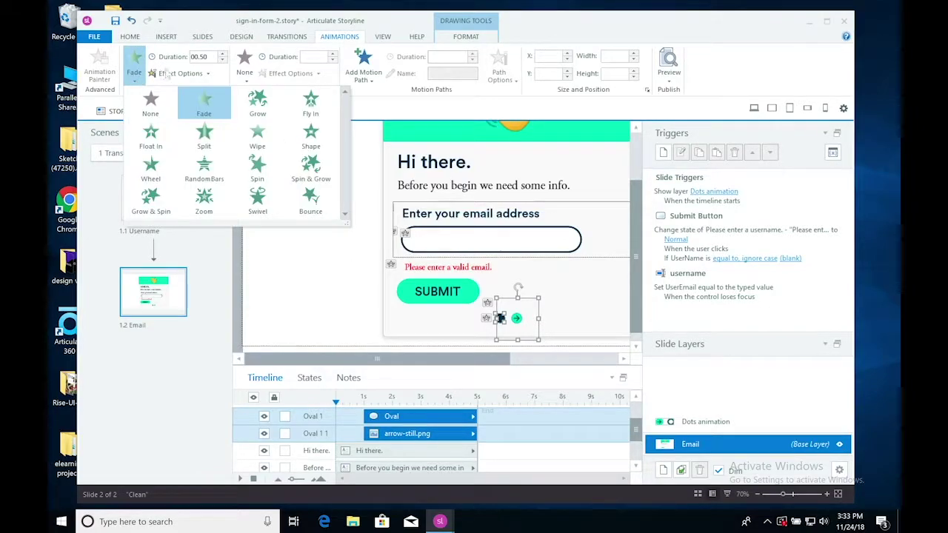
left_click(155, 103)
- Check the Dots animation layer's timeline, preview and replay the Email slide to examine the dots swap, and close the preview
left_click(706, 422)
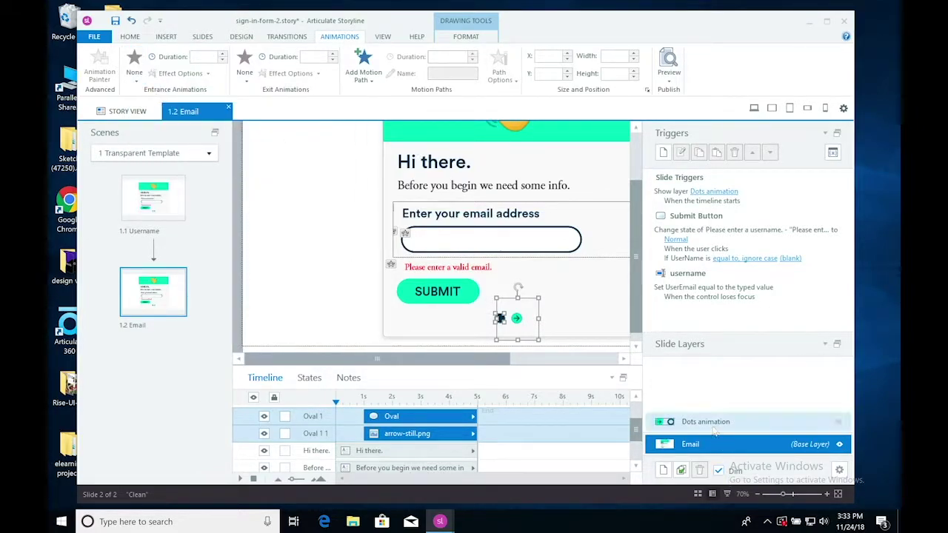
left_click(347, 428)
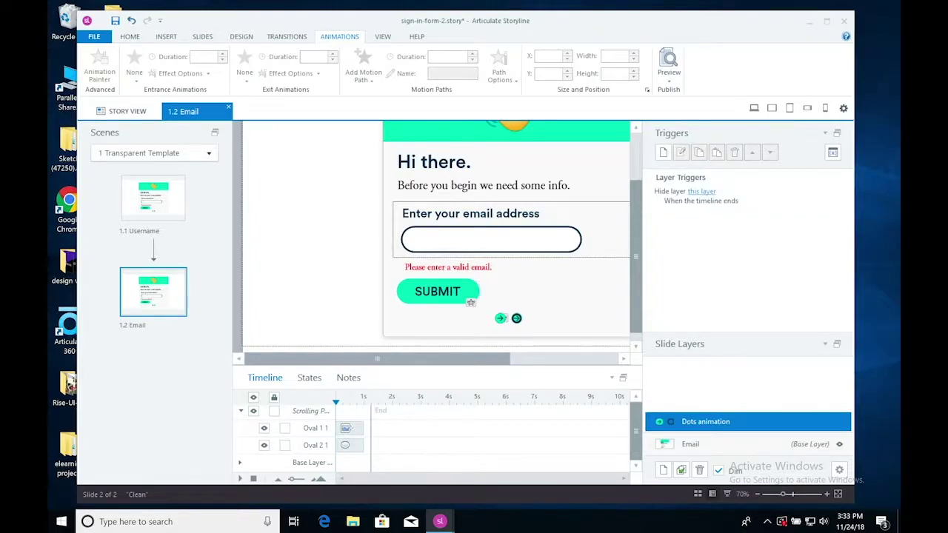
left_click(669, 75)
left_click(691, 105)
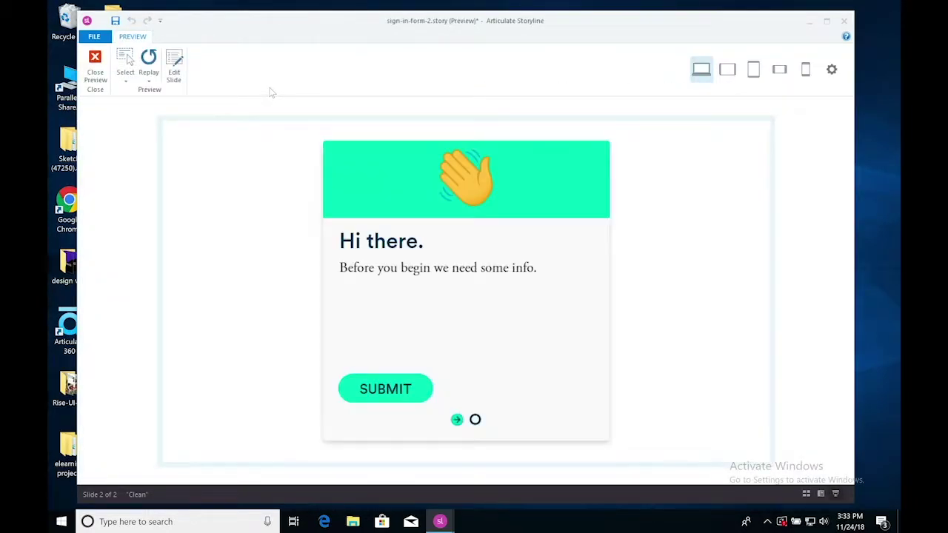
left_click(152, 65)
left_click(152, 65)
left_click(151, 65)
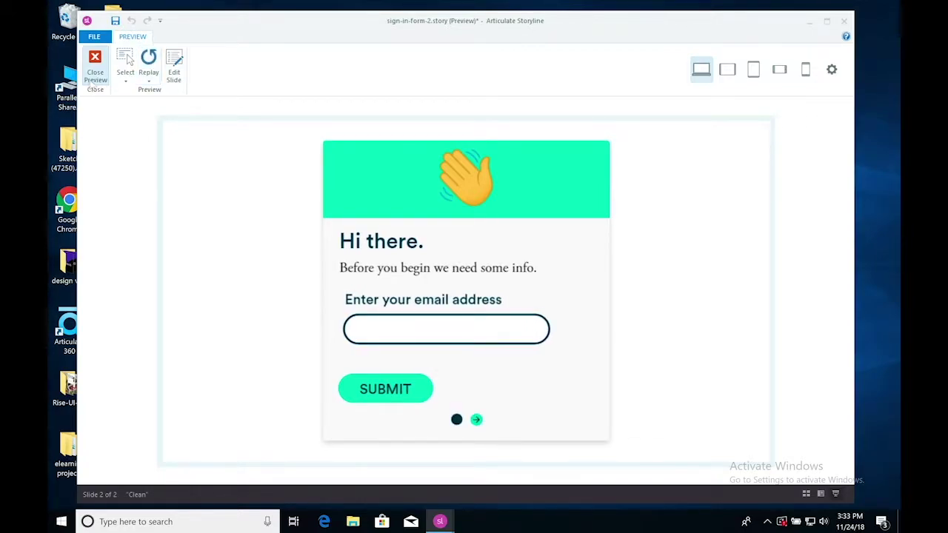
left_click(94, 70)
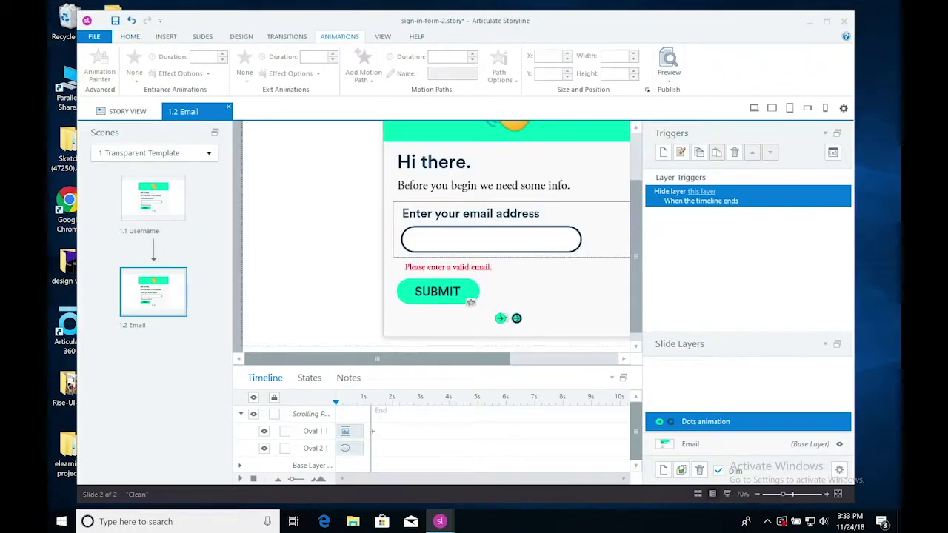
- Extend the Dots animation layer's timeline to about 1.5 s and lengthen both of its dots to about 1.25 s
left_click_drag(372, 431, 377, 429)
left_click(355, 431)
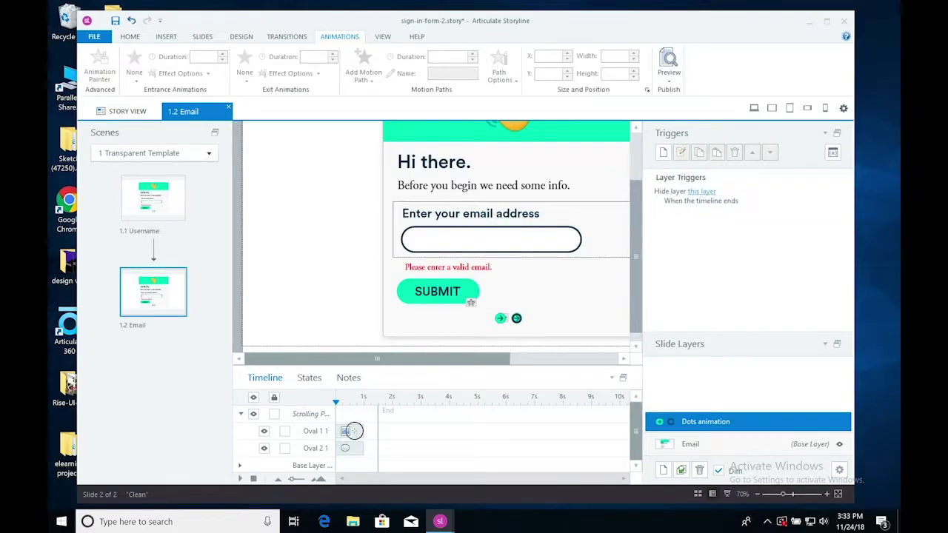
left_click(359, 449, "shift")
left_click_drag(361, 449, 371, 449)
- Preview the Email slide, replay it to check the longer dots animation, and close the preview
left_click(668, 80)
left_click(666, 92)
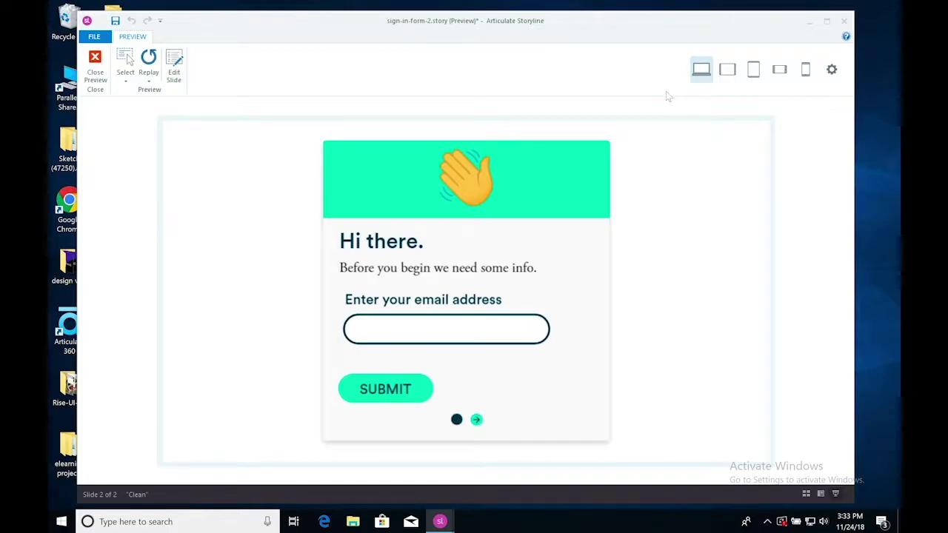
left_click(148, 59)
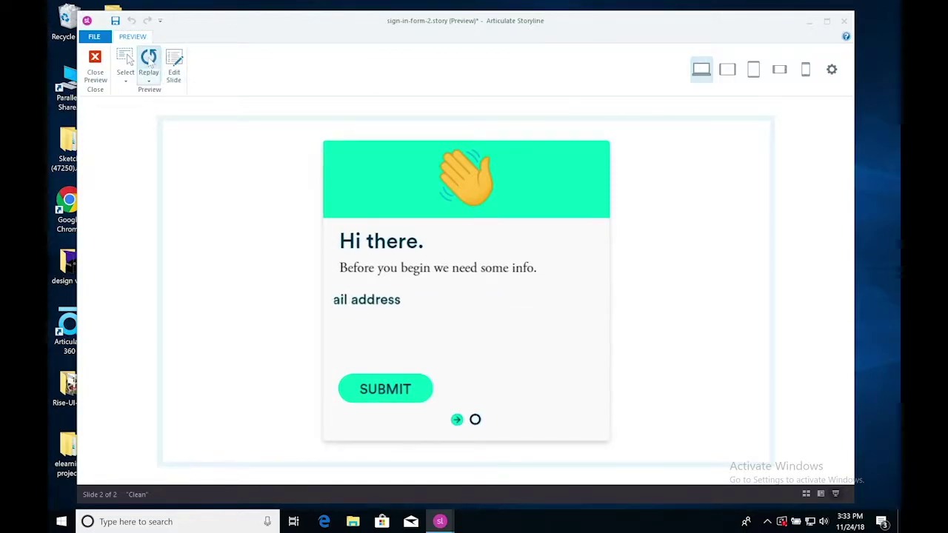
left_click(149, 60)
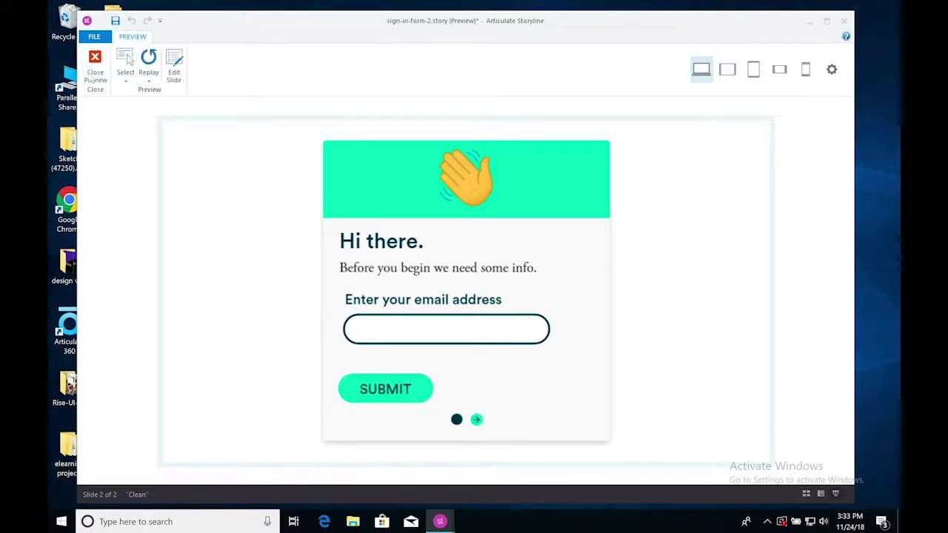
left_click(94, 65)
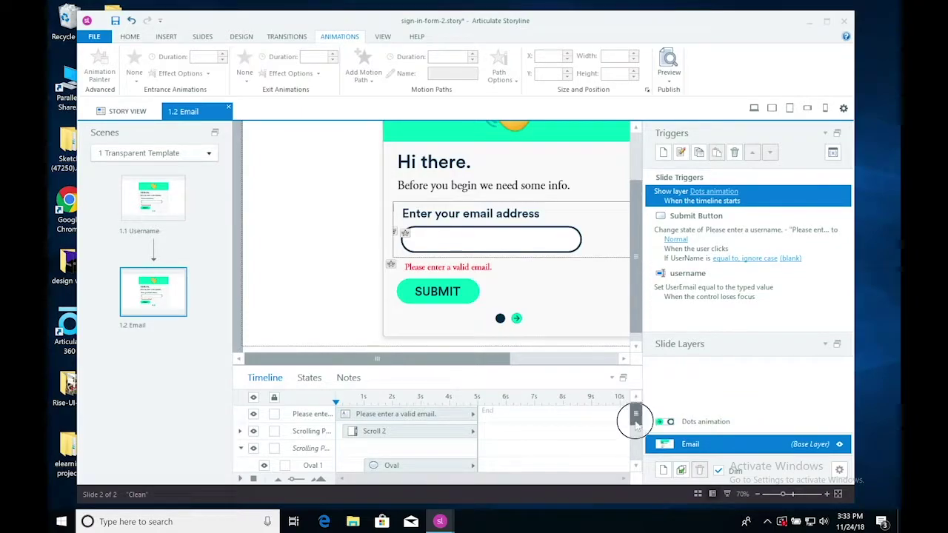
- On the Email slide's base layer, move the timeline start of the dark oval and arrow-still.png to about 1.25 s
left_click_drag(635, 416, 636, 437)
left_click(436, 425)
left_click(396, 442, "shift")
left_click_drag(366, 425, 369, 424)
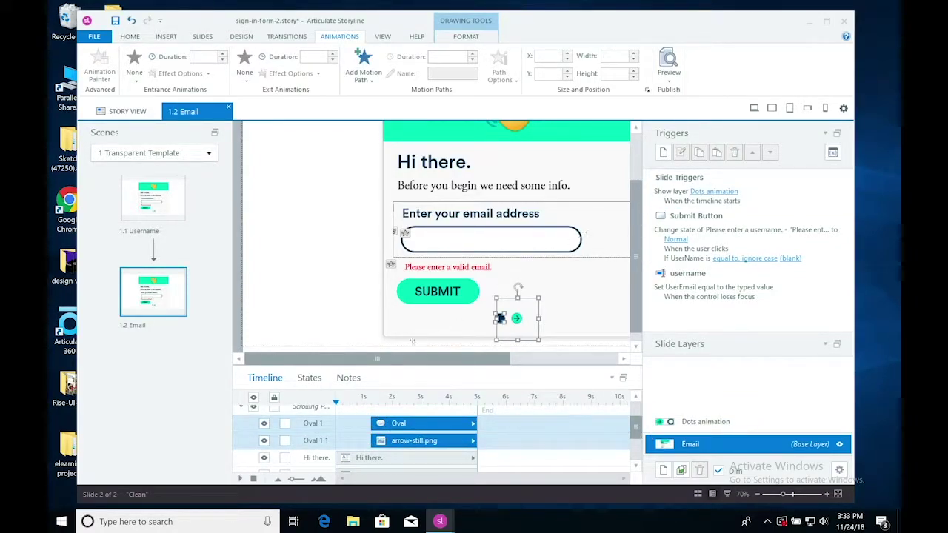
- Preview only the Email slide, replay it repeatedly to examine the handover from the animated dots to the base layer dots, and close the preview
left_click(669, 74)
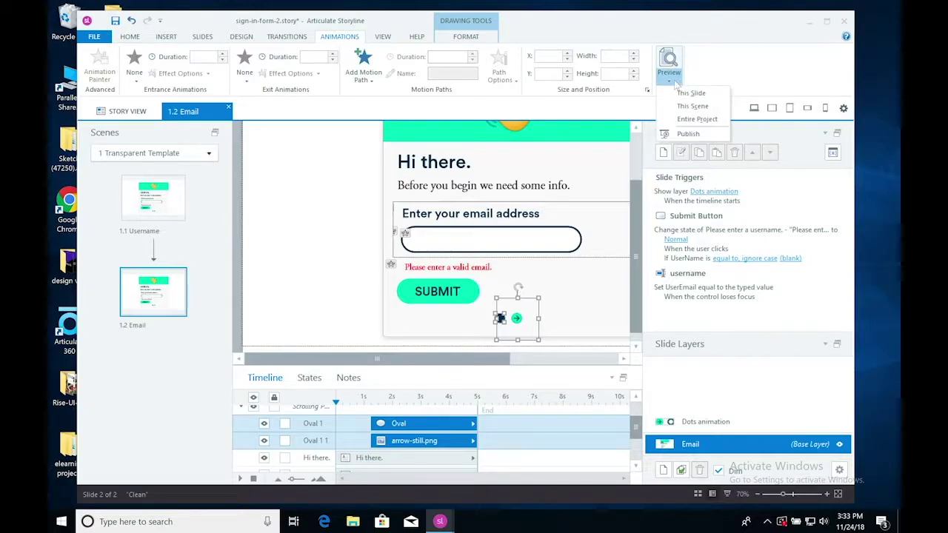
left_click(692, 97)
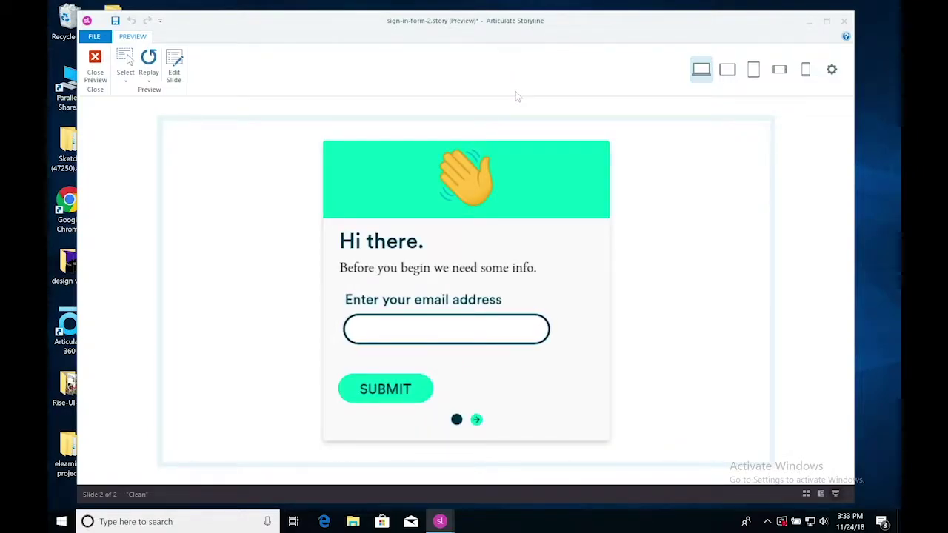
left_click(154, 62)
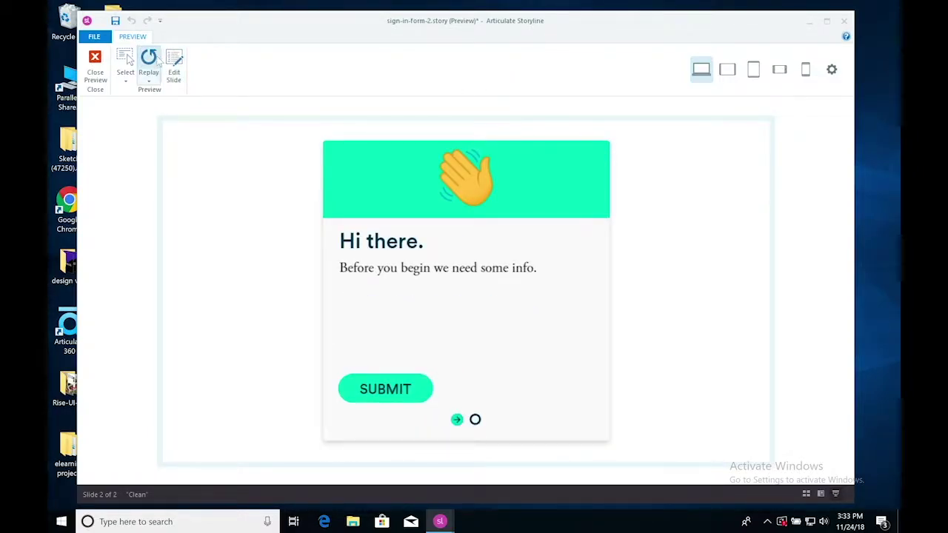
left_click(157, 62)
left_click(157, 63)
left_click(157, 62)
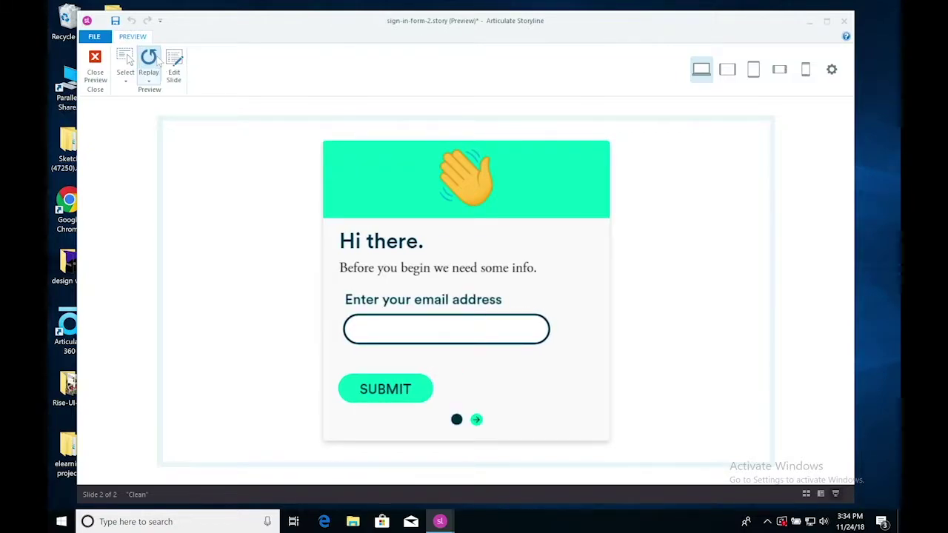
left_click(157, 62)
left_click(157, 63)
left_click(94, 65)
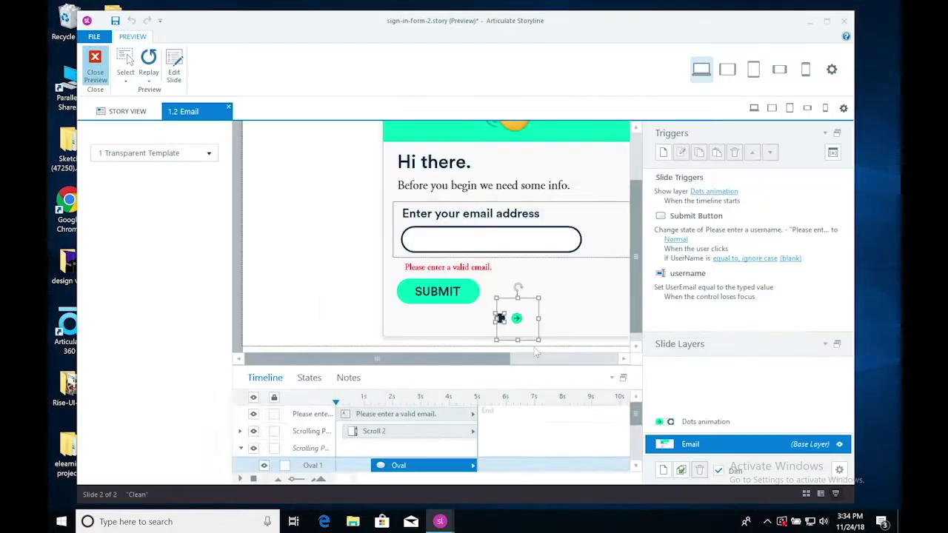
- On the Dots animation layer, nudge the green arrow picture down to Y 582 px and compare its alignment with the base layer
left_click(652, 422)
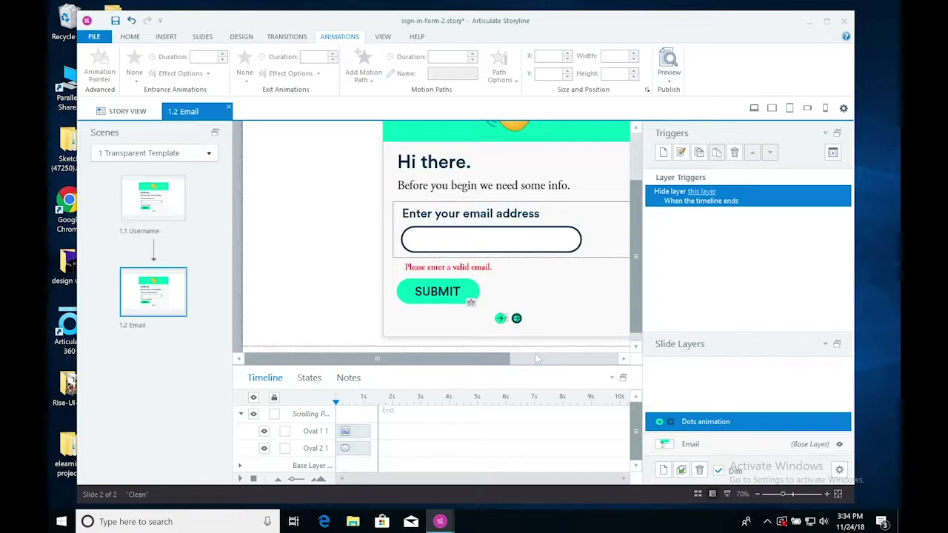
left_click(501, 319)
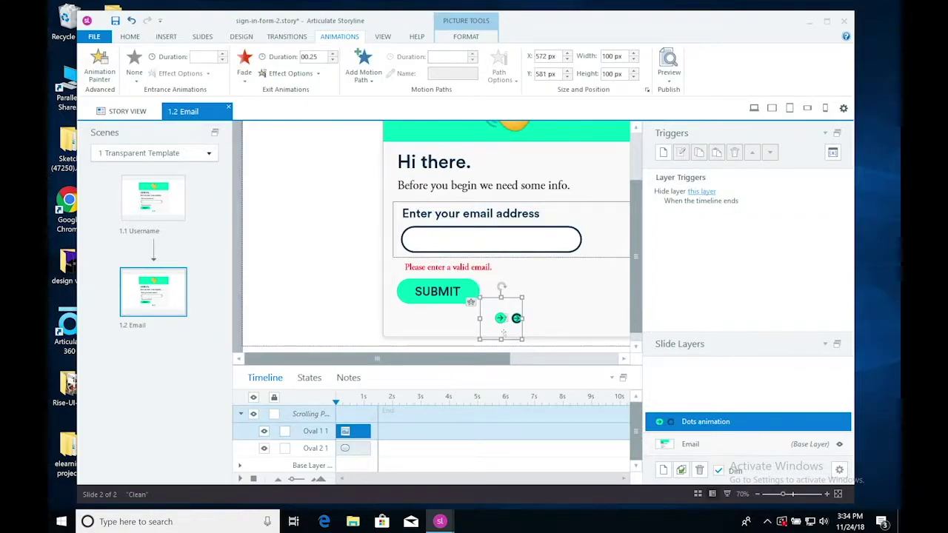
key("Down")
left_click(703, 443)
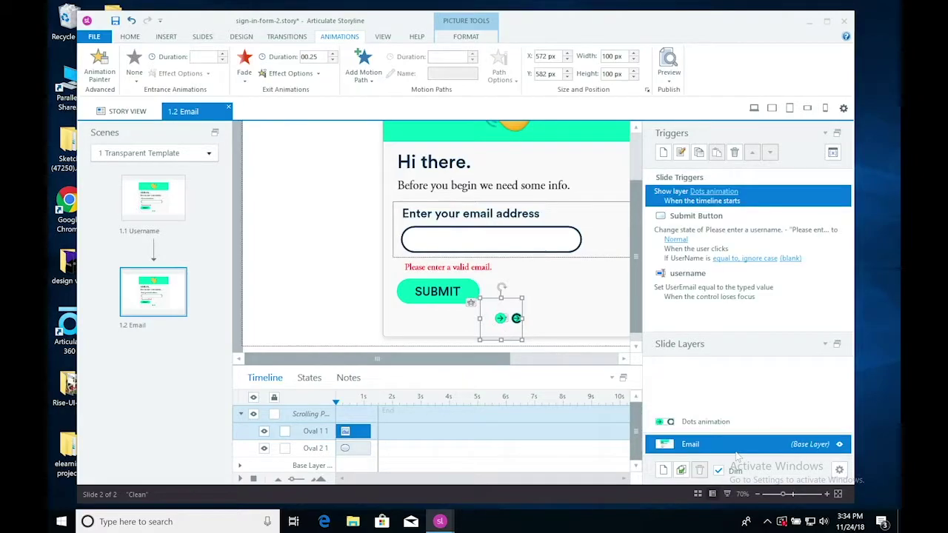
left_click(732, 423)
left_click(730, 444)
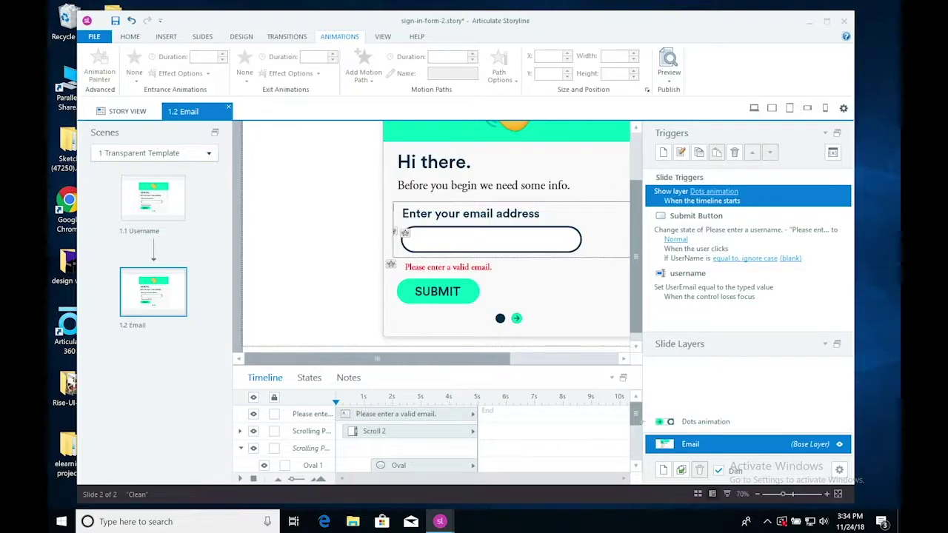
- Give the base layer's dark oval and arrow-still.png a Fade entrance animation with a duration of 00.10
scroll(635, 423, "down", 2)
left_click(430, 429)
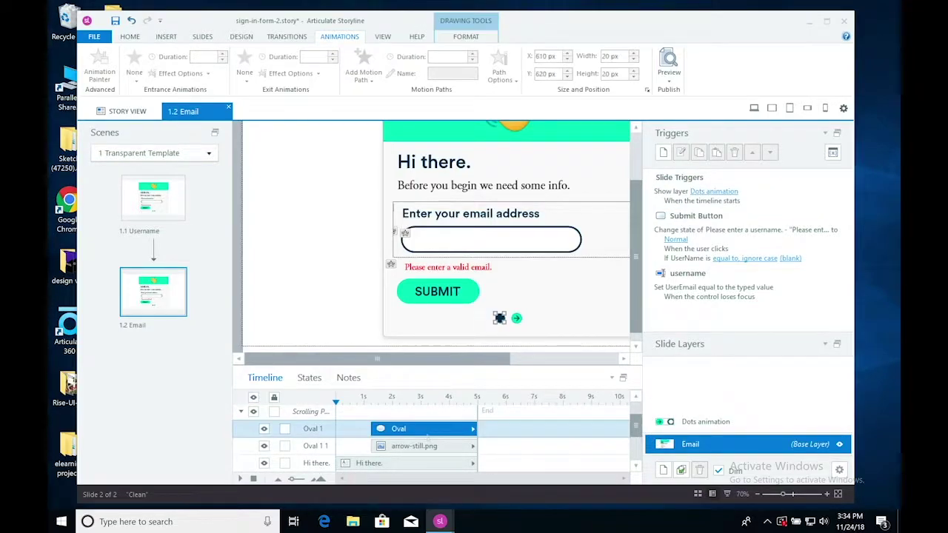
left_click(414, 447, "shift")
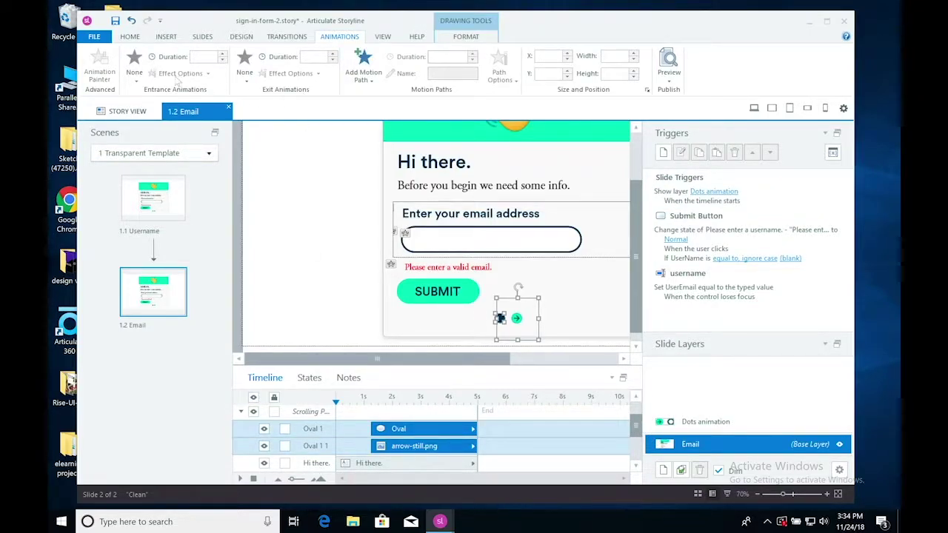
left_click(135, 82)
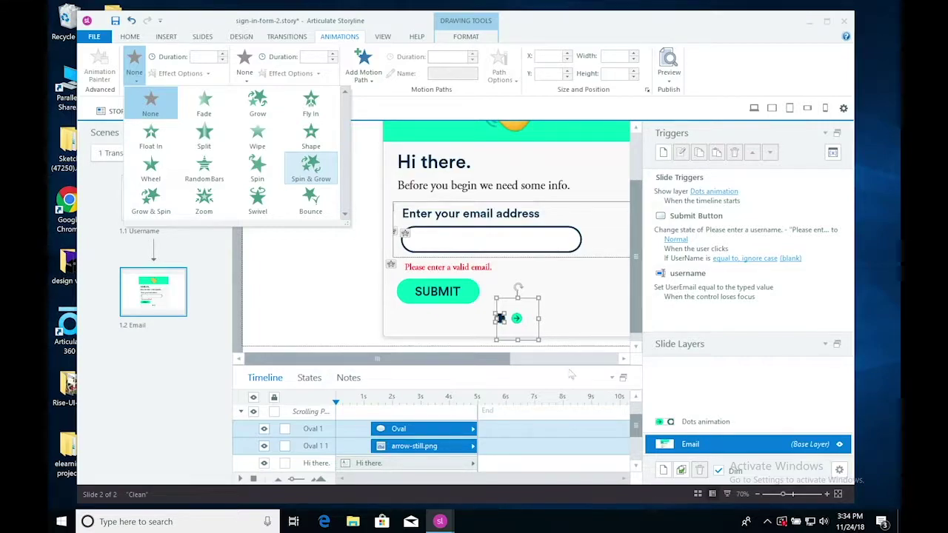
left_click(205, 105)
left_click(222, 60)
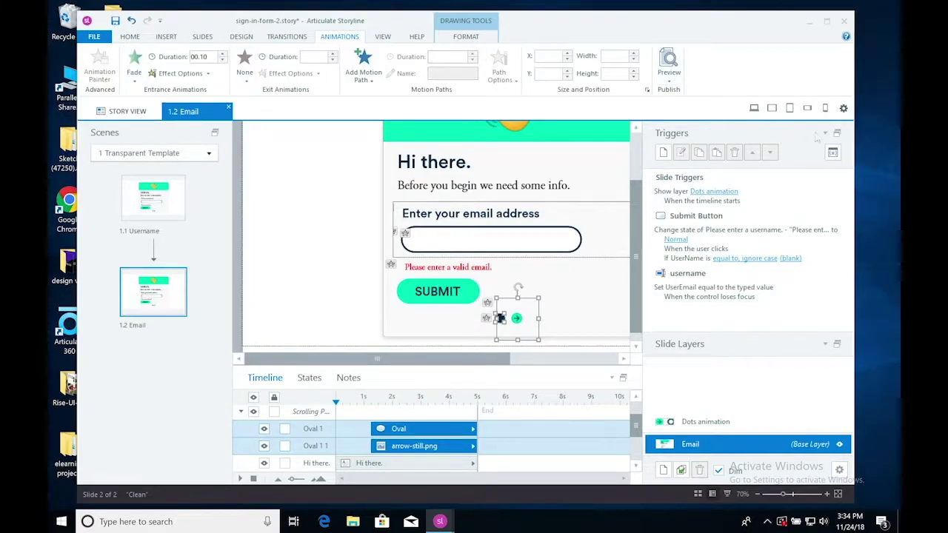
- Preview the Email slide, replay it several times to examine the short fade of the base layer dots, and close the preview
left_click(674, 82)
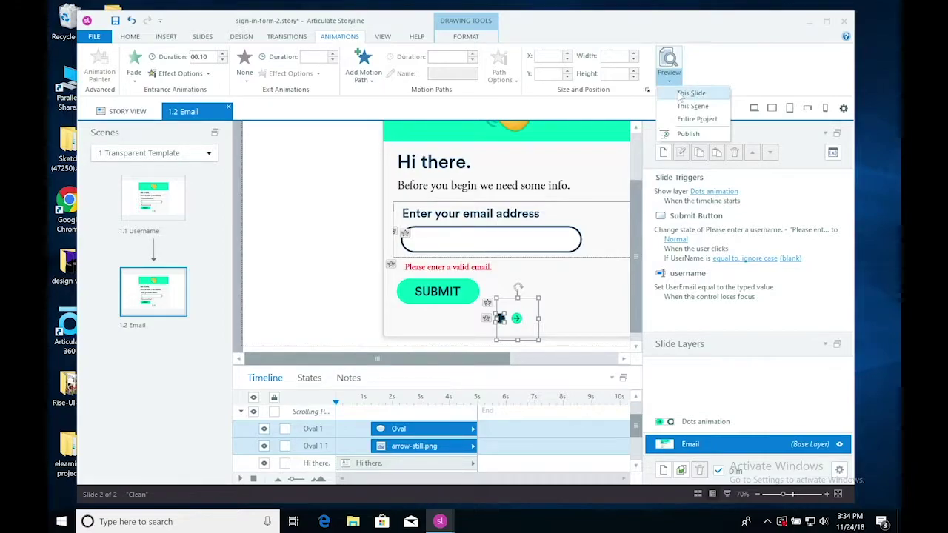
left_click(677, 91)
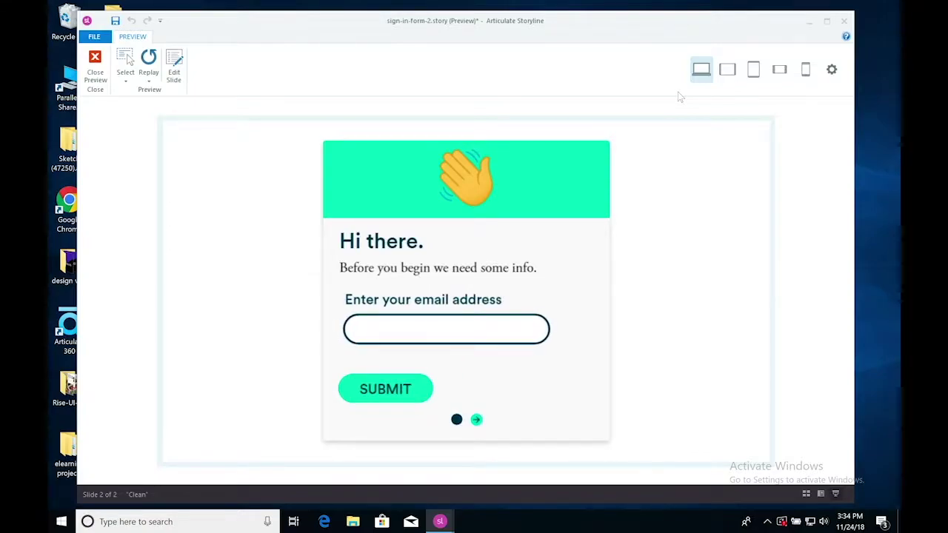
left_click(148, 74)
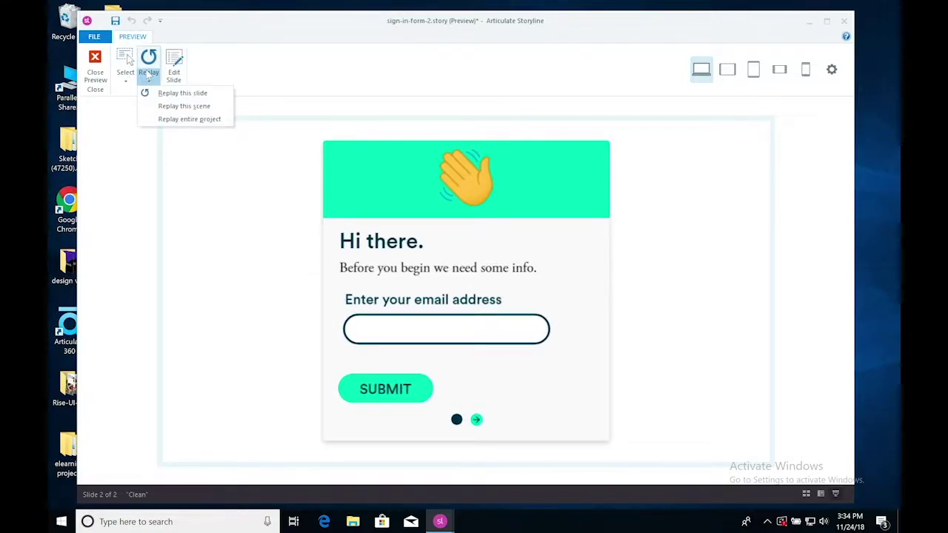
left_click(148, 74)
left_click(147, 60)
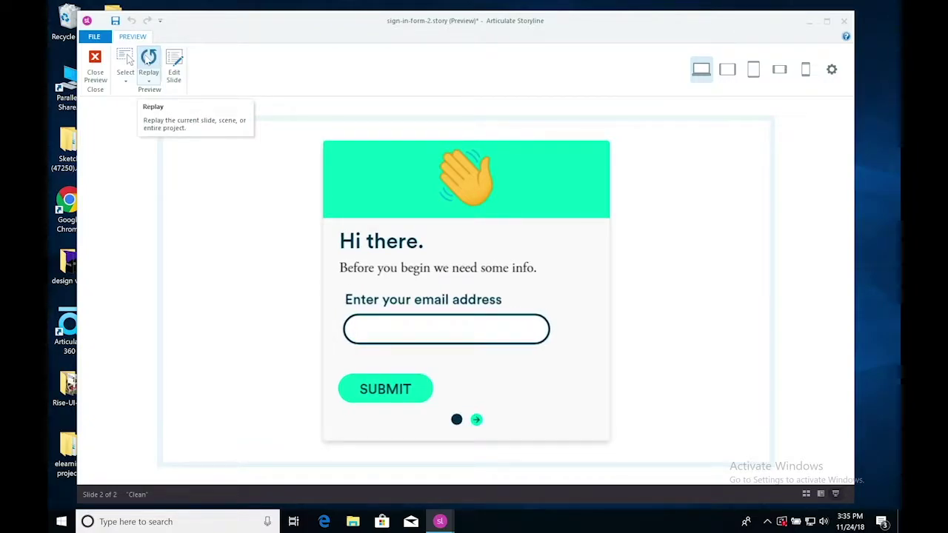
left_click(148, 61)
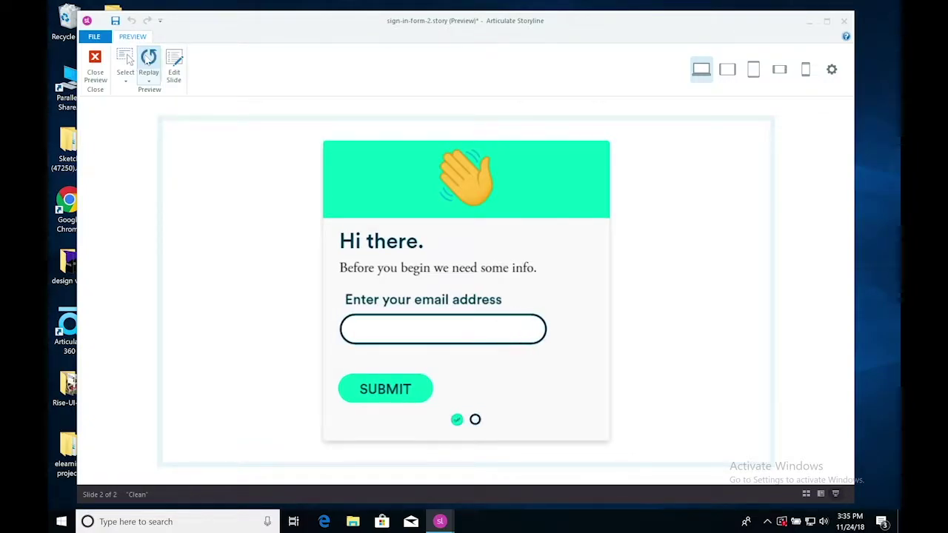
left_click(147, 61)
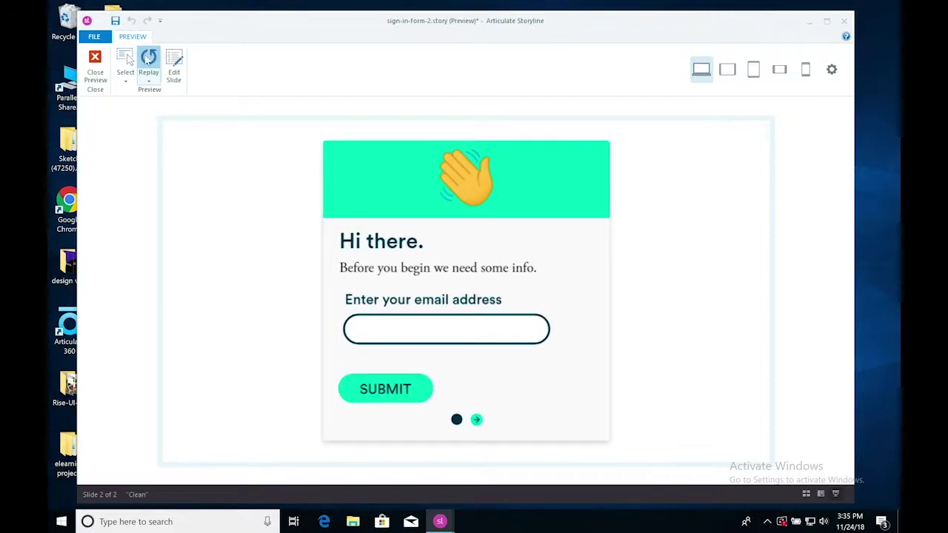
left_click(148, 62)
left_click(148, 61)
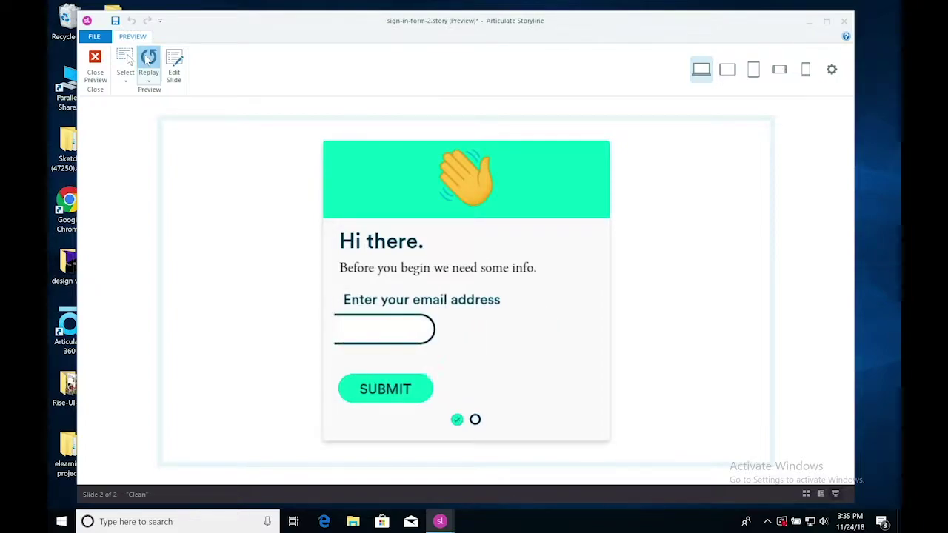
left_click(148, 60)
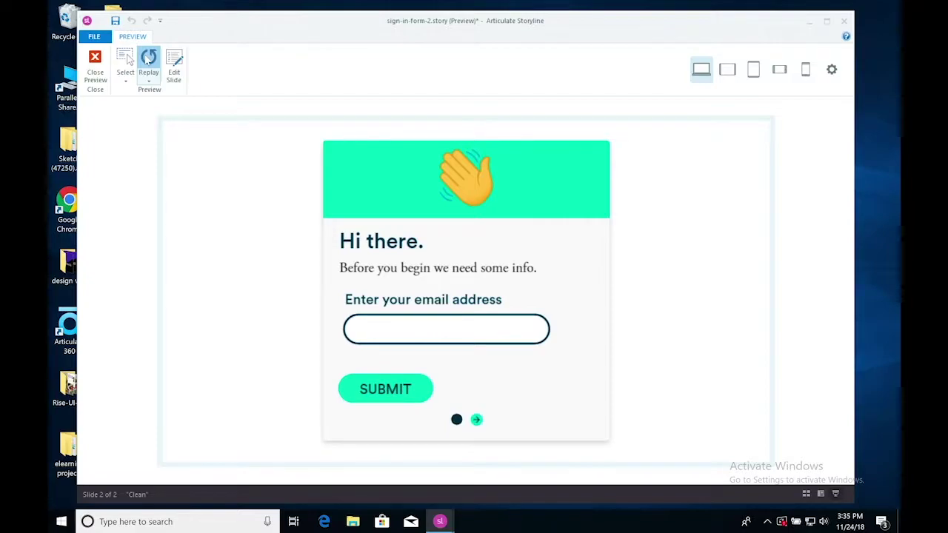
left_click(95, 68)
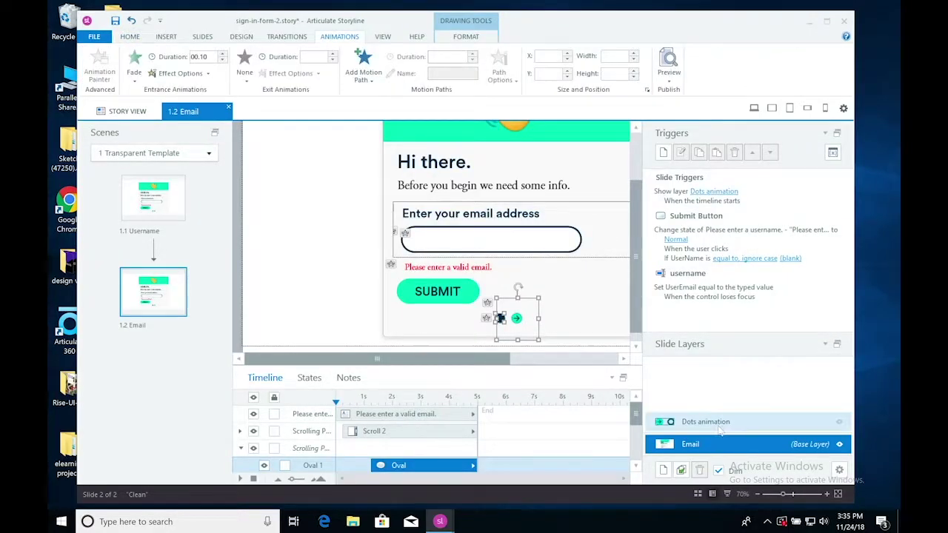
- Switch between the Dots animation layer and the Email base layer to compare their dots and timelines, with the slide at 50% zoom
left_click(716, 424)
left_click(708, 444)
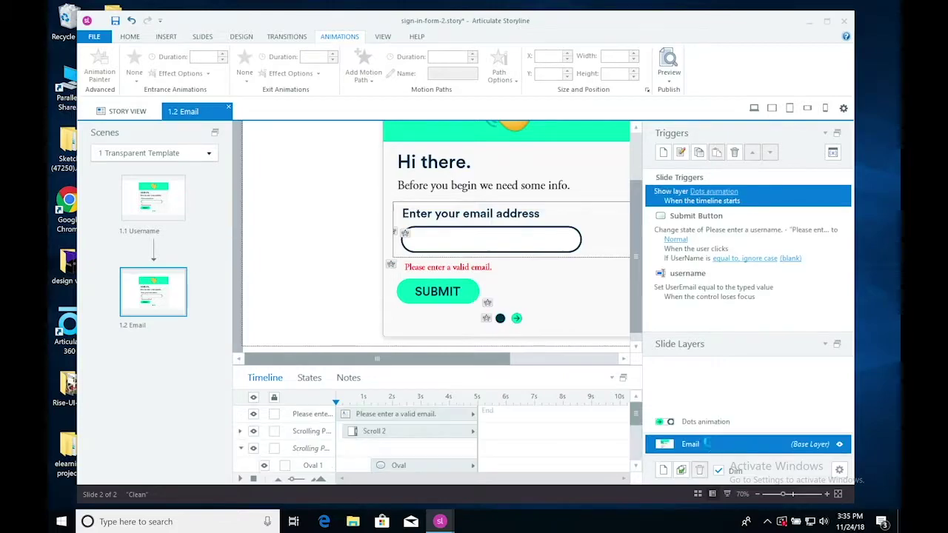
left_click(707, 422)
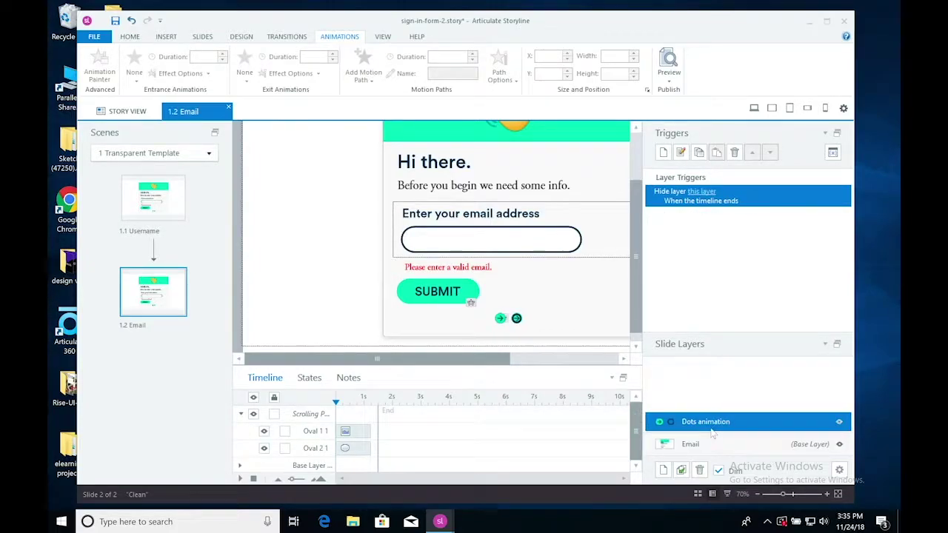
left_click(704, 446)
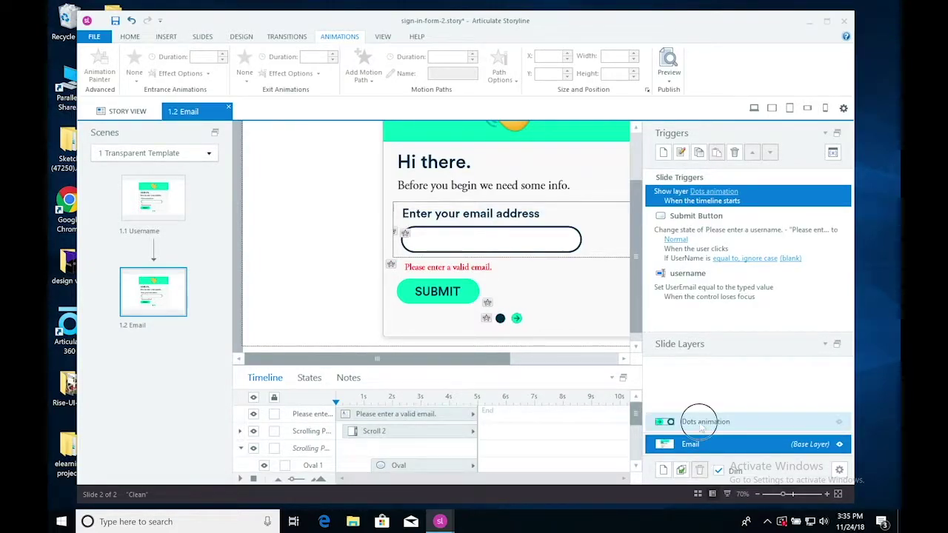
left_click(701, 424)
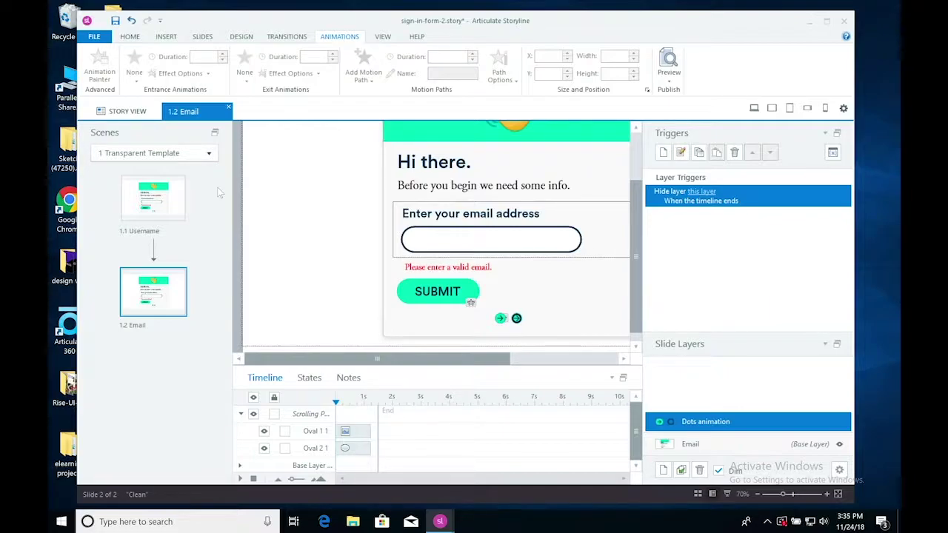
left_click(758, 496)
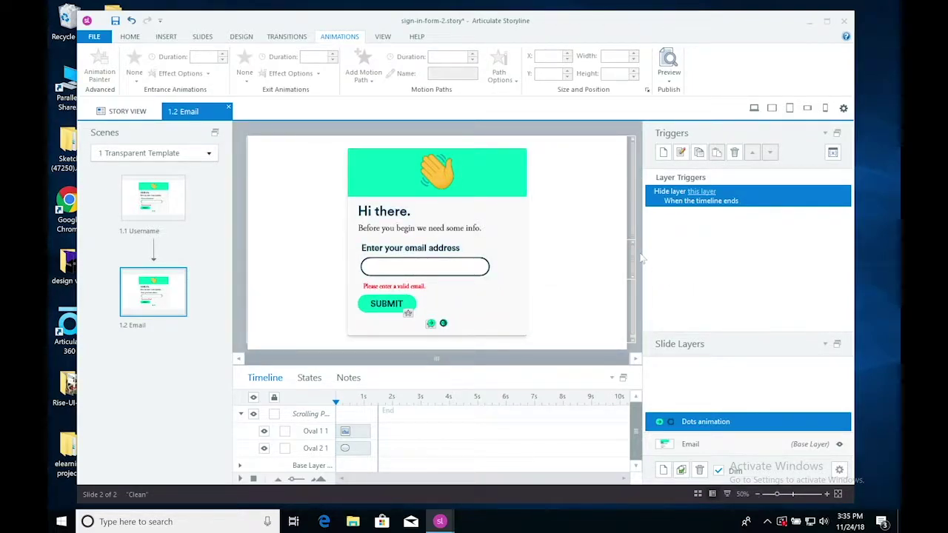
left_click(682, 445)
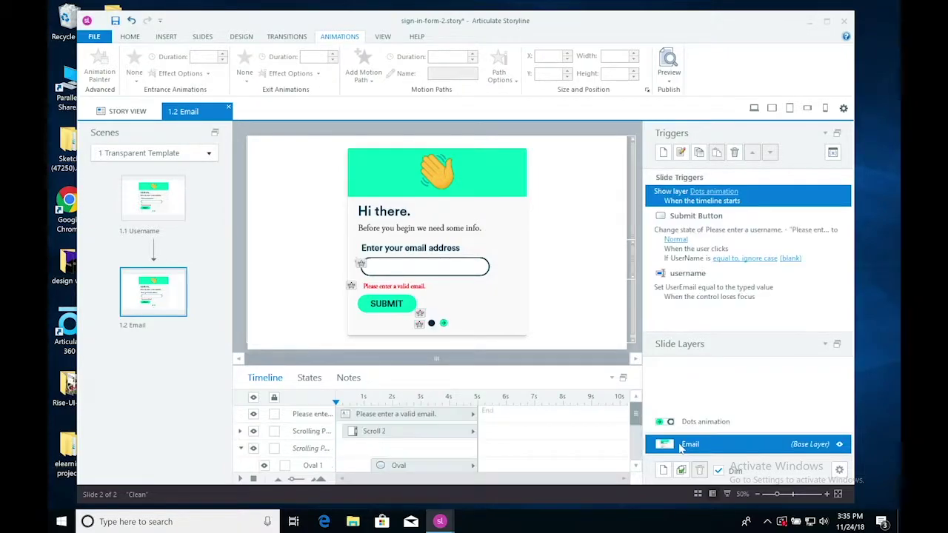